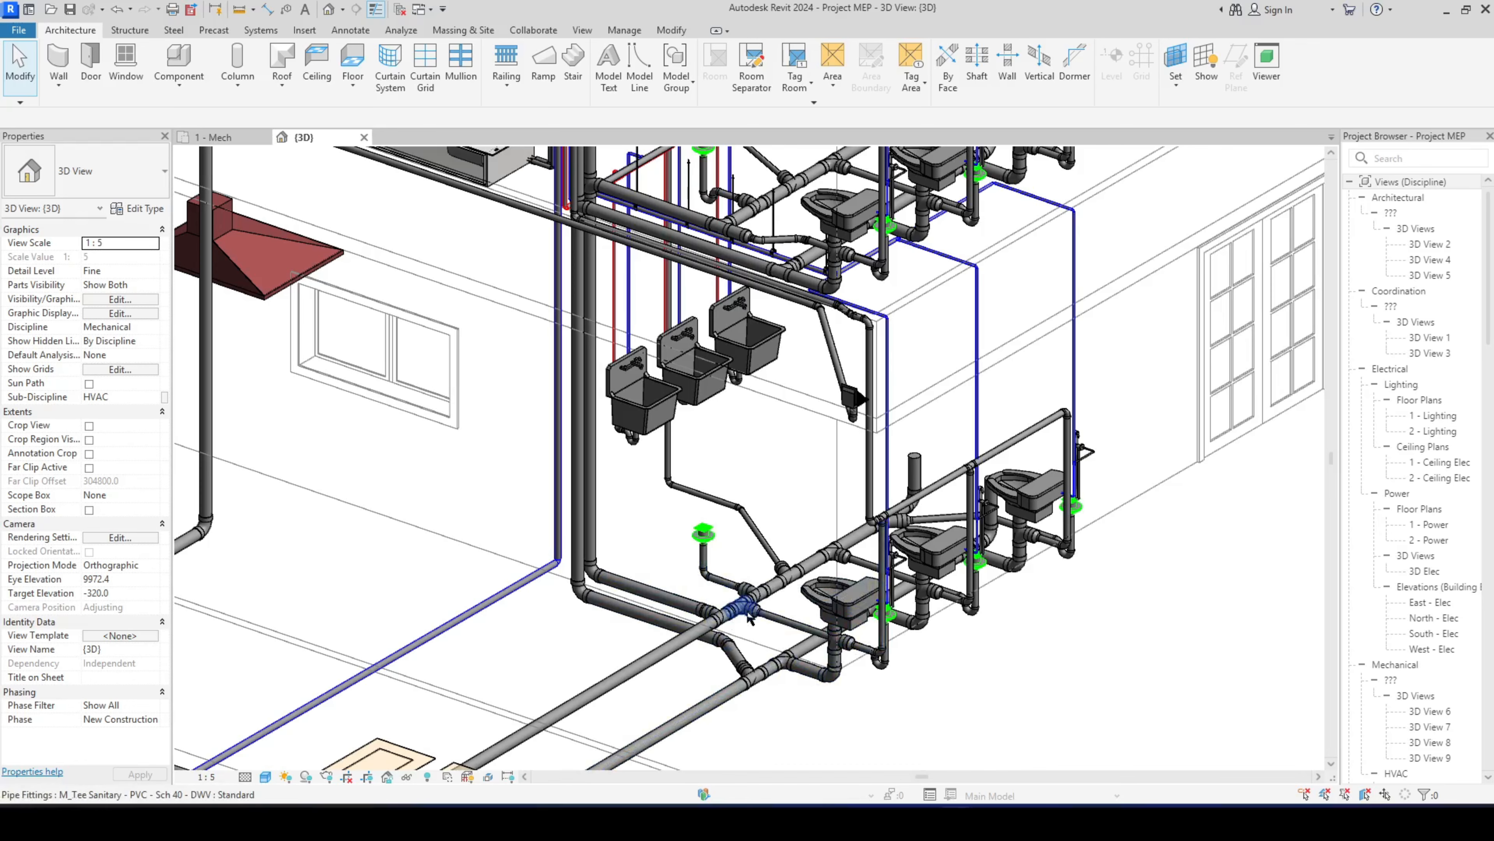
scroll(713, 676, "down", 1)
scroll(718, 678, "down", 1)
left_click_drag(746, 530, 691, 584)
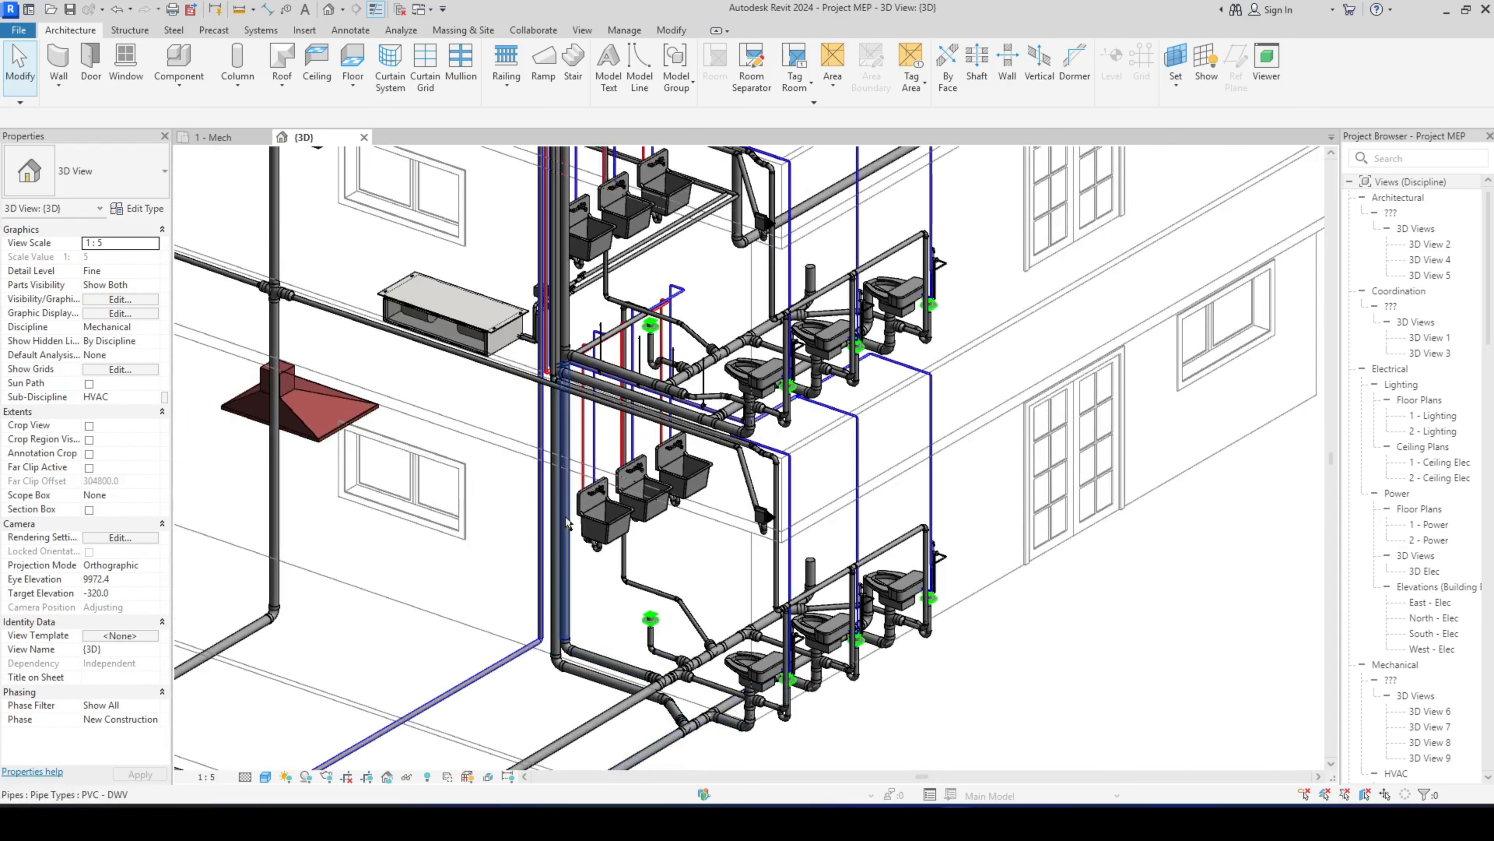
scroll(562, 680, "down", 1)
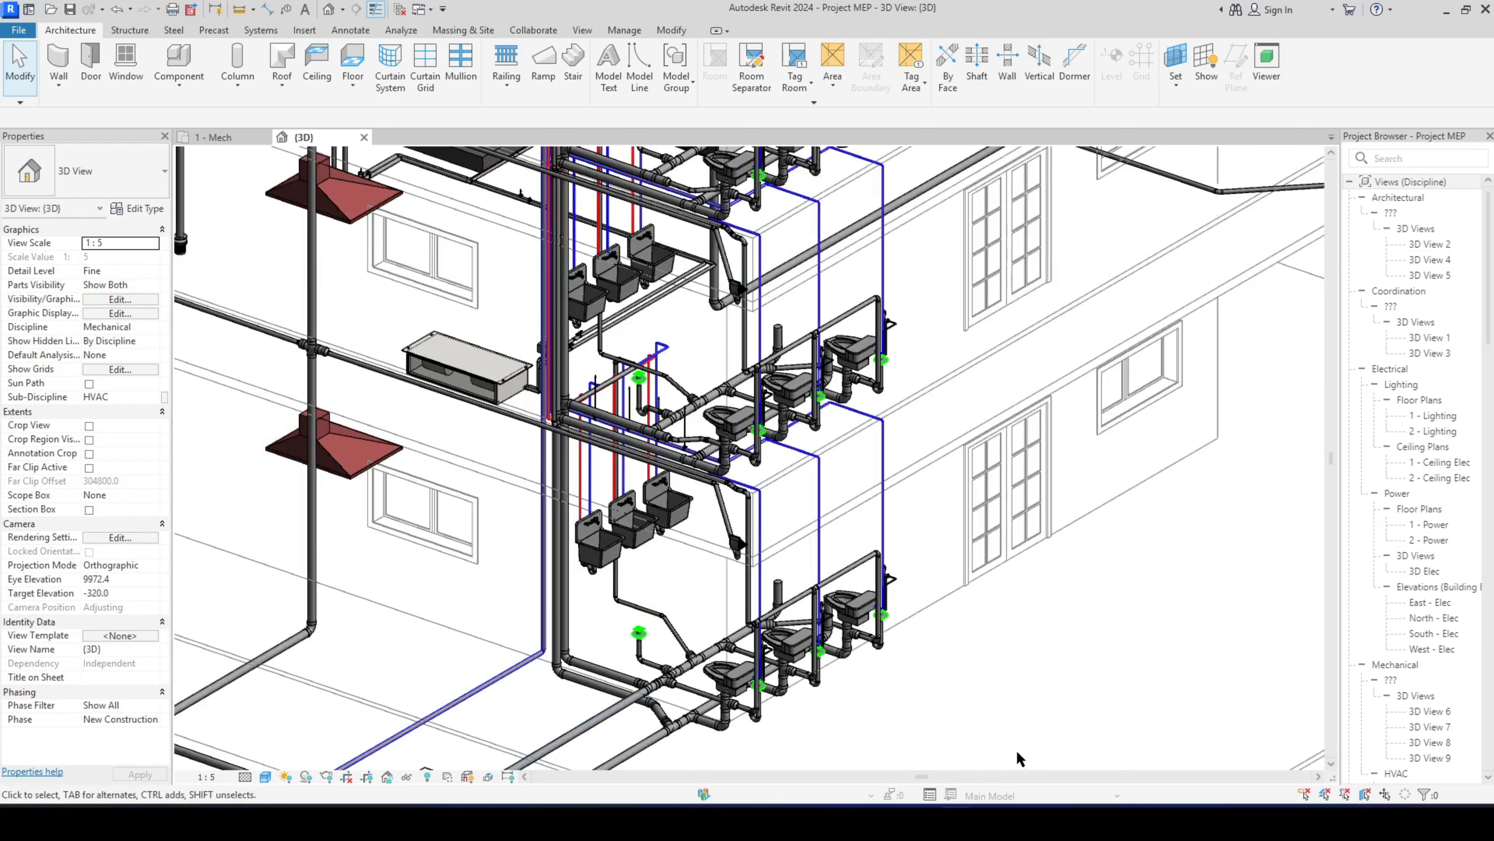
- Switch to the AutoCAD pipe layout and the Excel plumbing pipe sizing workbook side by side, showing Sheet2
left_click(992, 784)
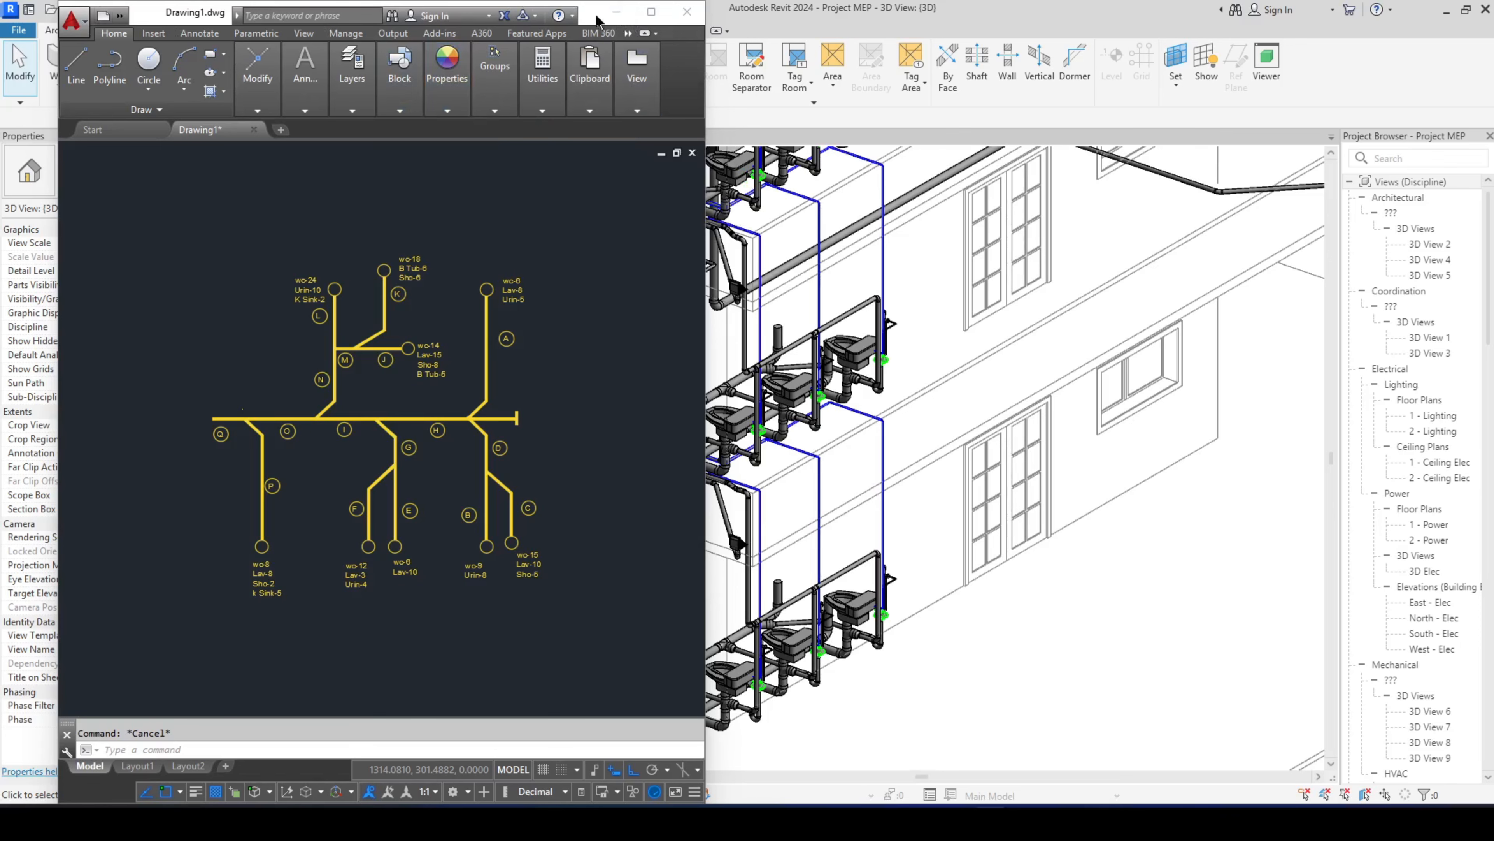
left_click(995, 823)
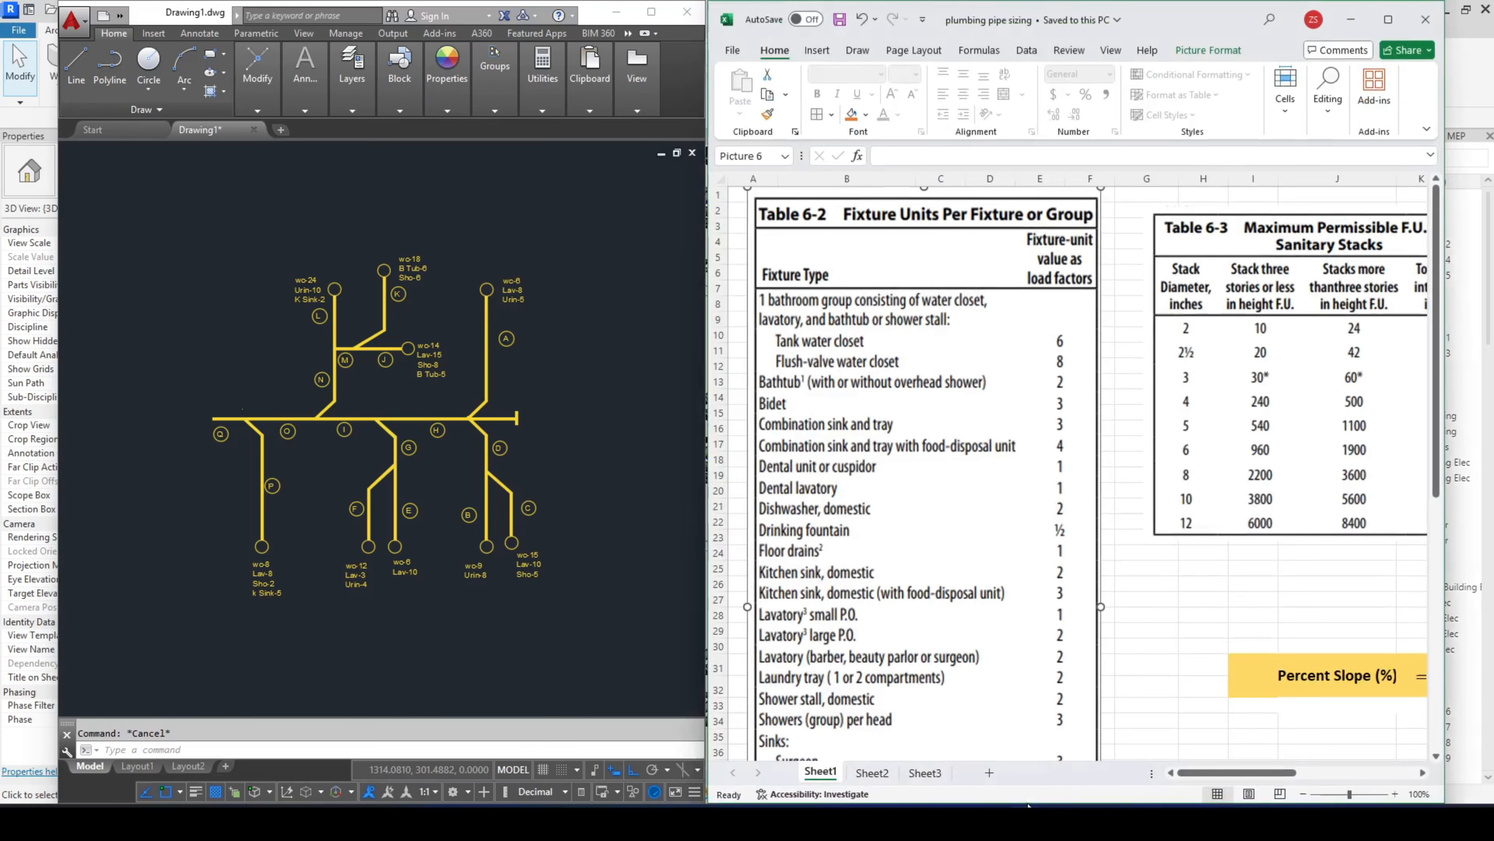
left_click(863, 777)
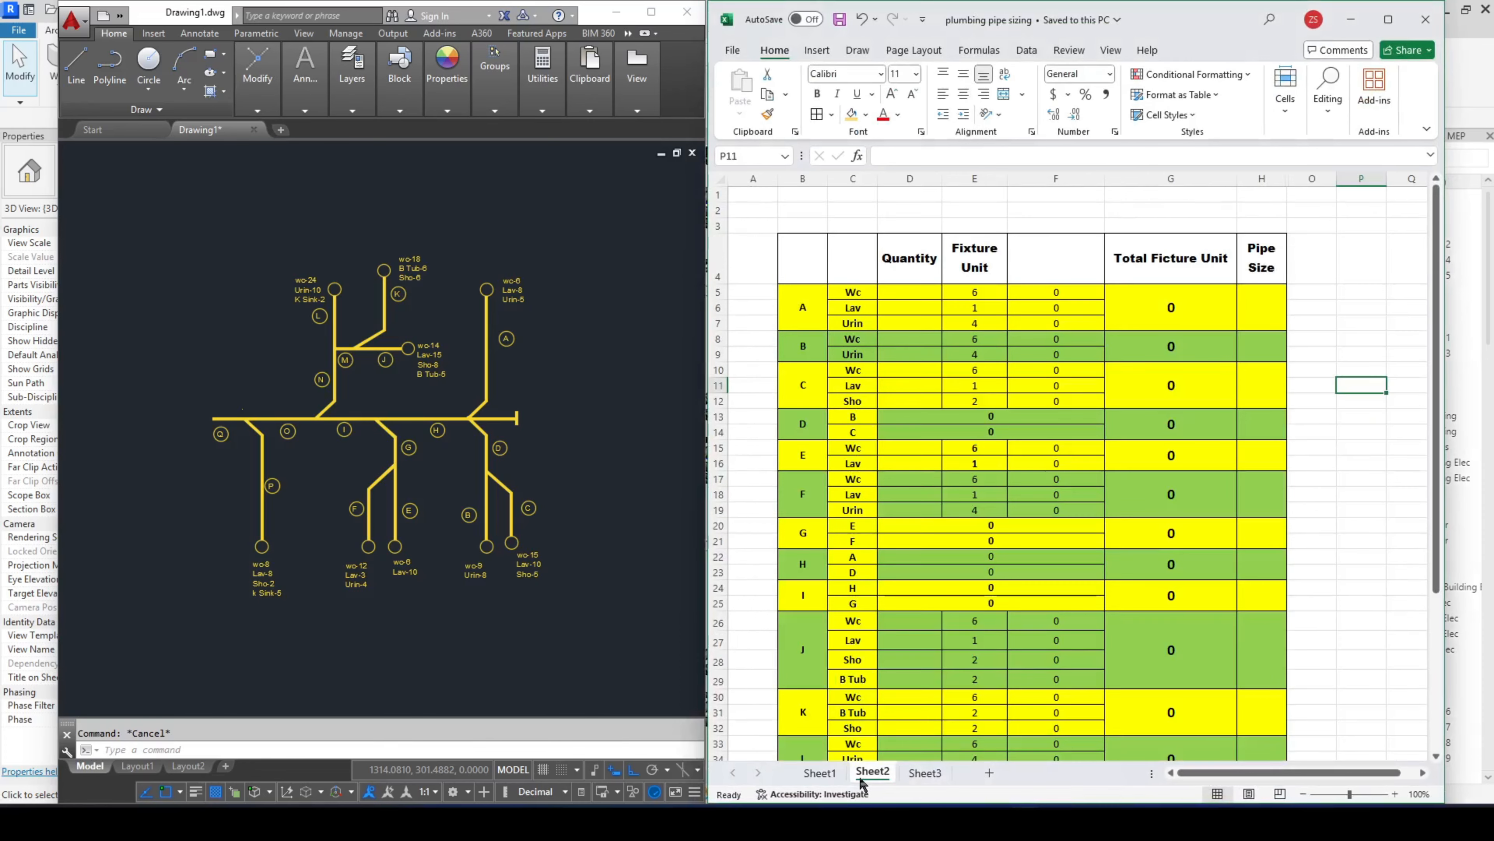
left_click(1340, 604)
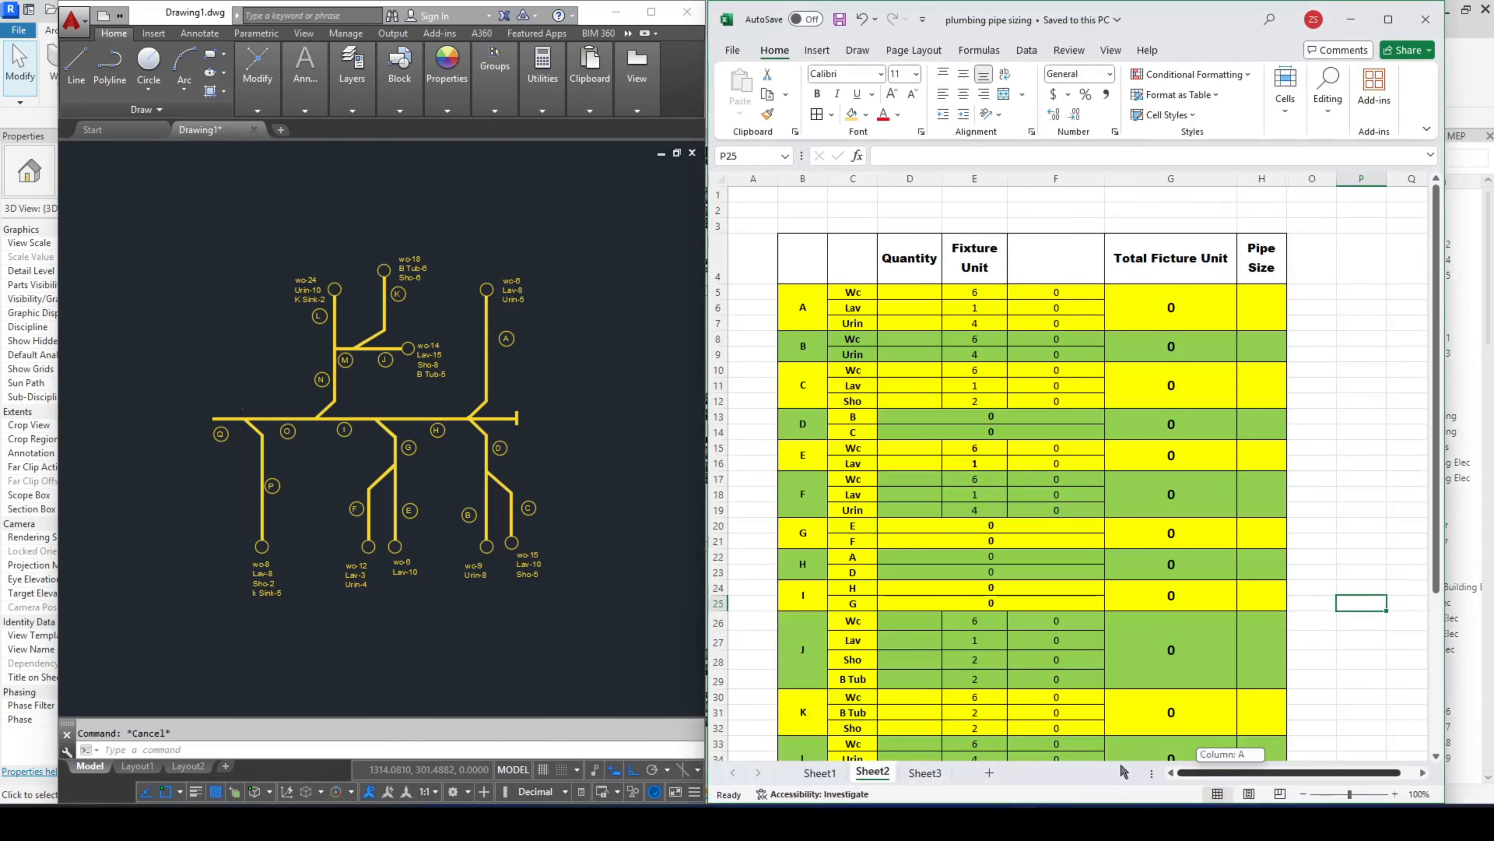
- Compare the branches and fixture groups in the AutoCAD layout with the drainage piping in the Revit 3D model
scroll(487, 394, "up", 6)
scroll(490, 334, "down", 4)
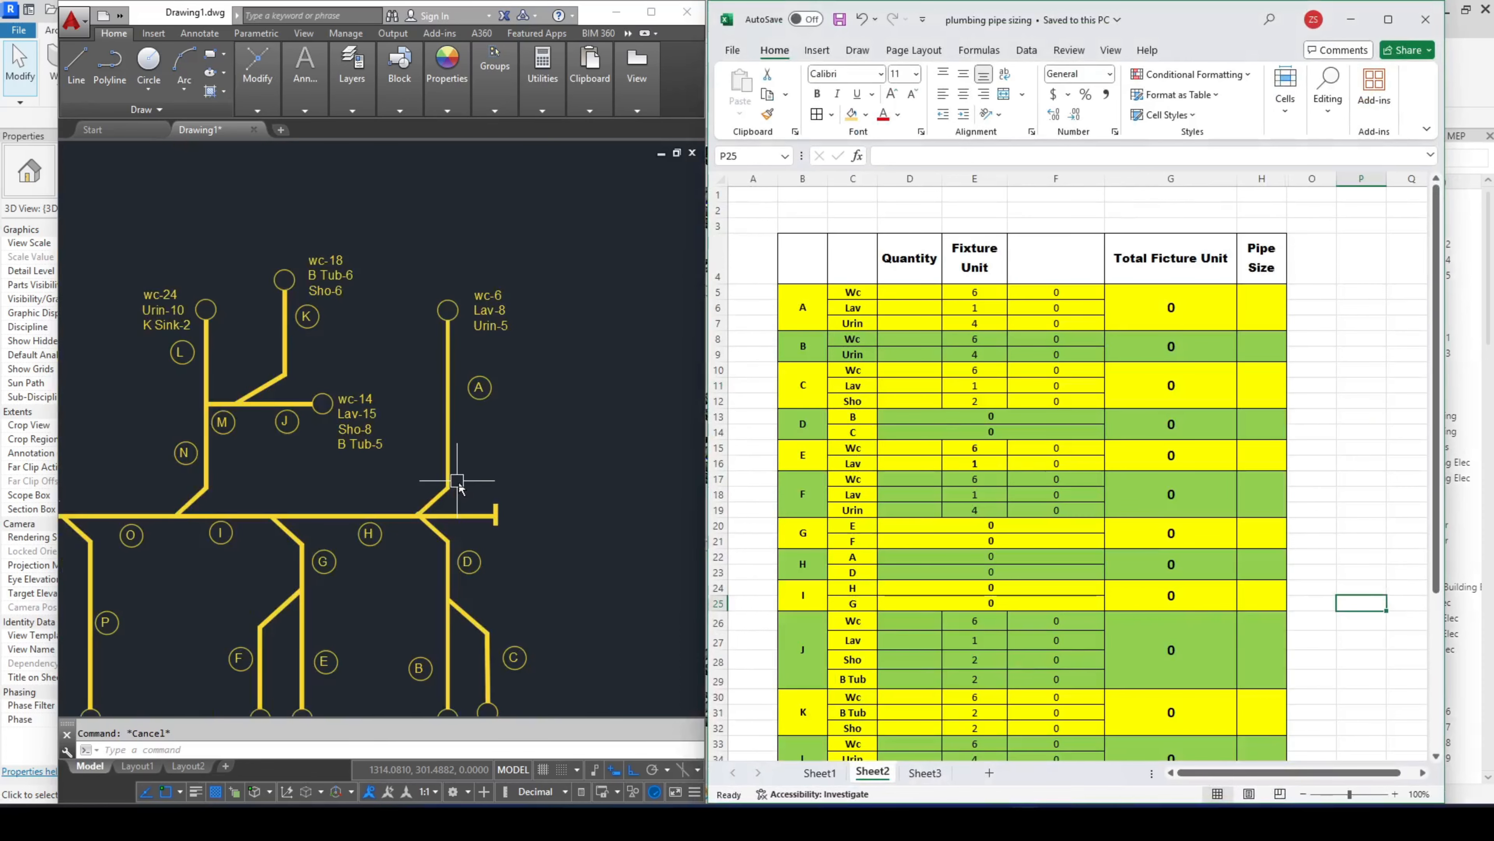
scroll(552, 366, "down", 3)
scroll(515, 325, "up", 5)
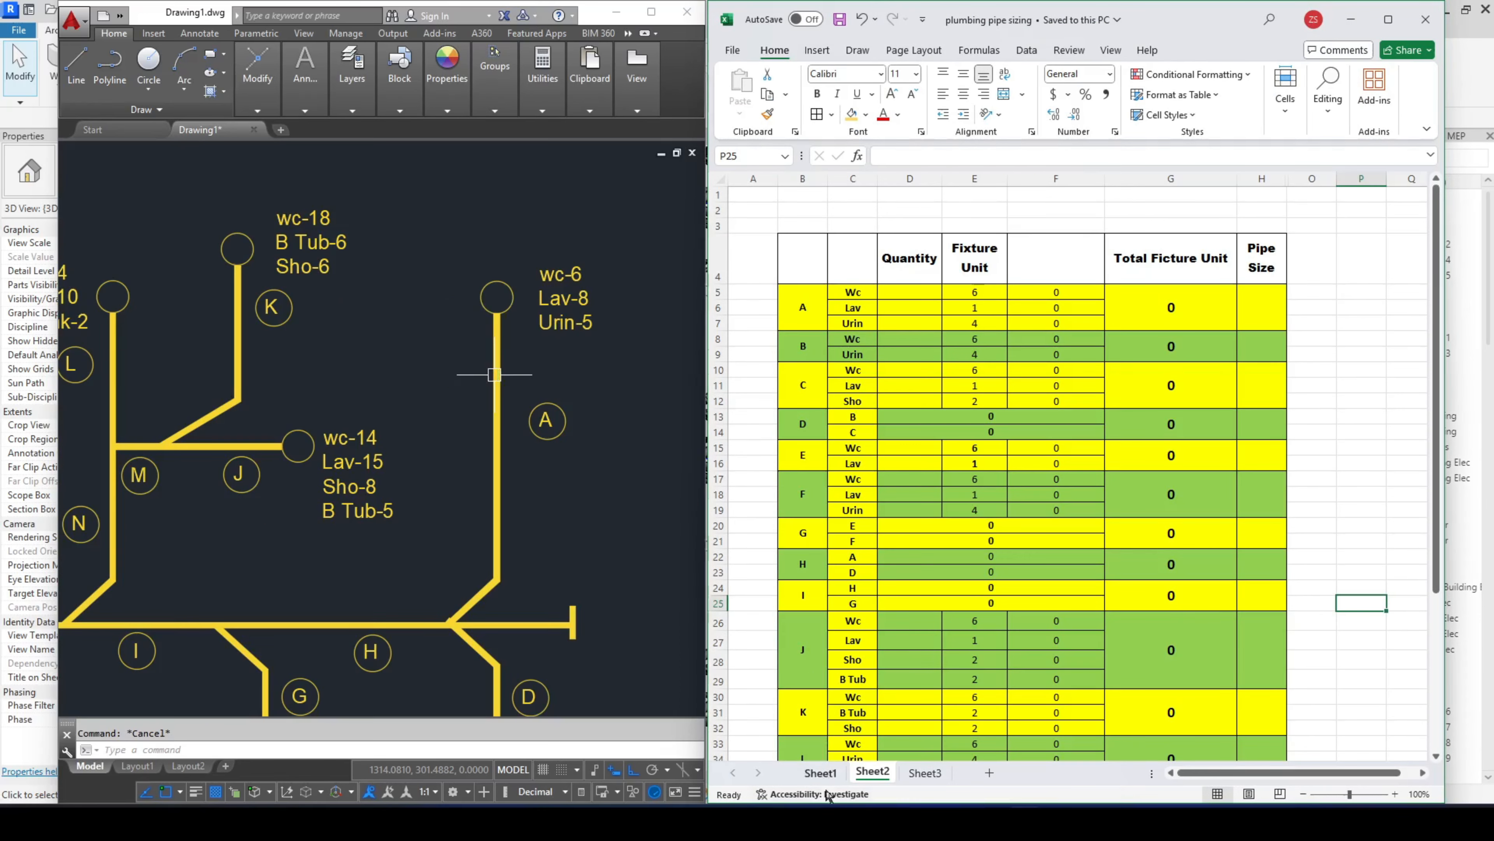
left_click(959, 823)
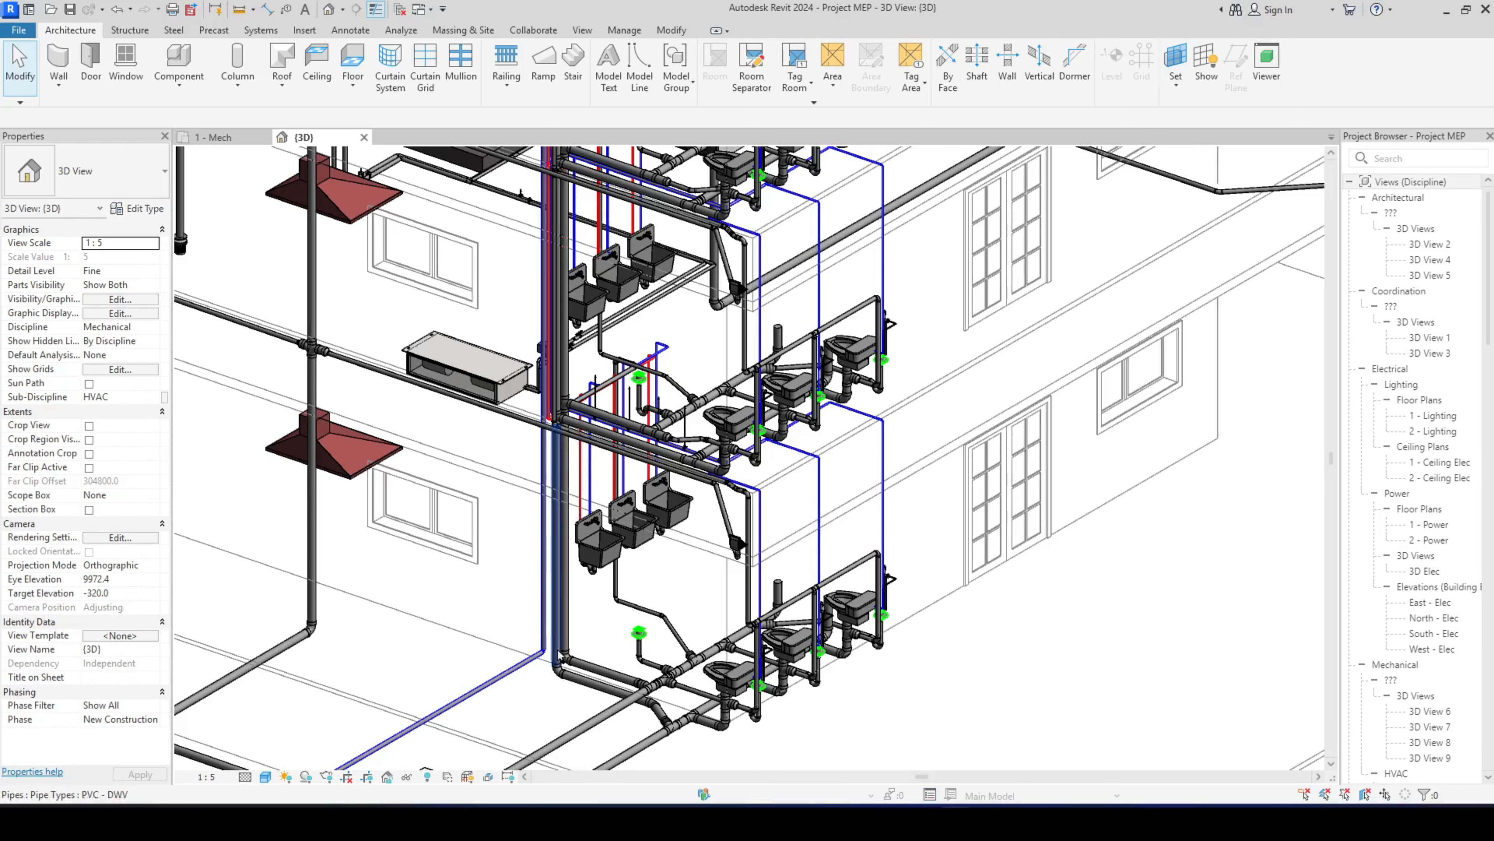
scroll(579, 653, "up", 3)
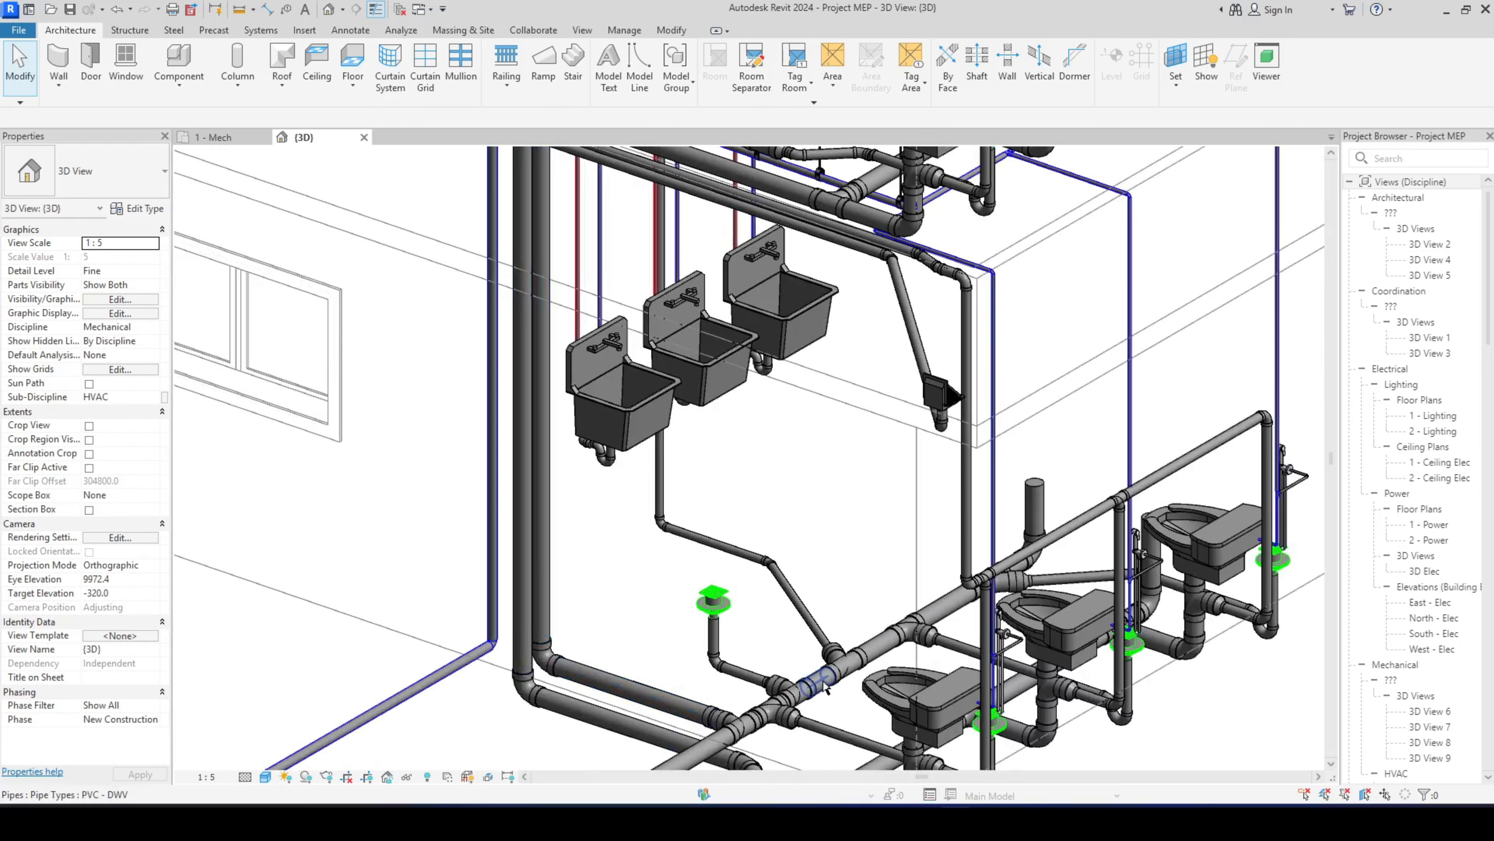
left_click(989, 822)
left_click(957, 822)
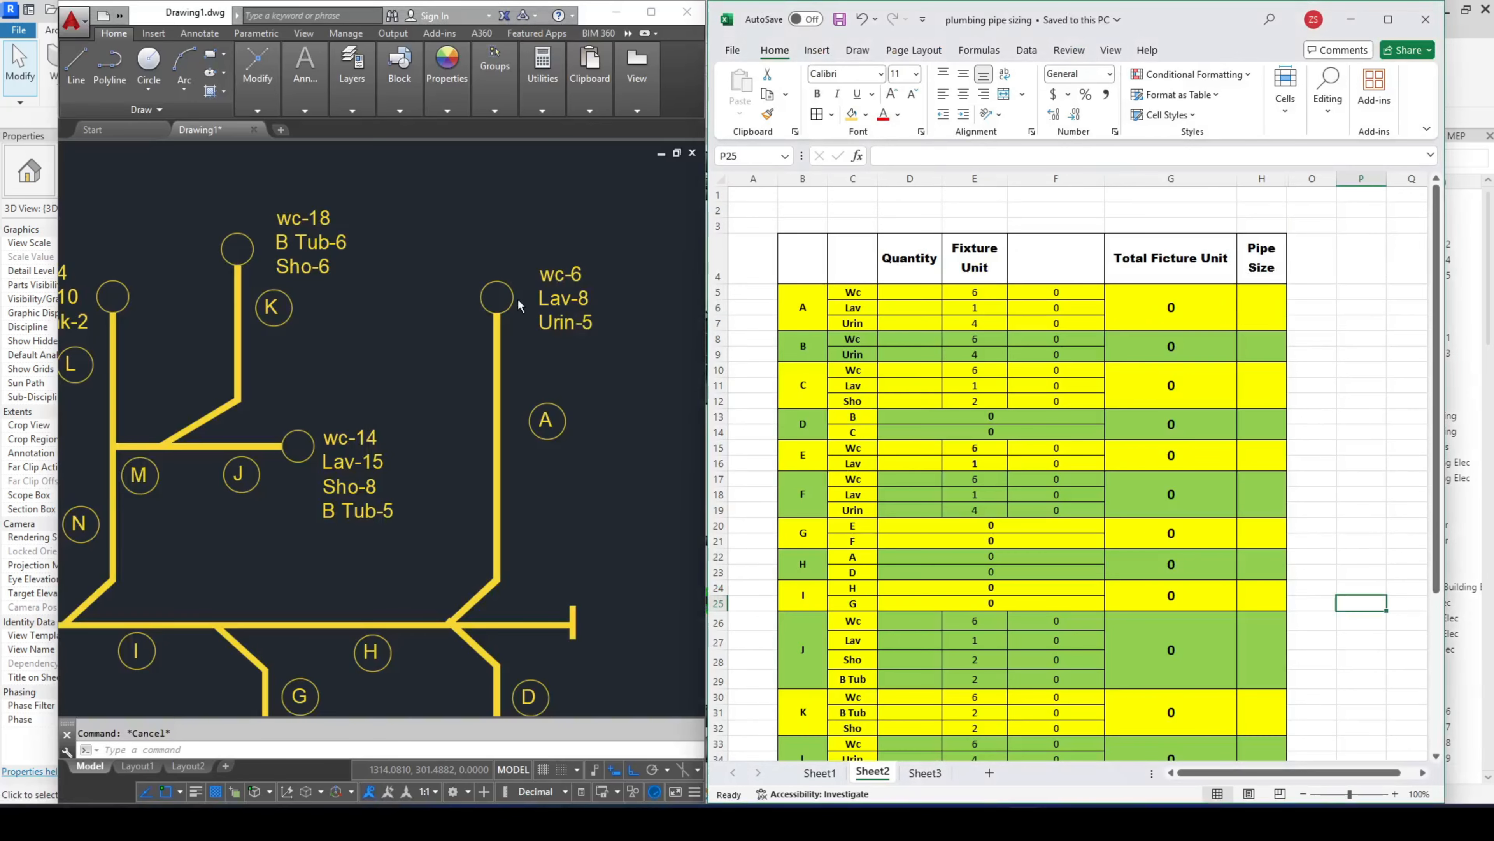
- Examine stack A and its listed fixtures in the AutoCAD layout, and how the stack joins the main line
scroll(515, 339, "down", 1)
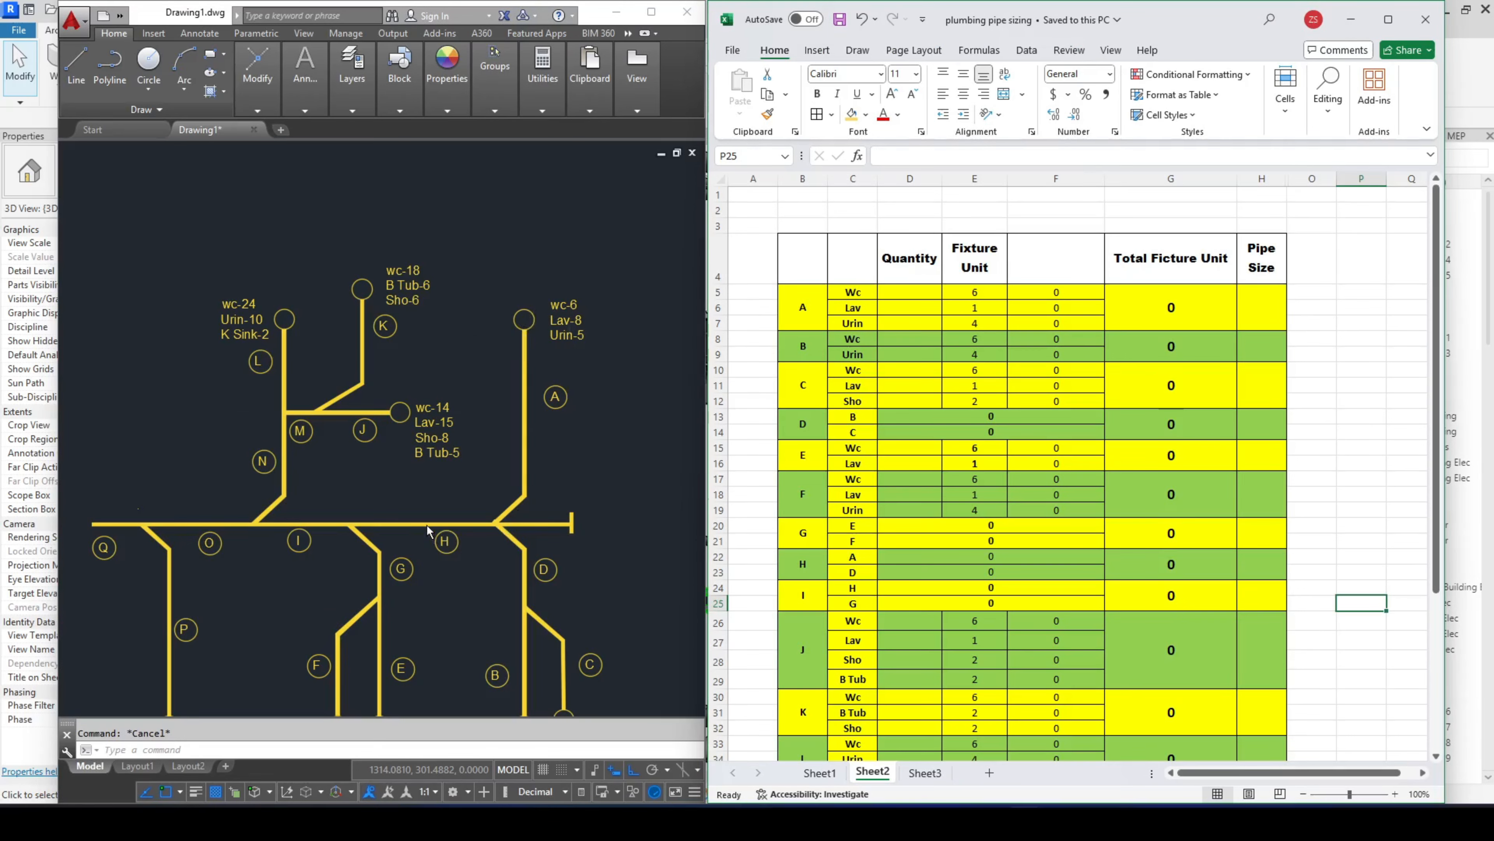
scroll(426, 523, "down", 2)
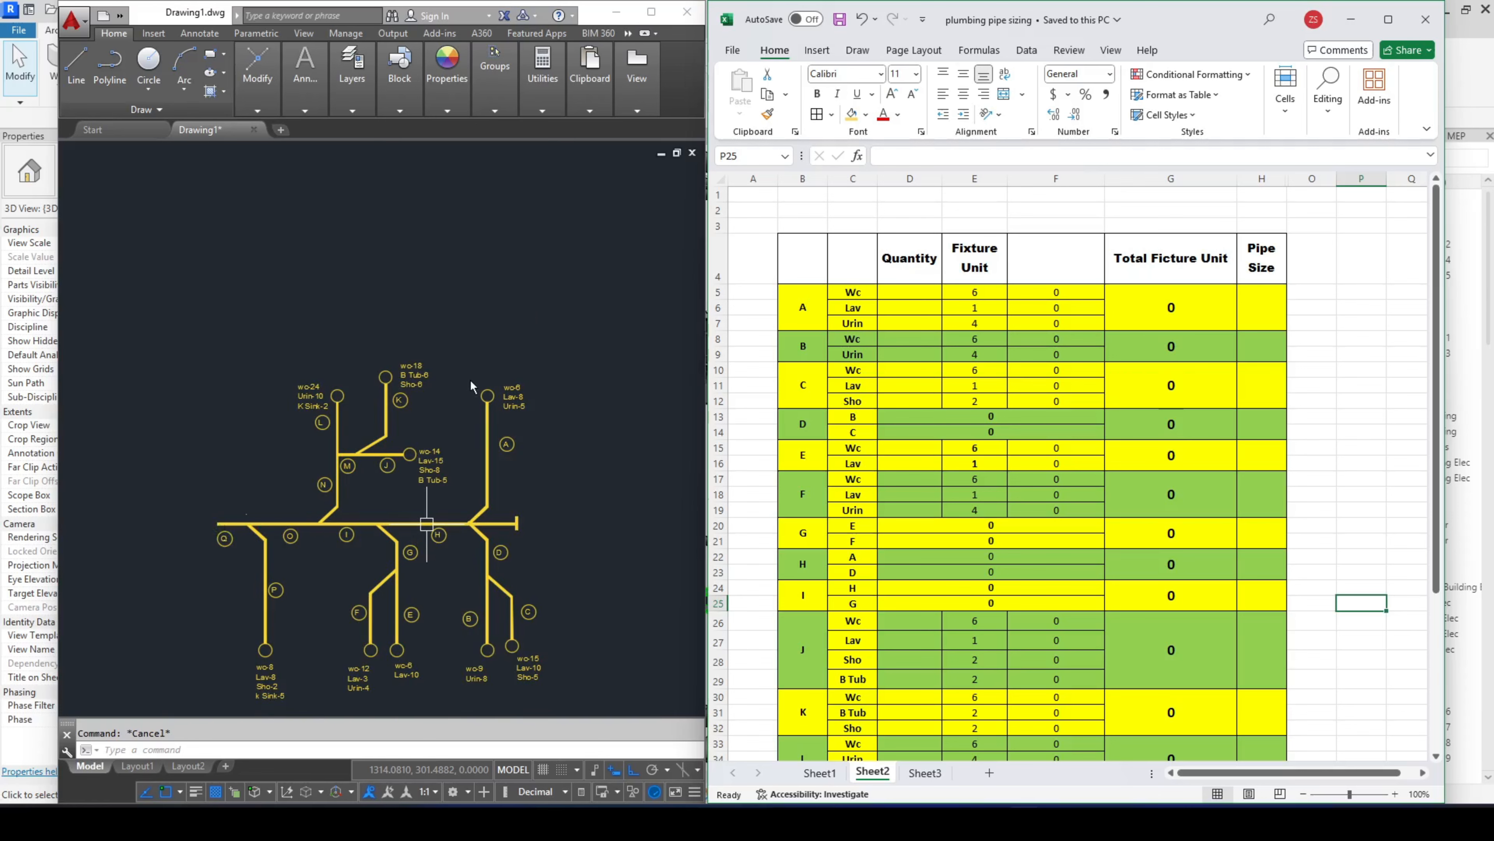
scroll(471, 386, "up", 3)
scroll(460, 407, "down", 2)
scroll(494, 400, "up", 2)
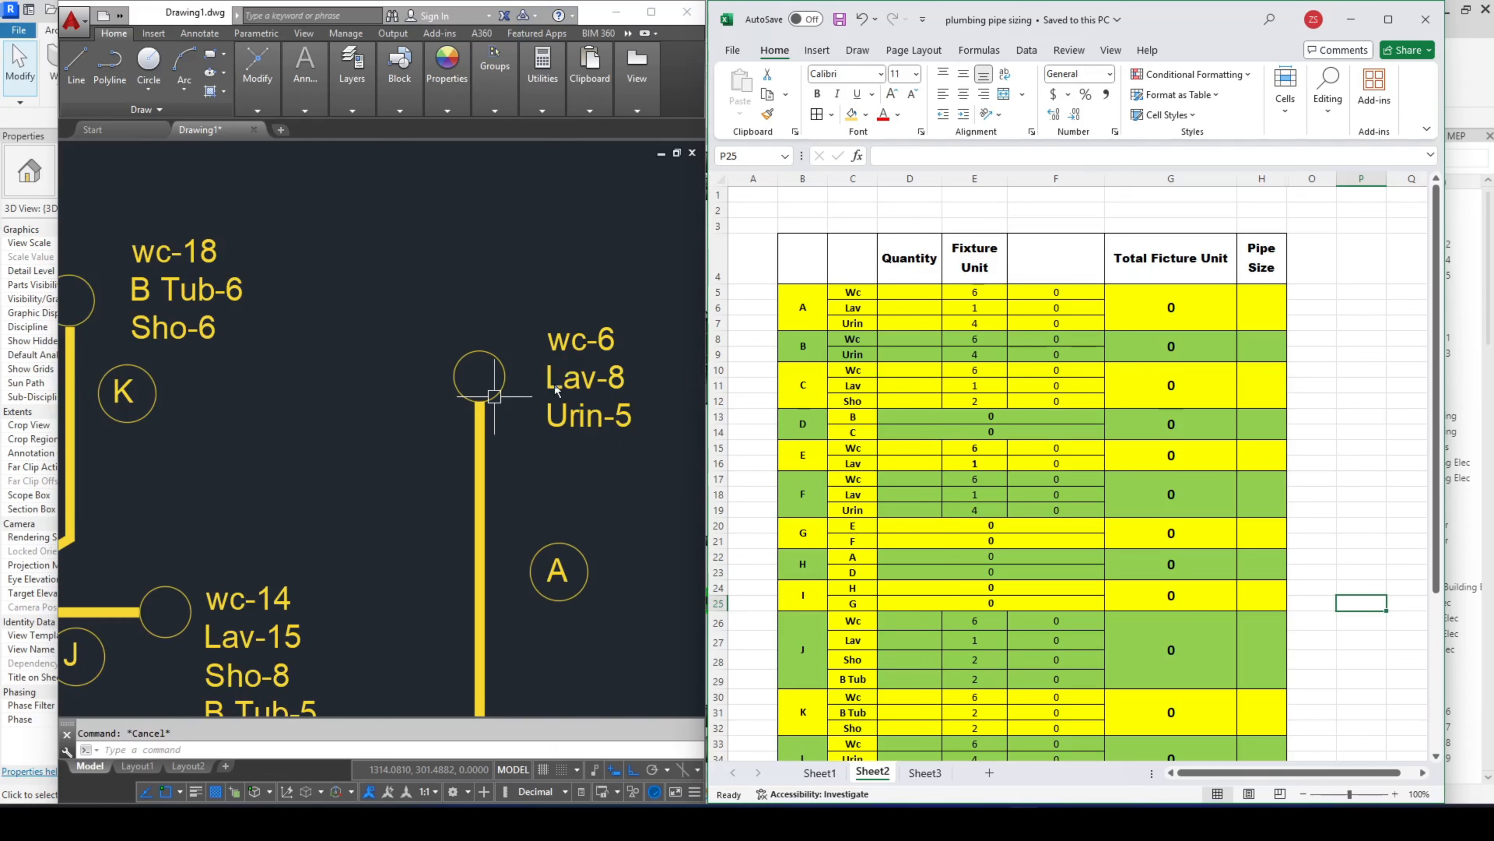
left_click(417, 346)
left_click_drag(496, 381, 424, 287)
scroll(428, 388, "down", 2)
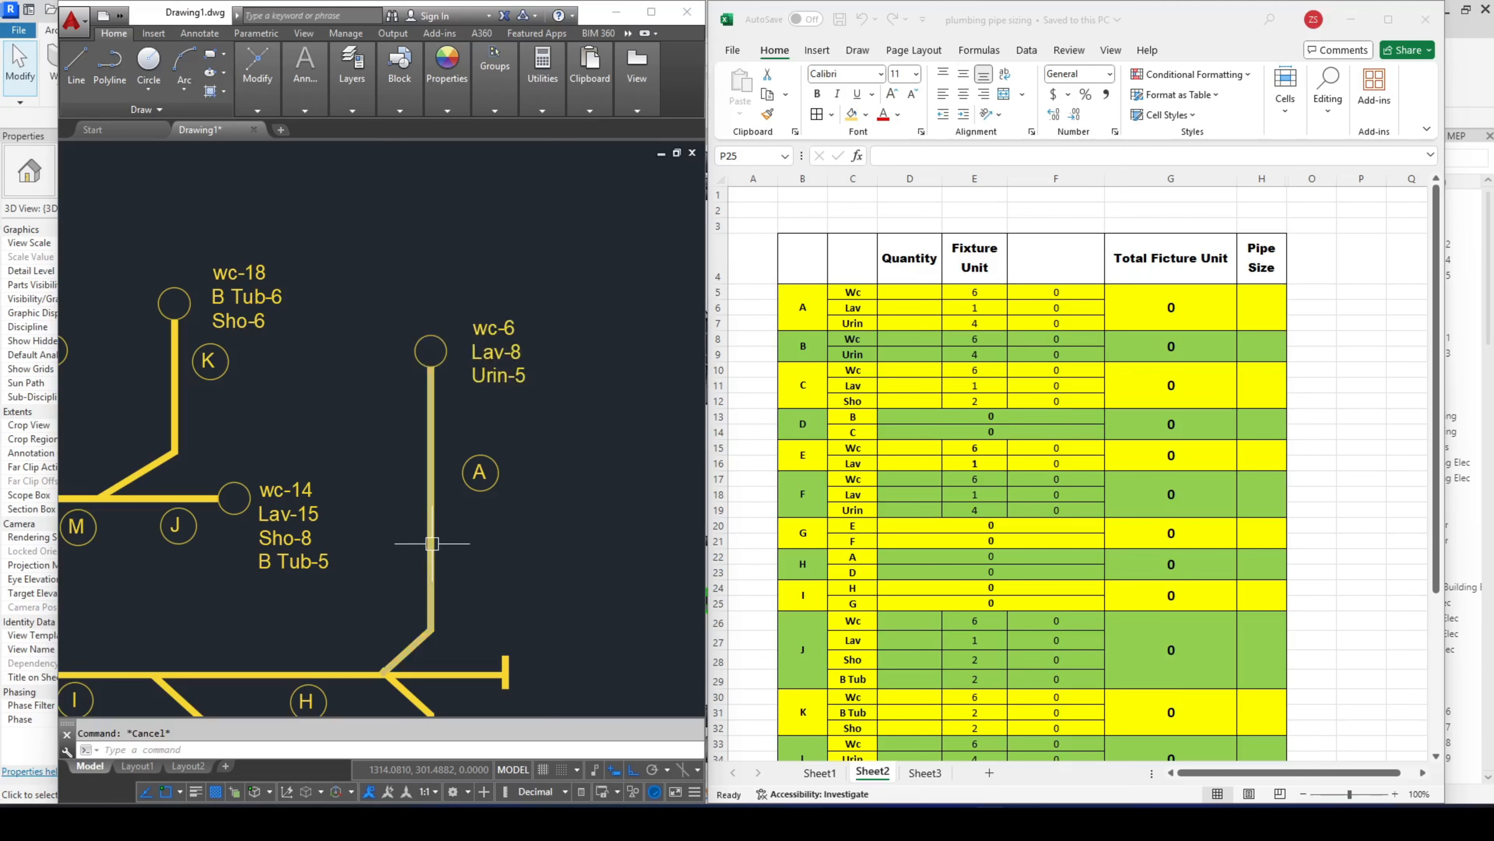
scroll(566, 327, "down", 4)
scroll(533, 612, "up", 2)
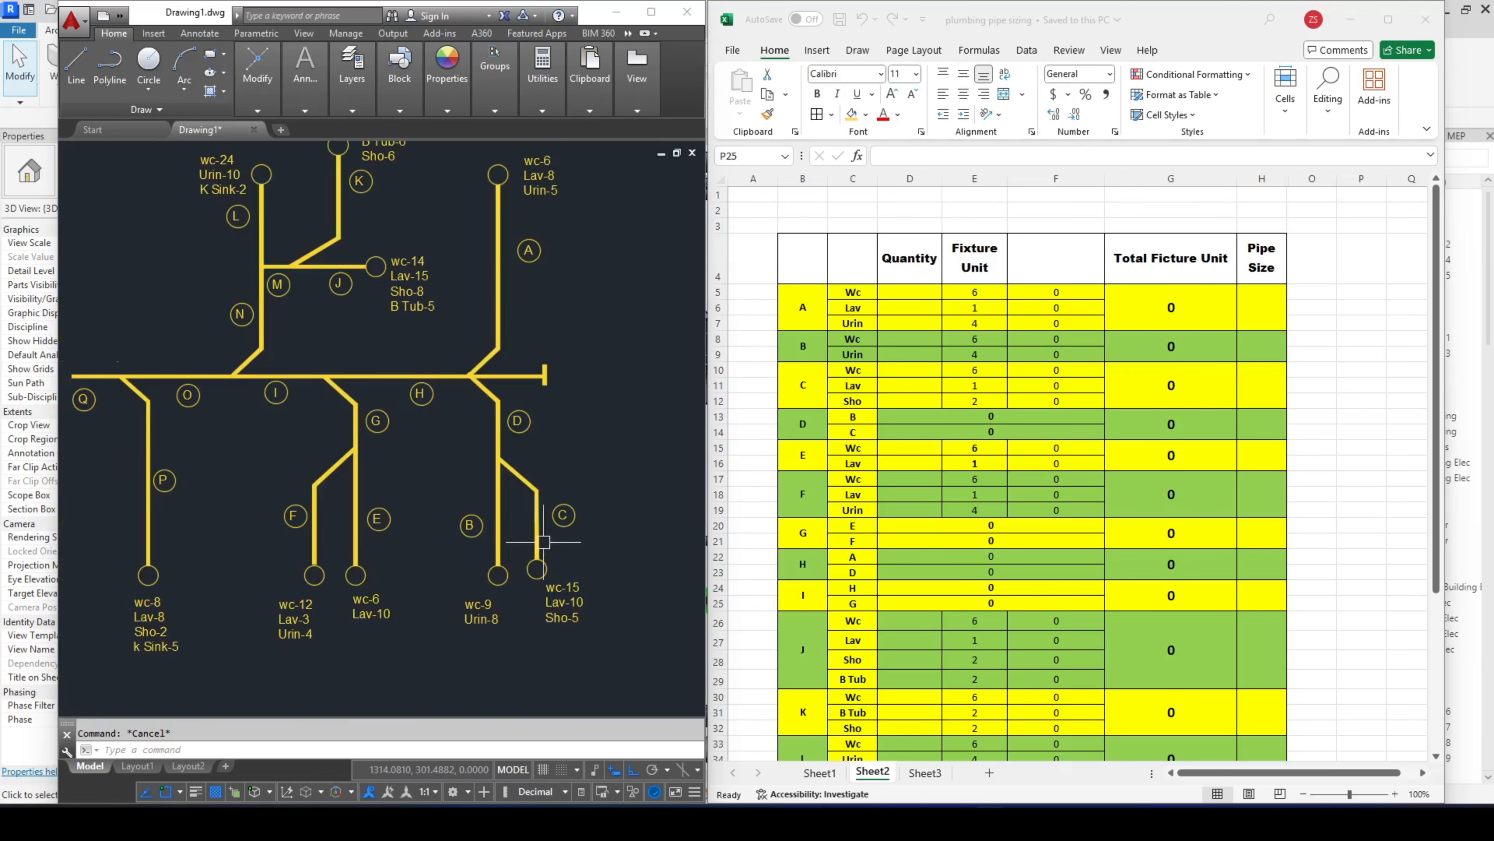
- Trace the labelled pipe segments from A to Q through the branches and main line of the AutoCAD layout
left_click_drag(189, 323, 196, 419)
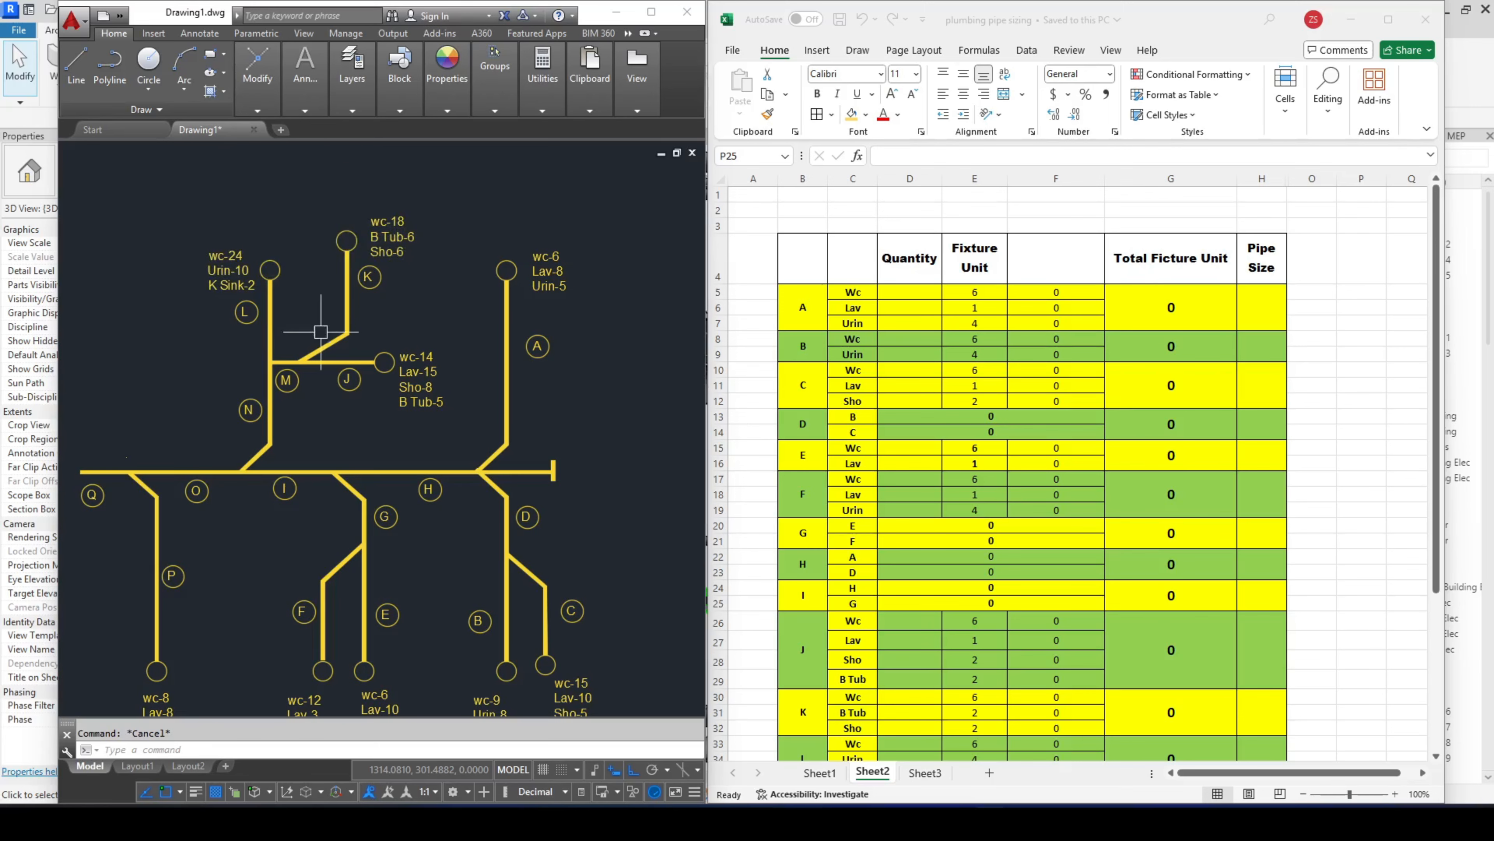
scroll(541, 484, "up", 2)
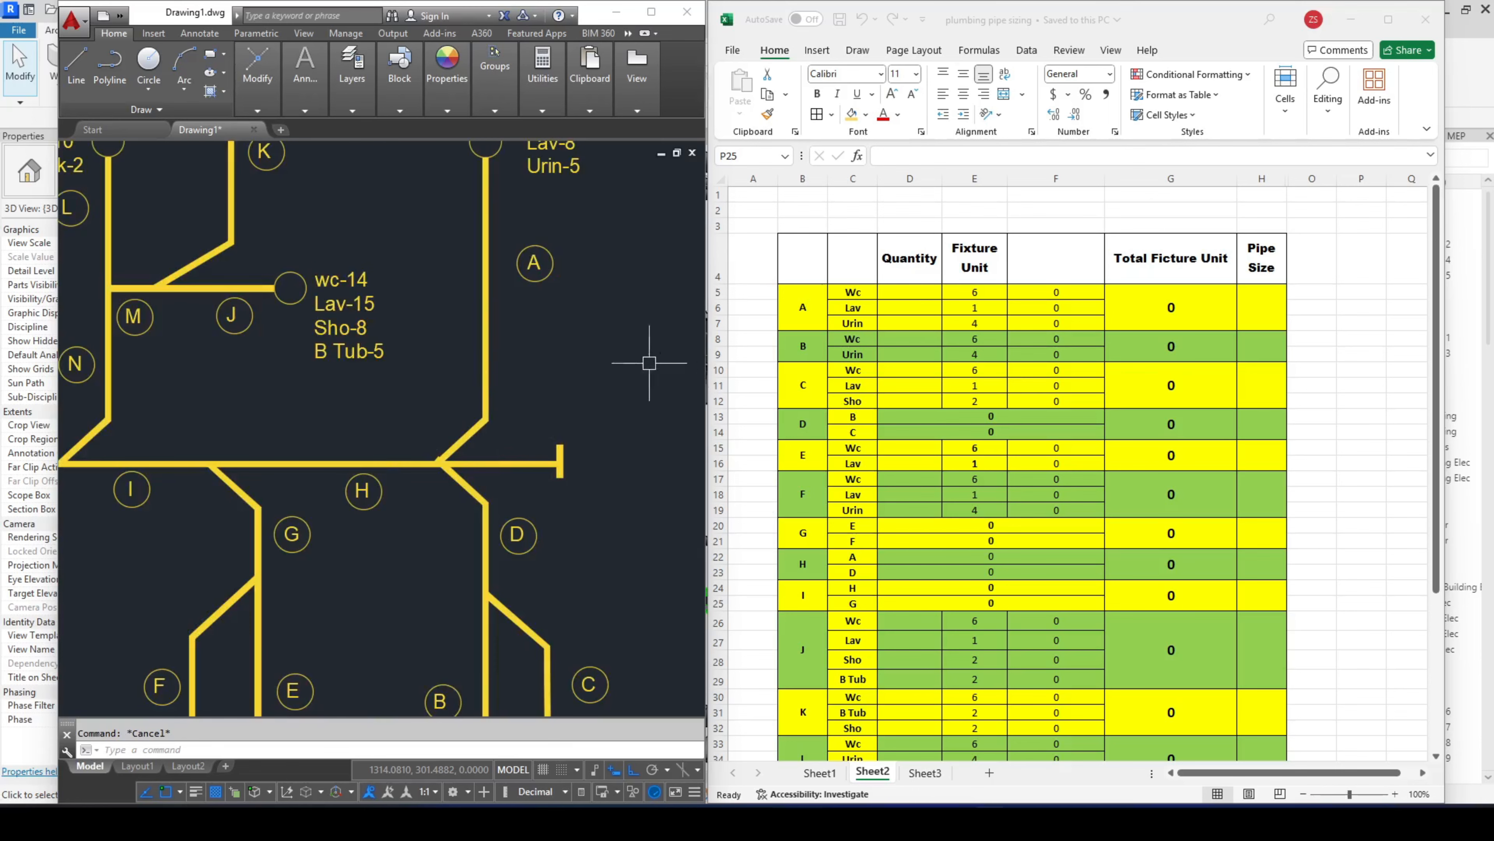
left_click_drag(515, 405, 496, 481)
mouse_move(447, 213)
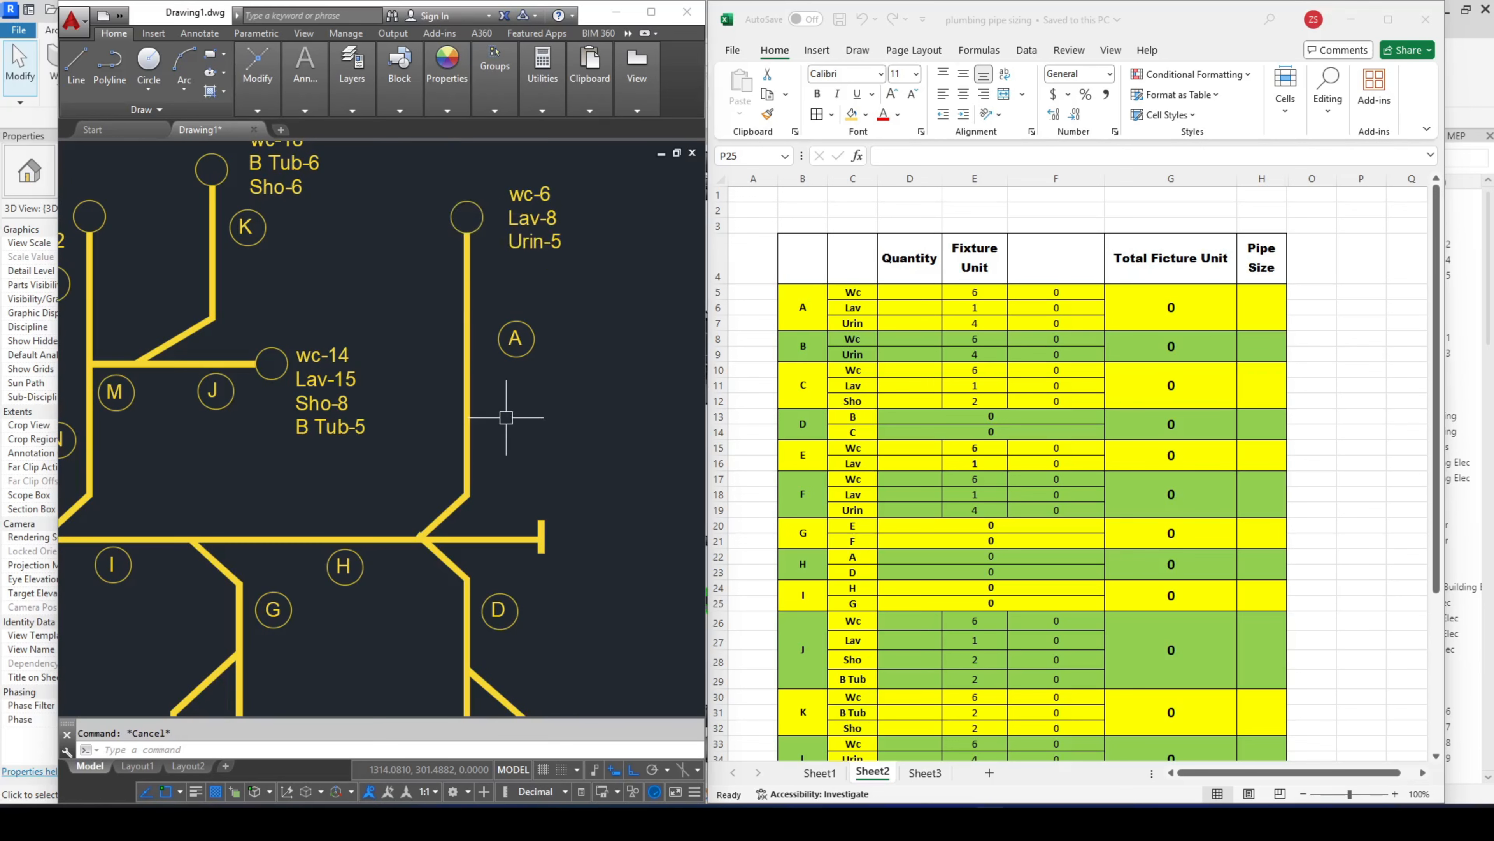
scroll(563, 313, "down", 2)
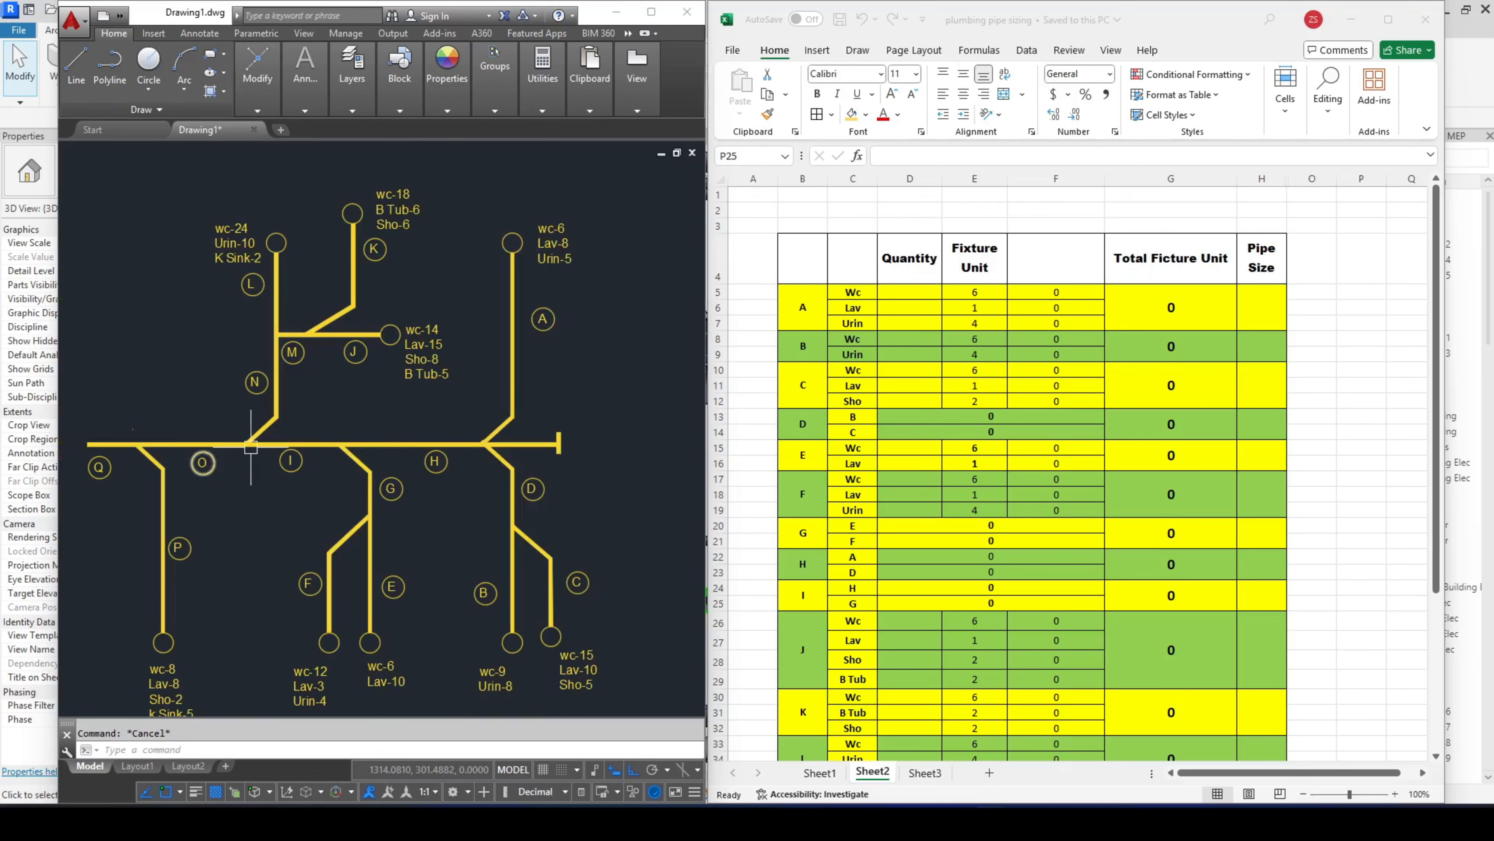
left_click_drag(412, 432, 412, 411)
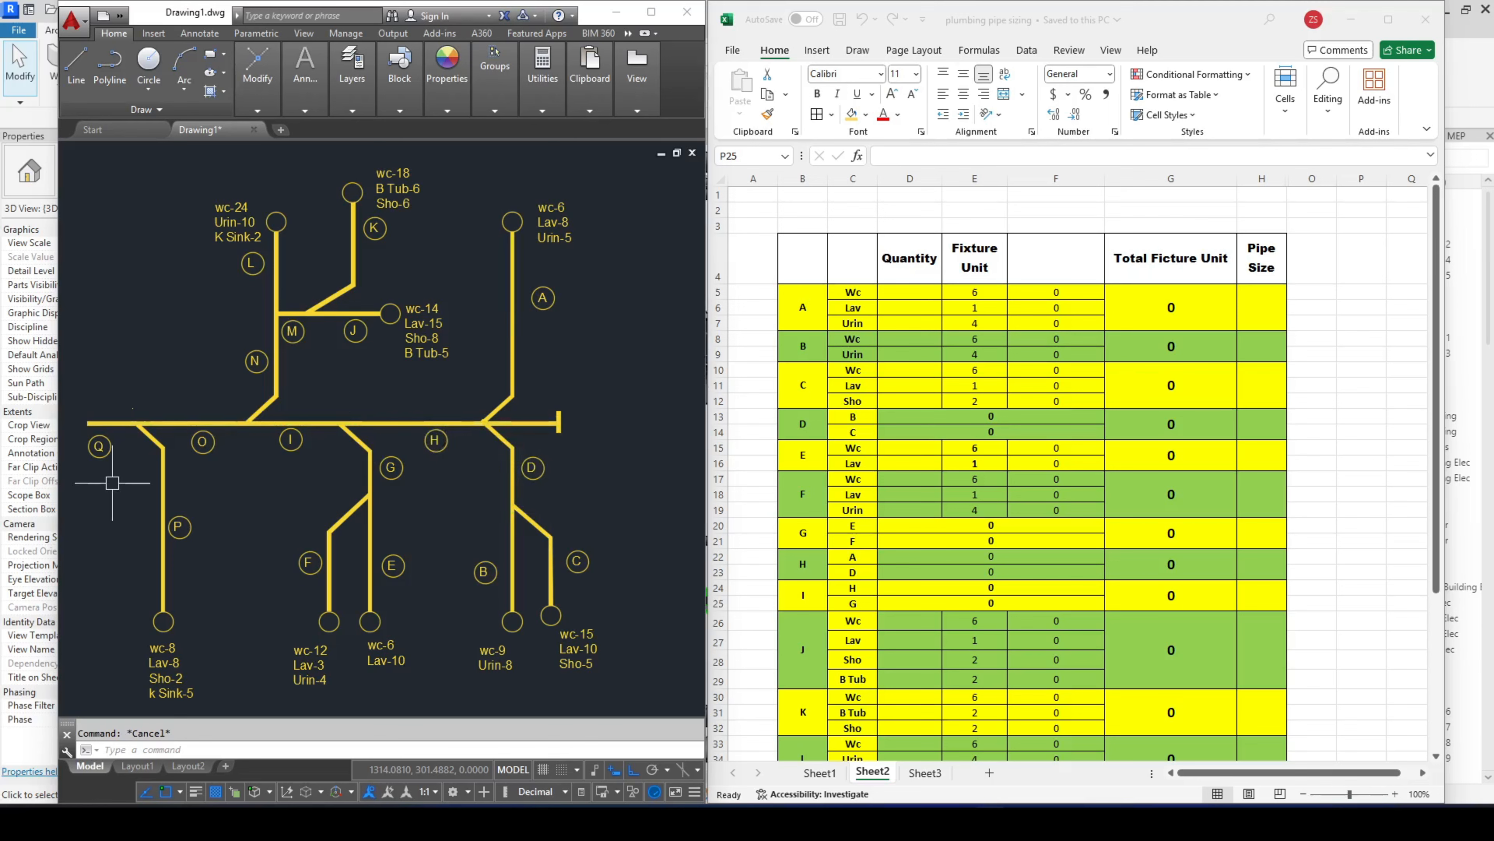
scroll(138, 518, "down", 1)
scroll(195, 501, "up", 1)
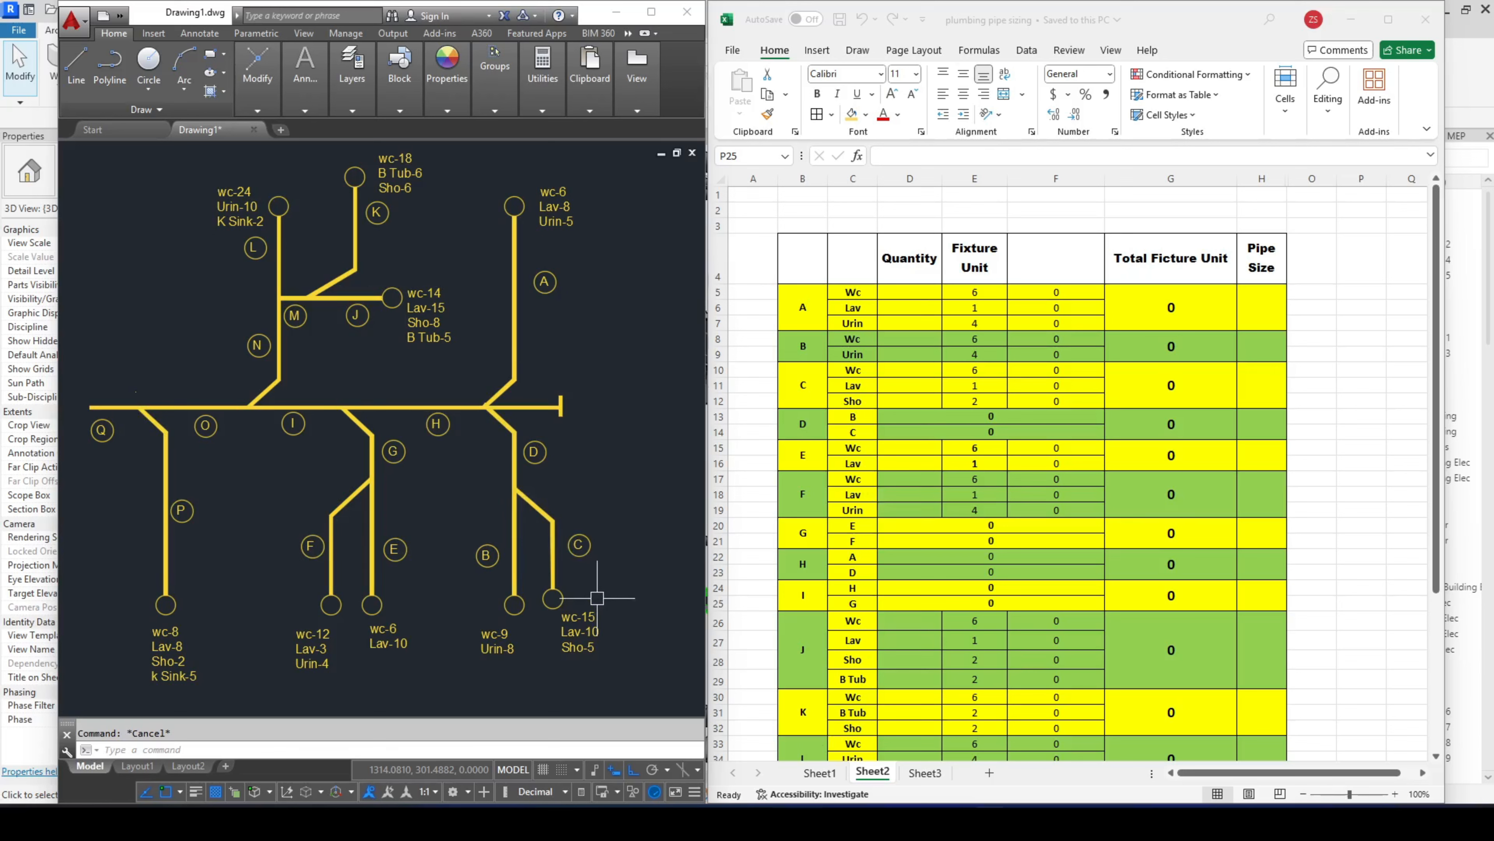
- Look up the fixture-unit values for the layout's water closets, lavatories, urinals, sinks, showers and bathtubs in Table 6-2 on Sheet1
left_click(821, 774)
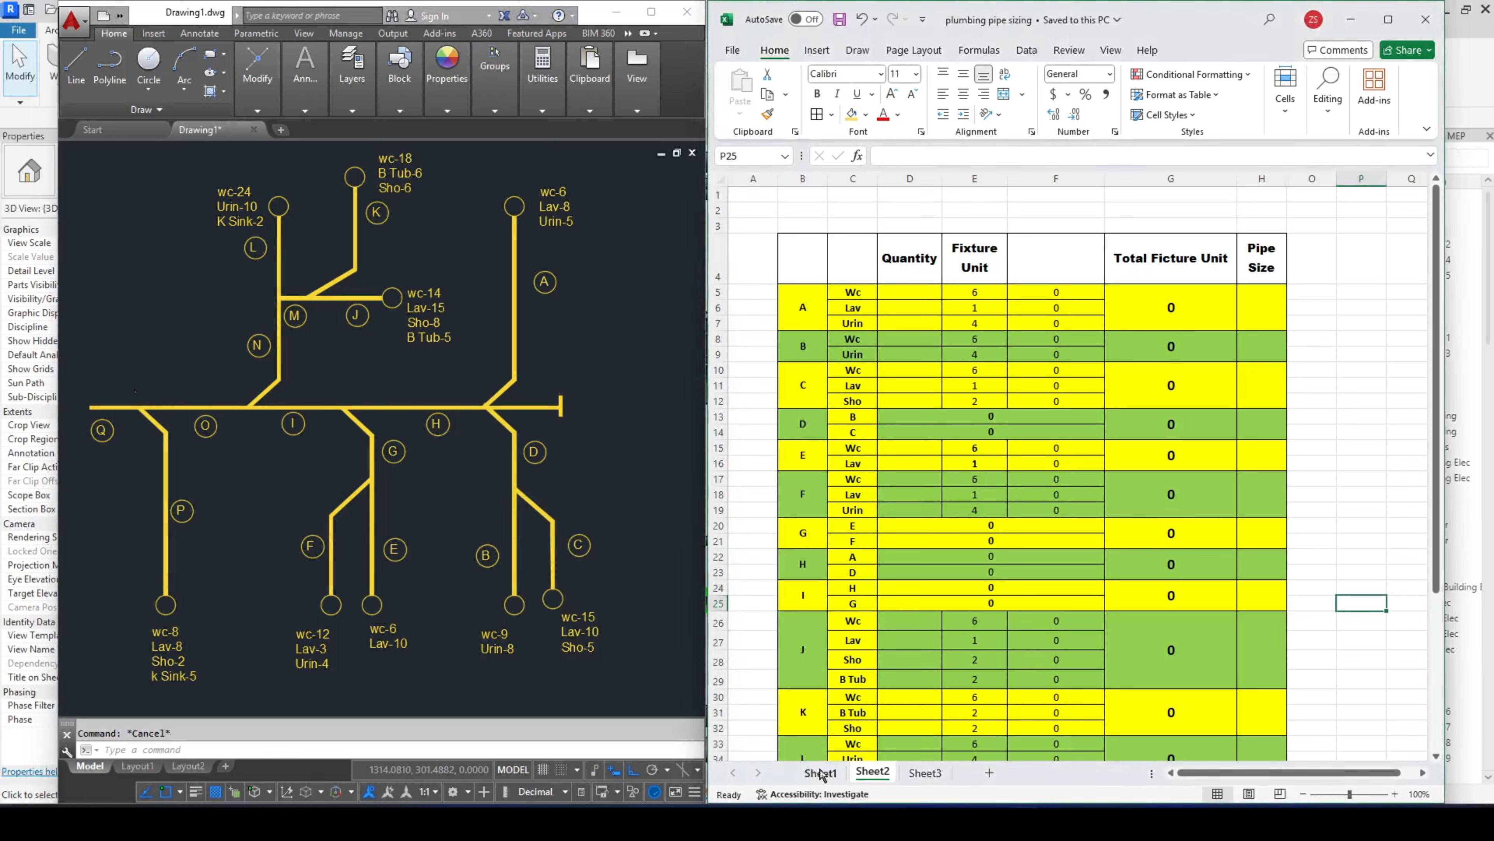
left_click(822, 774)
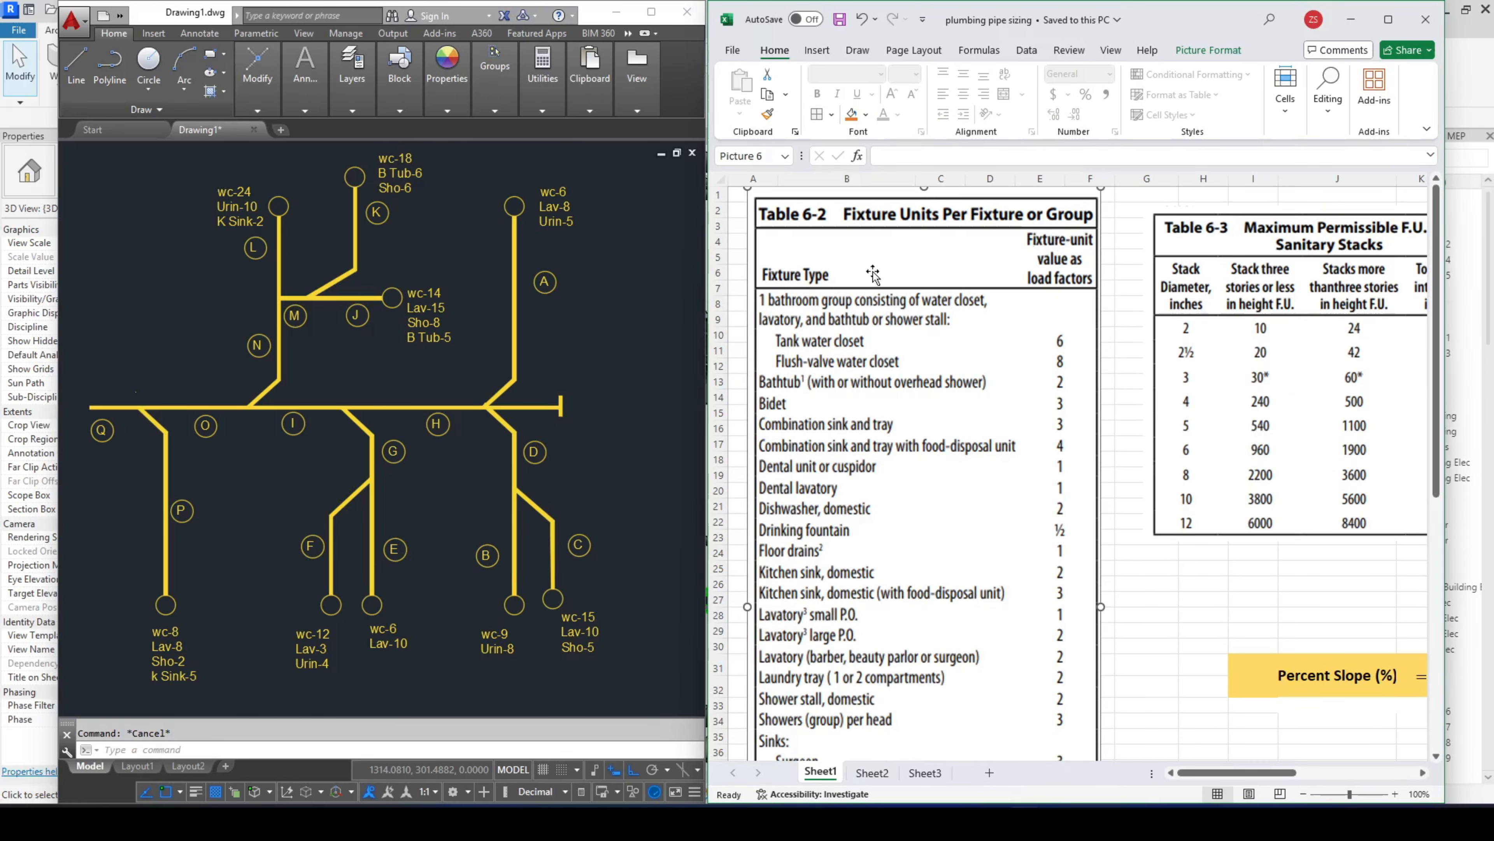
scroll(581, 194, "up", 2)
scroll(581, 237, "down", 2)
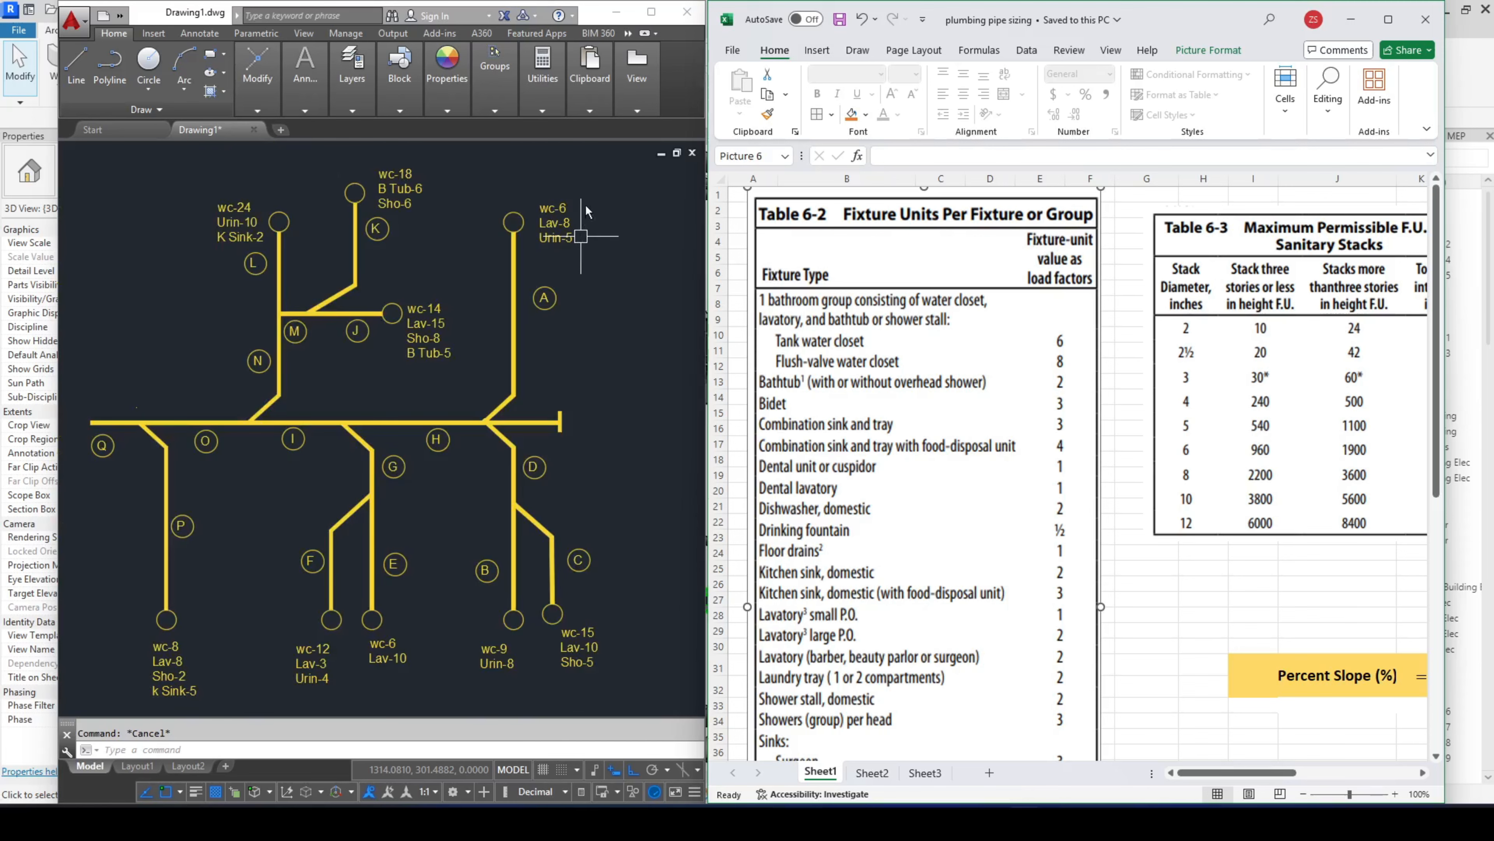
left_click(586, 212)
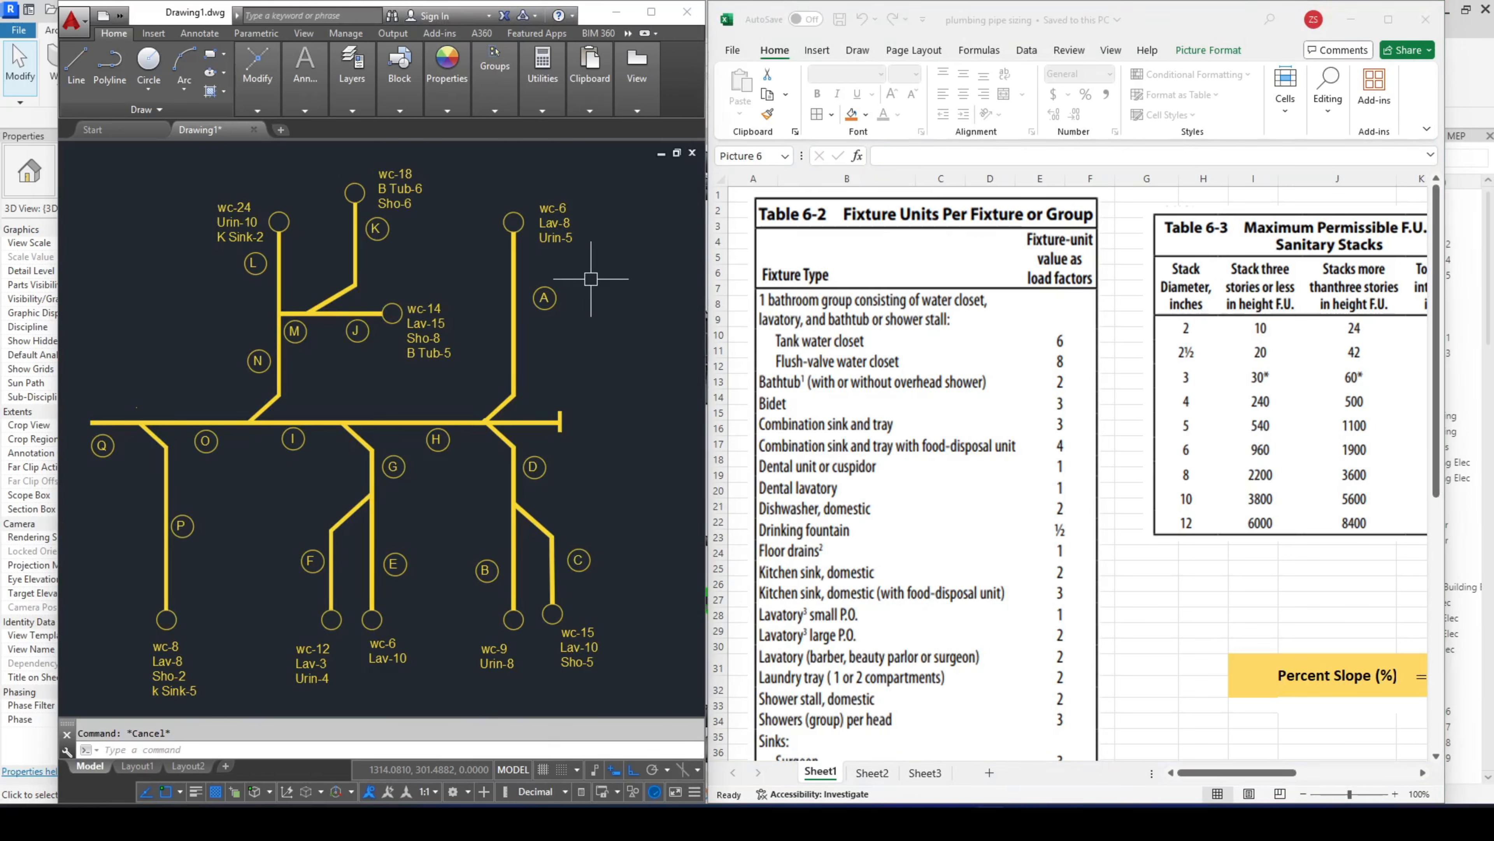
scroll(860, 239, "down", 4)
scroll(862, 238, "down", 4)
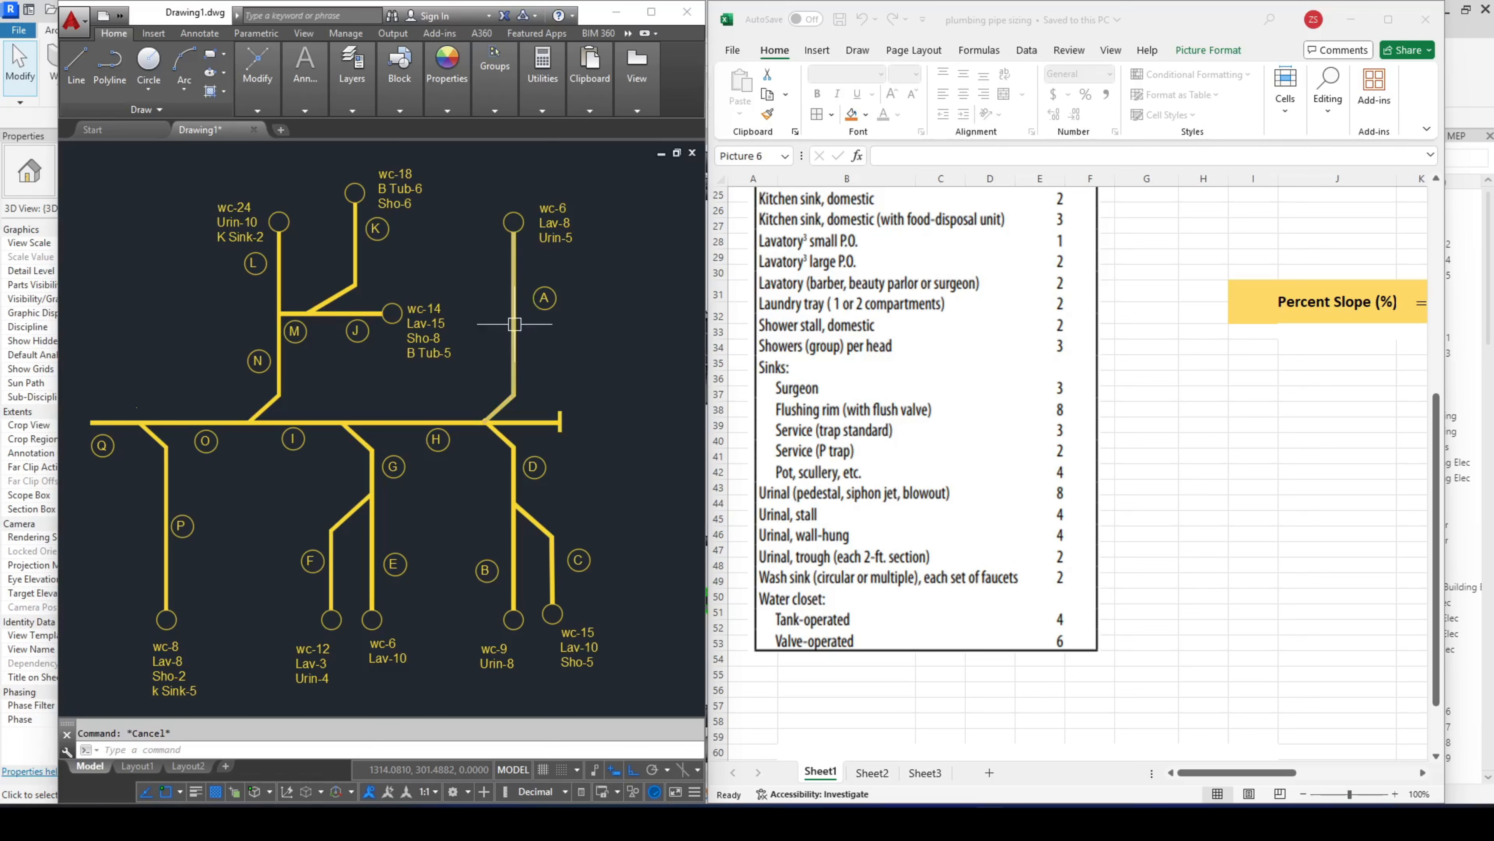
left_click(1147, 425)
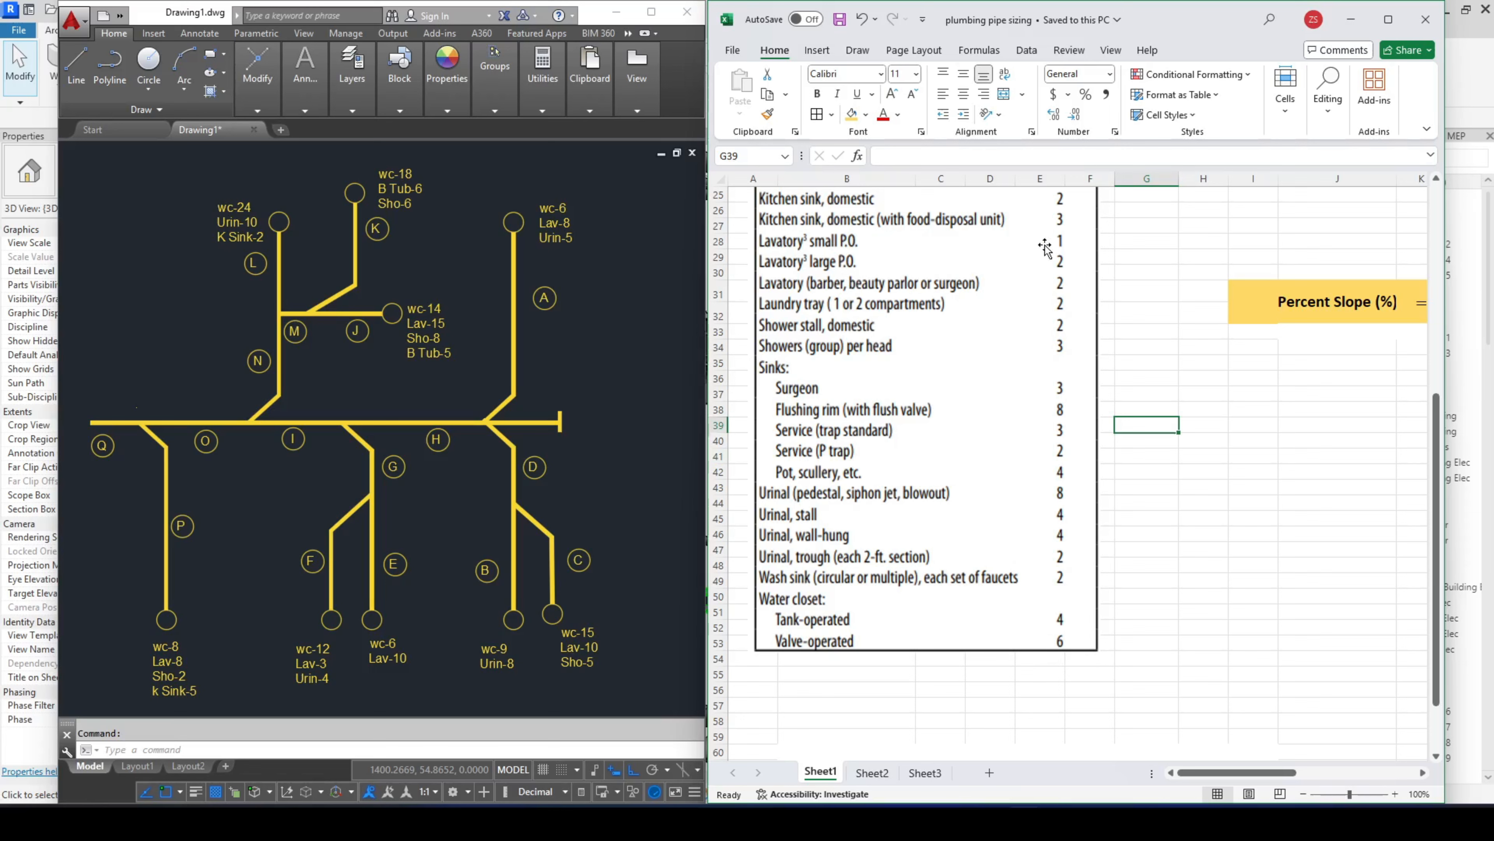
scroll(841, 401, "up", 2)
scroll(856, 362, "down", 2)
scroll(919, 465, "up", 4)
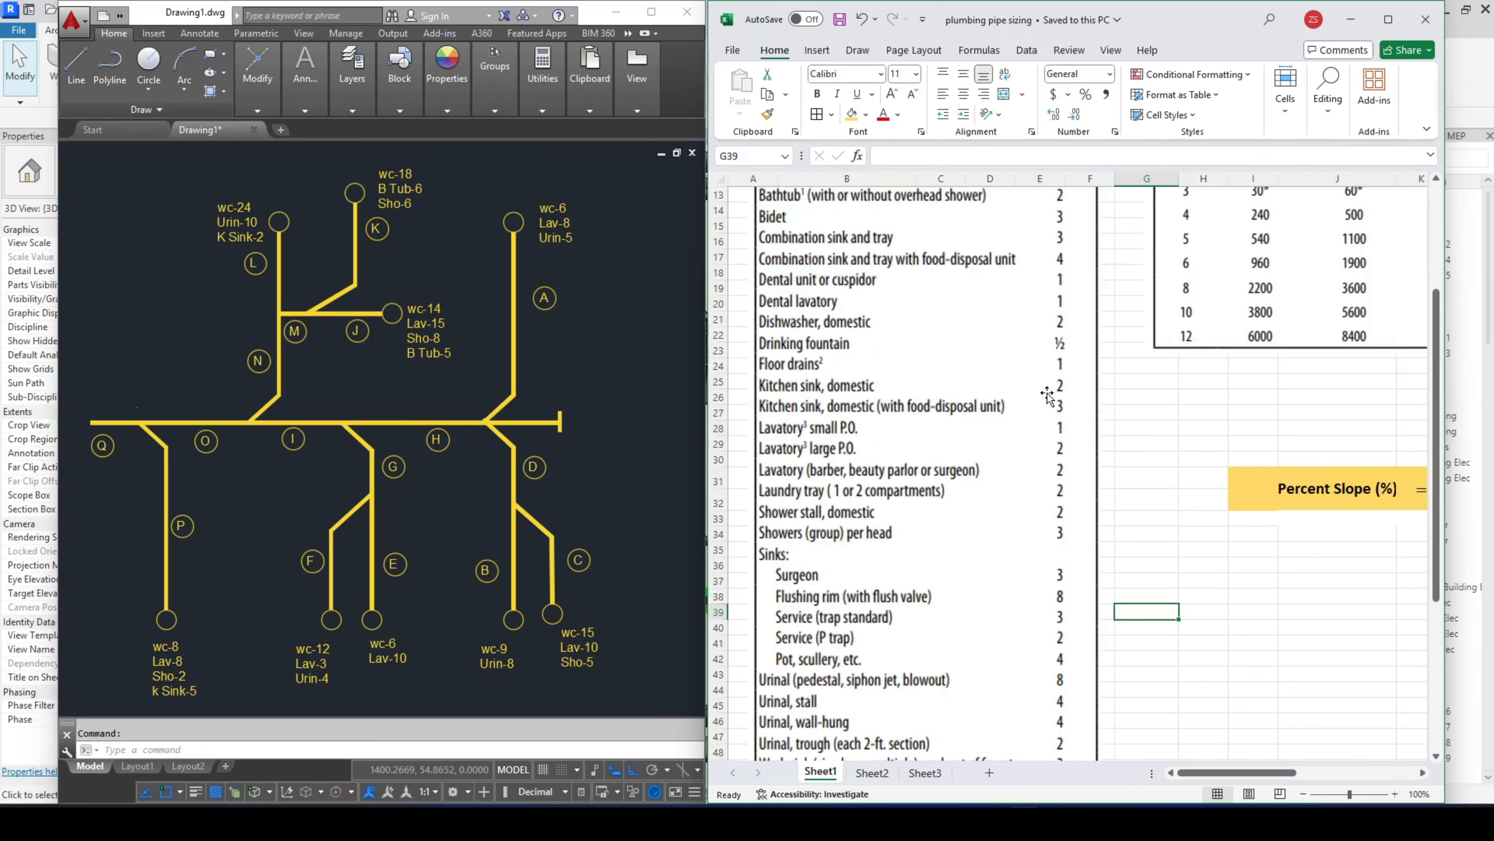
scroll(910, 468, "up", 3)
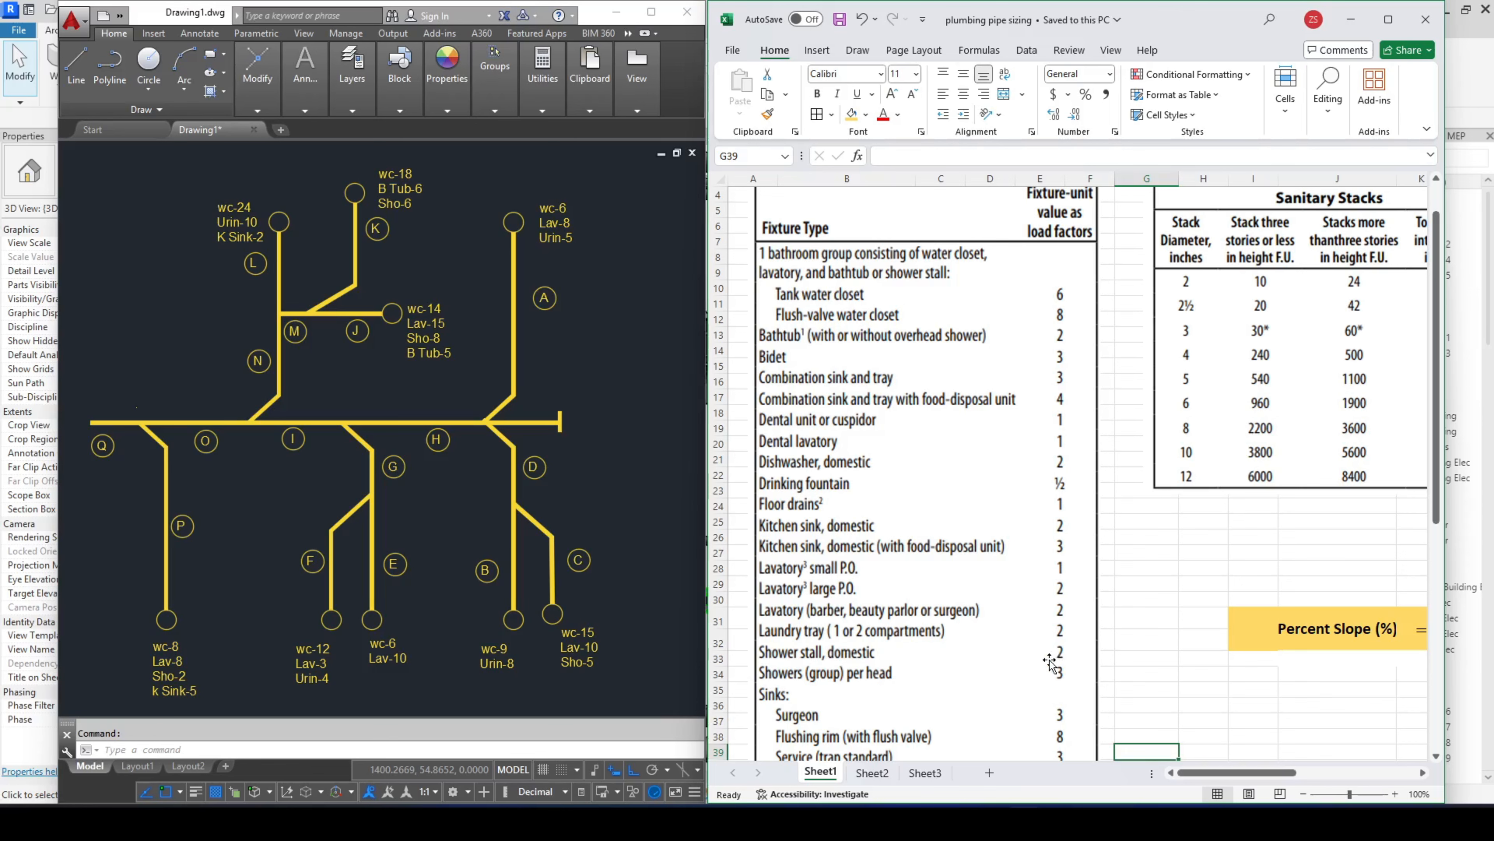
- Enter the column heading "Fixture Types" in cell C4 of Sheet2, then select the Quantity heading cell
left_click(872, 772)
scroll(906, 424, "down", 1)
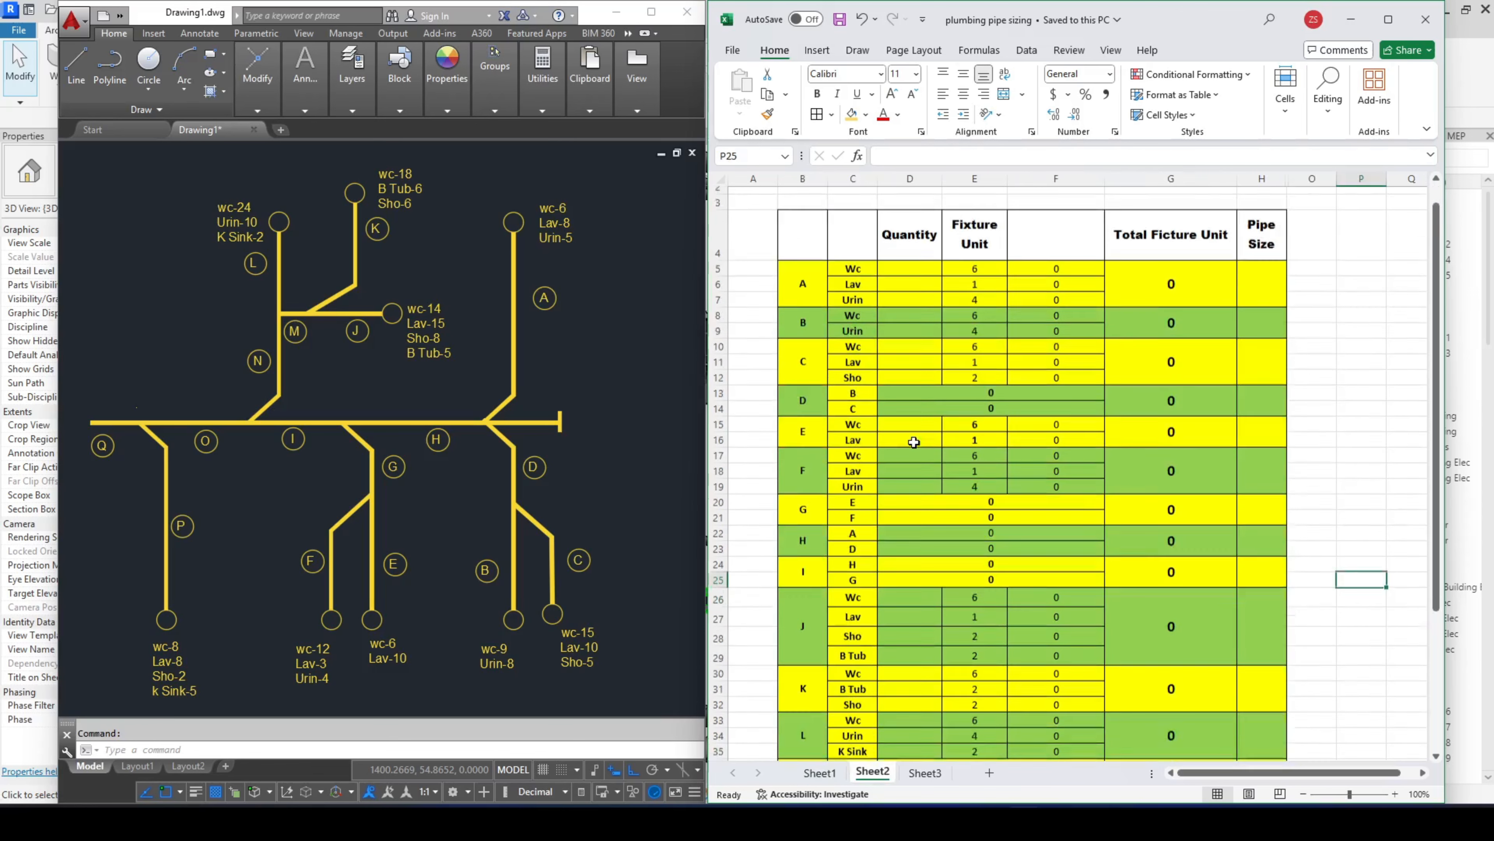
scroll(895, 235, "up", 1)
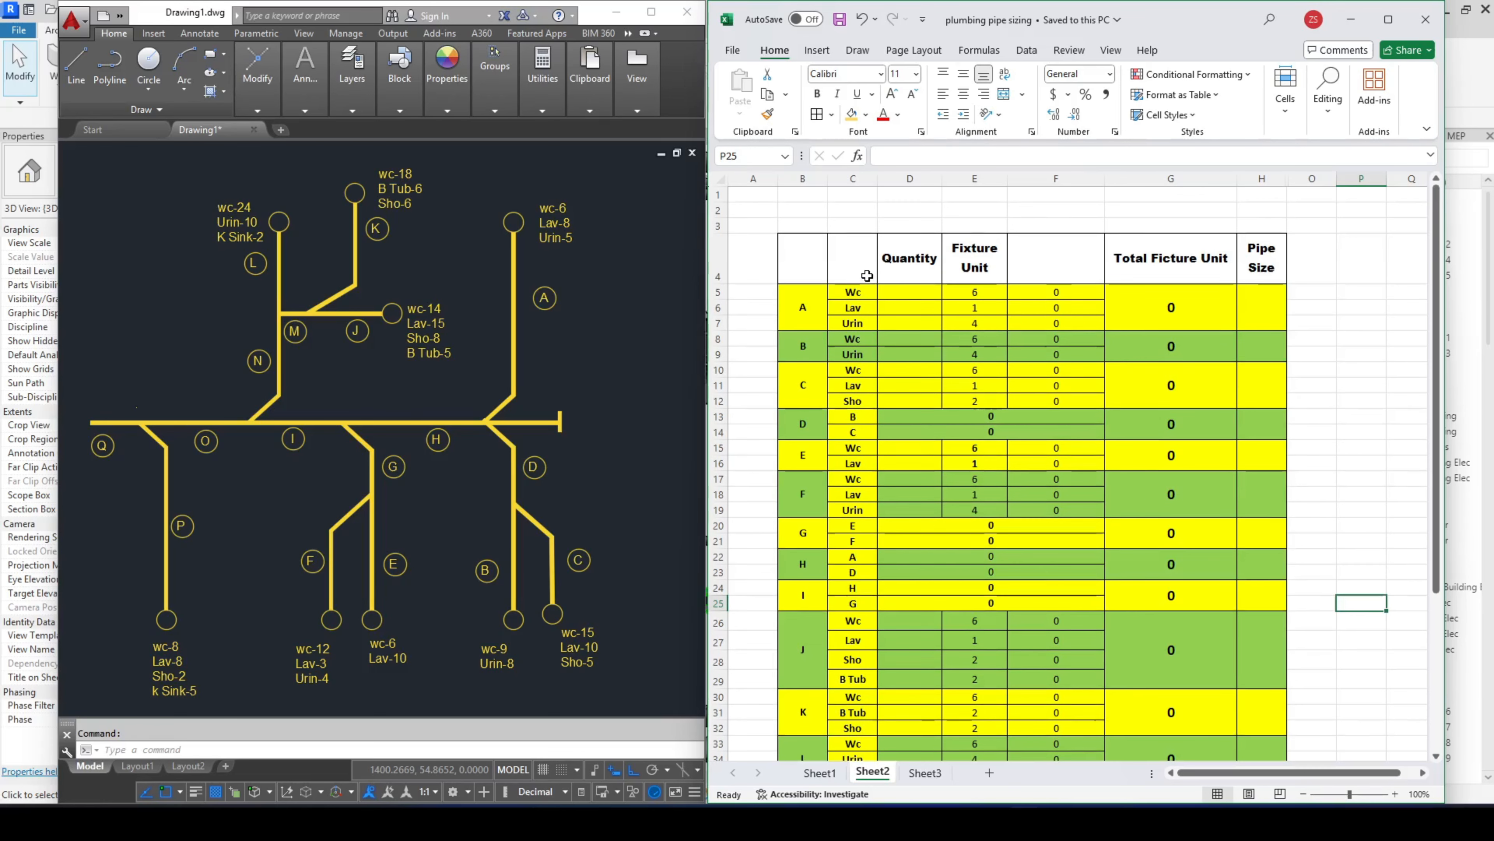
left_click(854, 269)
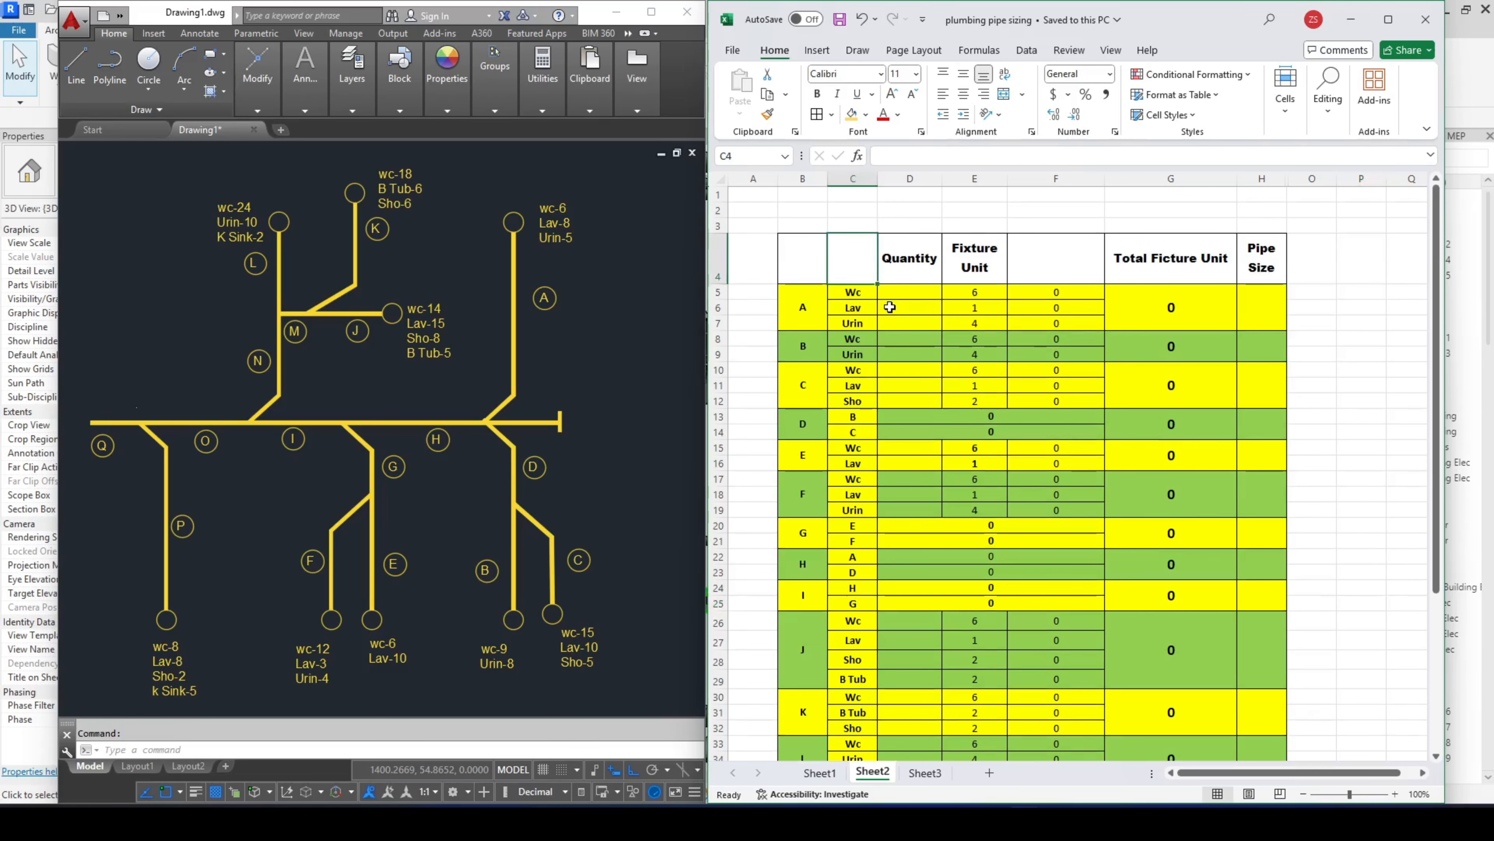
type("fIXTURE Typ")
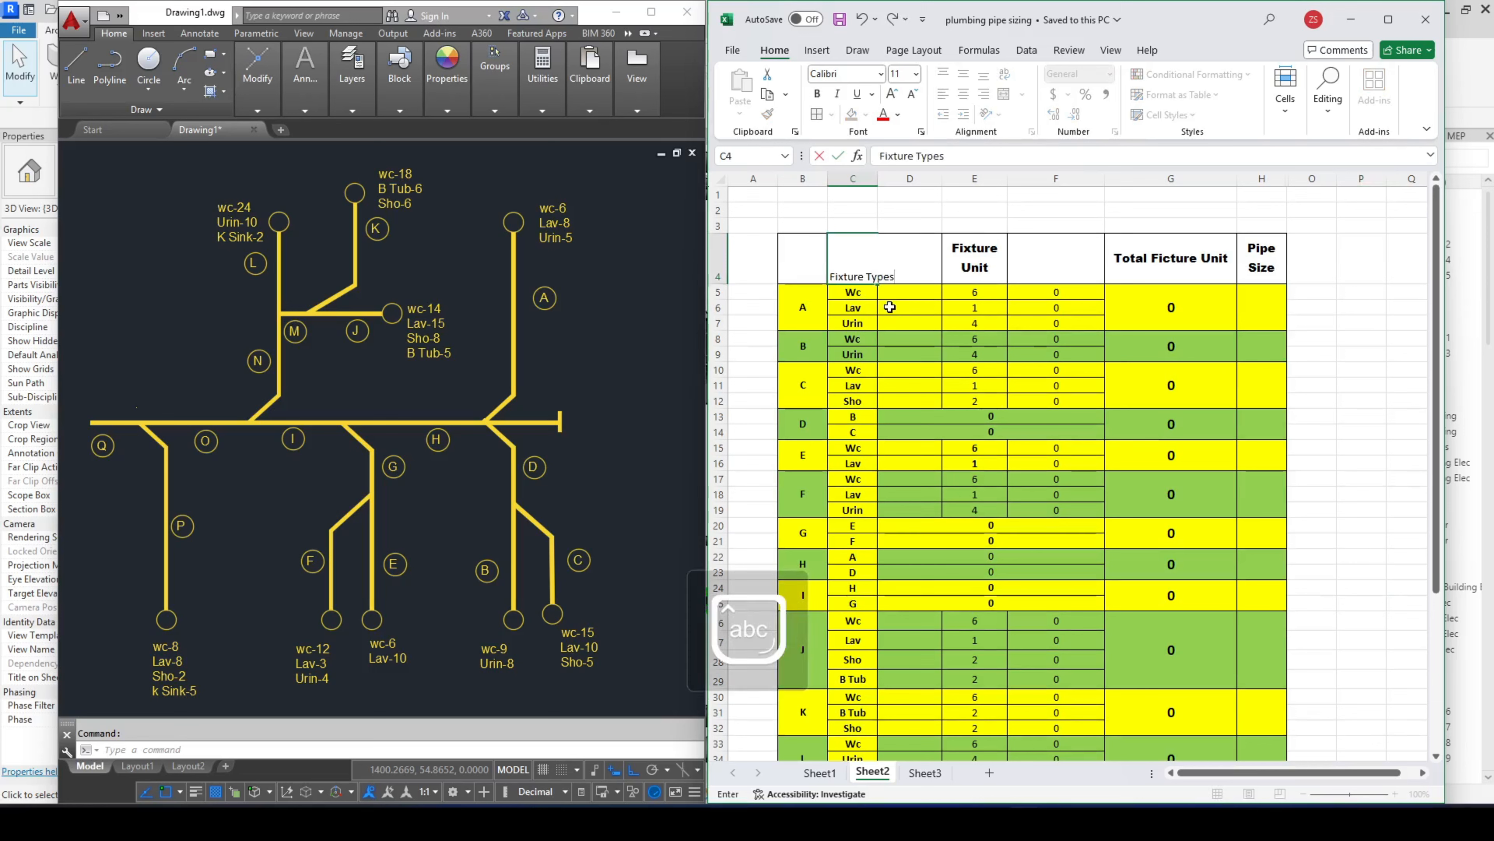
left_click(896, 364)
left_click(892, 258)
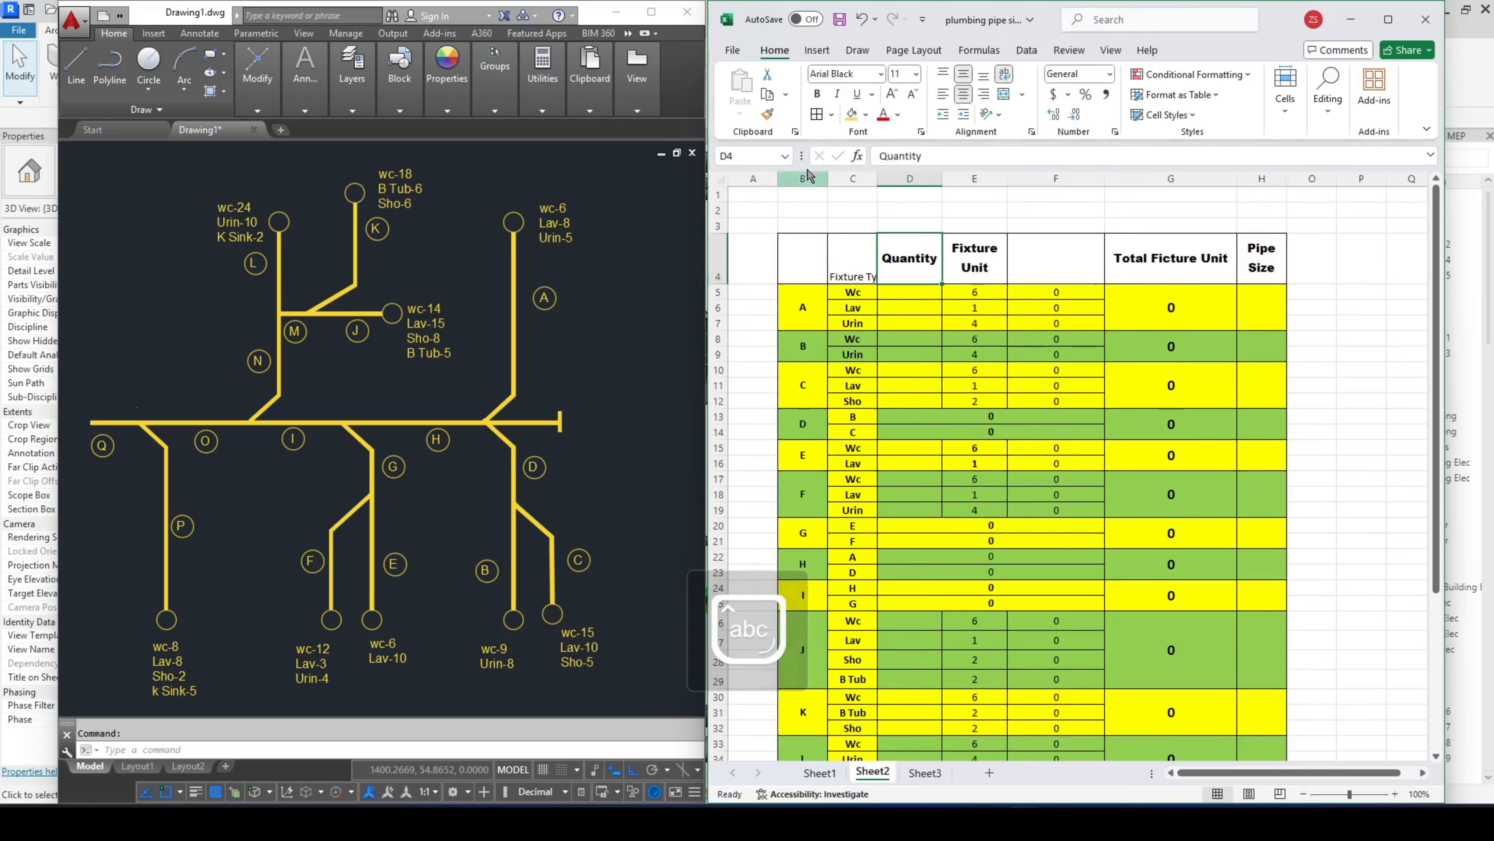
- Copy the Quantity heading's formatting to the Fixture Types heading in C4 and widen column C slightly to fit it
left_click(767, 115)
left_click(856, 260)
left_click_drag(877, 178, 888, 178)
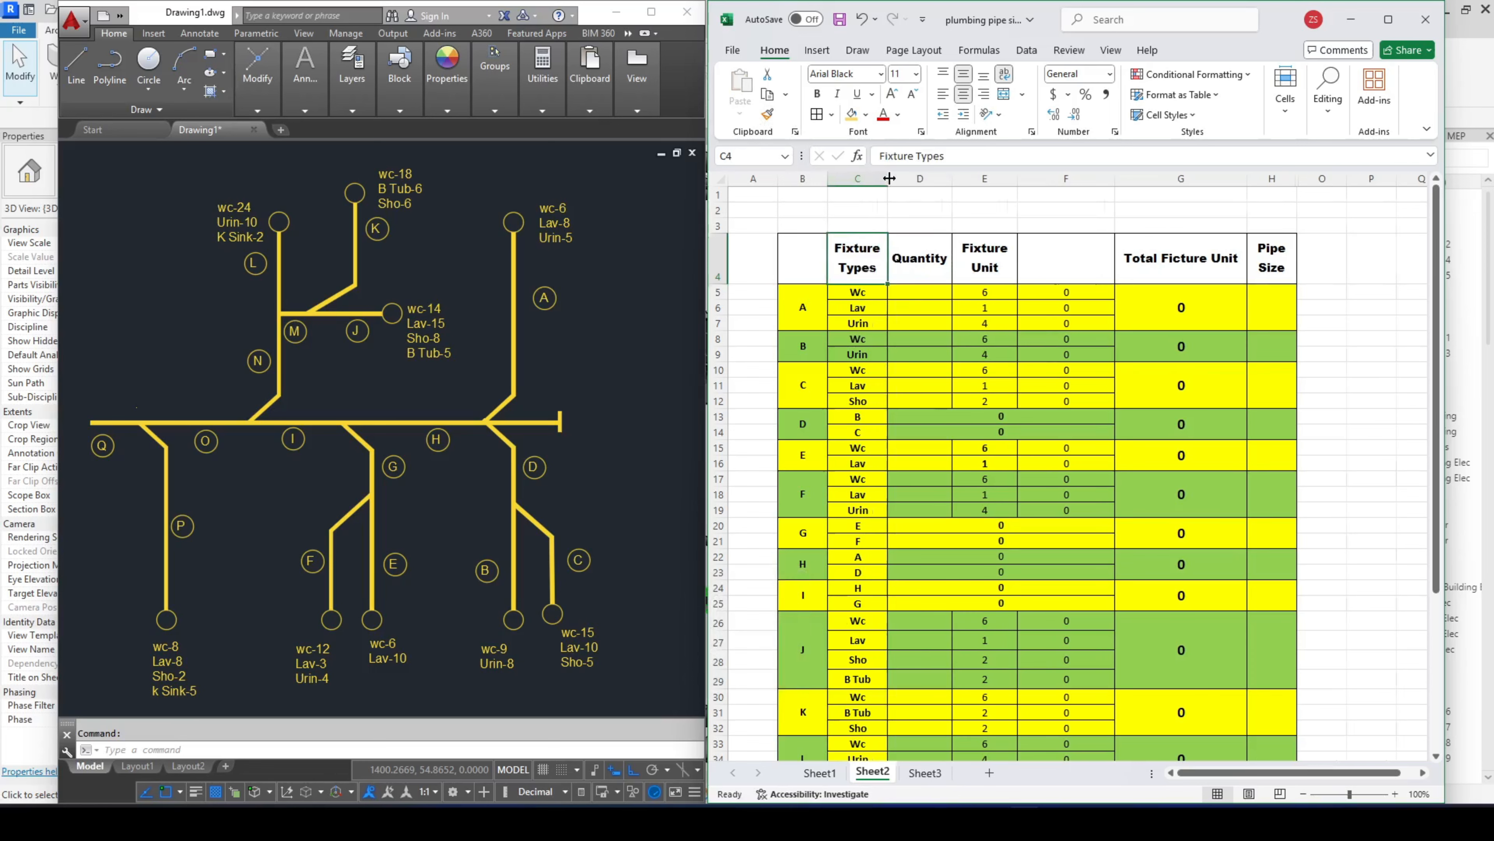
left_click(803, 209)
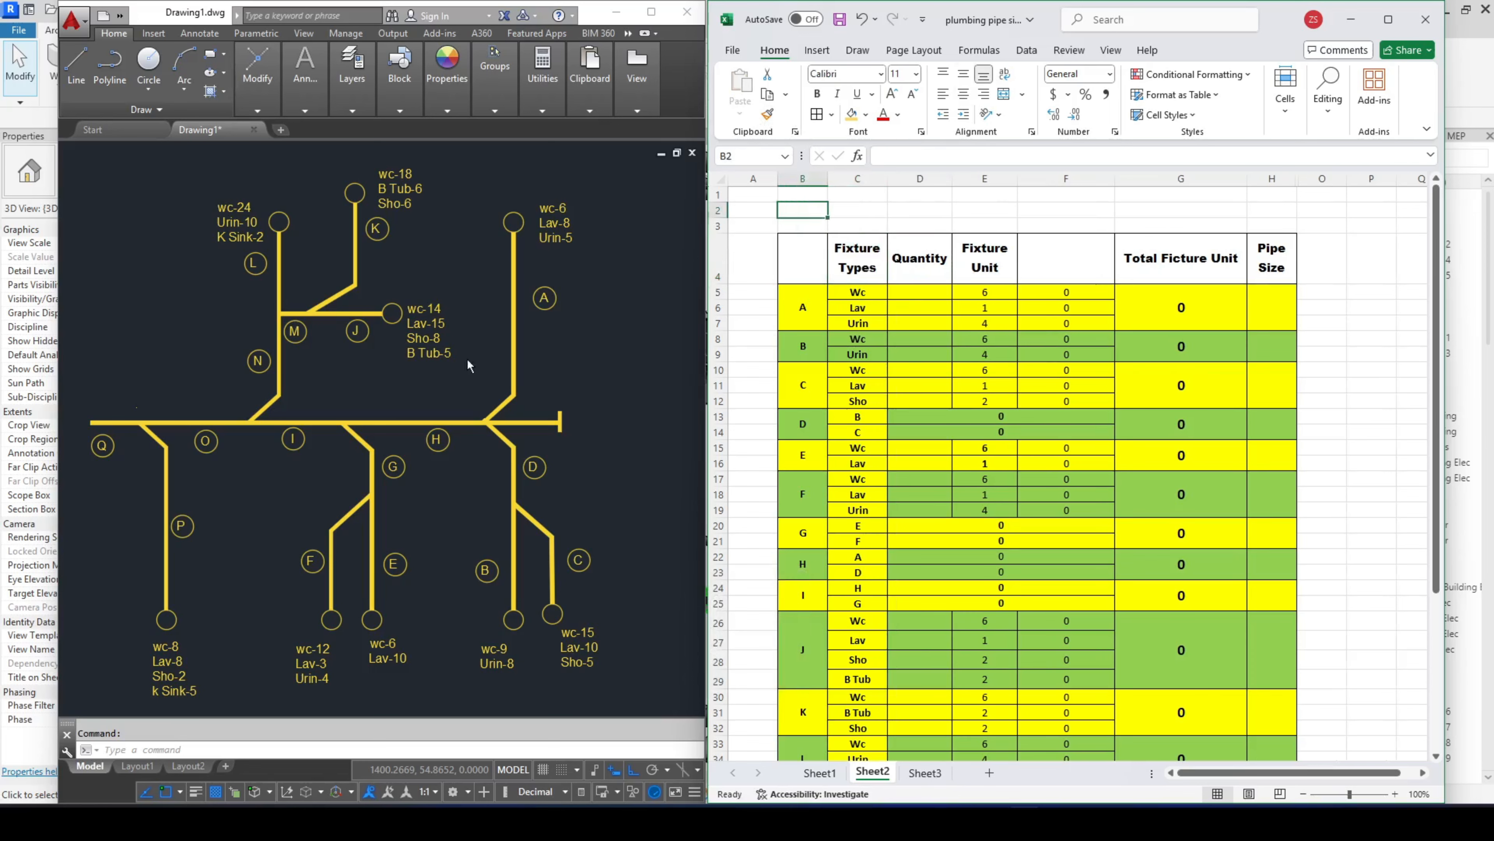
- Examine stack A's fixtures in the AutoCAD layout and compare them with the fixture-unit values in the Sheet1 table
left_click(566, 320)
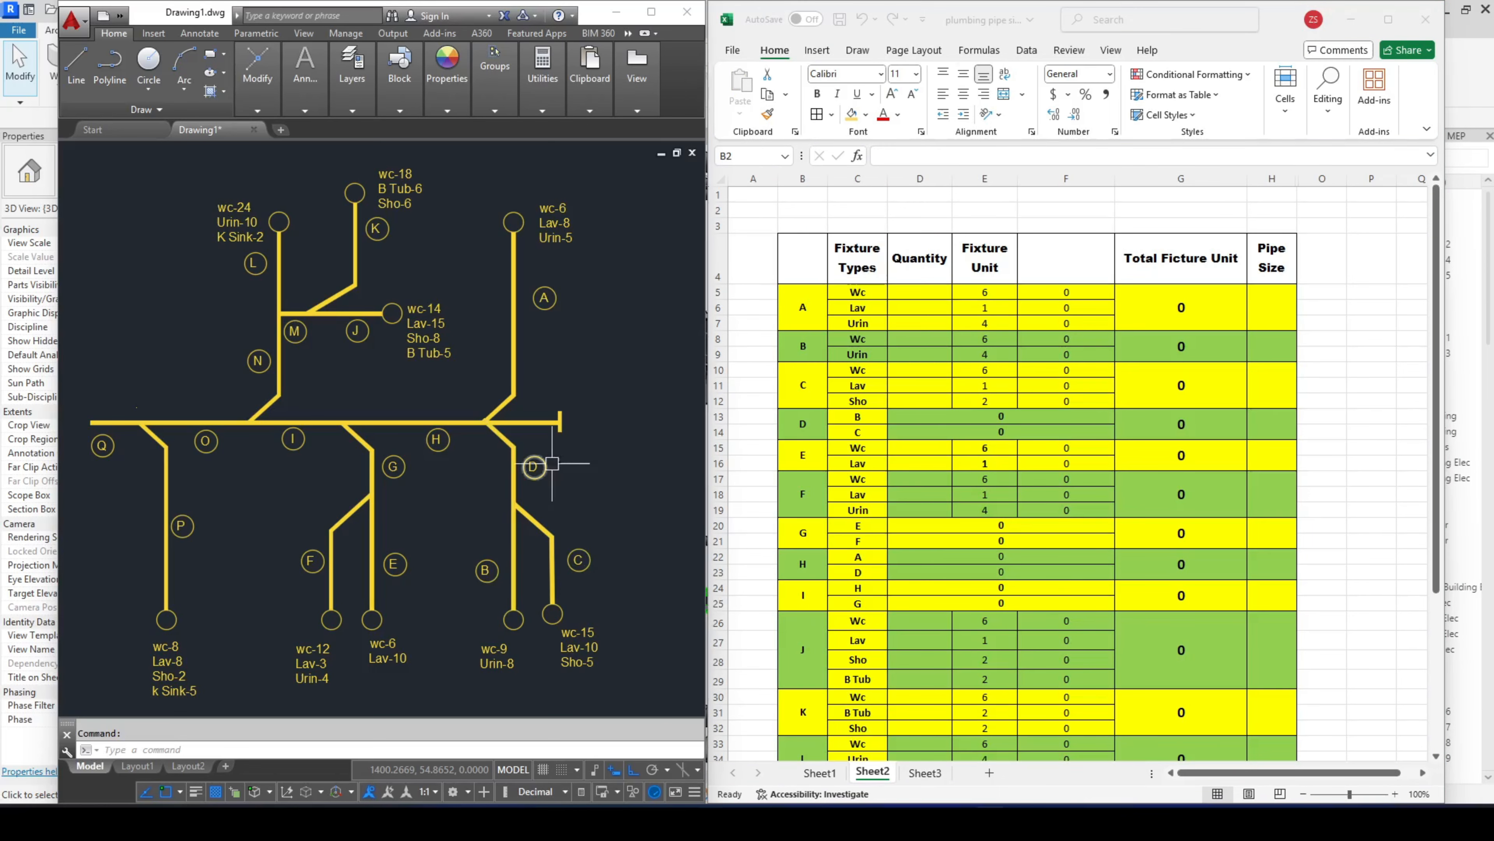
left_click(685, 335)
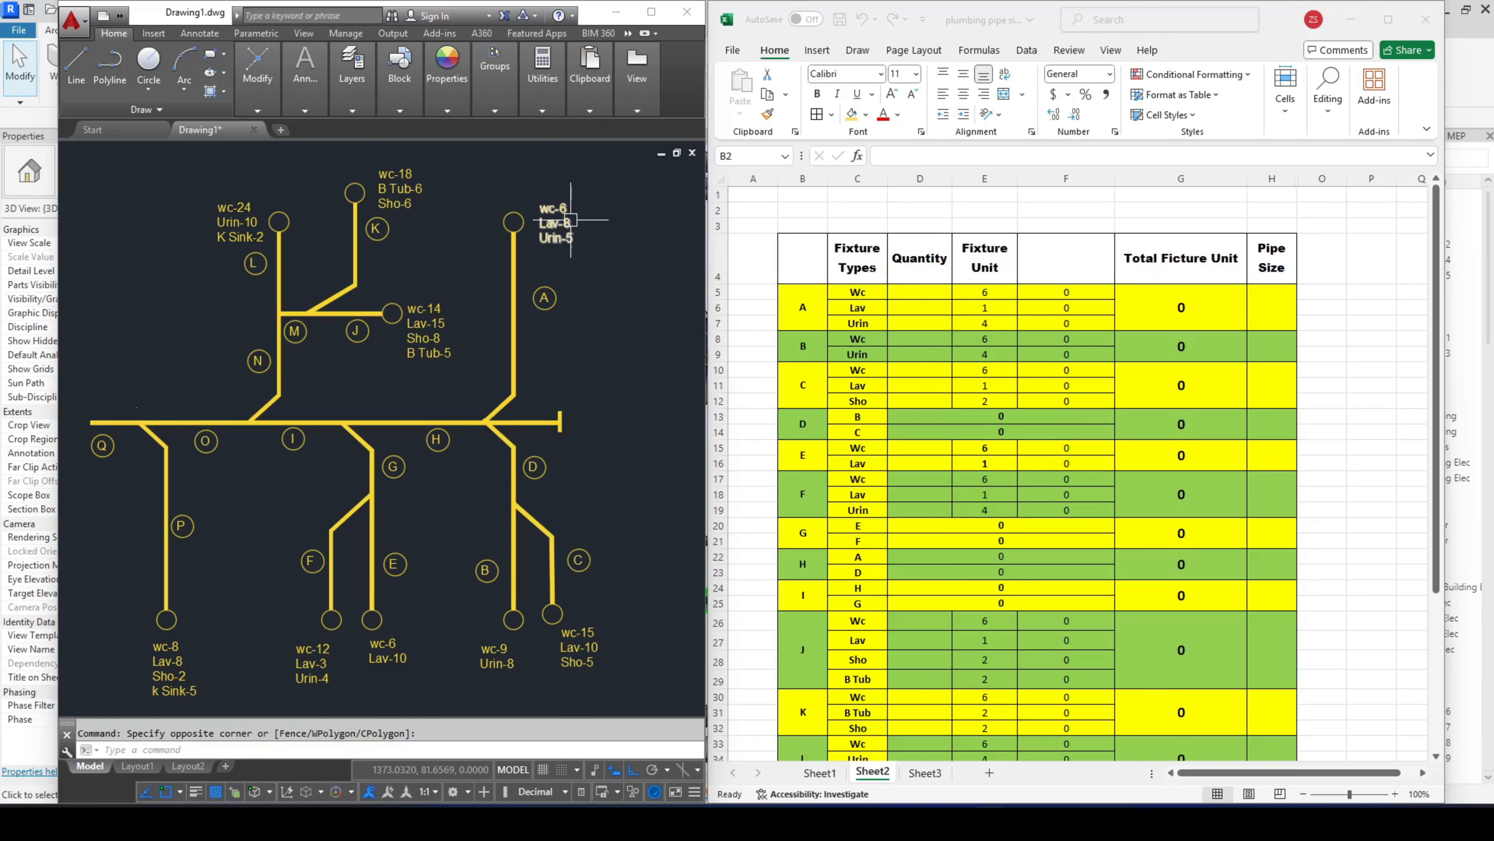
left_click(919, 291)
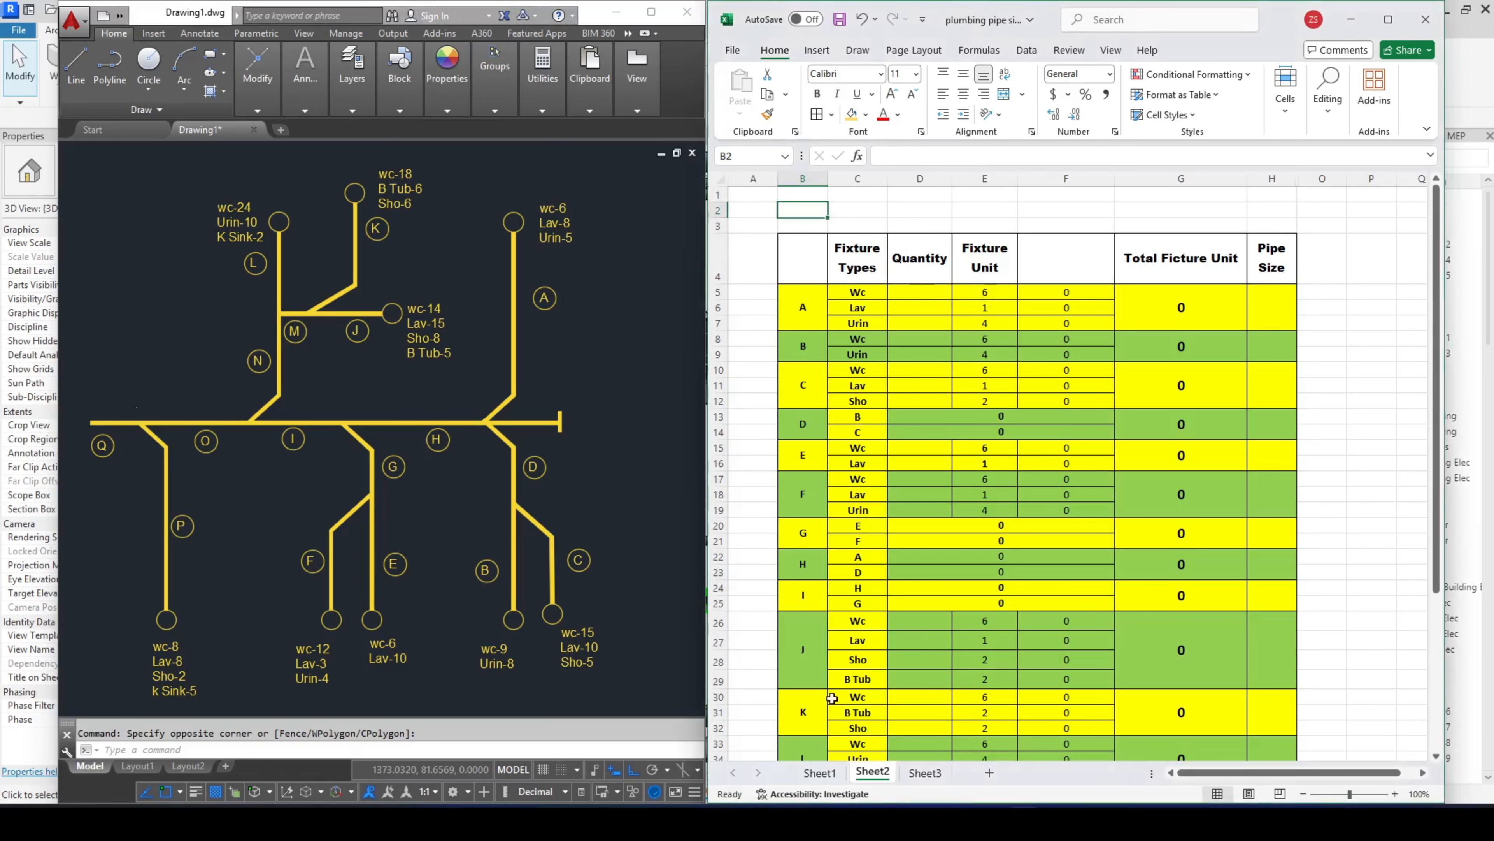
left_click(819, 772)
scroll(848, 695, "down", 7)
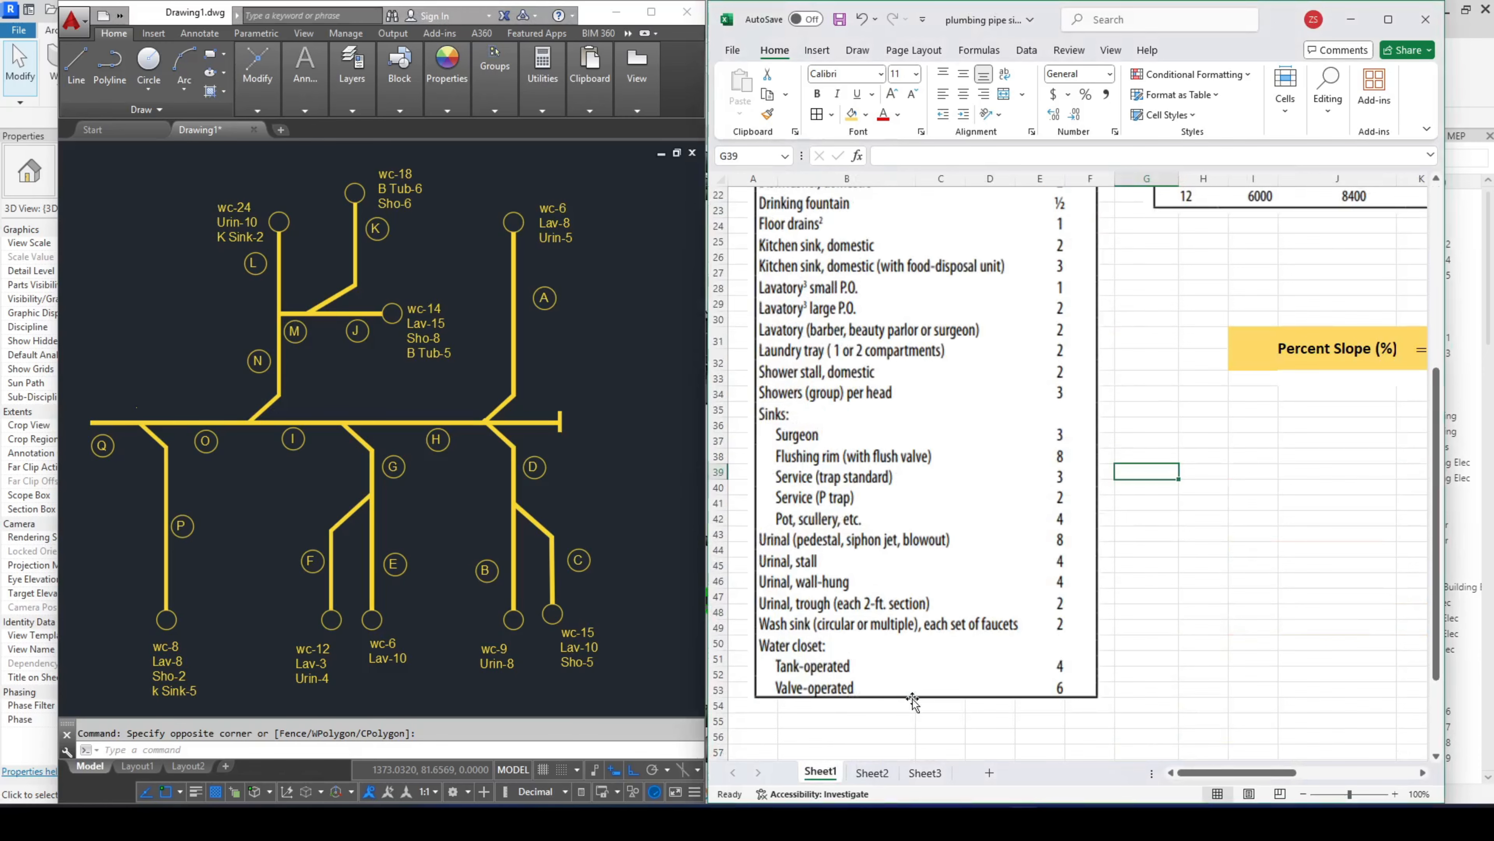
left_click(873, 772)
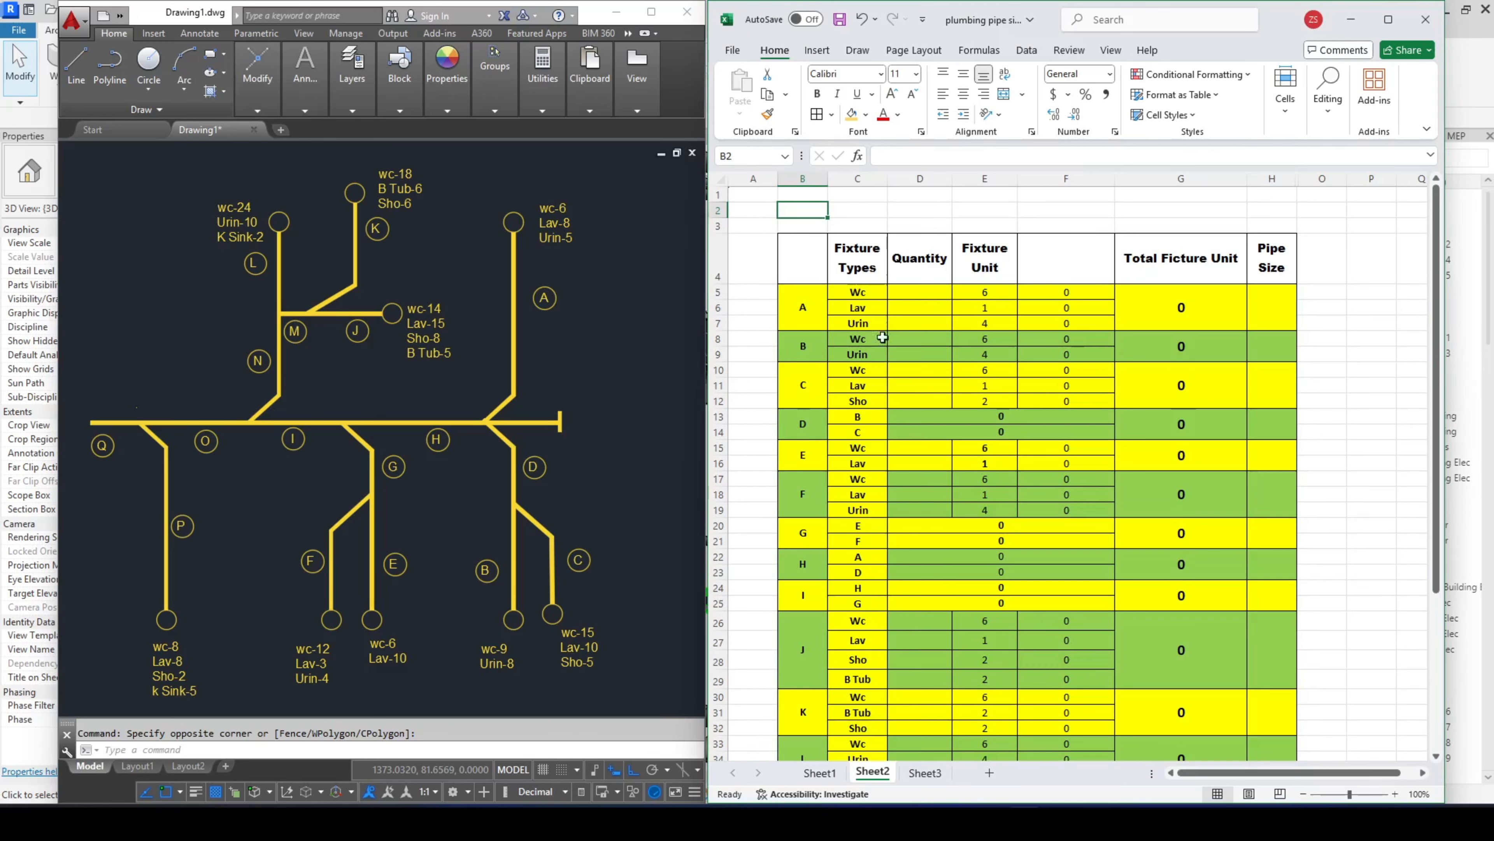
left_click(820, 772)
scroll(924, 477, "up", 3)
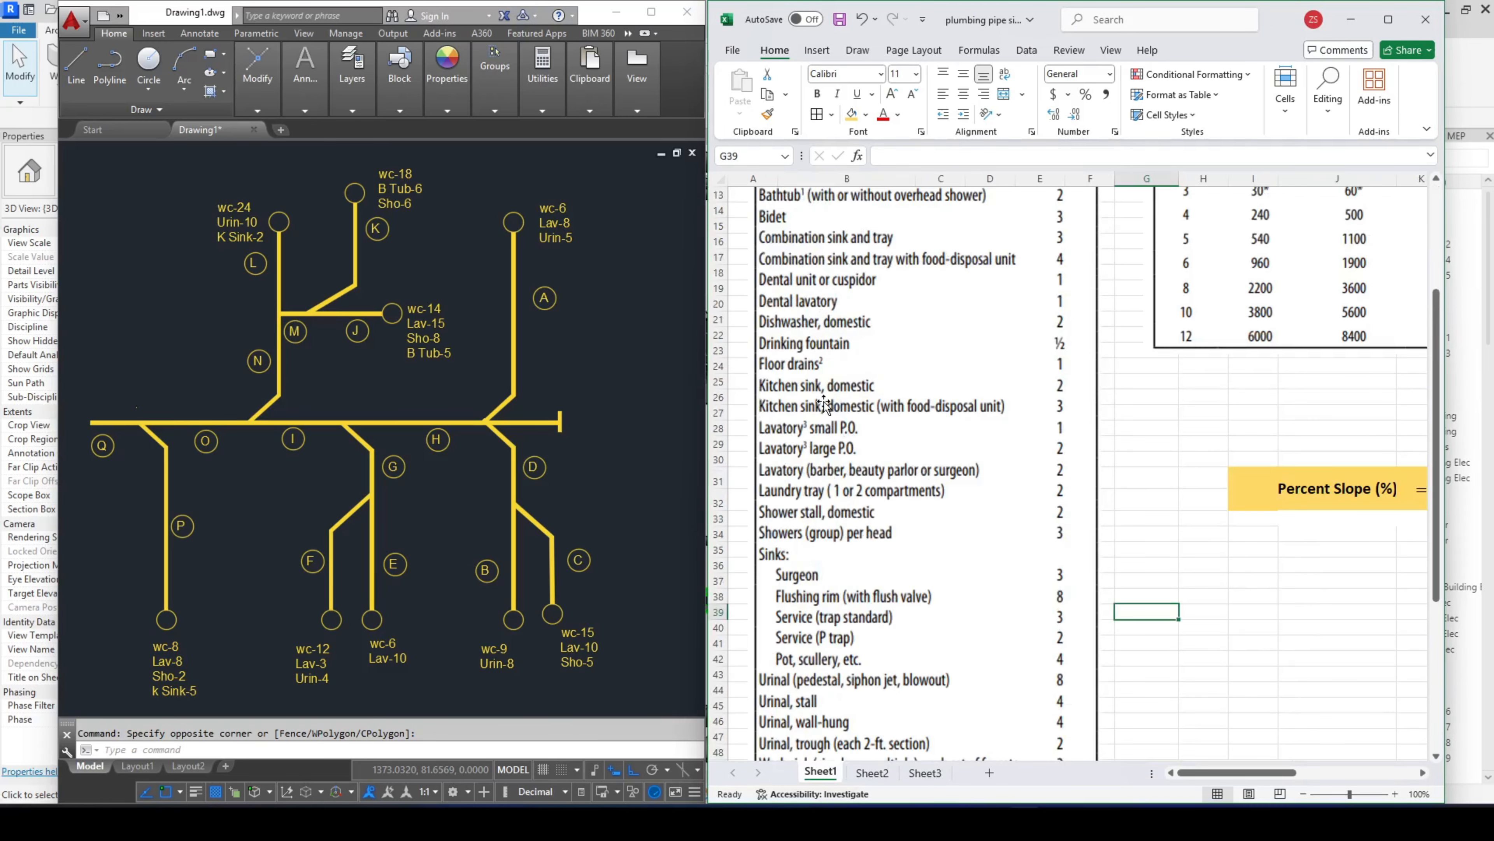
scroll(820, 389, "up", 3)
scroll(819, 383, "down", 4)
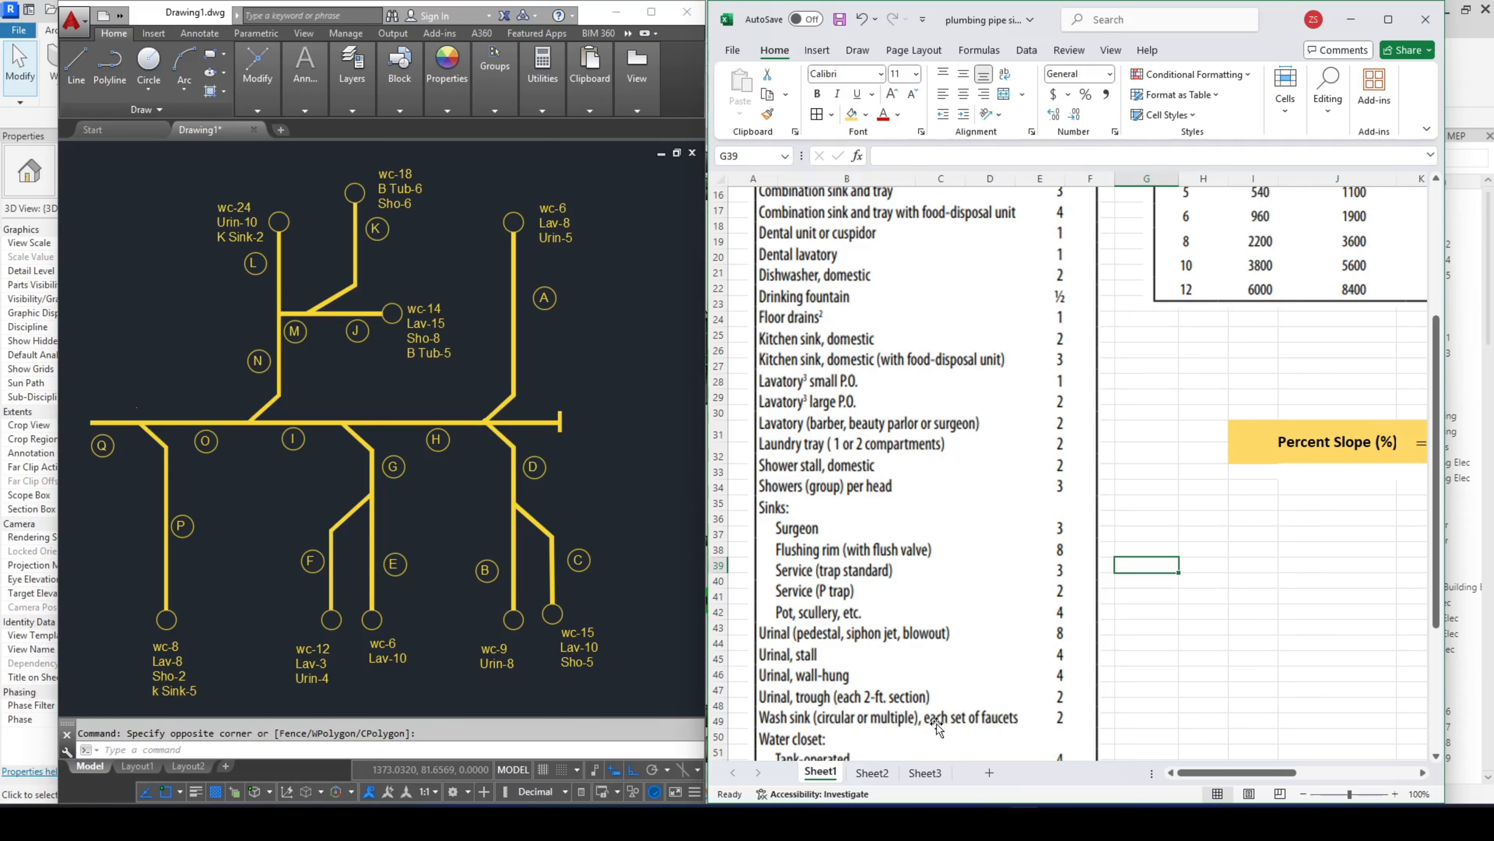
left_click(873, 772)
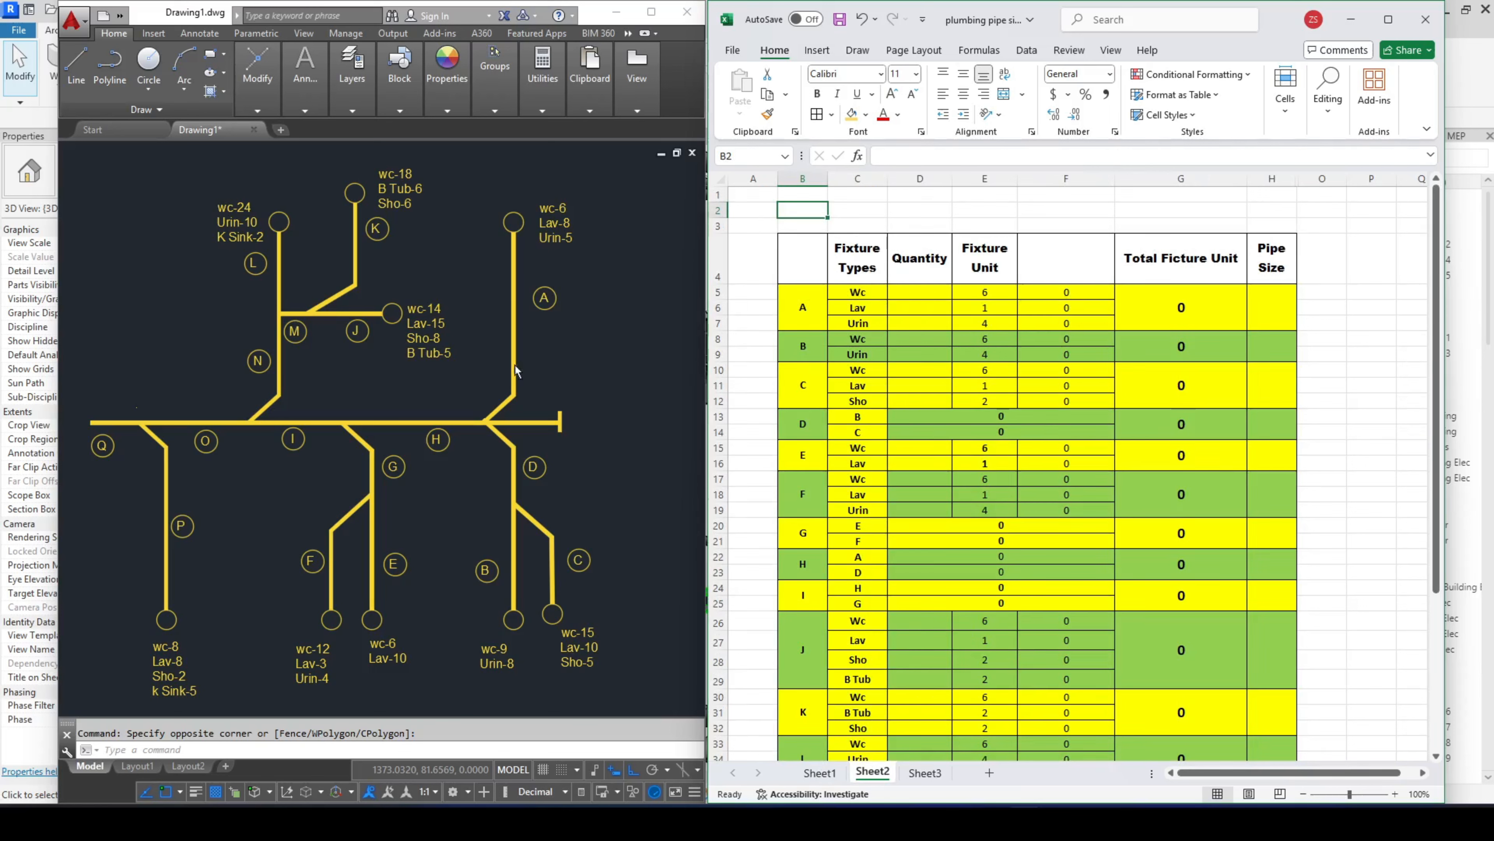
- Enter segment A's quantities in Sheet2: 6 for Wc, 8 for Lav and 5 for Urin
left_click(918, 293)
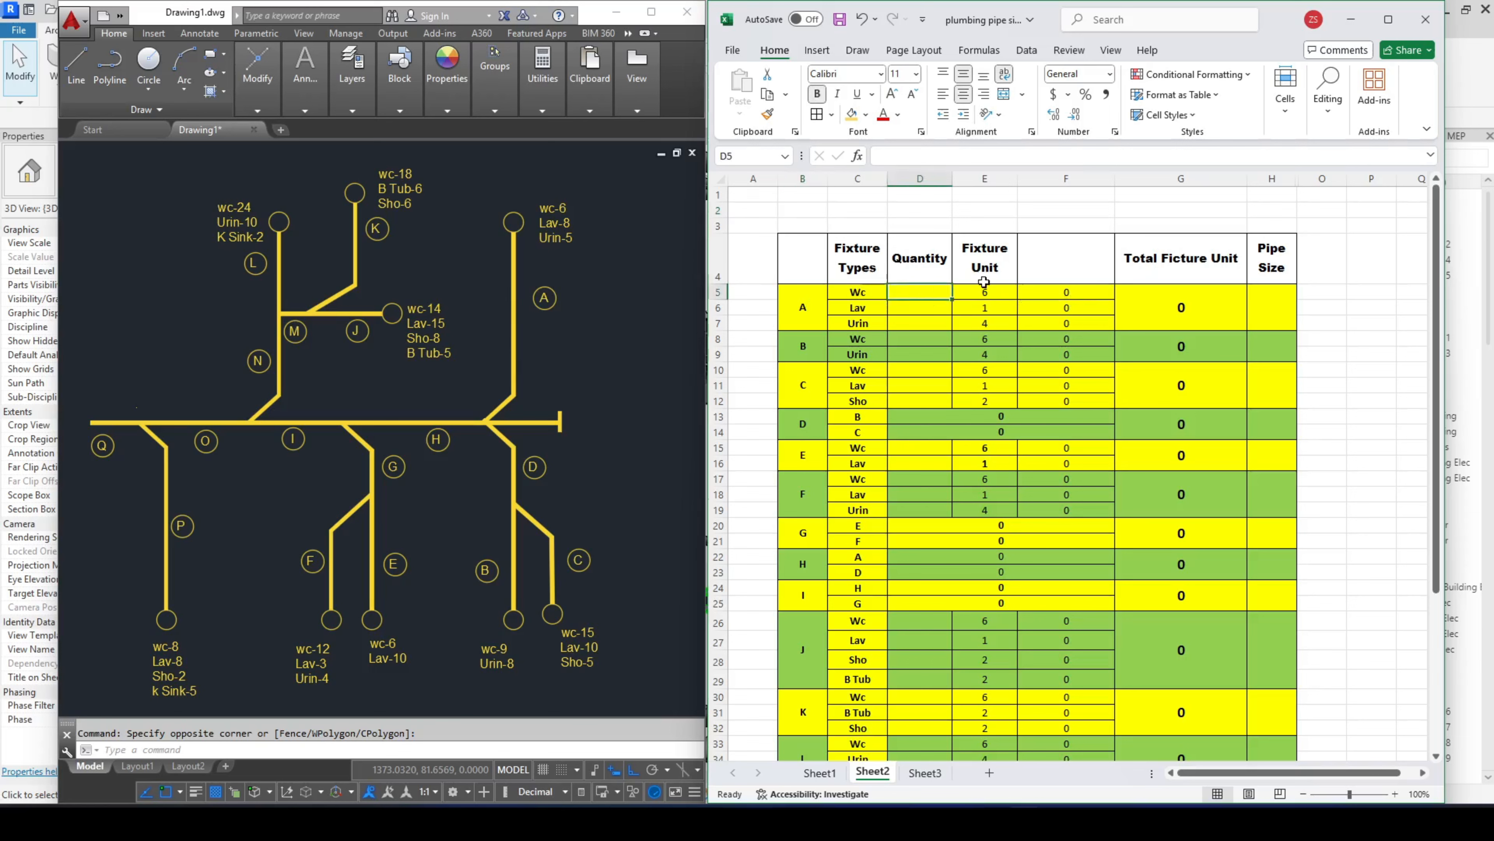
type("6")
key("Return")
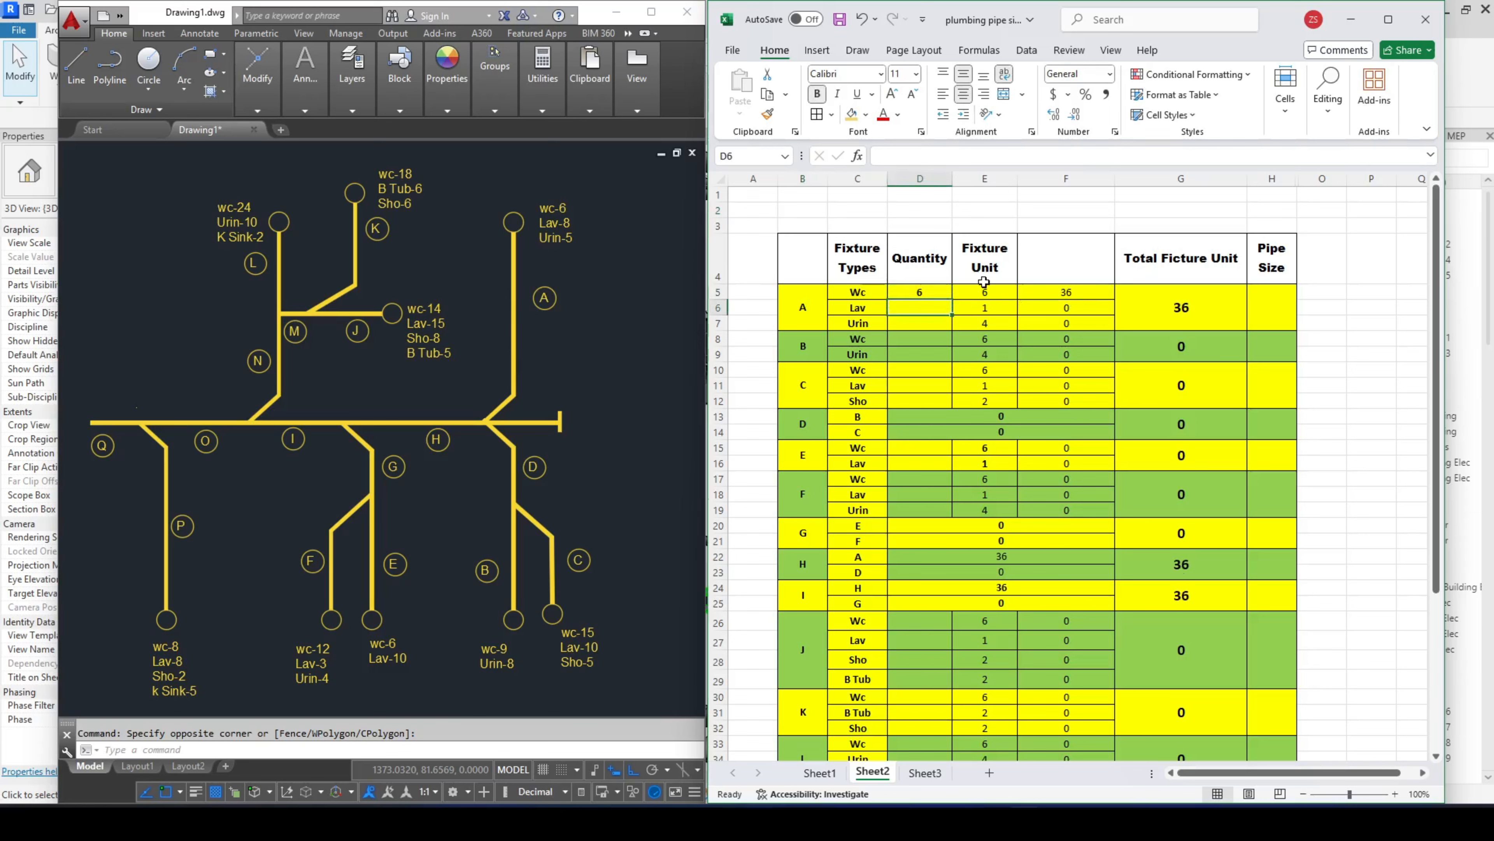
type("8")
key("Return")
type("5")
key("Return")
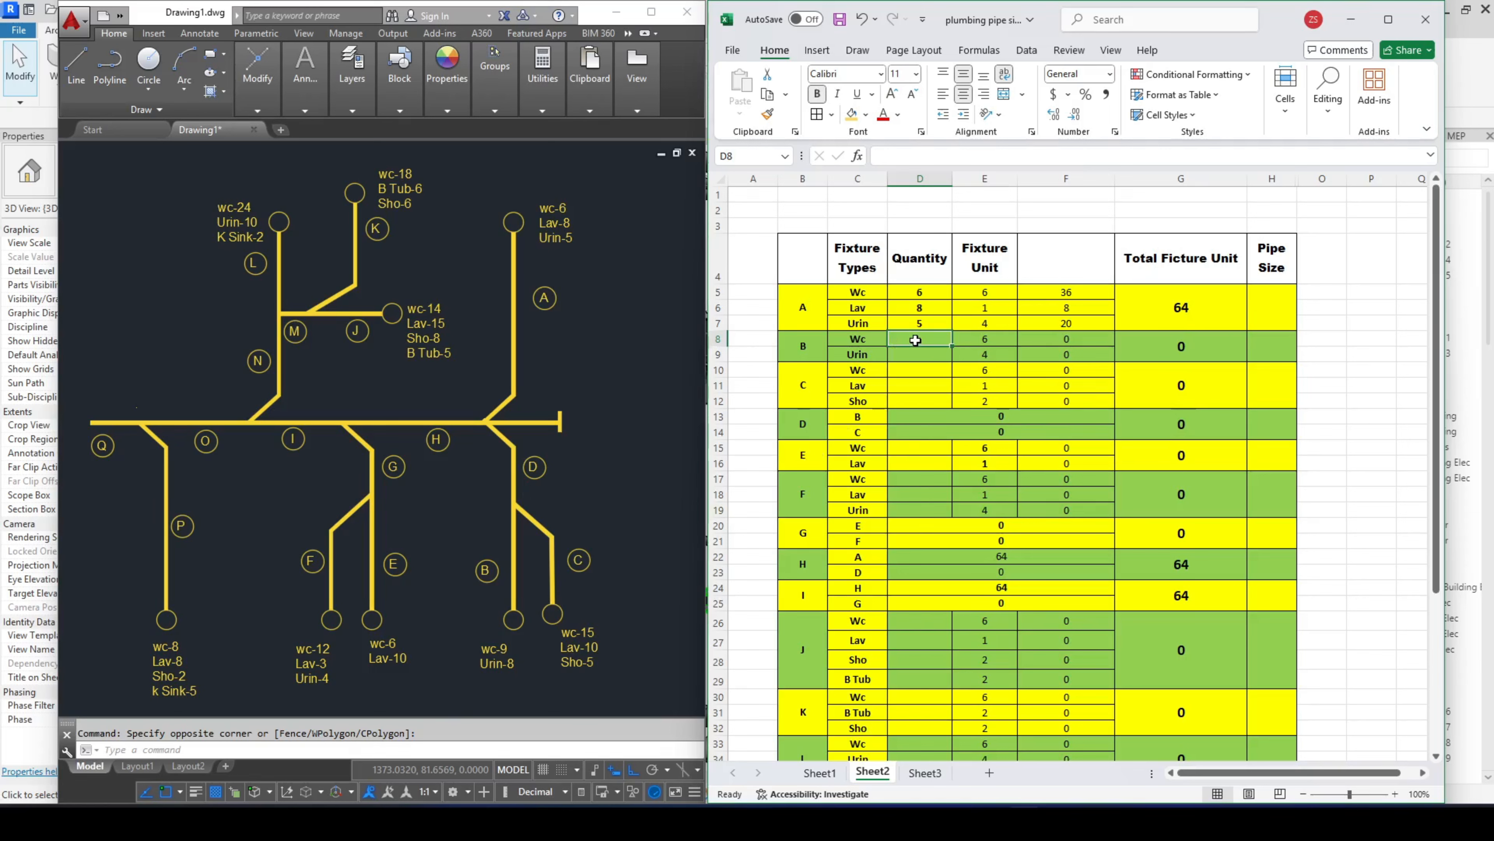
- Enter segment B's quantities: 9 for Wc and 8 for Urin
type("9")
key("Return")
type("8")
key("Return")
- Enter segment C's quantities as 15 Wc, 10 Lav and 5 Sho, then check segment D's total formula
type("15")
key("Return")
type("10")
key("Return")
type("5")
key("Return")
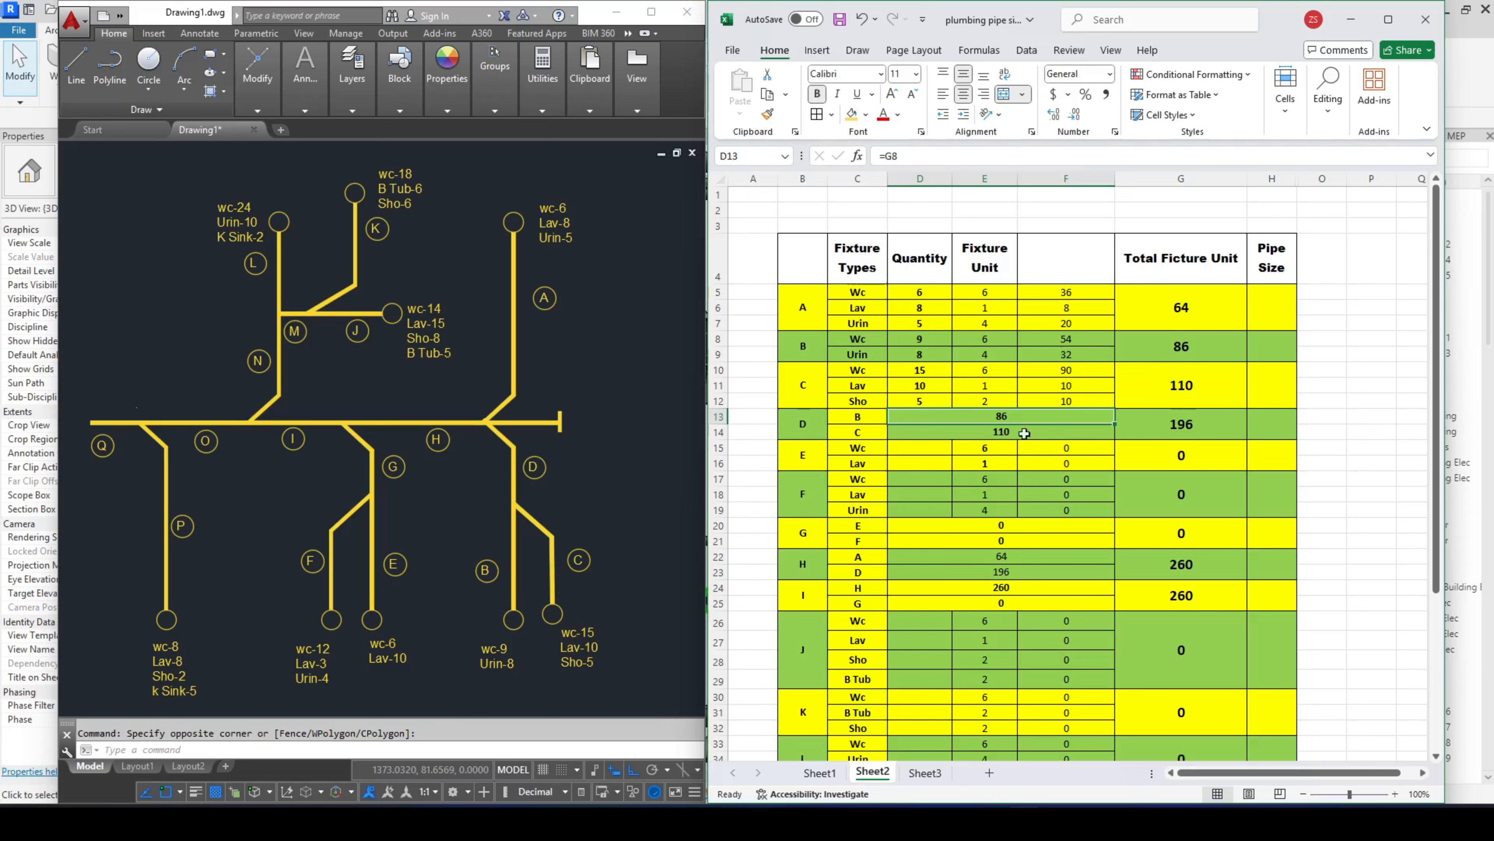
left_click(1175, 430)
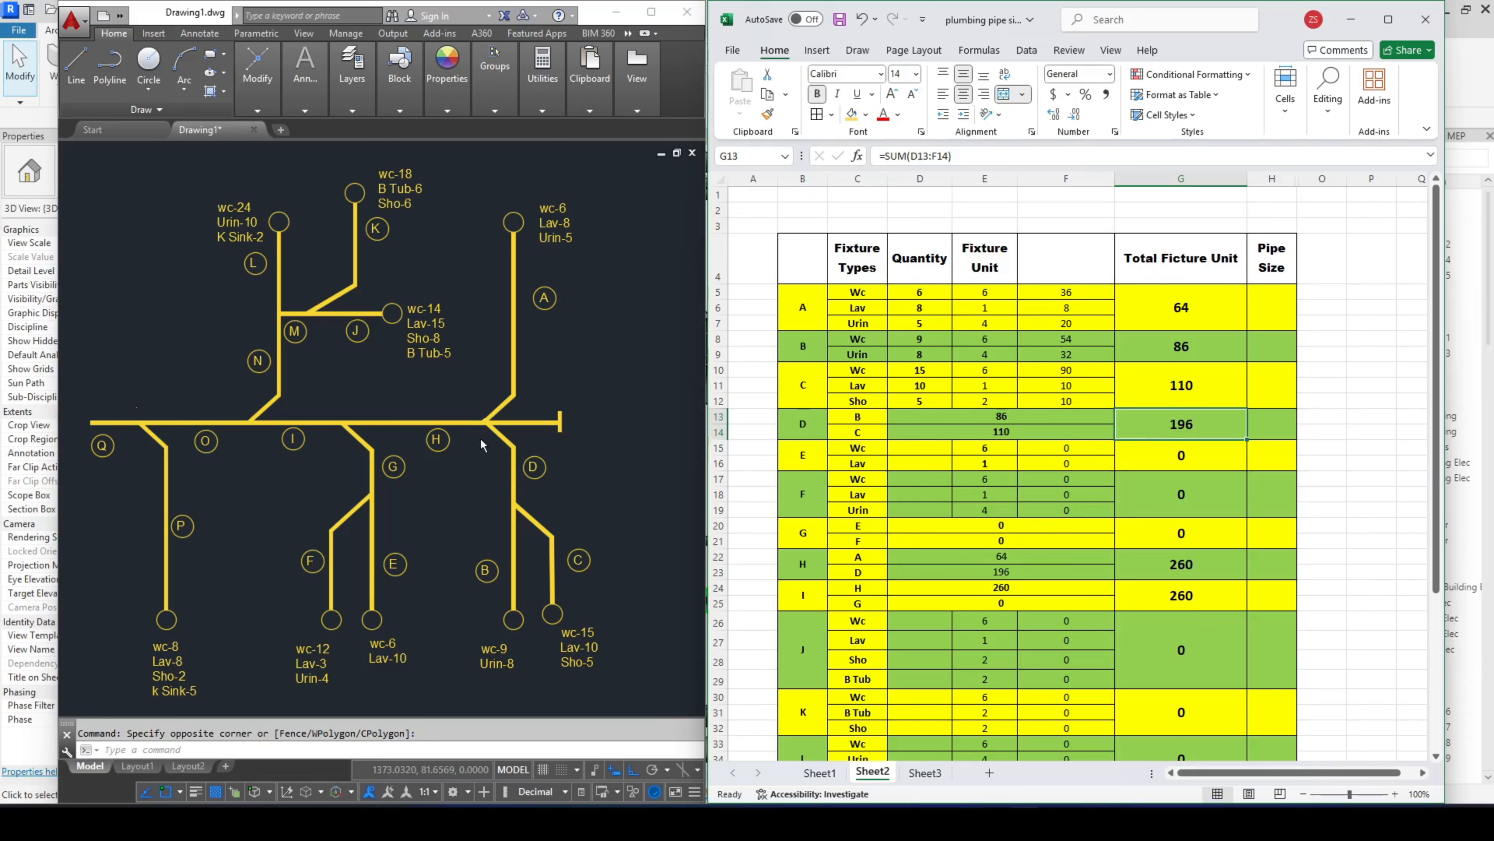
- Enter segment E's quantities from the layout, 6 for Wc and 10 for Lav, and centre them in the Quantity column
left_click(795, 454)
scroll(459, 484, "down", 2)
scroll(447, 512, "up", 5)
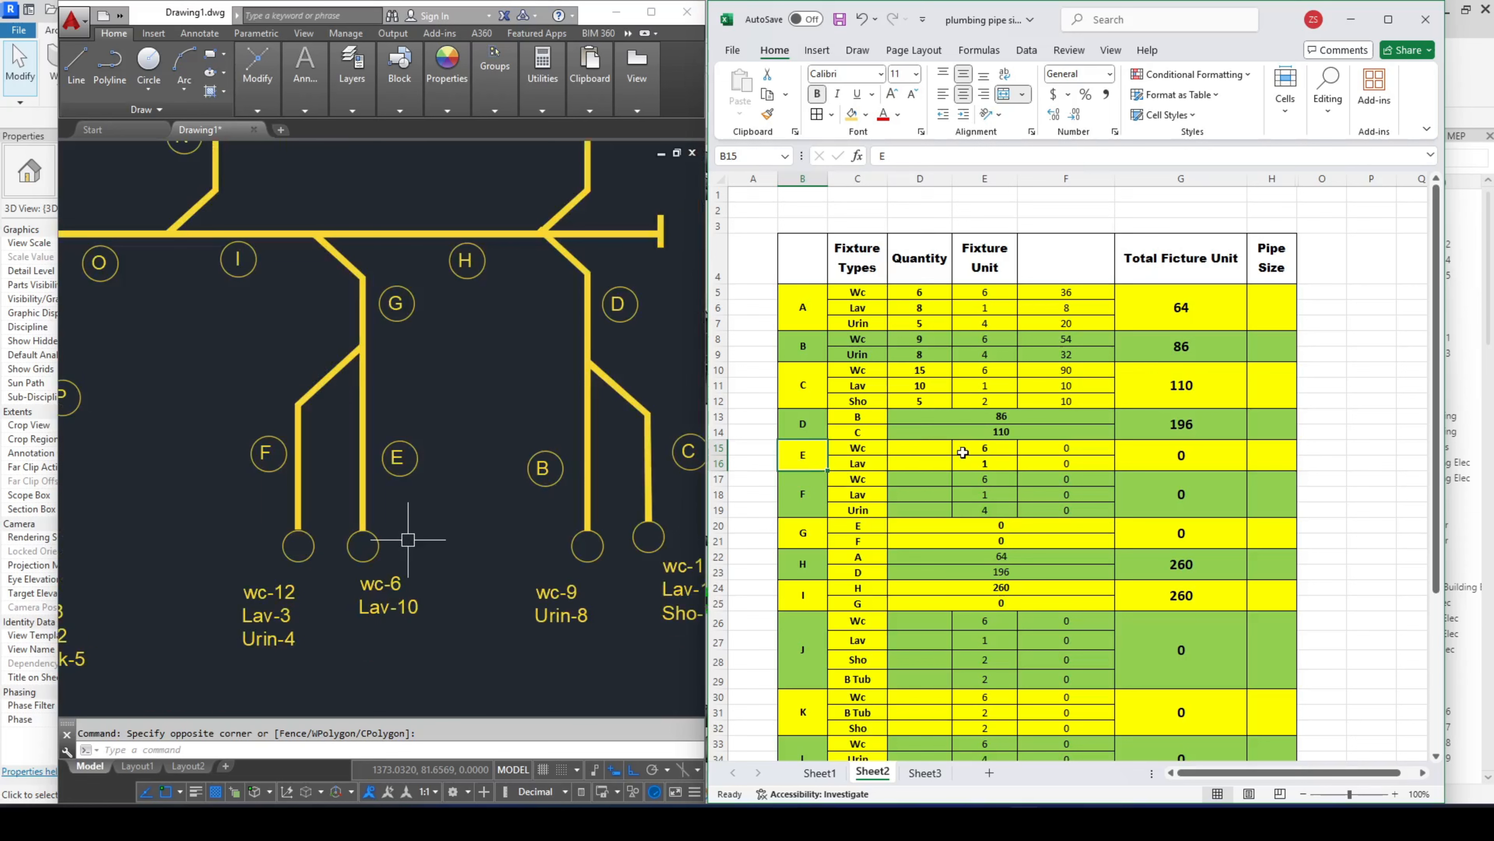
left_click(920, 451)
type("6")
key("Return")
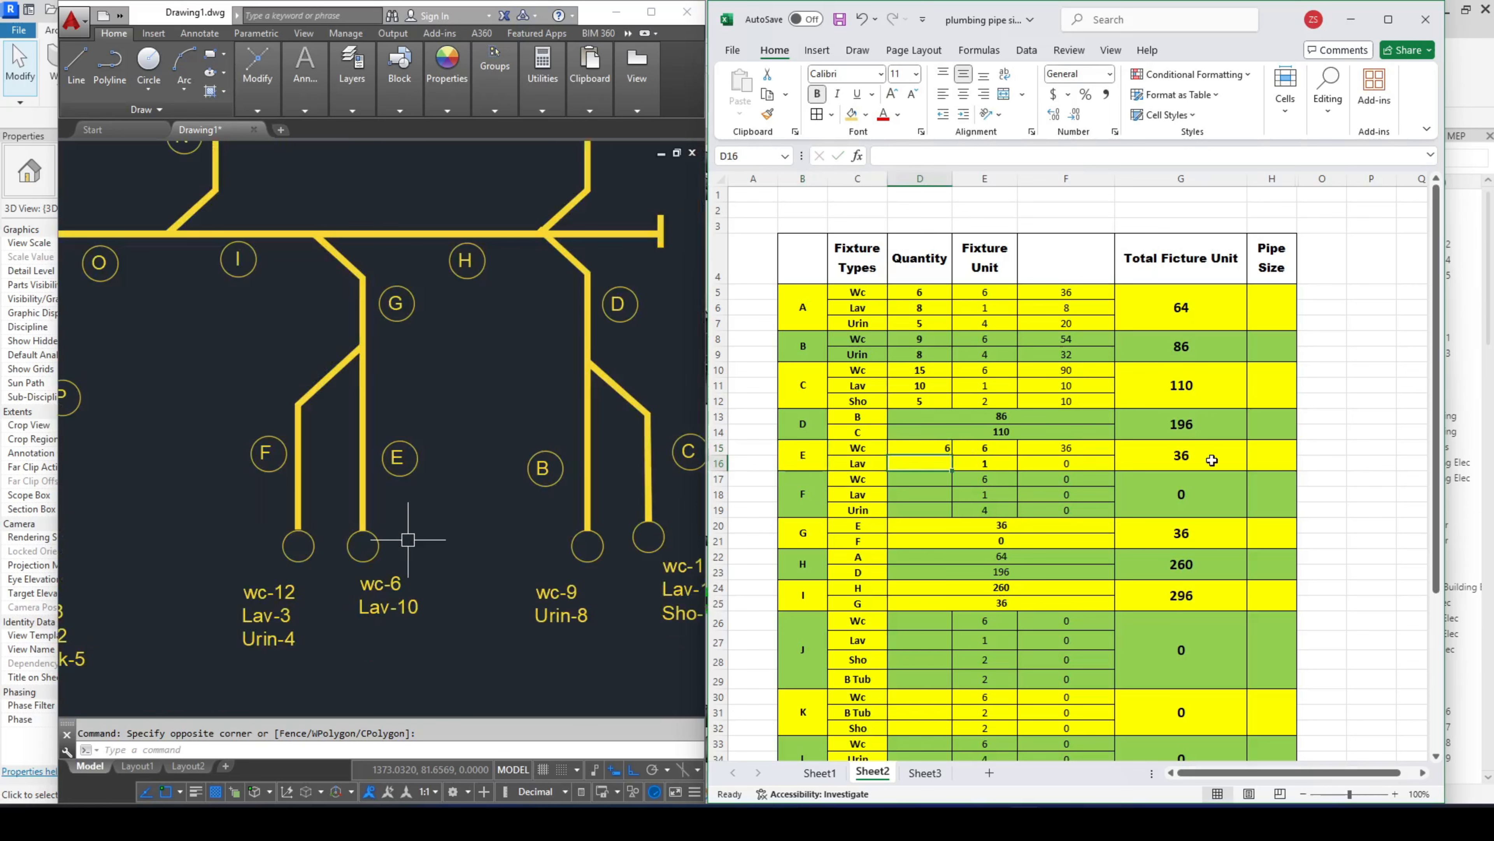
type("10")
key("Return")
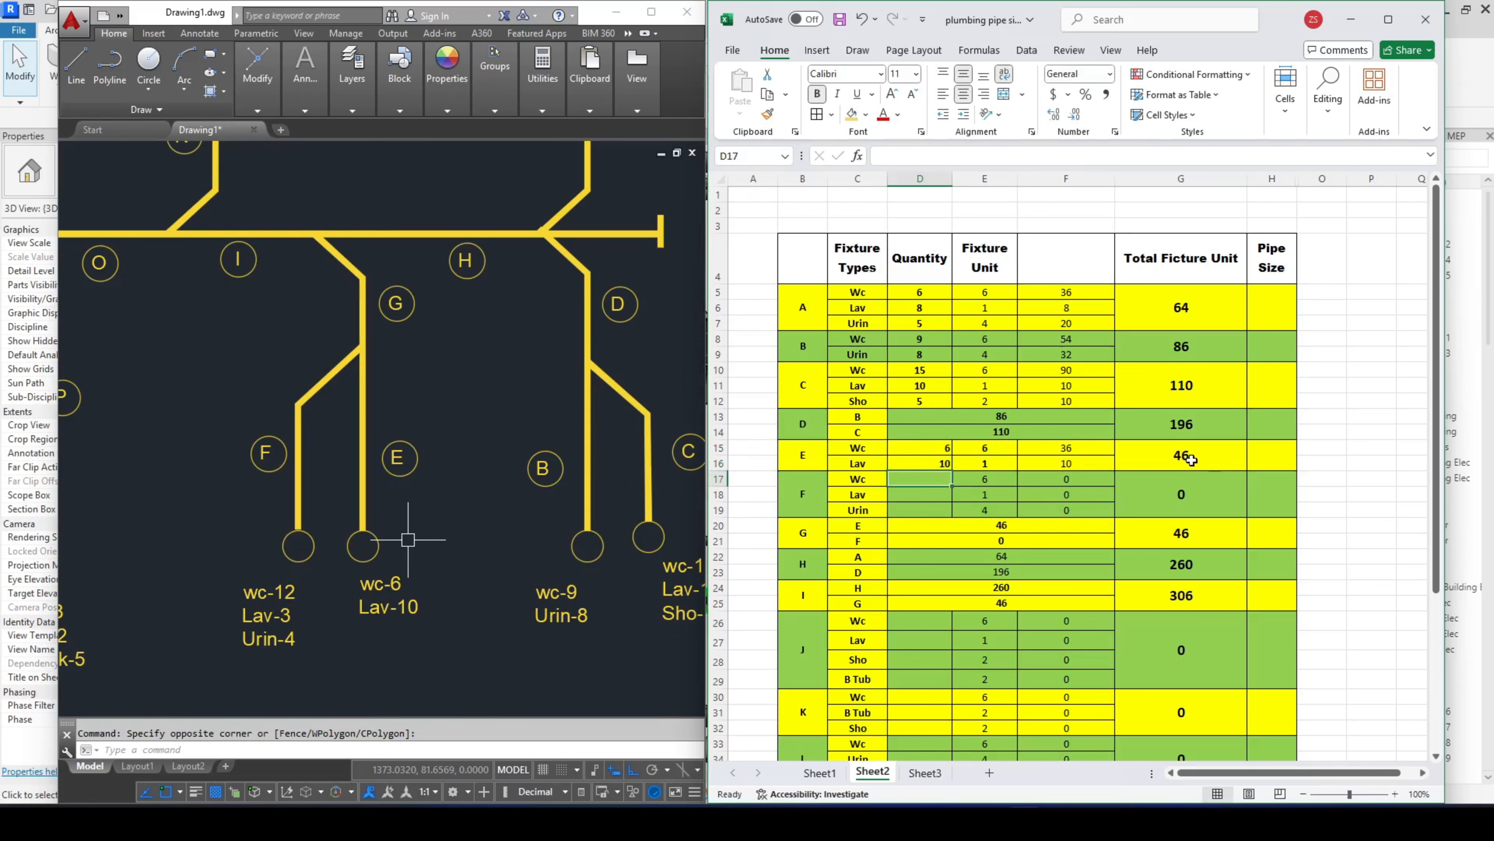
left_click(920, 178)
left_click(918, 464)
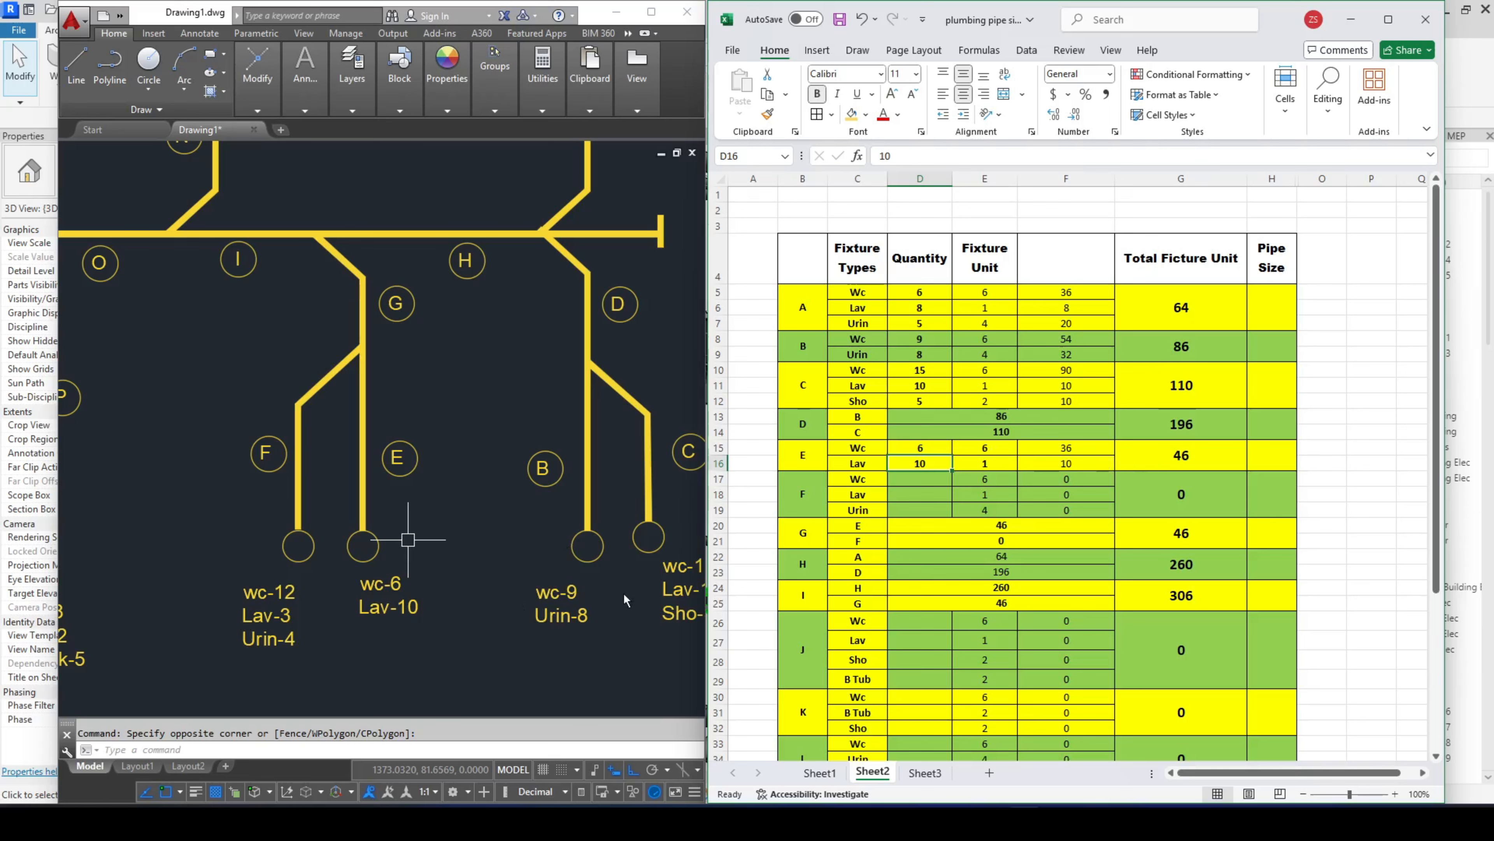
- Enter segment F's quantities: 12 for Wc, 3 for Lav and 4 for Urin
left_click(924, 478)
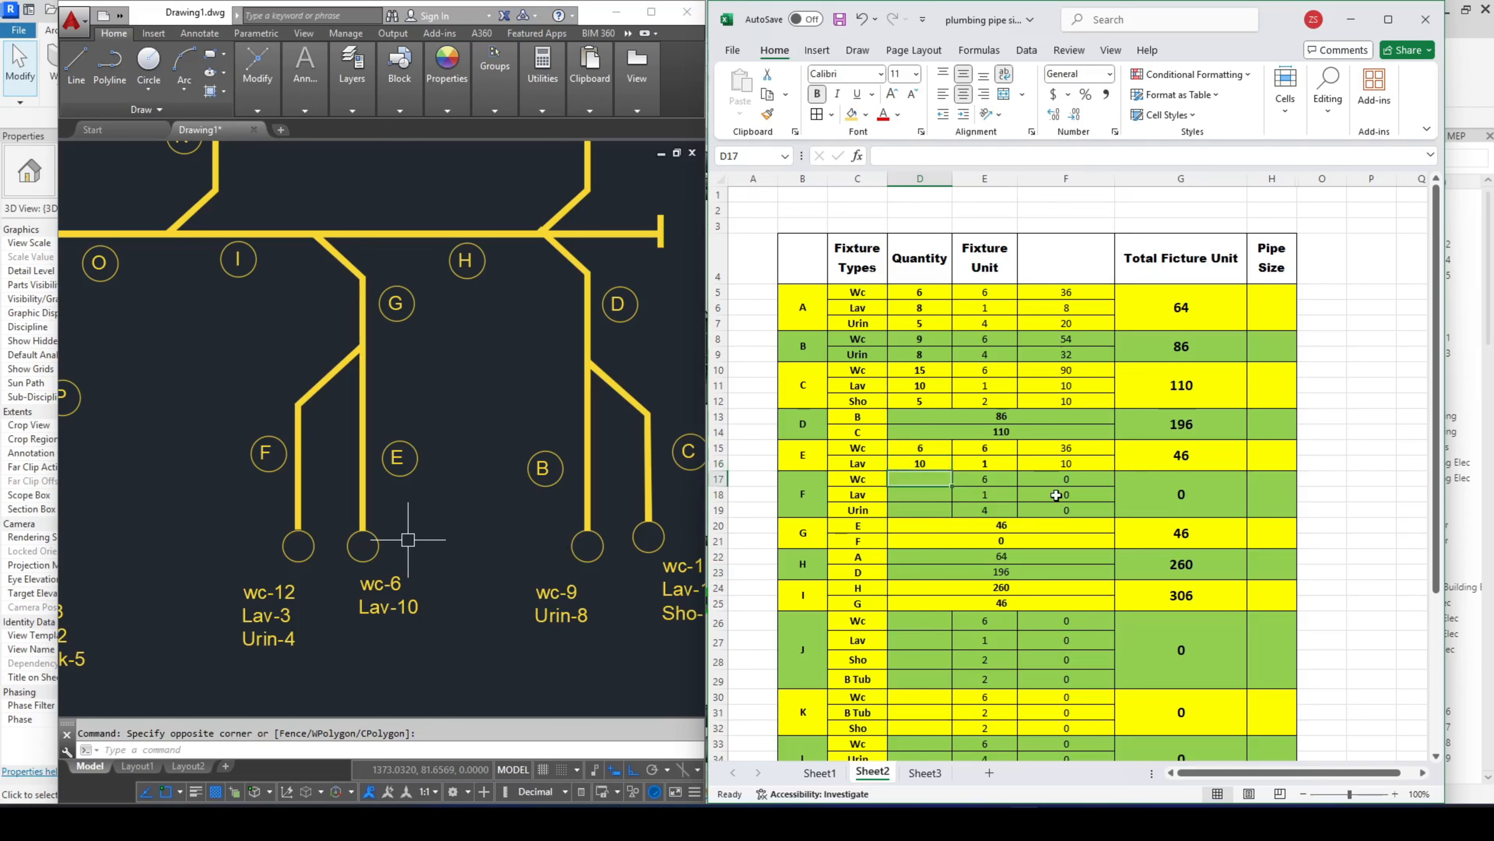
type("12")
key("Return")
type("3")
key("Return")
type("4")
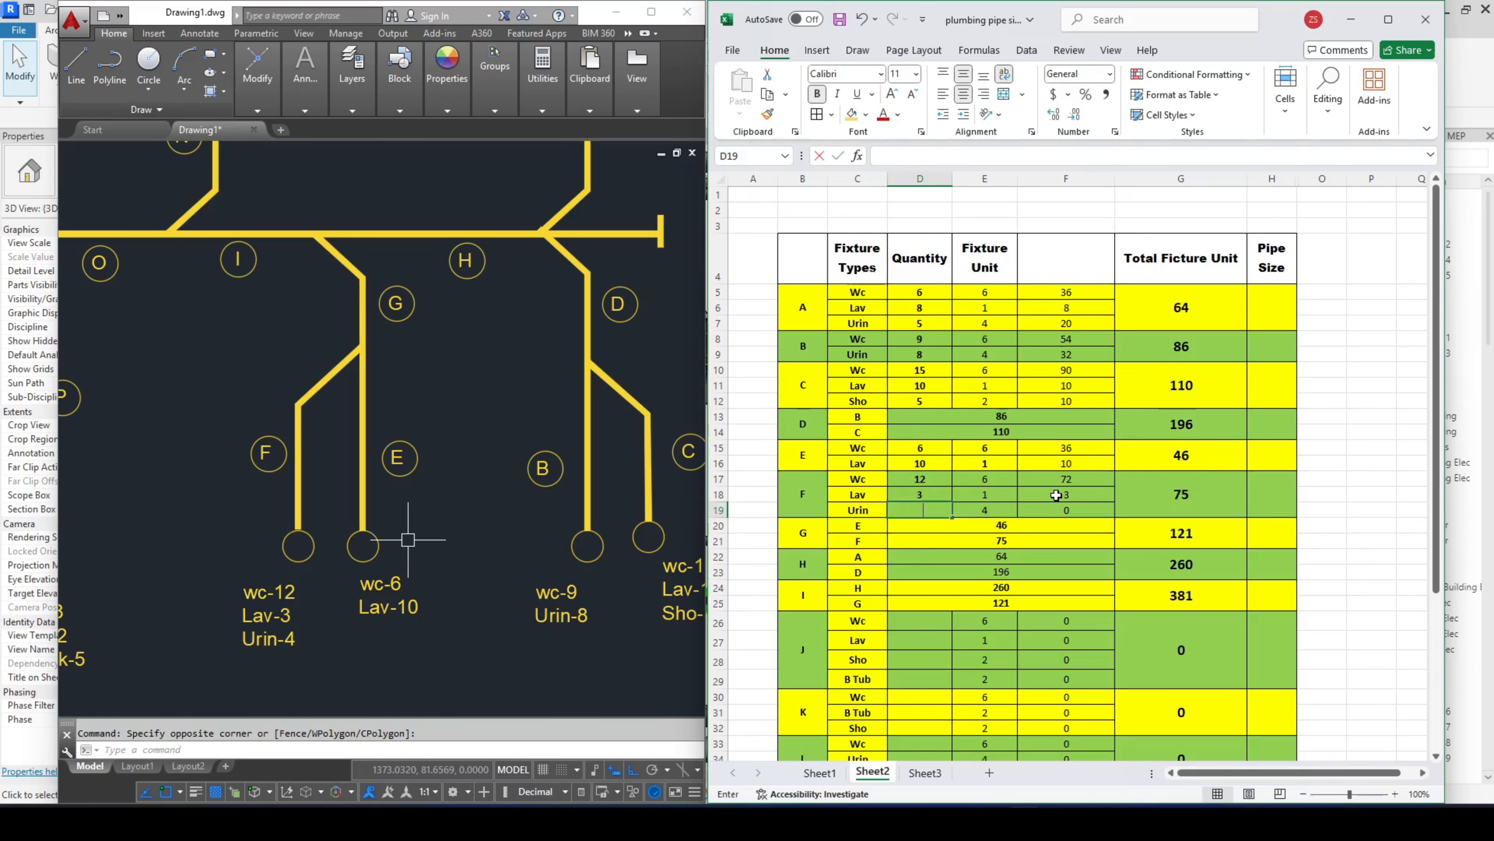
key("Return")
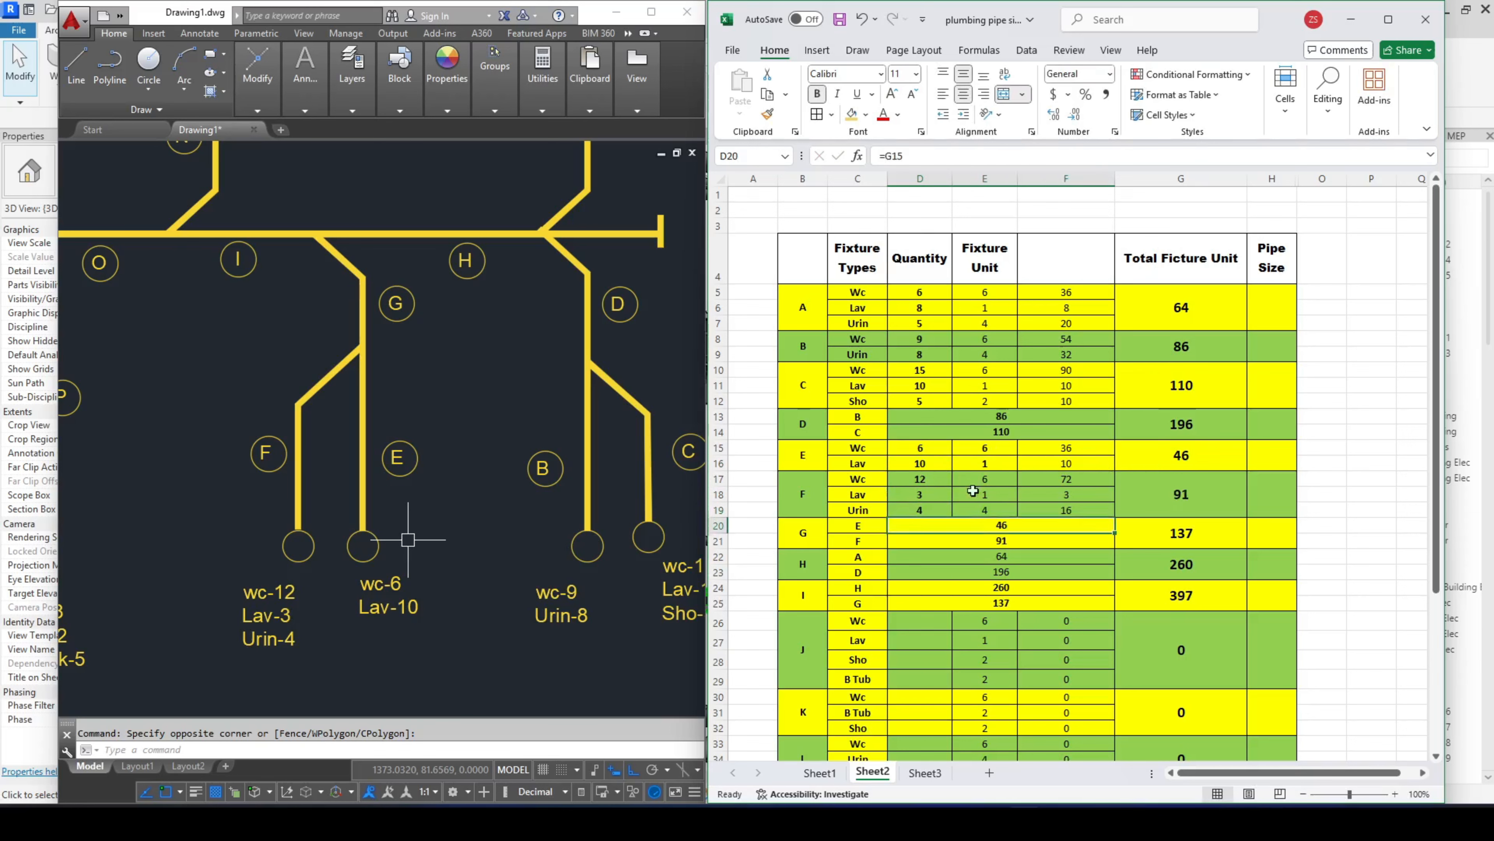
- Check the fixture-unit totals of segments F, G, H and I against the branches that join in the AutoCAD layout
left_click(1218, 497)
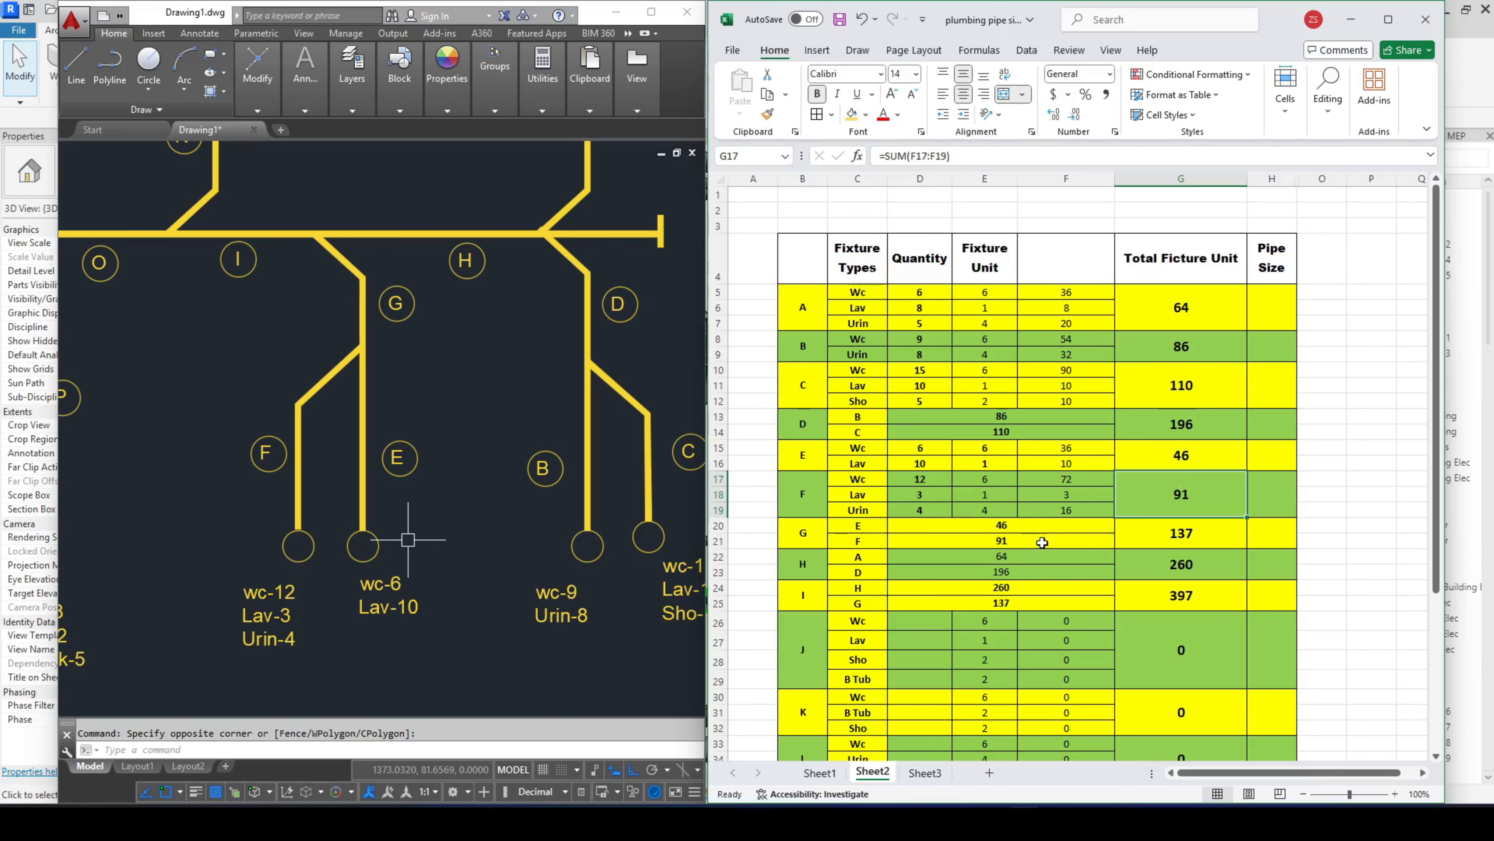
left_click(1159, 534)
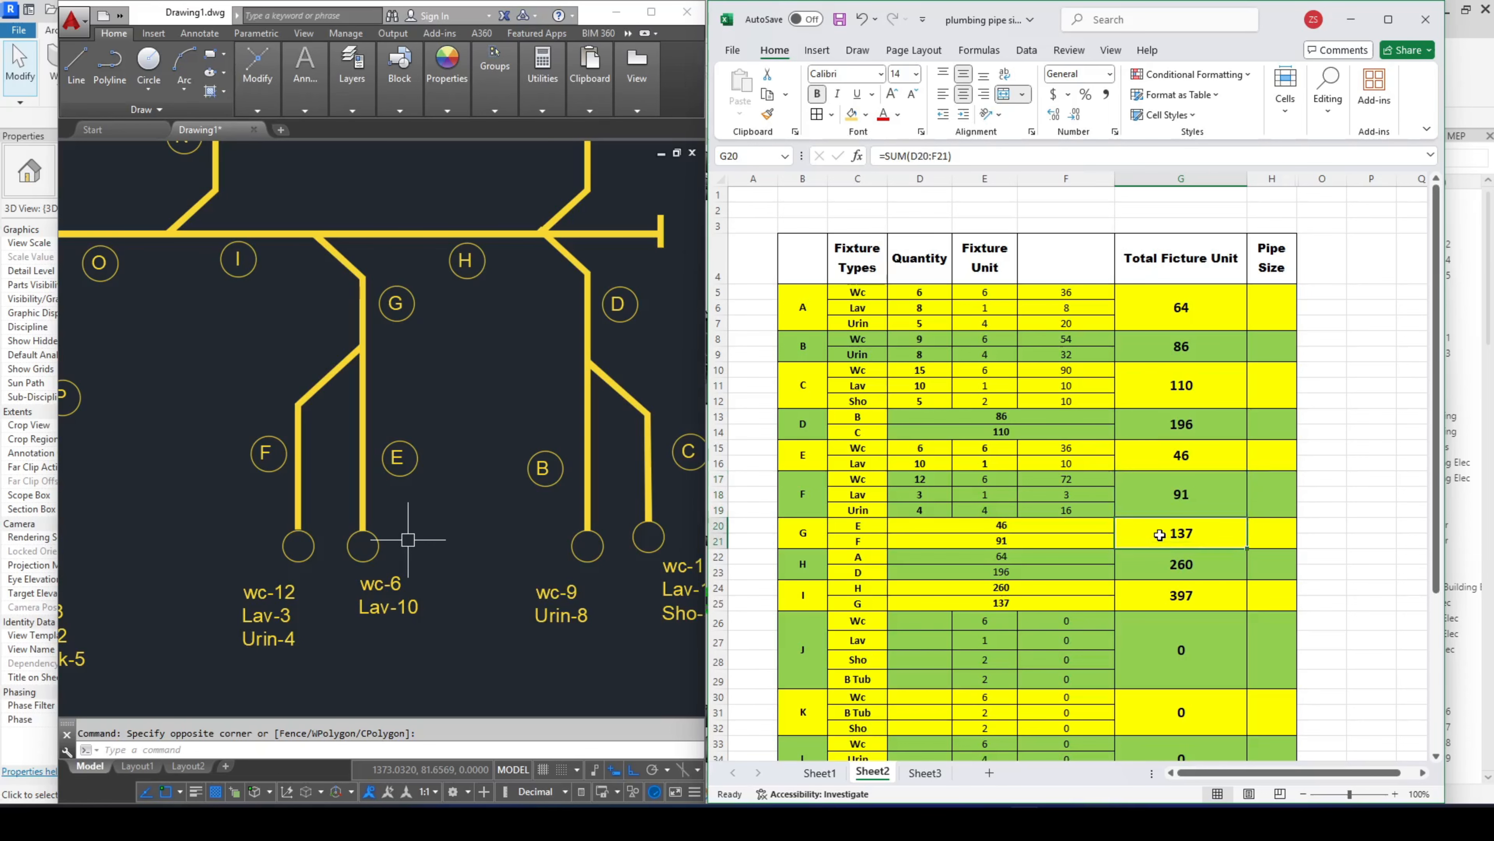
scroll(453, 359, "down", 3)
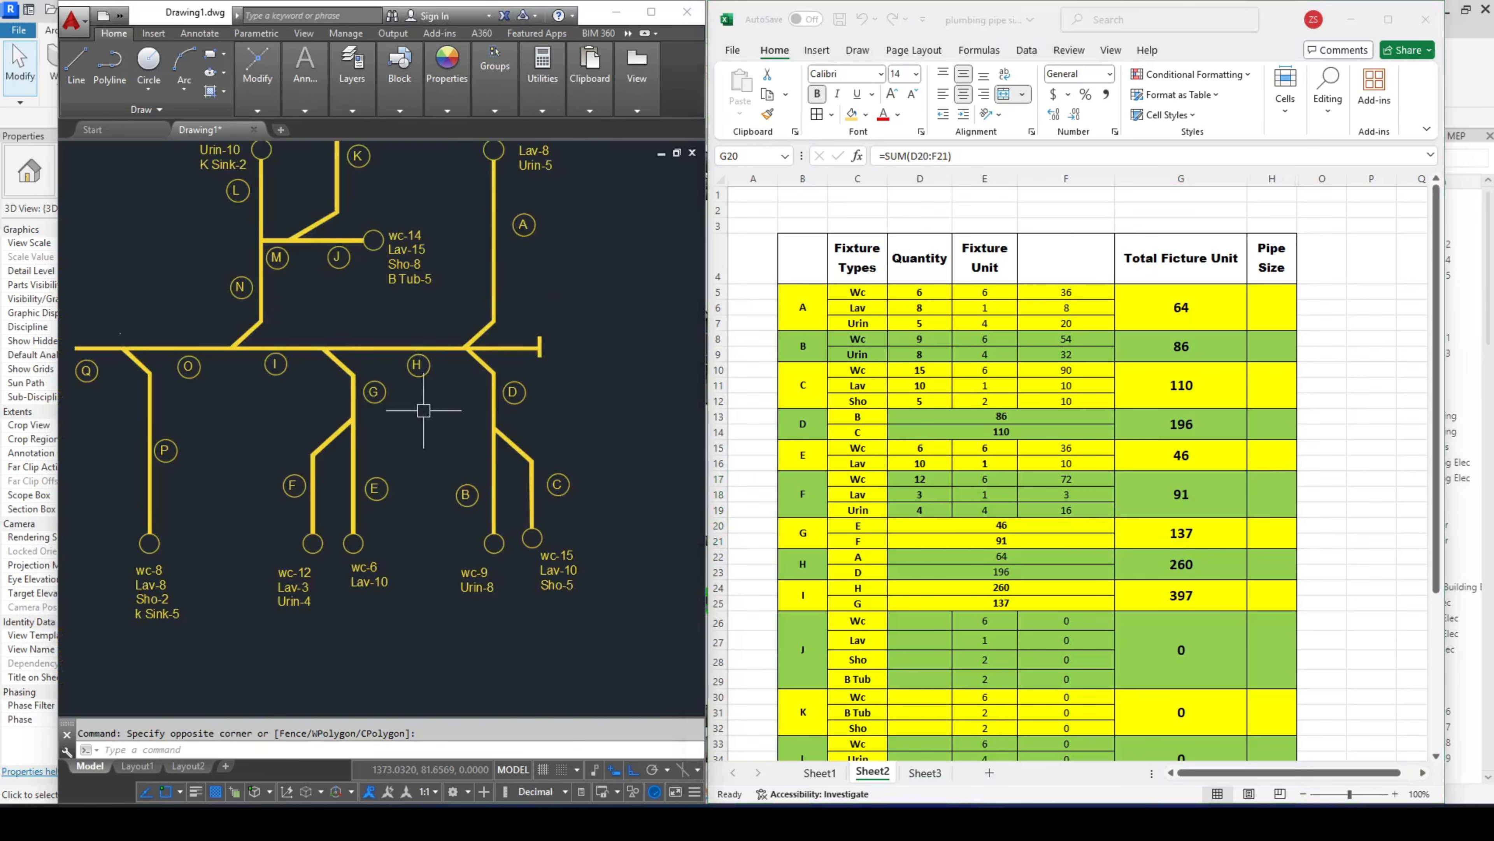
left_click_drag(416, 425, 411, 435)
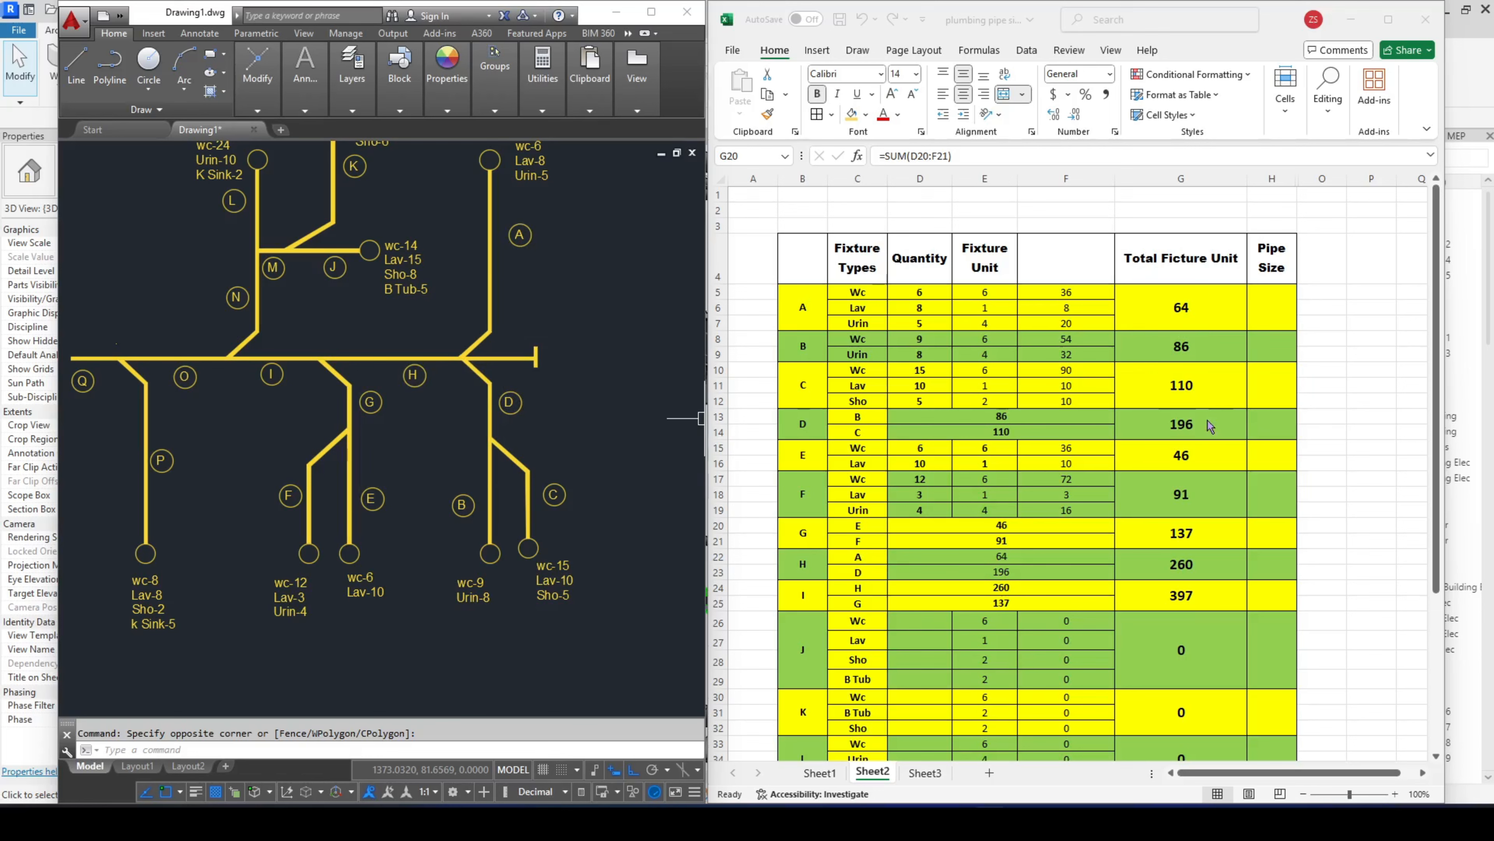
double_click(1206, 570)
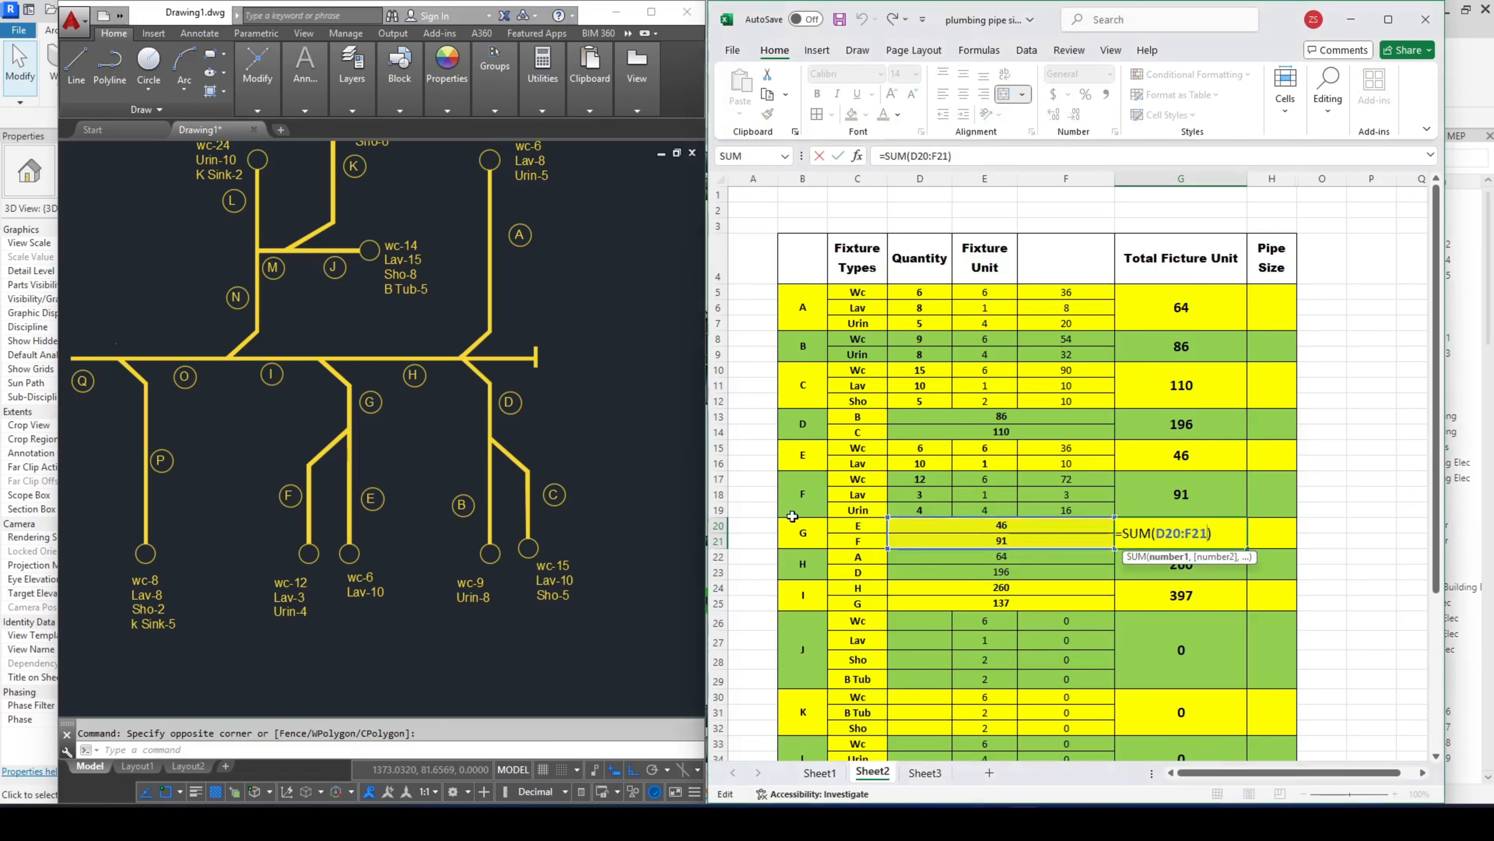
key("ctrl+Return")
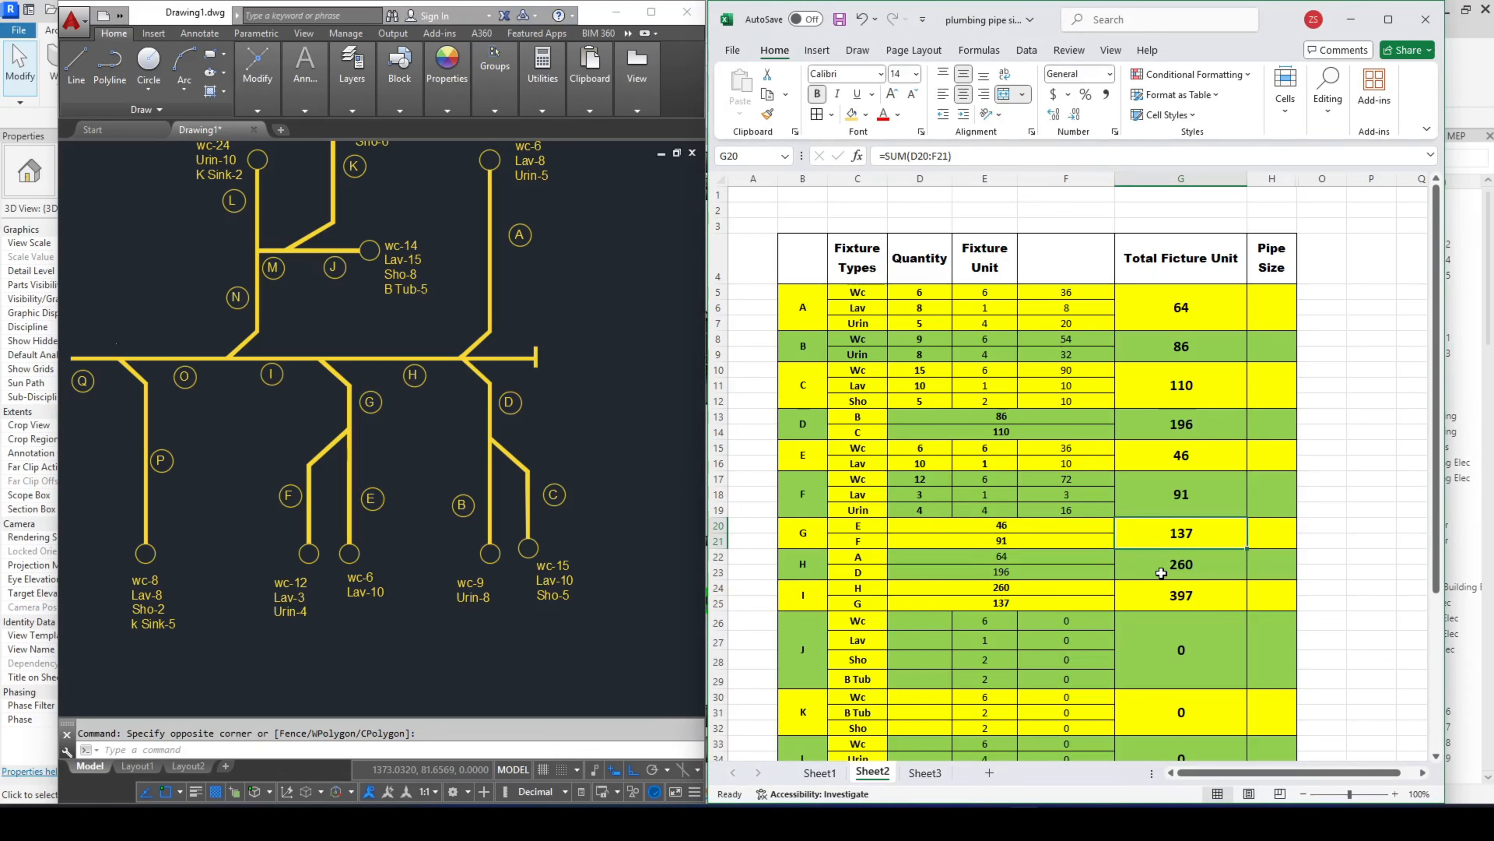
left_click(340, 332)
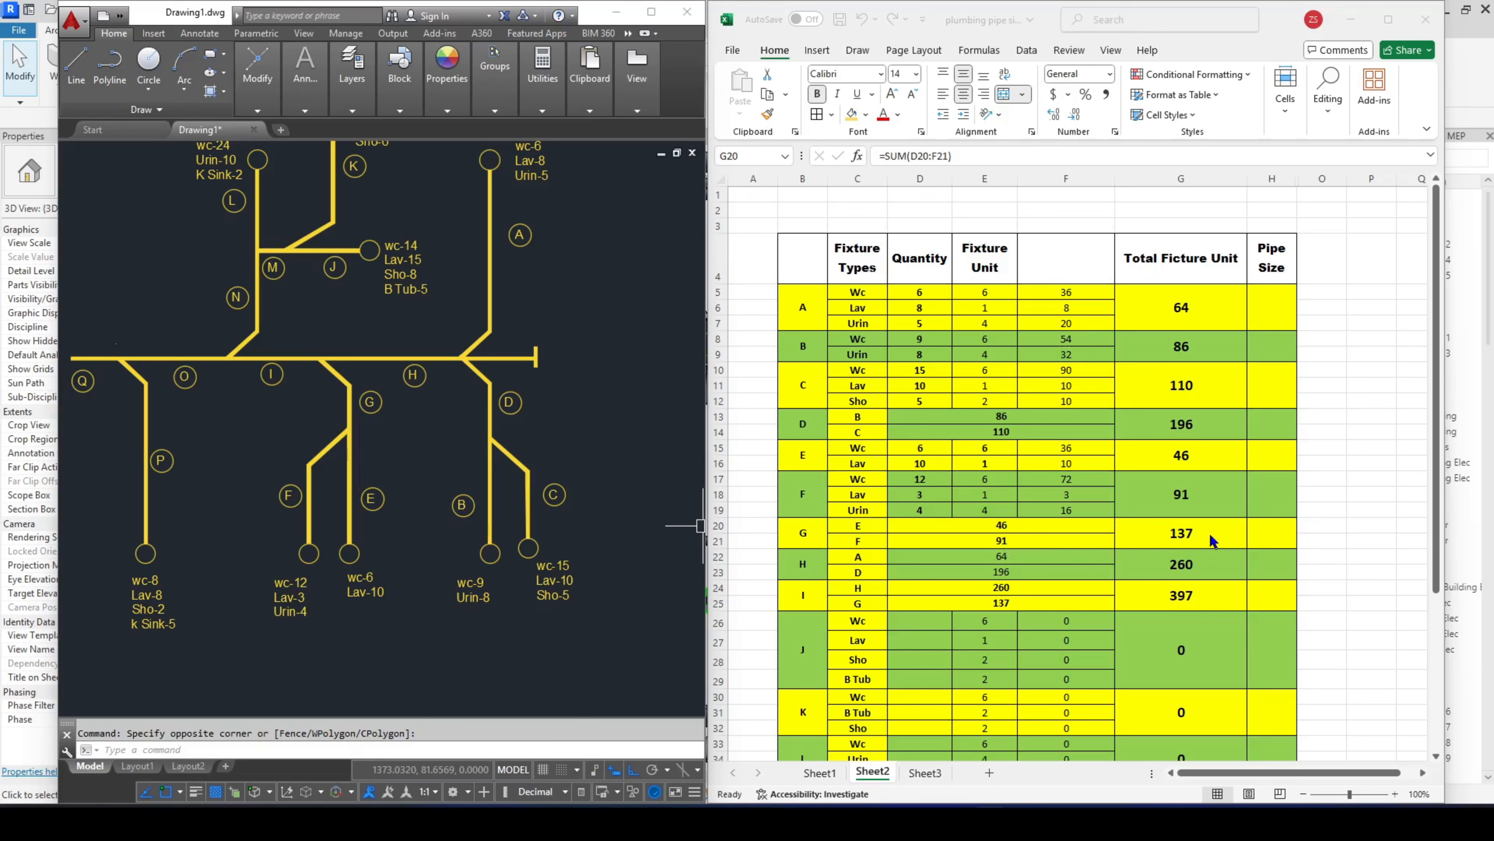
left_click(1185, 601)
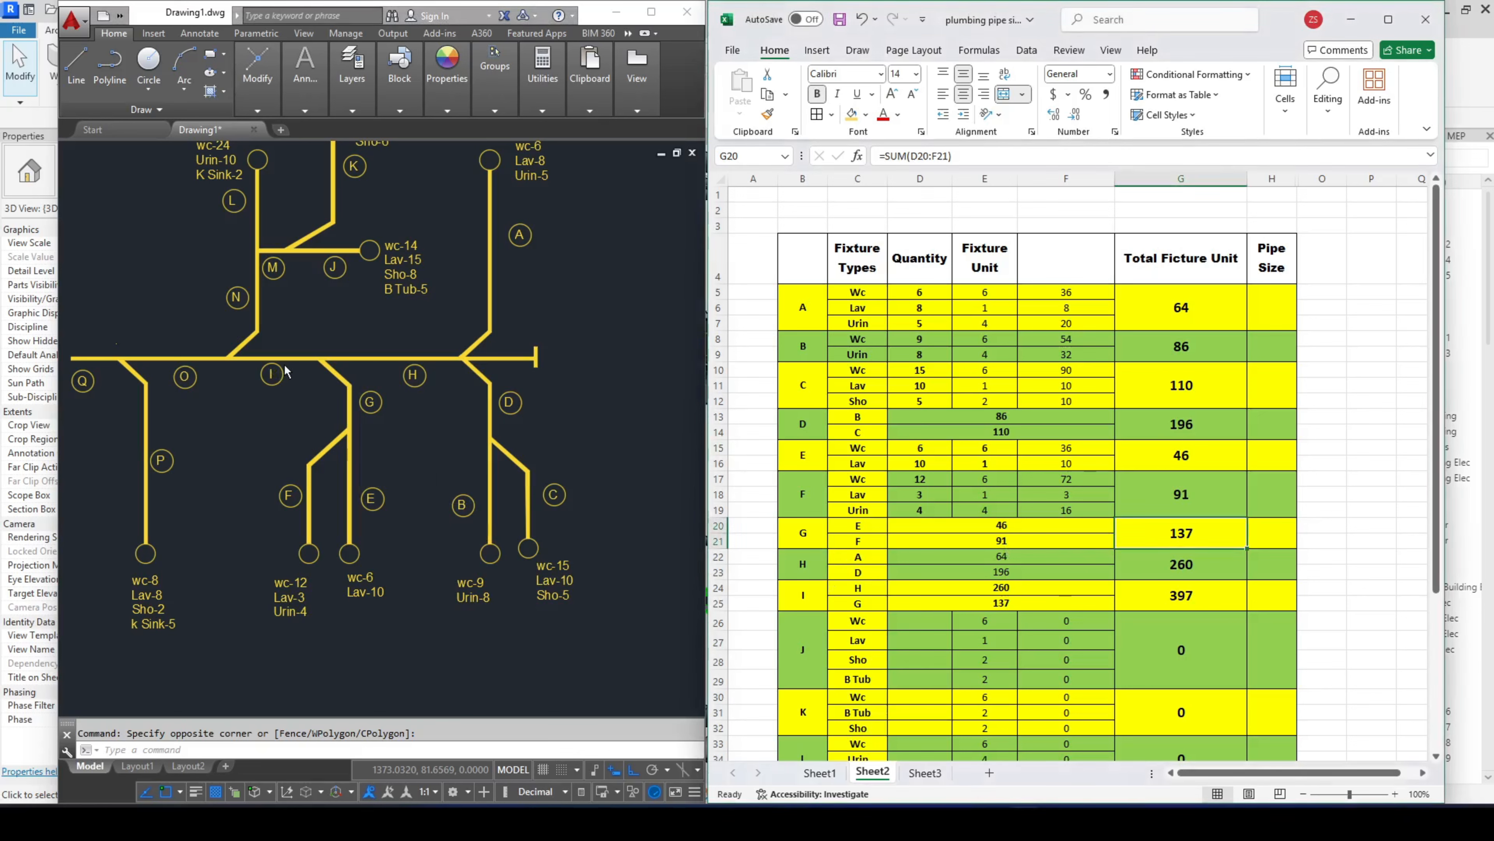
- Enter segment J's quantities as 14 Wc, 15 Lav, 8 Sho and 5 B Tub, then check its total formula
scroll(765, 589, "down", 4)
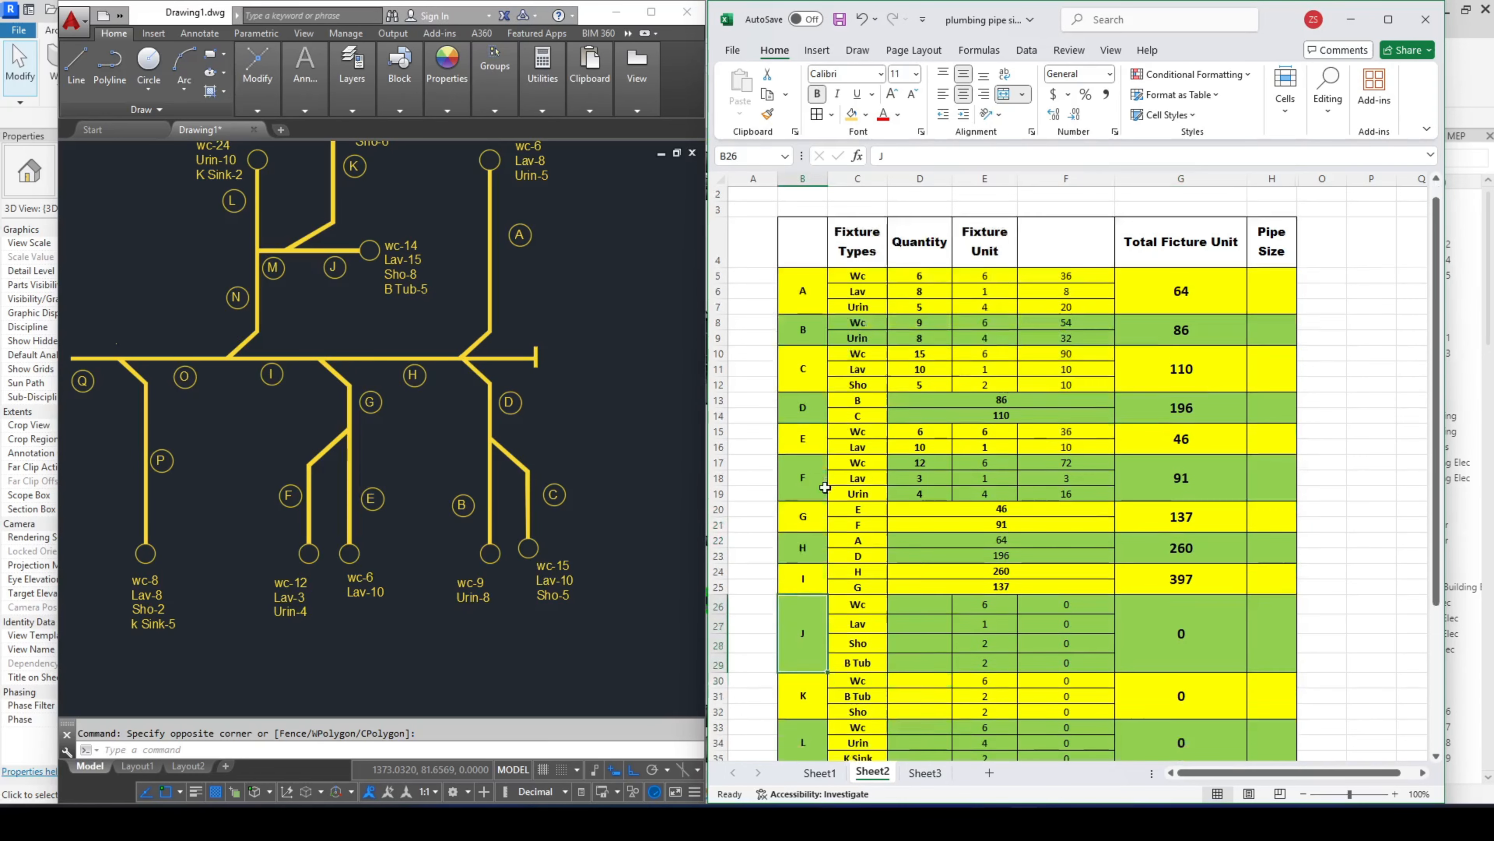
left_click(822, 450)
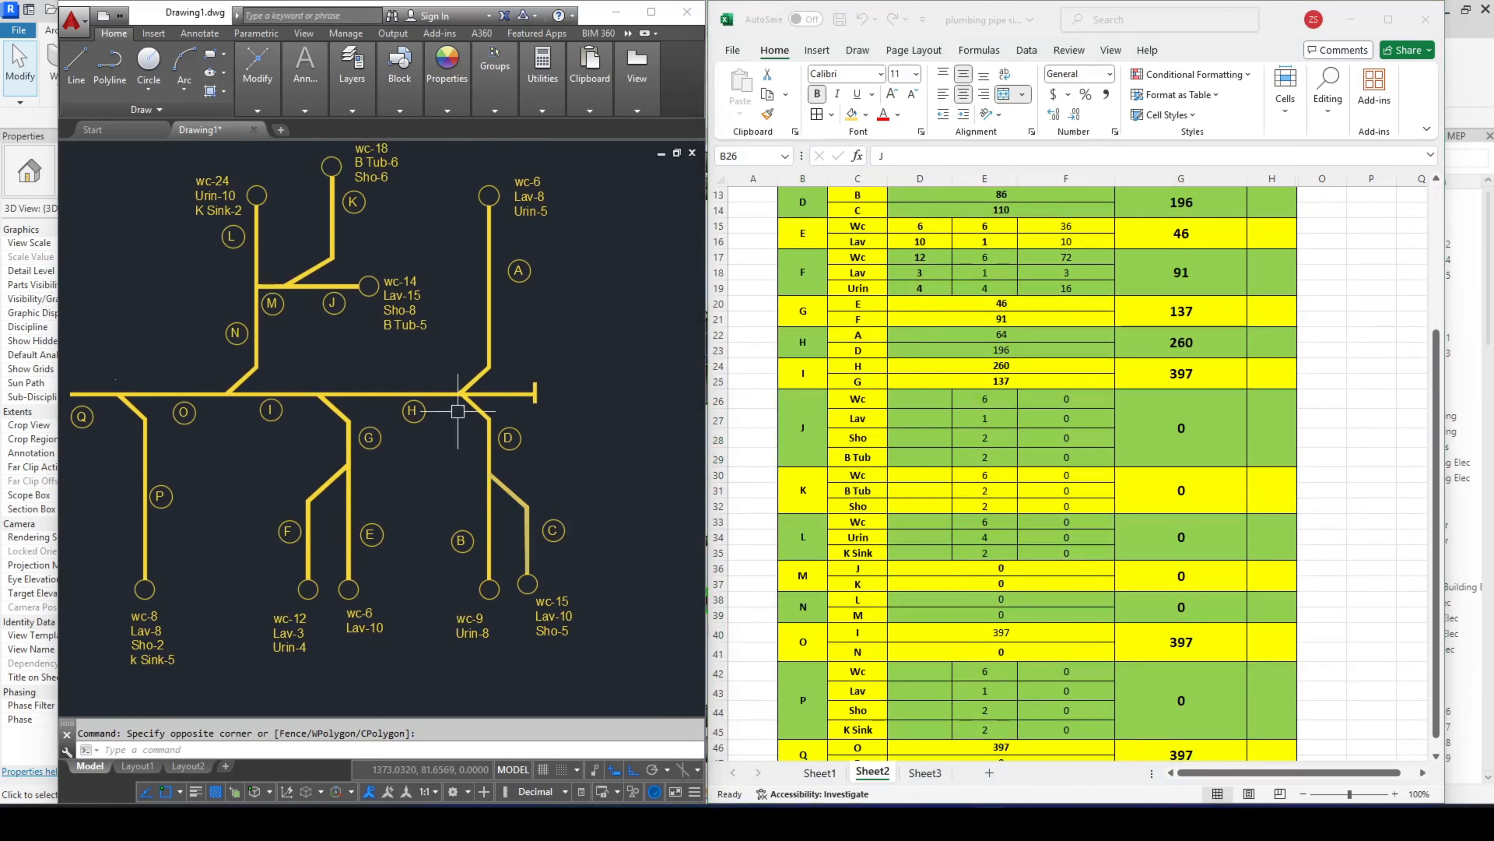
left_click(925, 415)
left_click(927, 400)
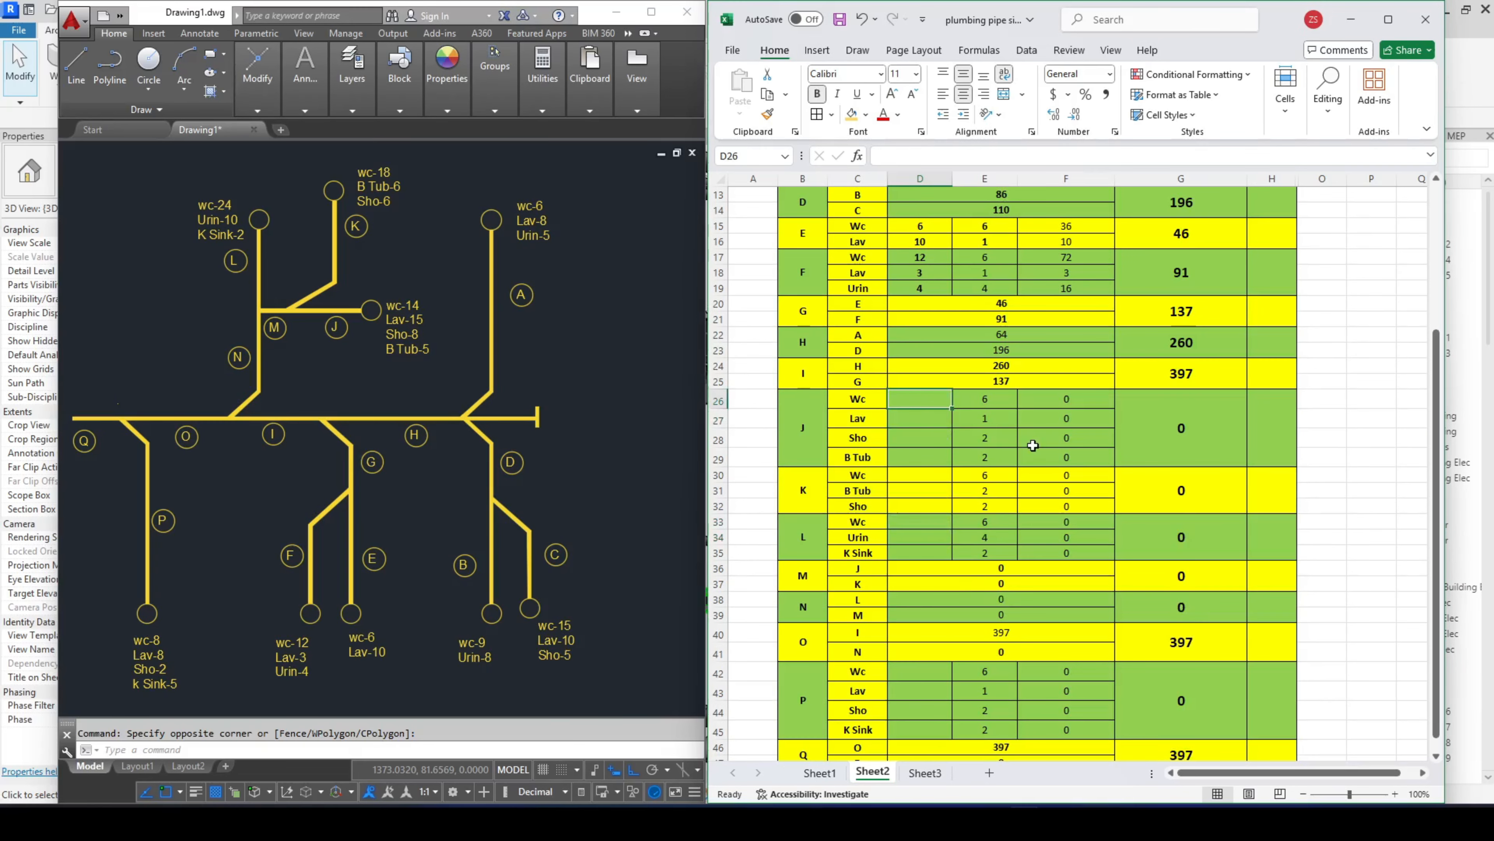
type("14")
key("Return")
type("15")
key("Return")
type("8")
key("Return")
type("5")
key("Return")
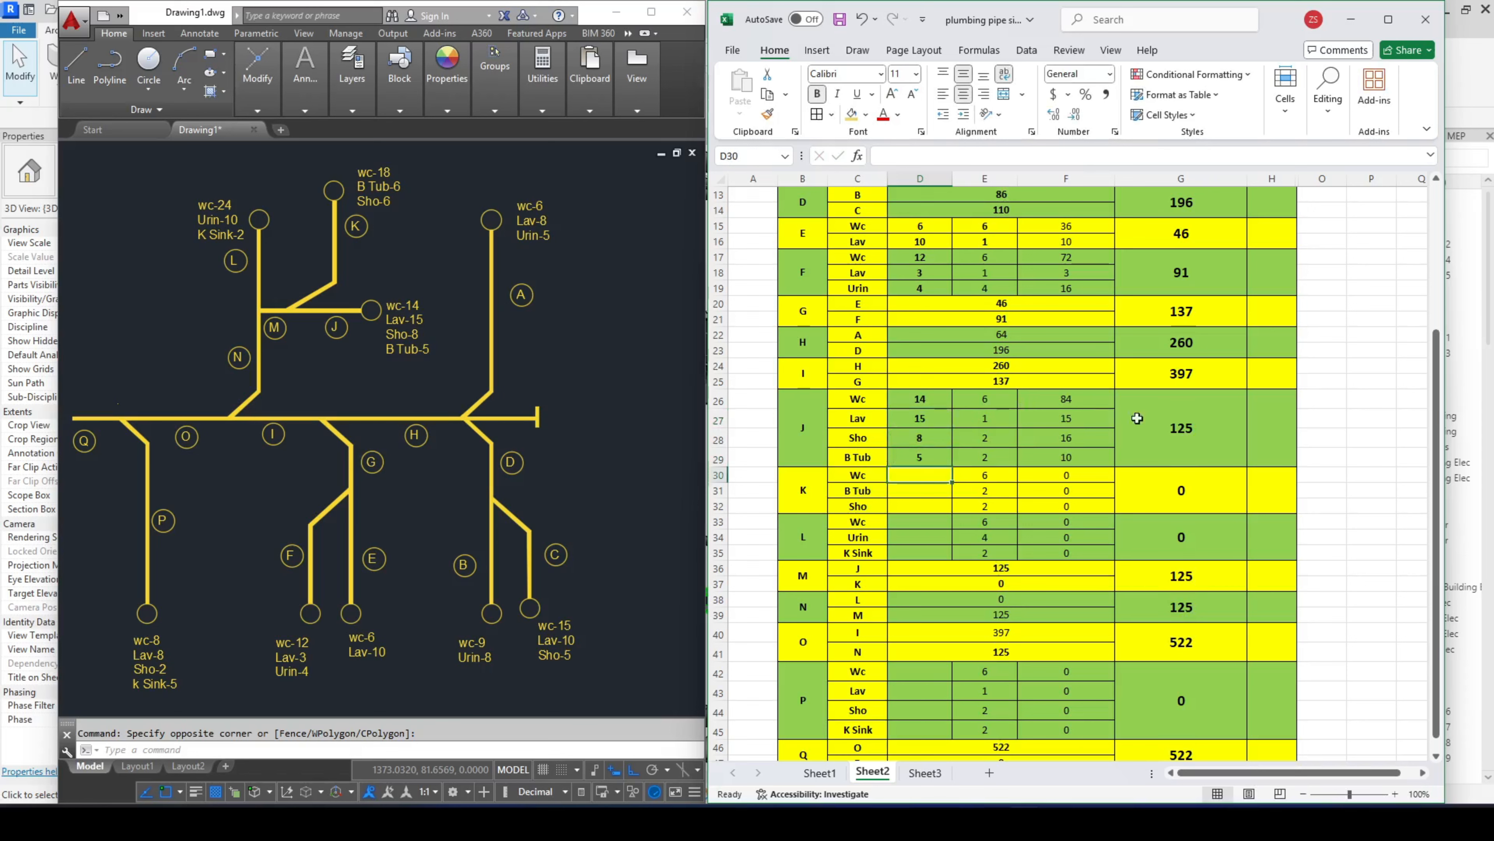
left_click(1206, 437)
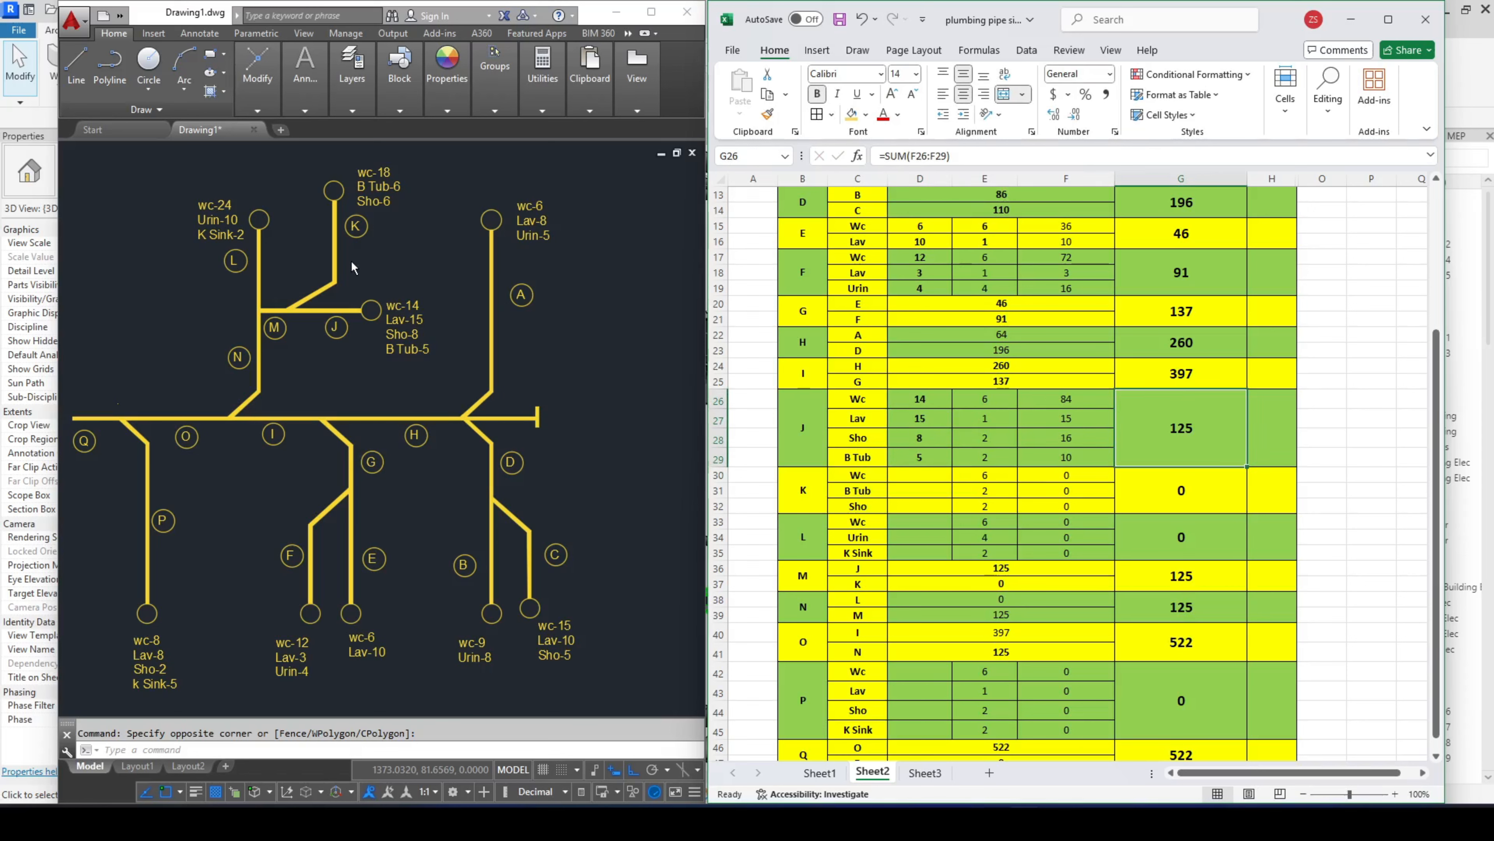
- Enter segment K's quantities from the layout: 18 for Wc, 6 for B Tub and 6 for Sho
left_click(909, 473)
type("18")
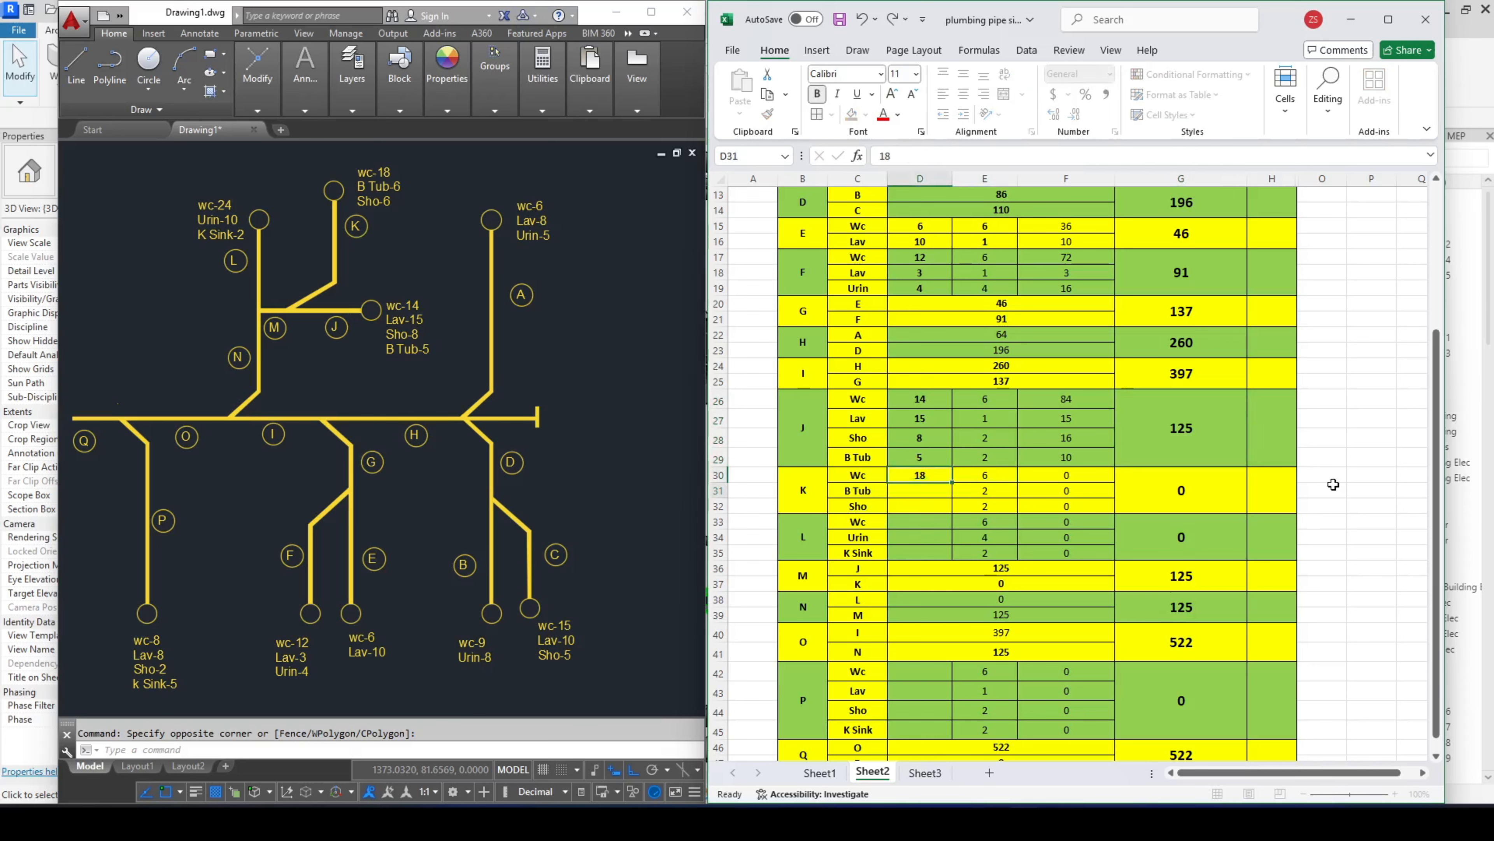
key("Return")
type("6")
key("Return")
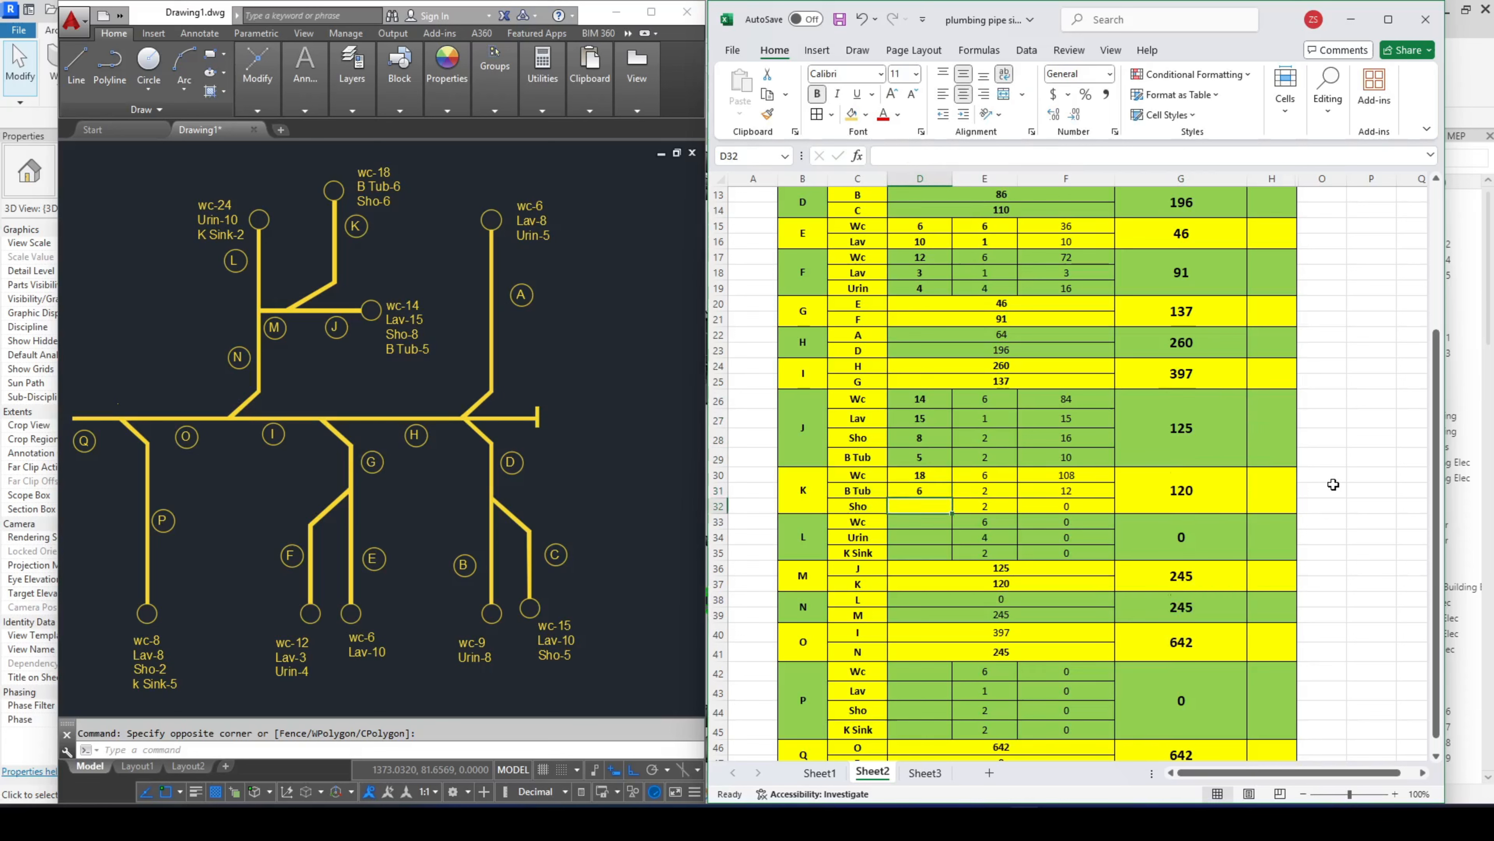
type("6")
key("Return")
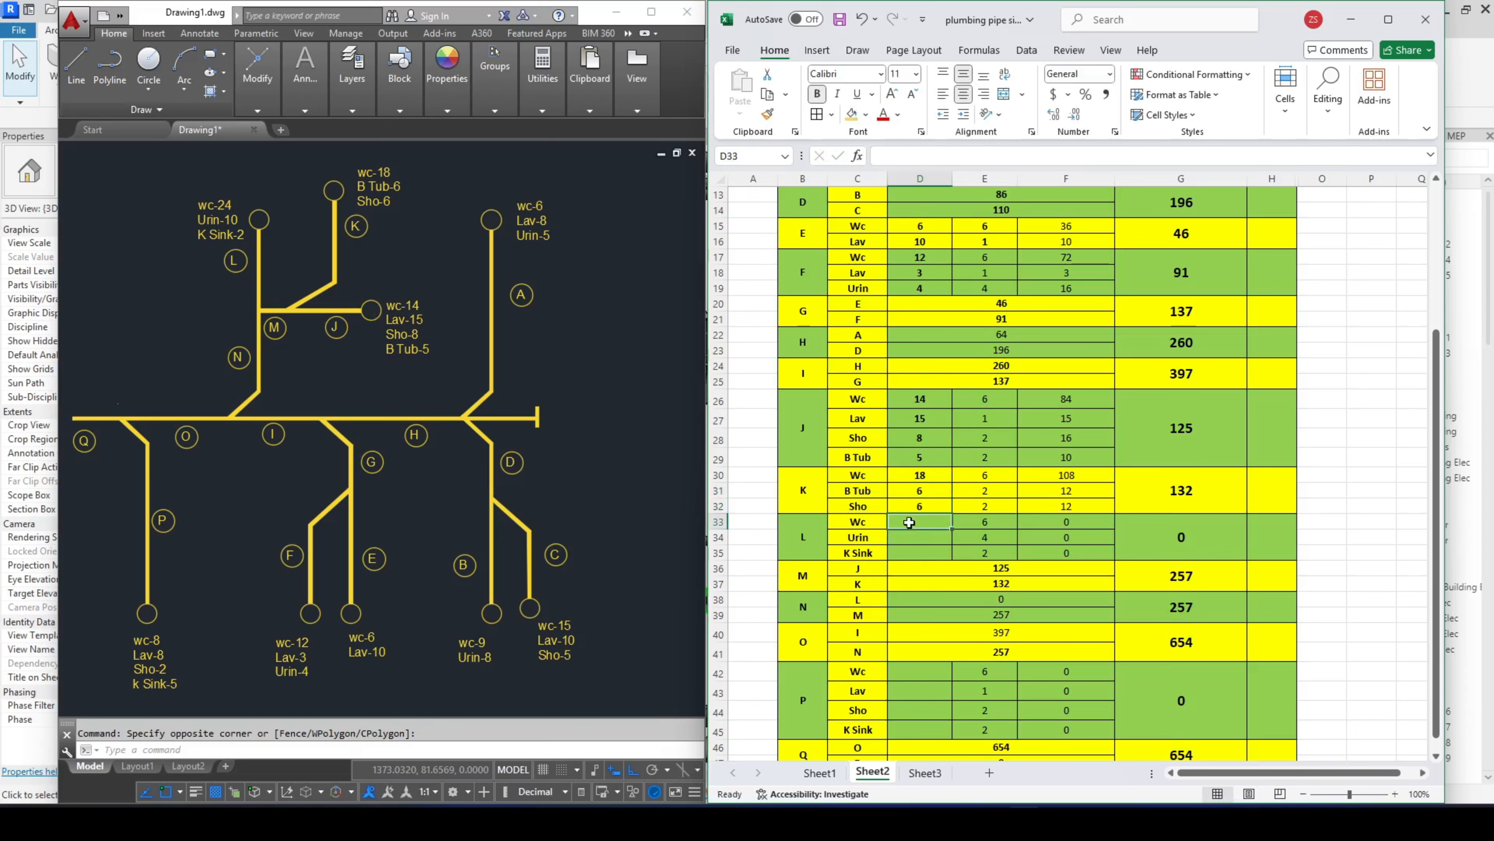
- Enter segment L's quantities as 24 Wc, 10 Urin and 2 K Sink, then check segment N's total formula against the layout
type("24")
key("Return")
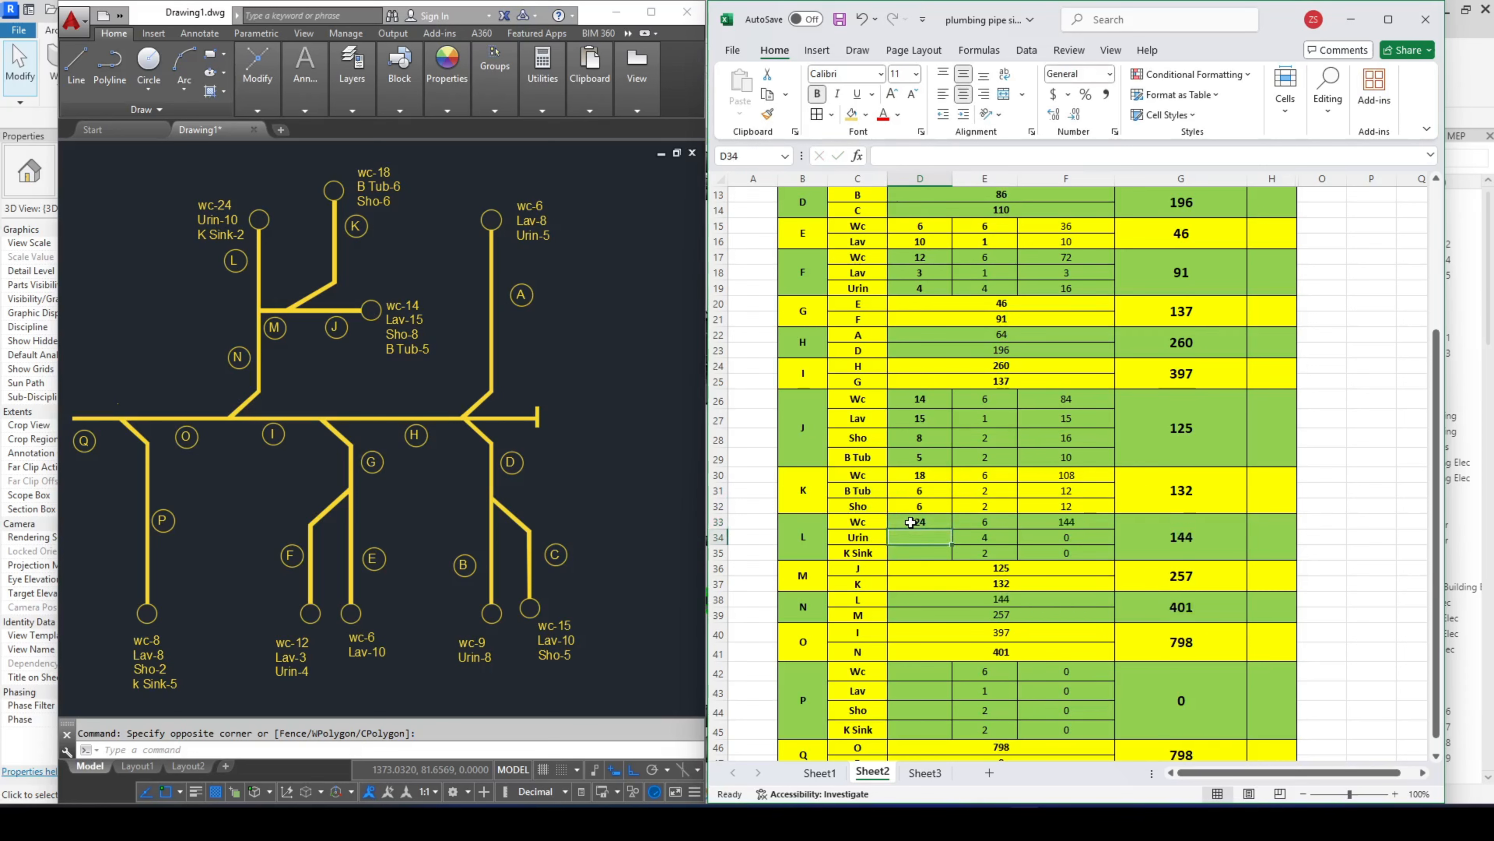
type("10")
key("Return")
type("2")
key("Return")
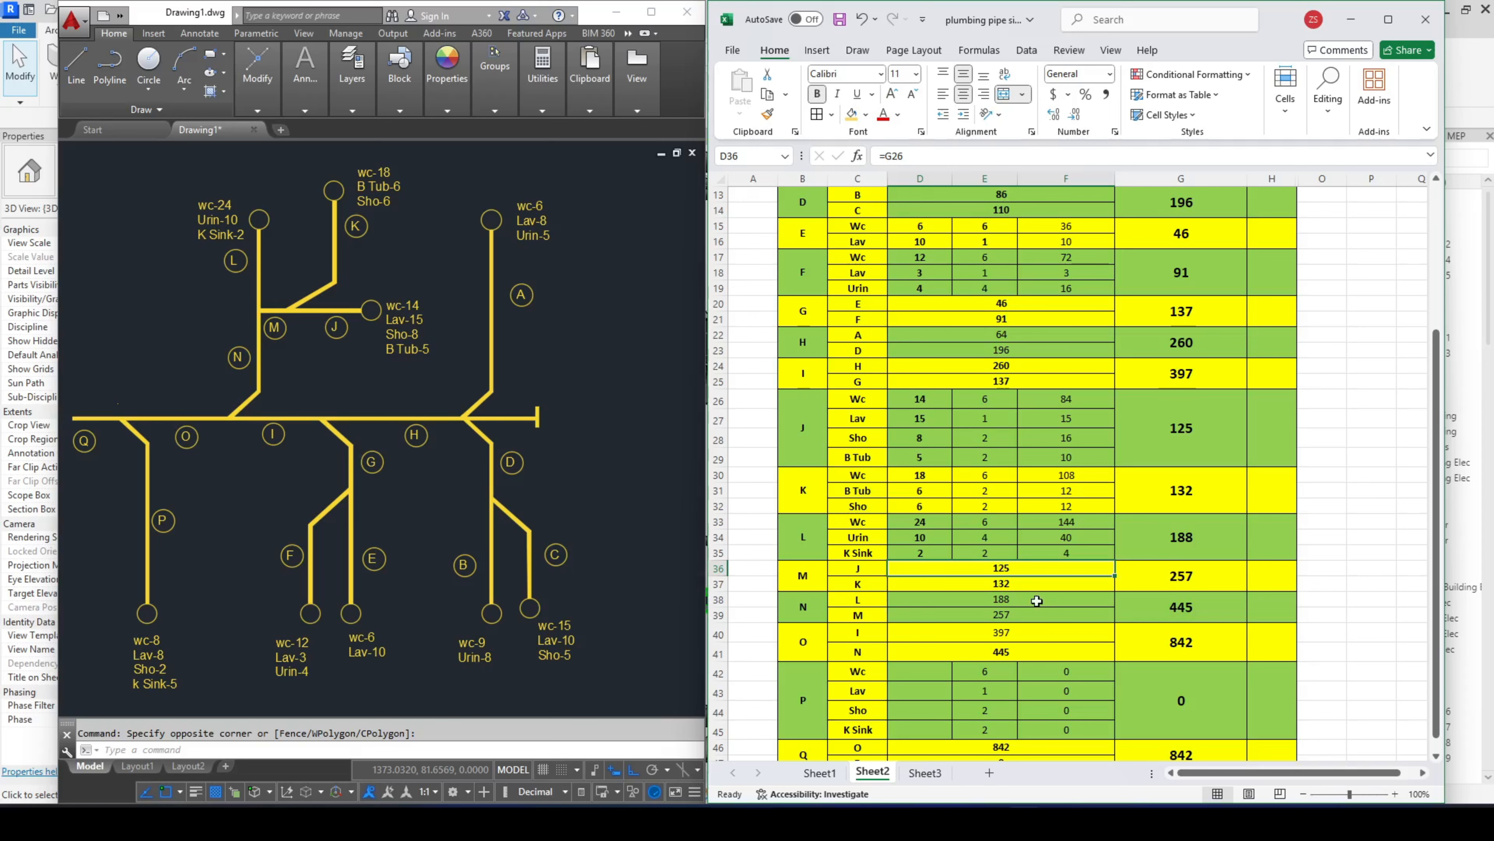
left_click(1180, 615)
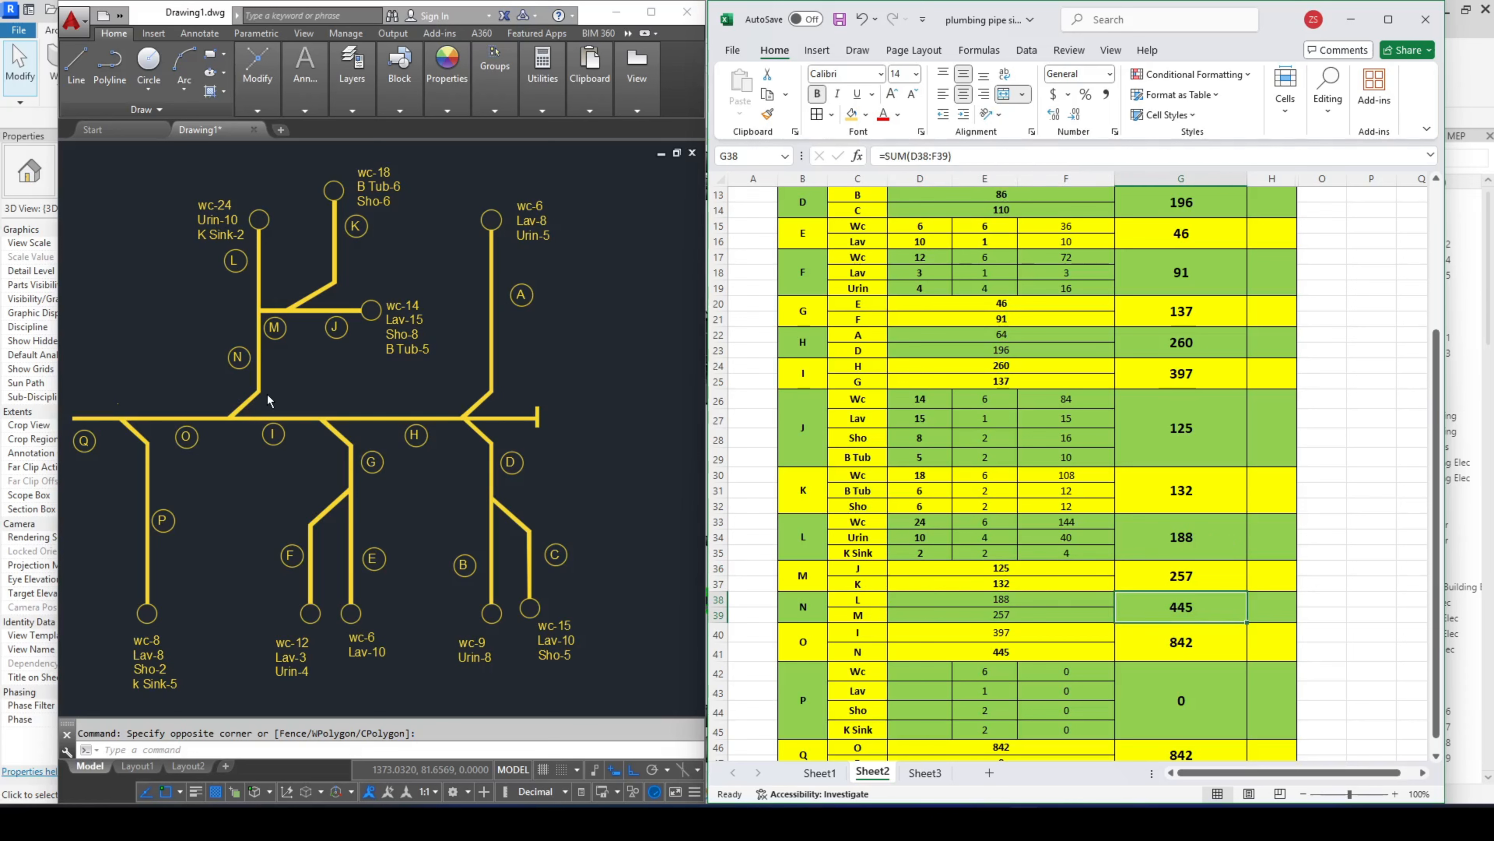
left_click(194, 456)
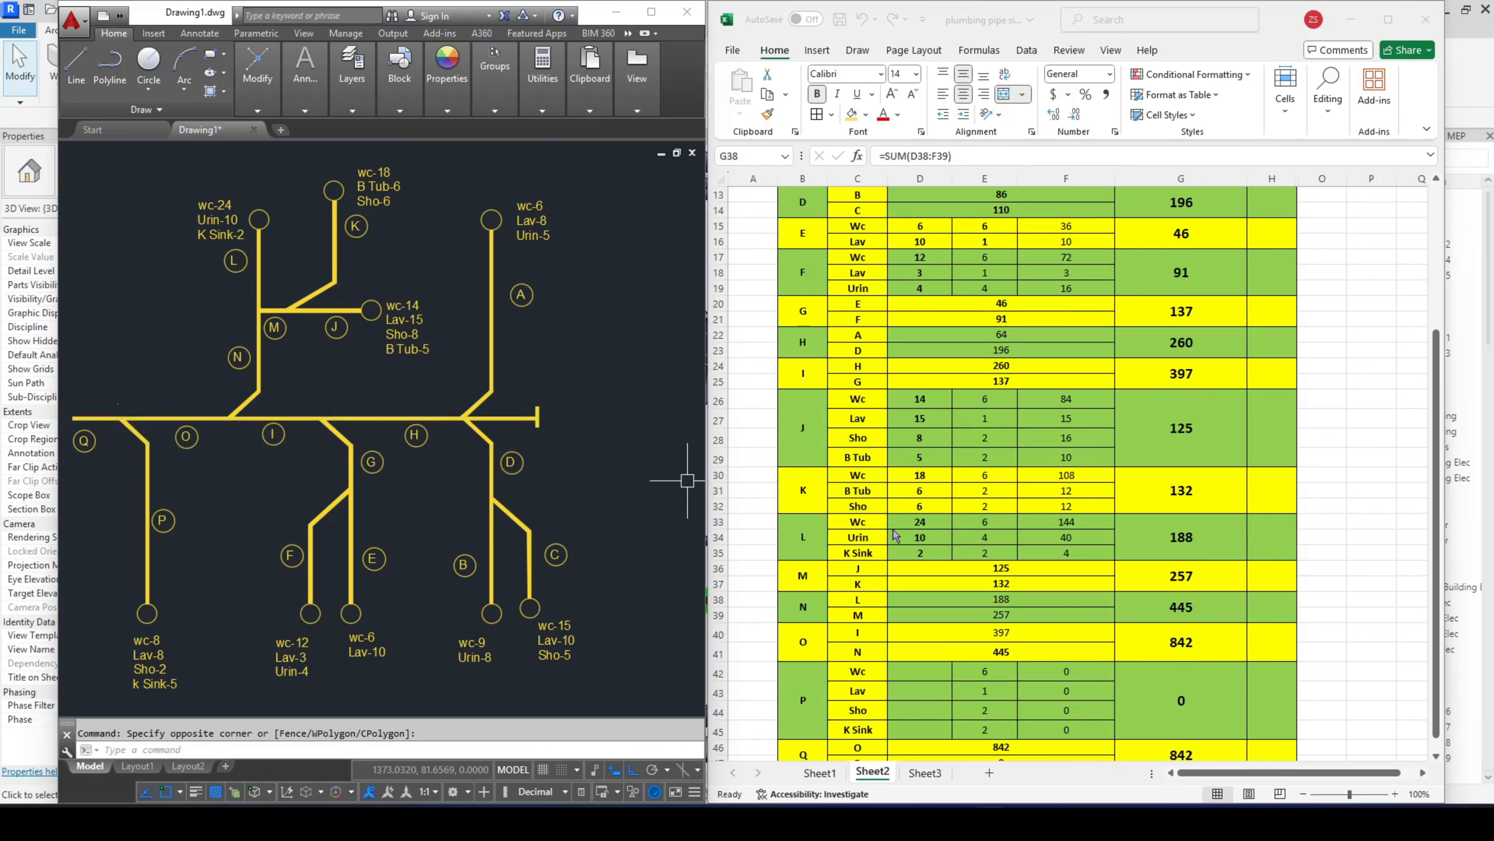
- Enter segment P's quantities from the layout: 8 for Wc, 8 for Lav, 2 for Sho and 5 for K Sink
scroll(894, 520, "down", 3)
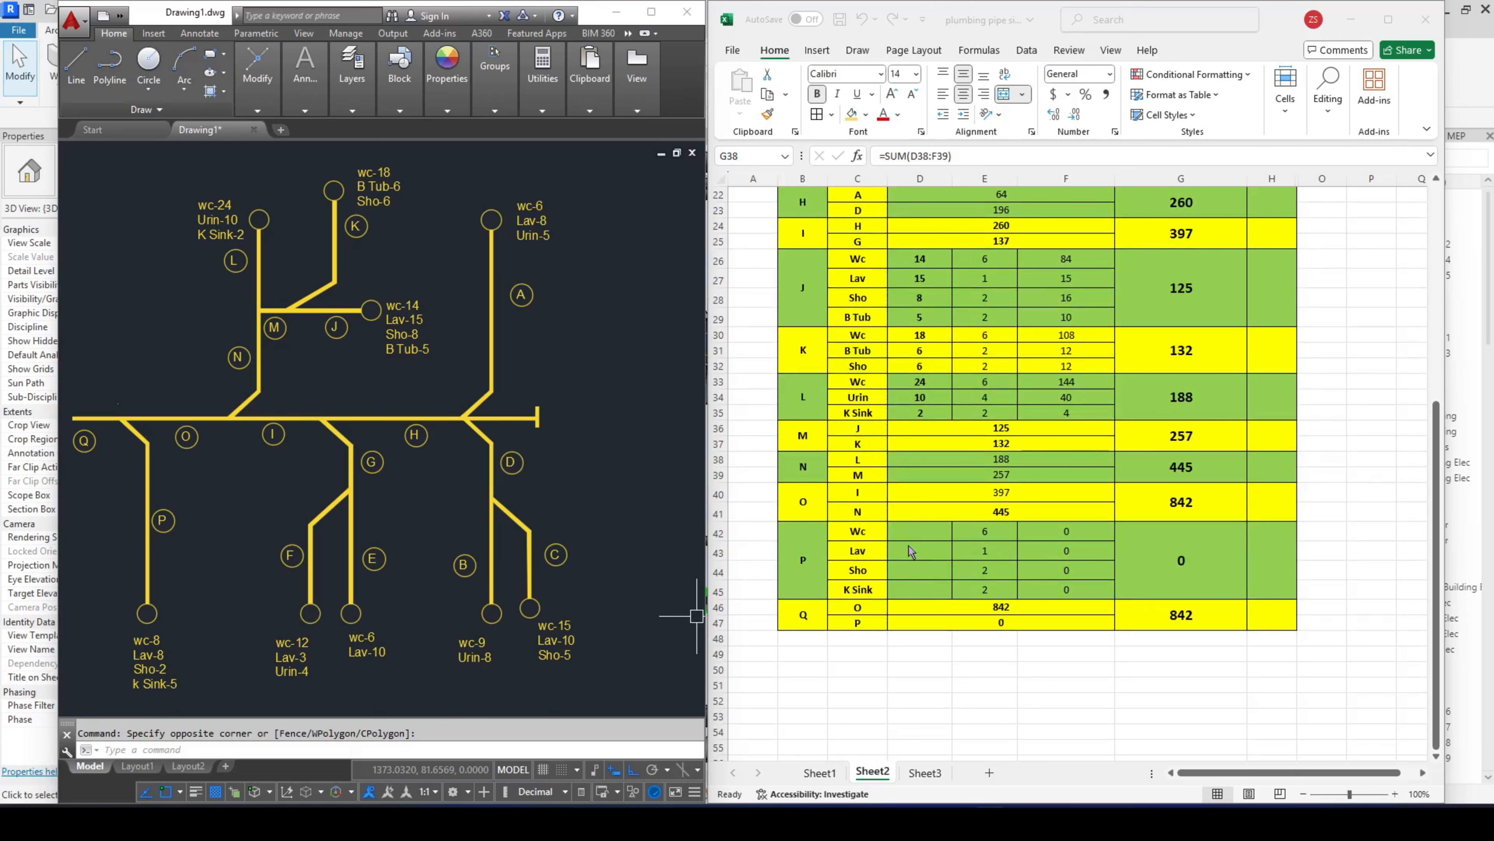
left_click(929, 533)
type("8")
key("Return")
type("8")
key("Return")
type("2")
key("Return")
type("5")
key("Return")
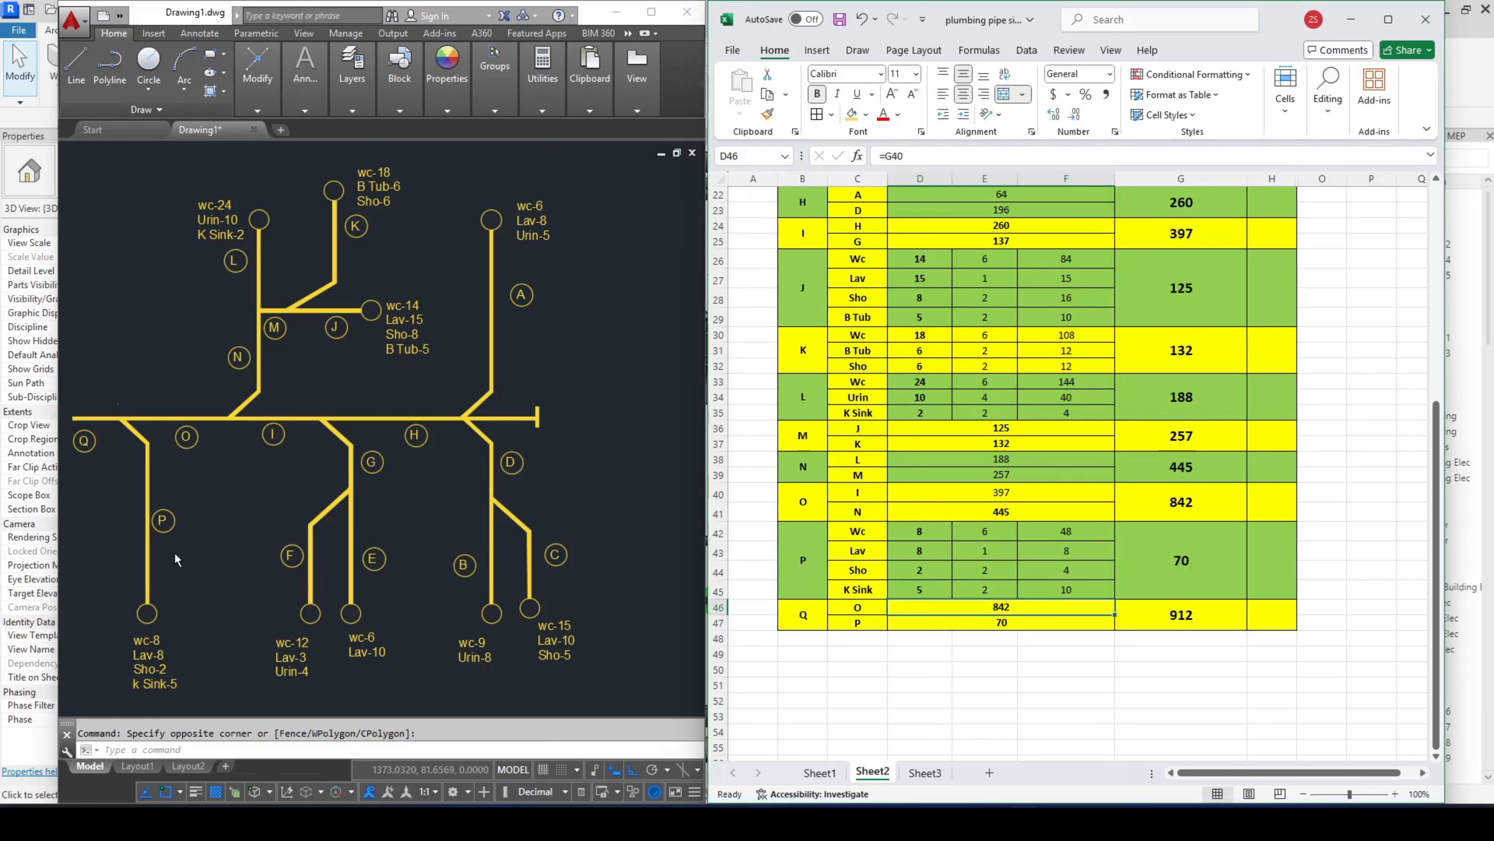
- Check segment Q's total formula against the O and P branches in the layout, then review the totals of the segments above
left_click(121, 450)
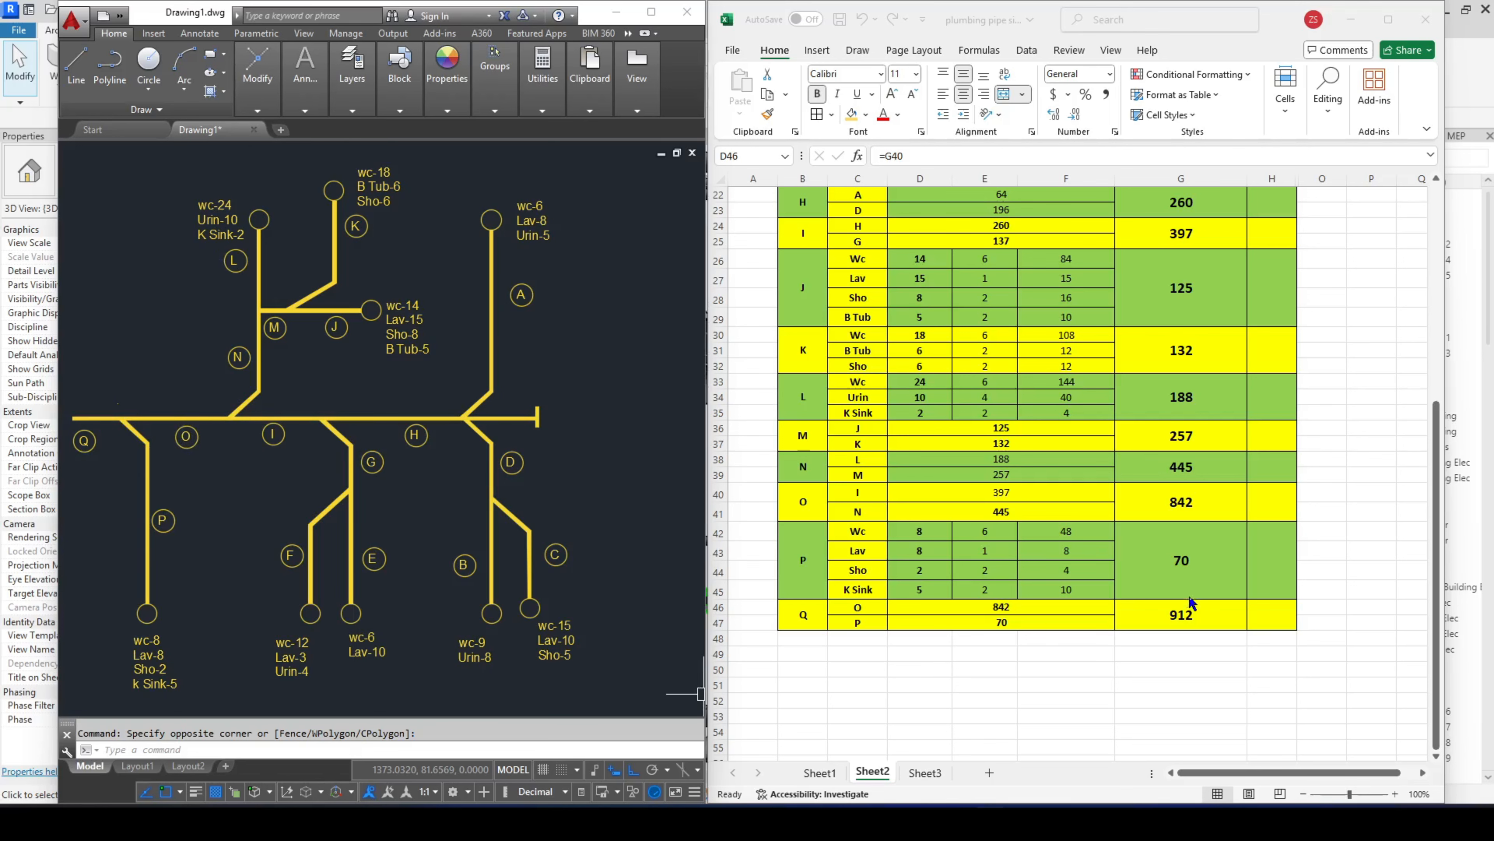
left_click(1155, 624)
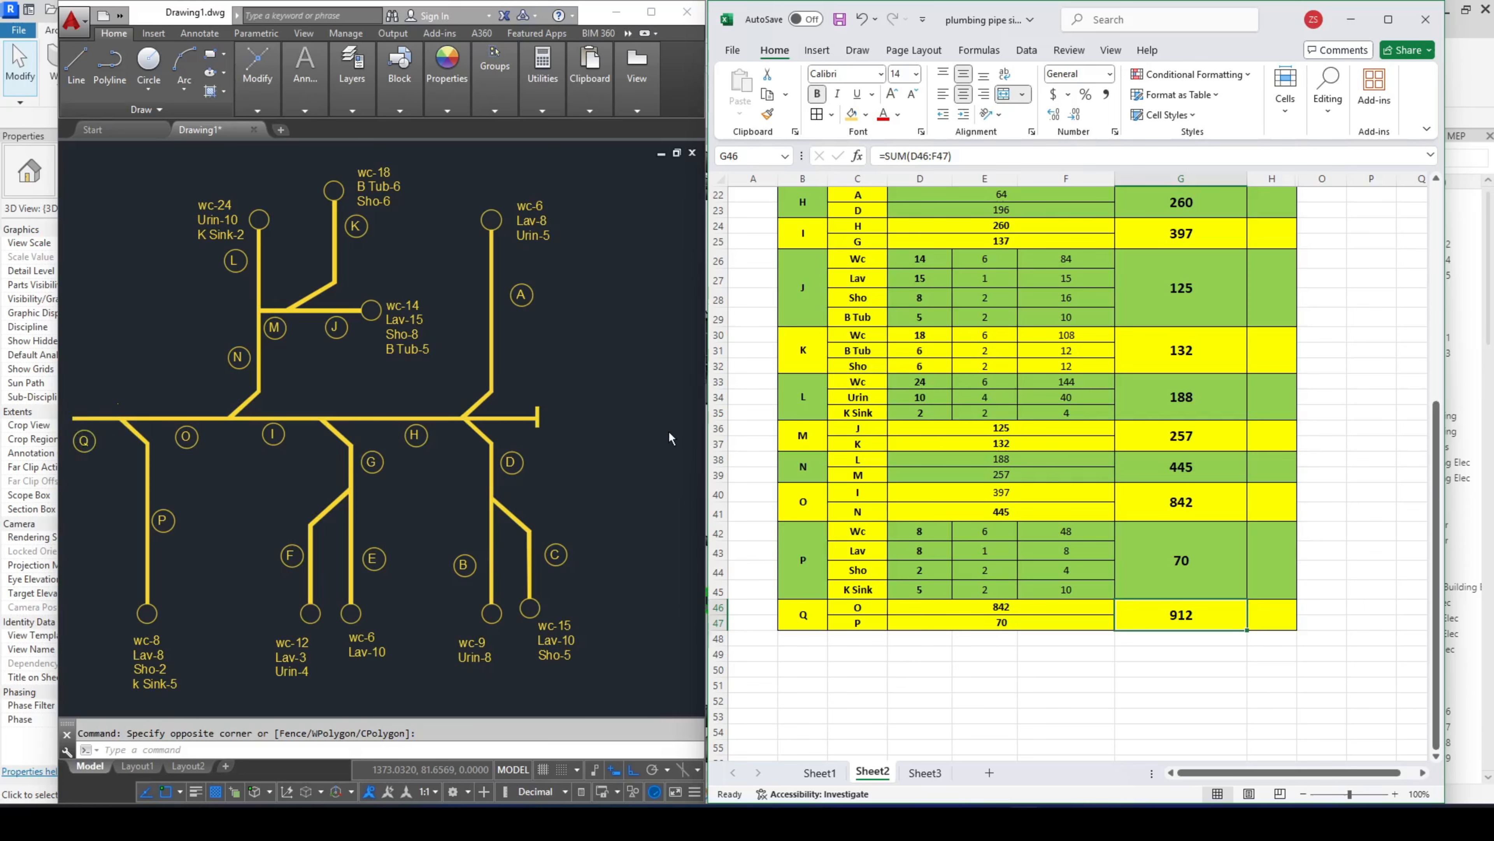
scroll(1044, 596, "up", 5)
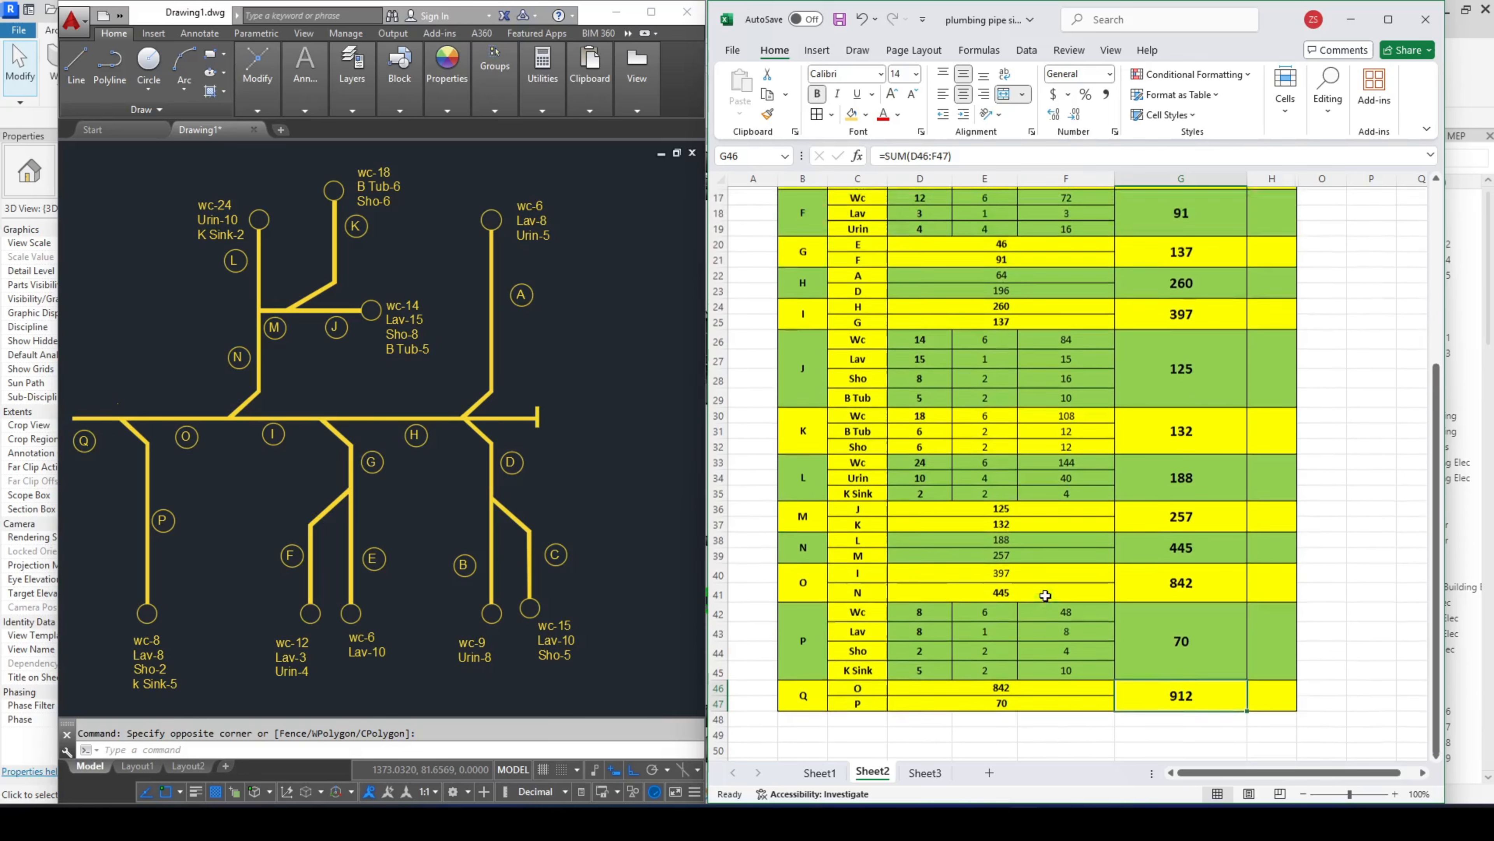
scroll(1044, 596, "up", 2)
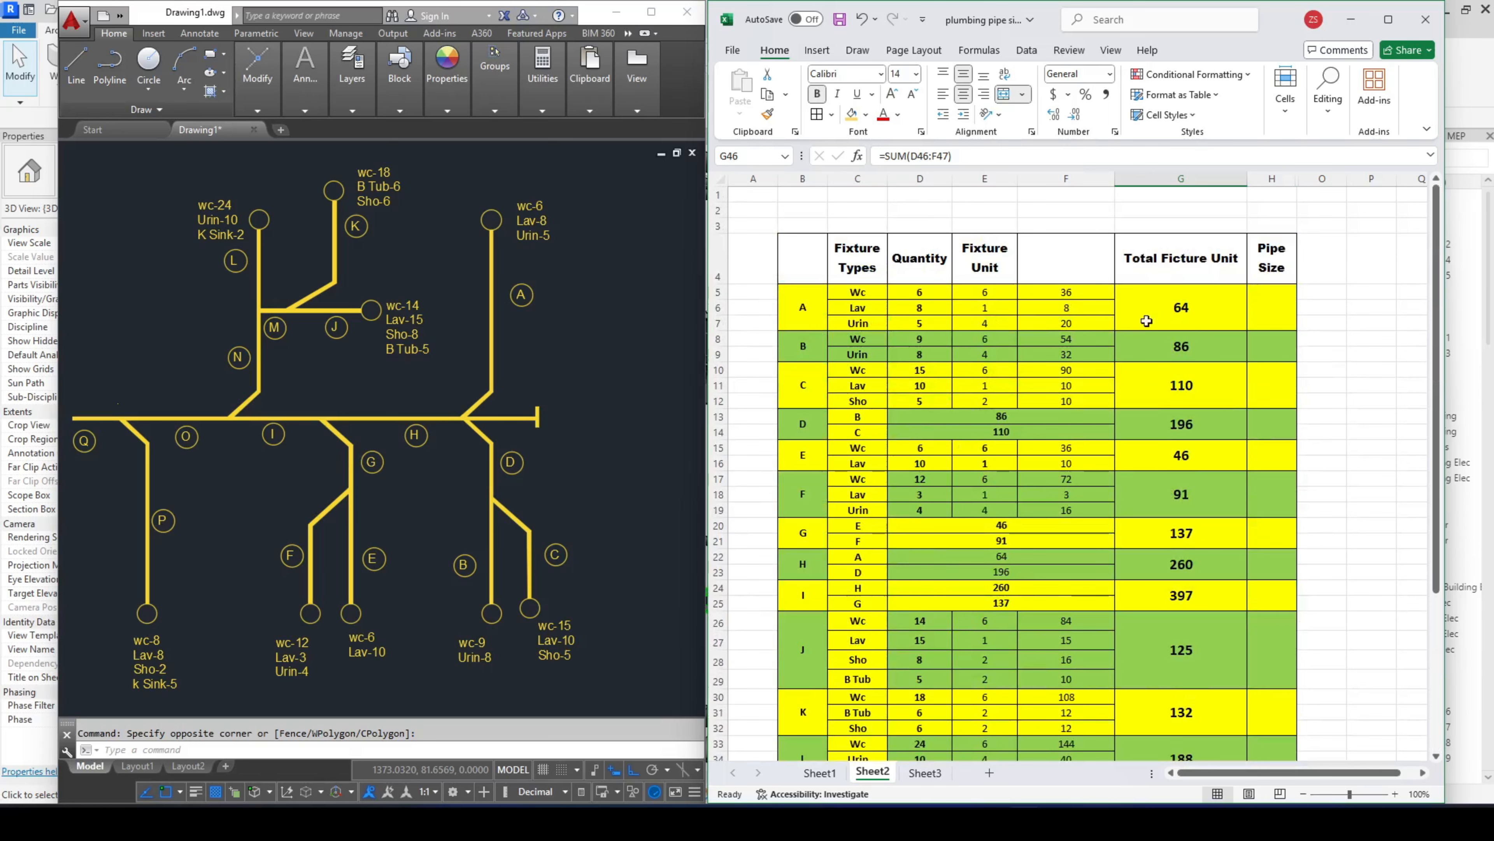
- Maximize the workbook, look over the sizing tables on Sheet1 and return to the fixture-unit table on Sheet2
left_click(820, 772)
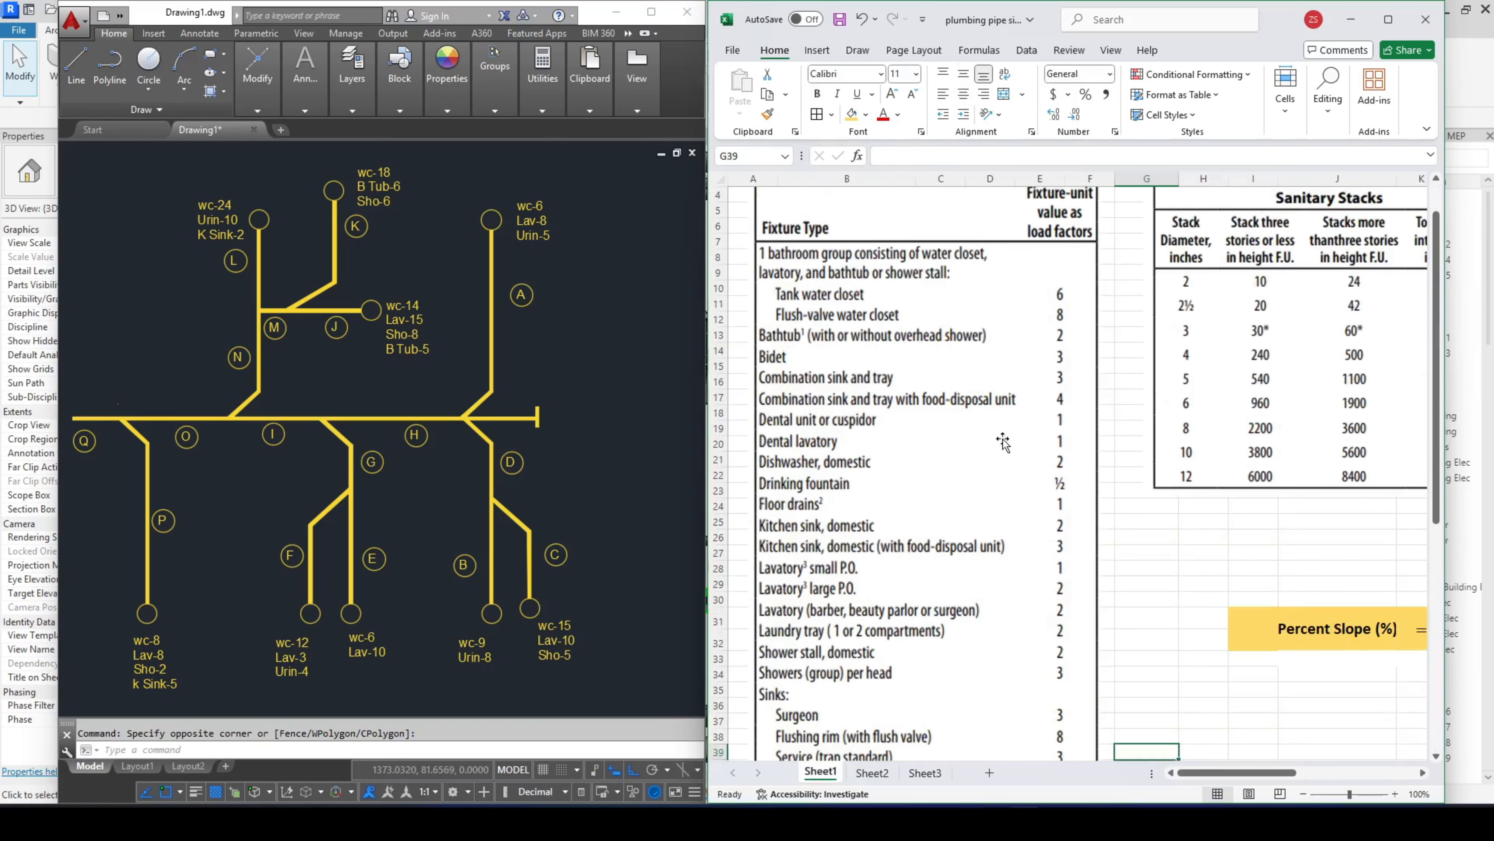
scroll(1003, 442, "up", 1)
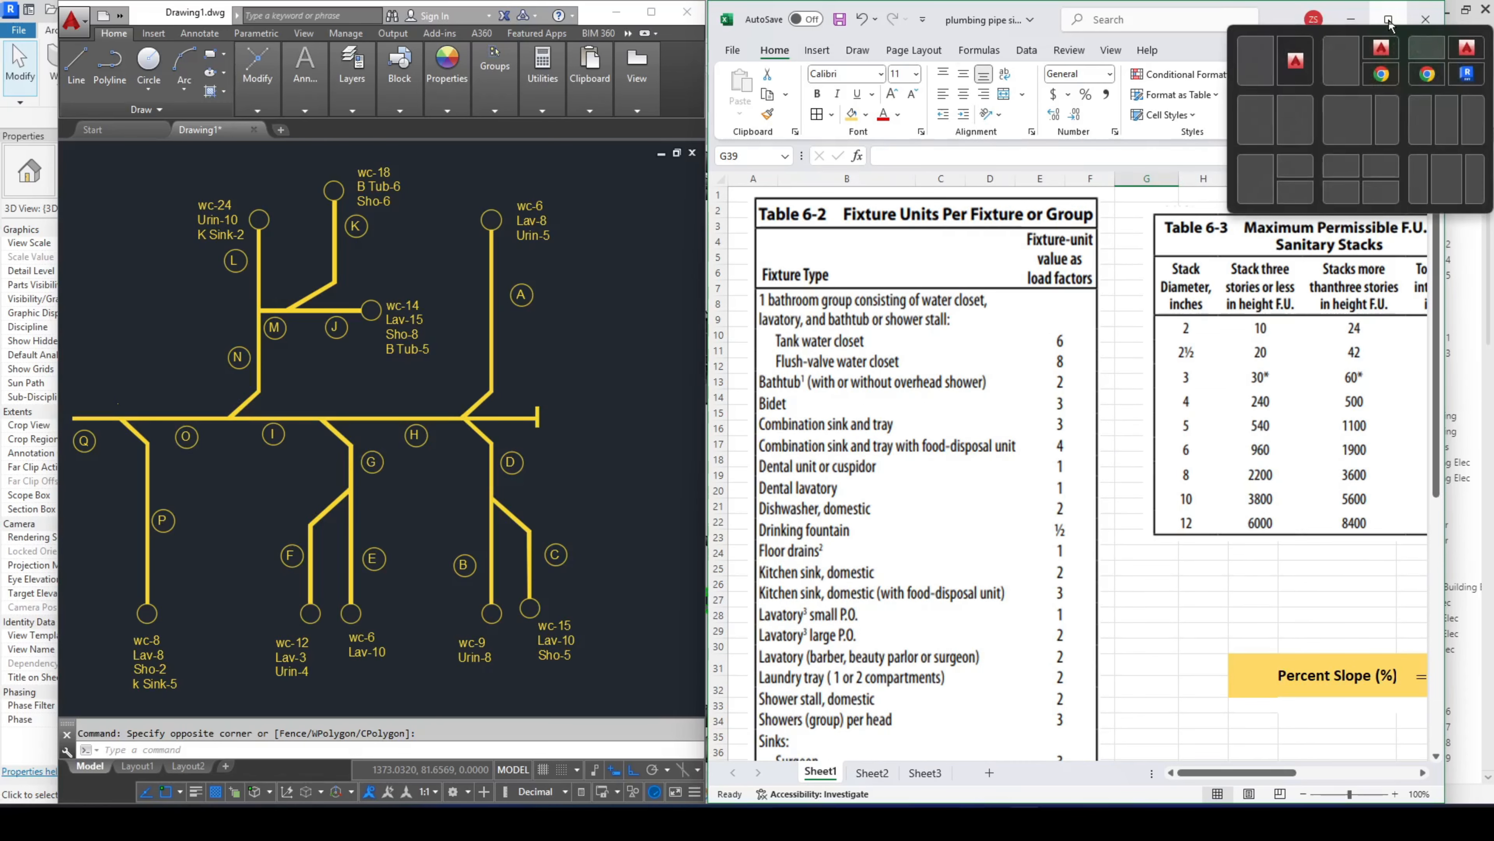
double_click(1120, 36)
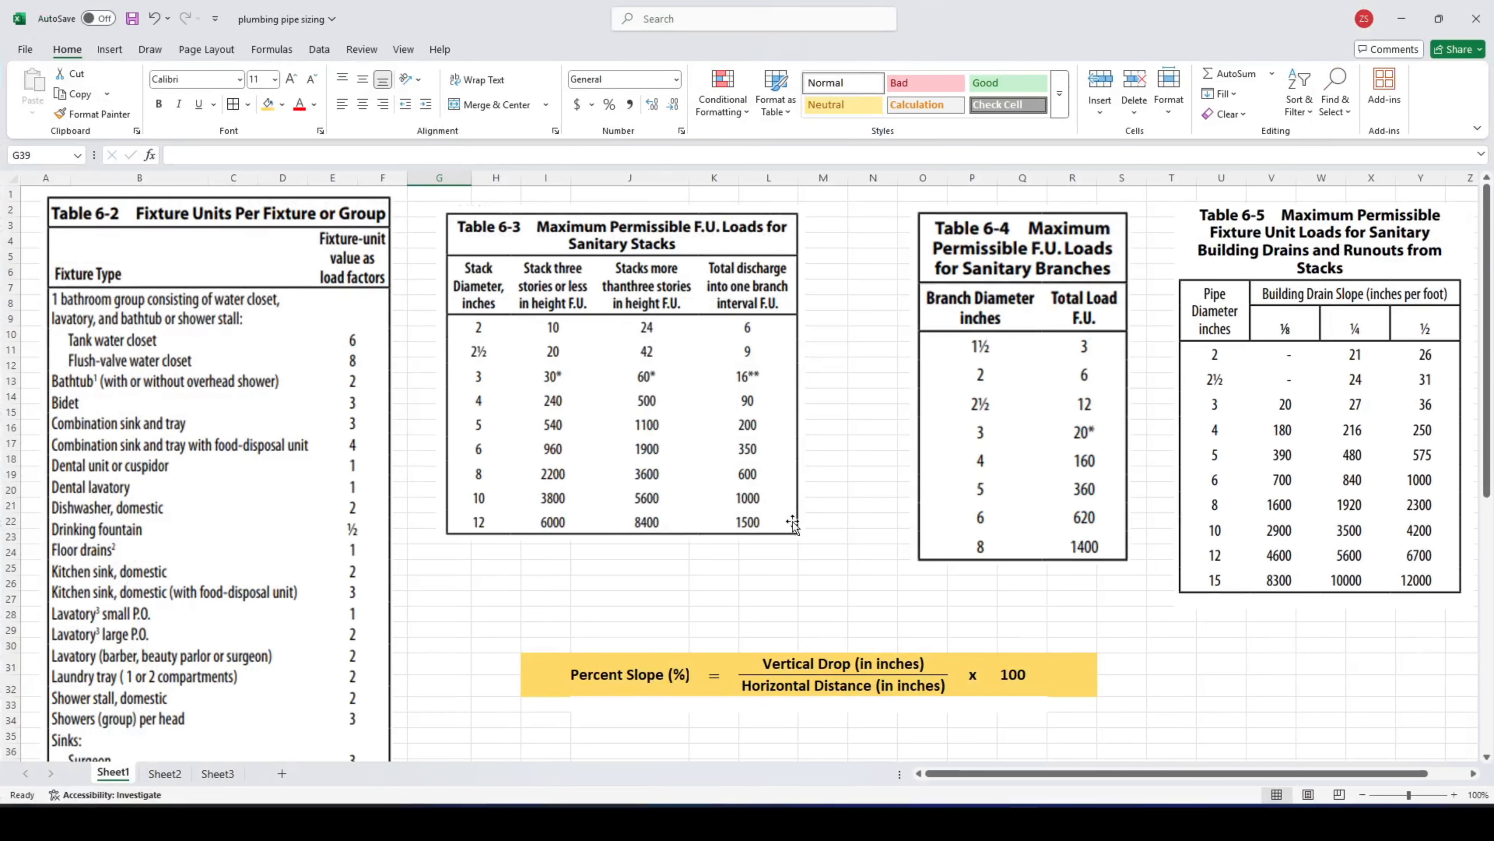
left_click_drag(1025, 779, 1038, 780)
left_click(164, 773)
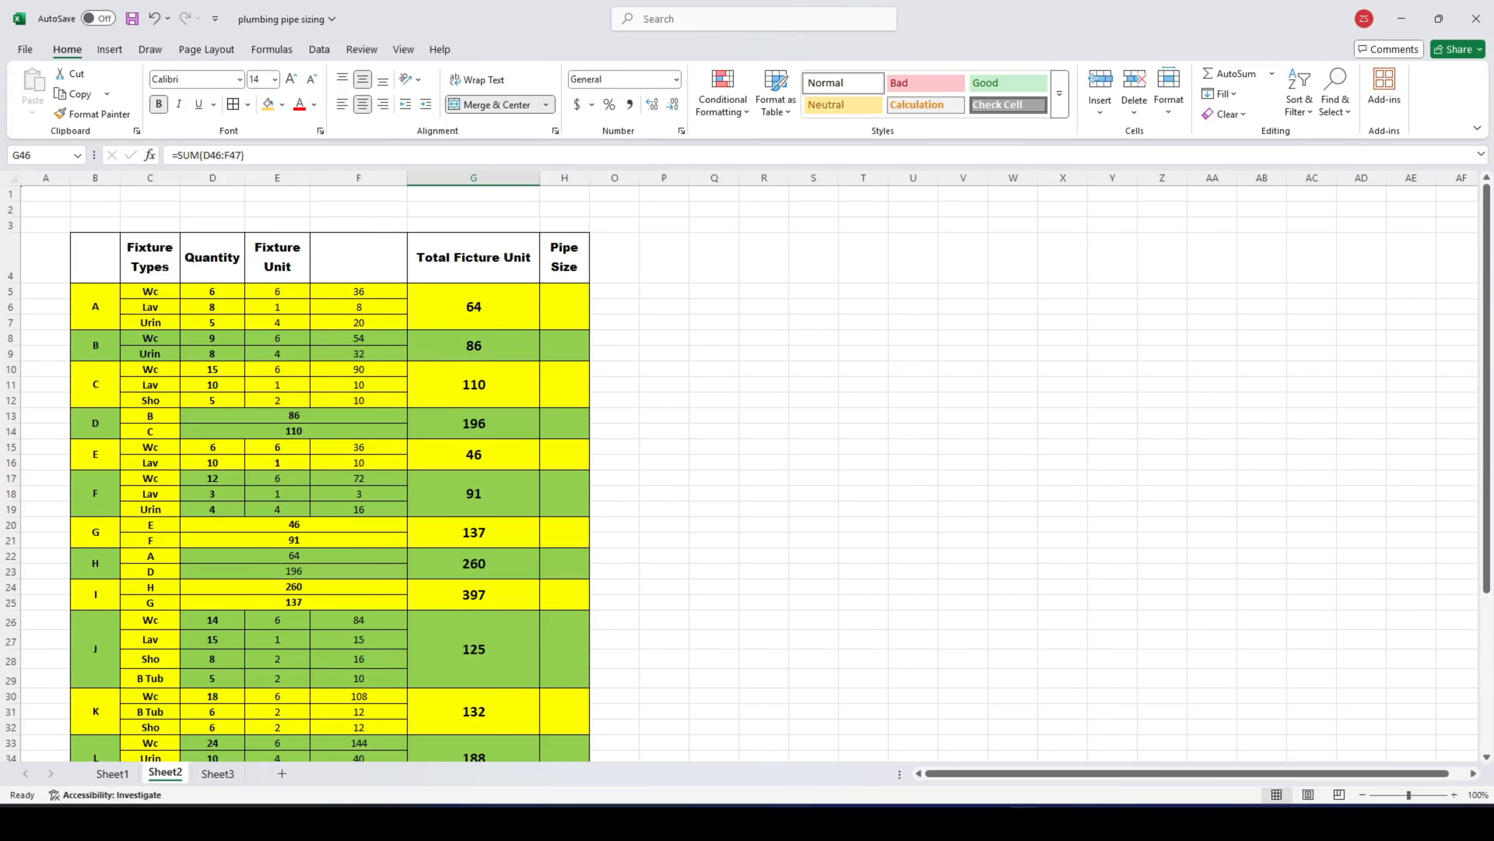
- Compare the AutoCAD pipe layout with the branch and building drain tables on Sheet1, and examine the percent slope formula
left_click(990, 821)
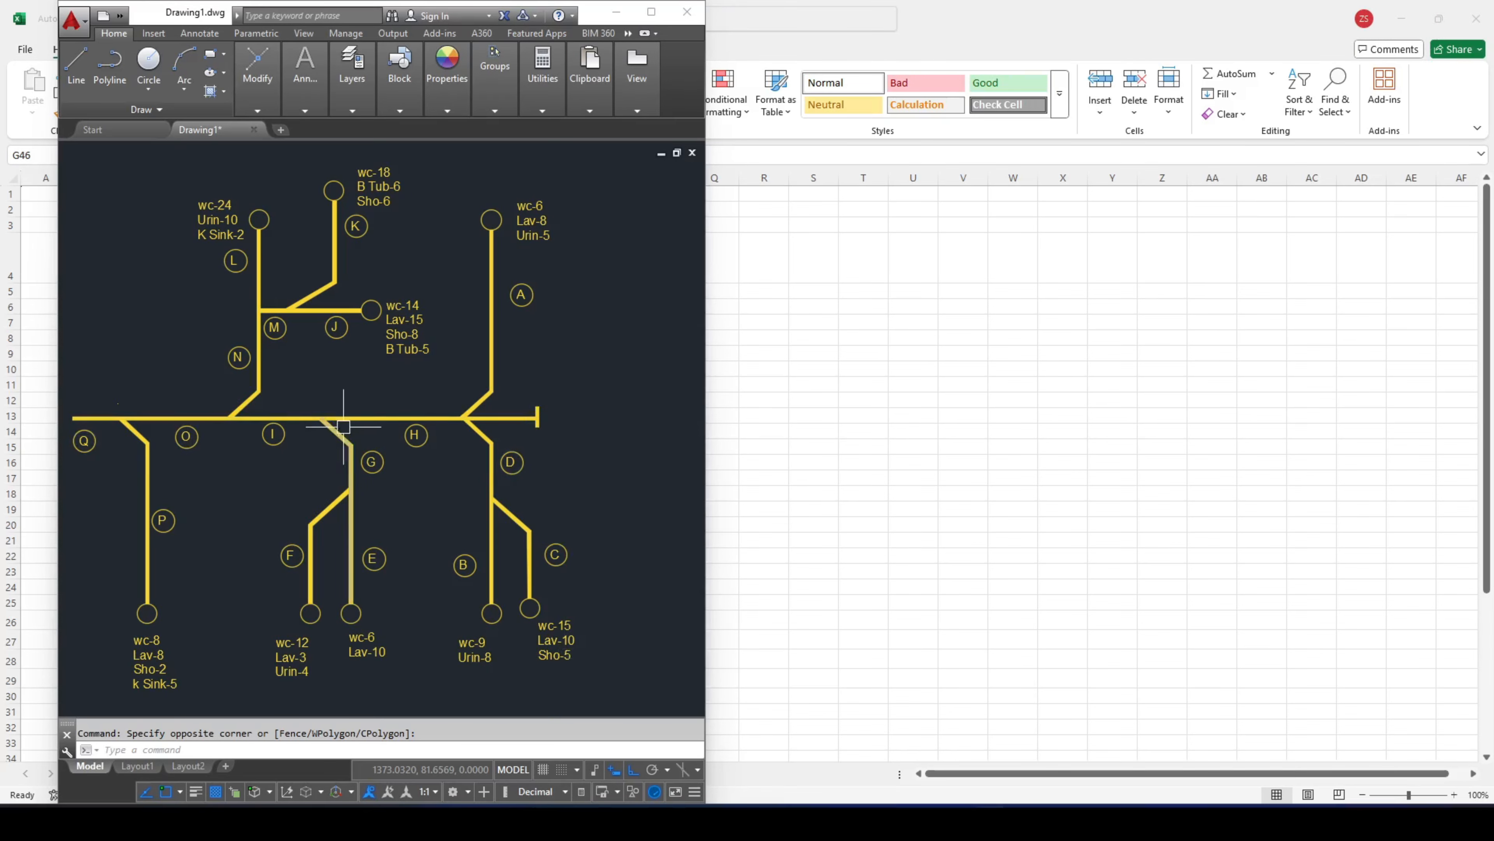
left_click(616, 12)
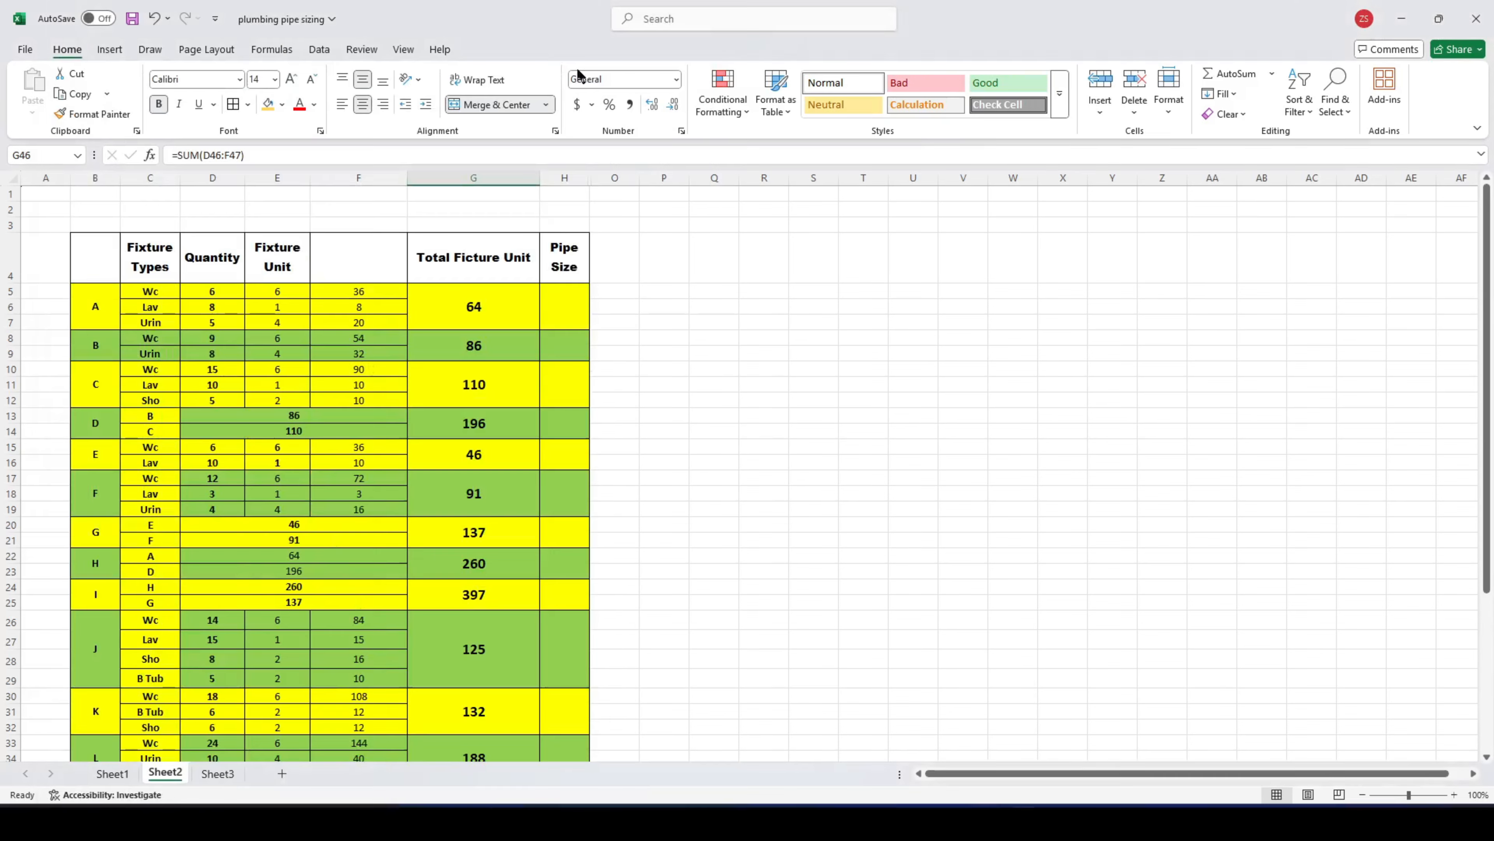
left_click(113, 773)
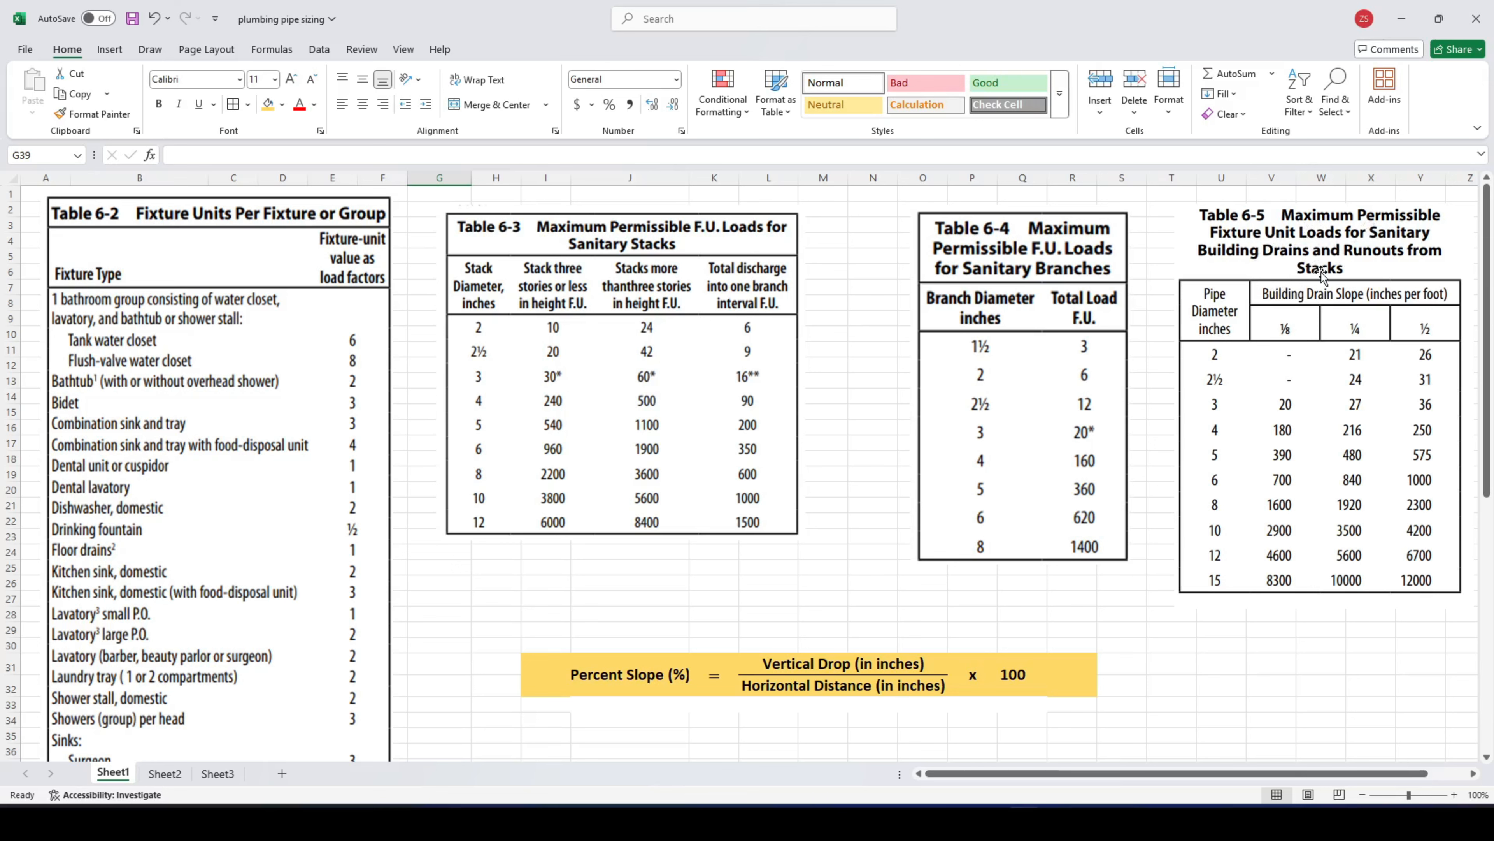
left_click(990, 823)
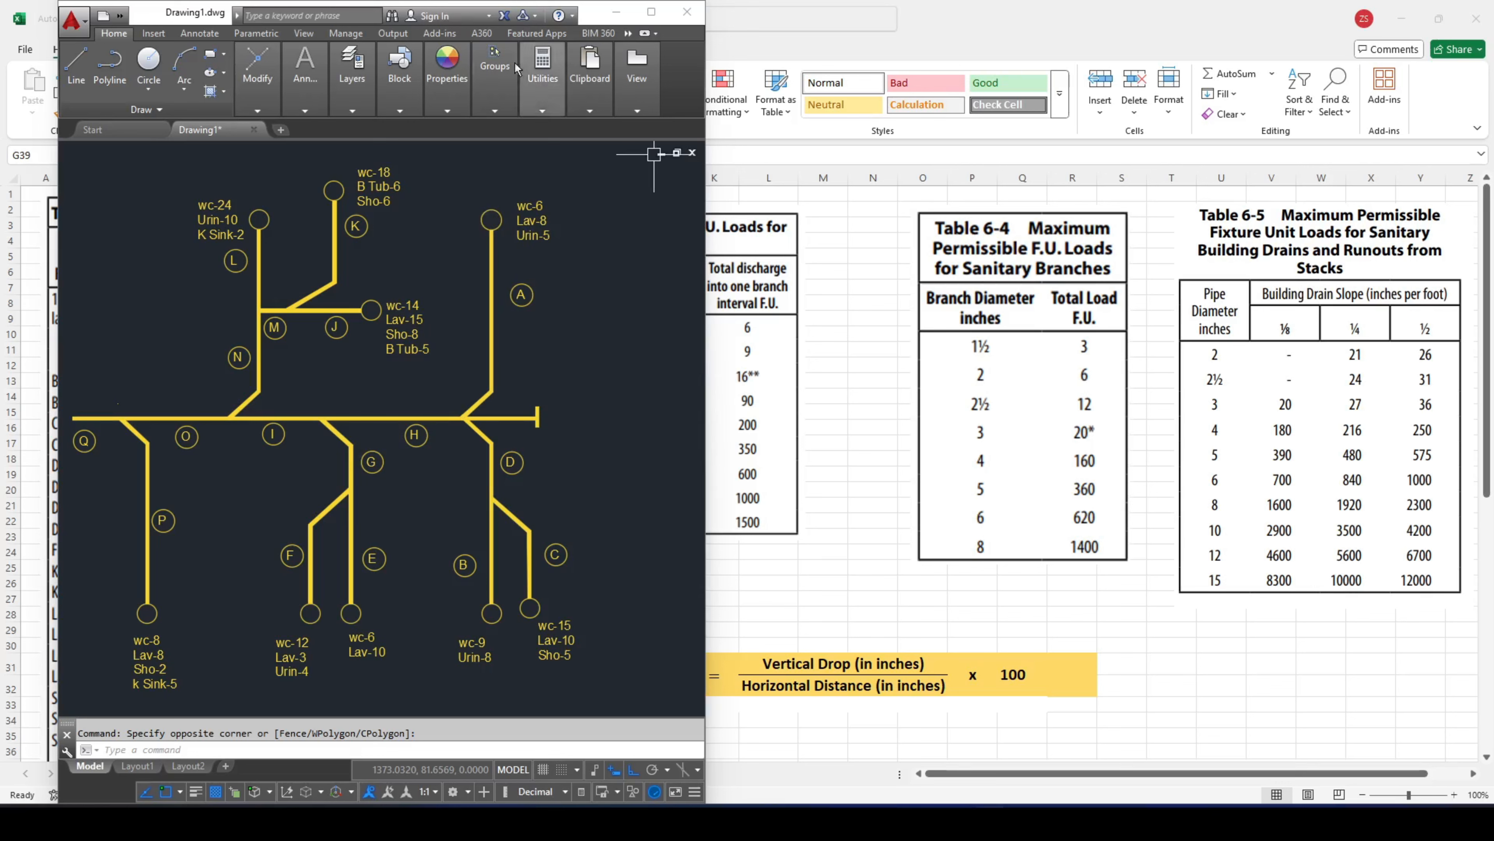
left_click(607, 16)
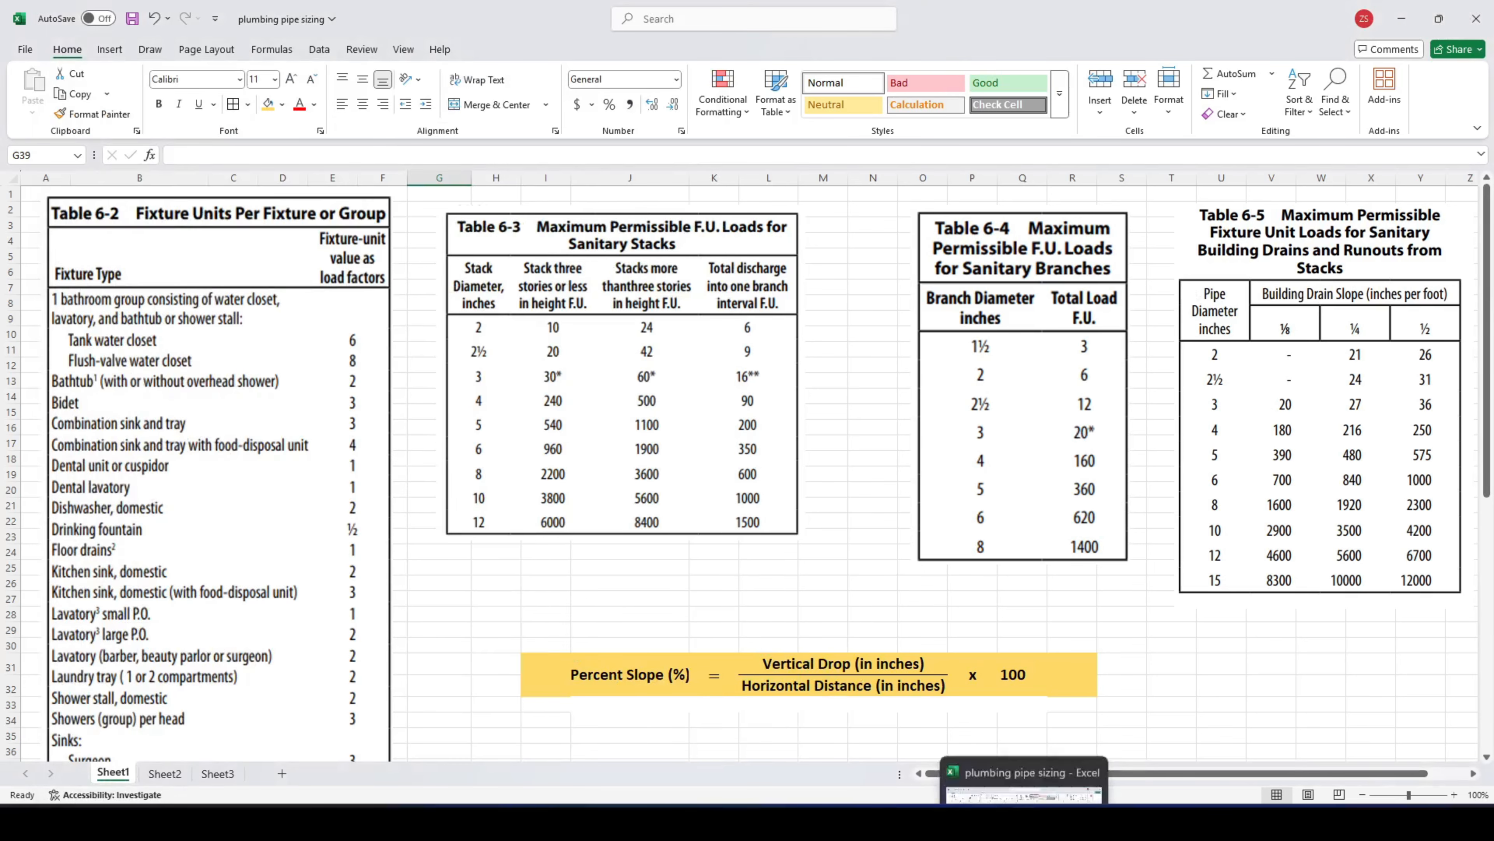
left_click(988, 822)
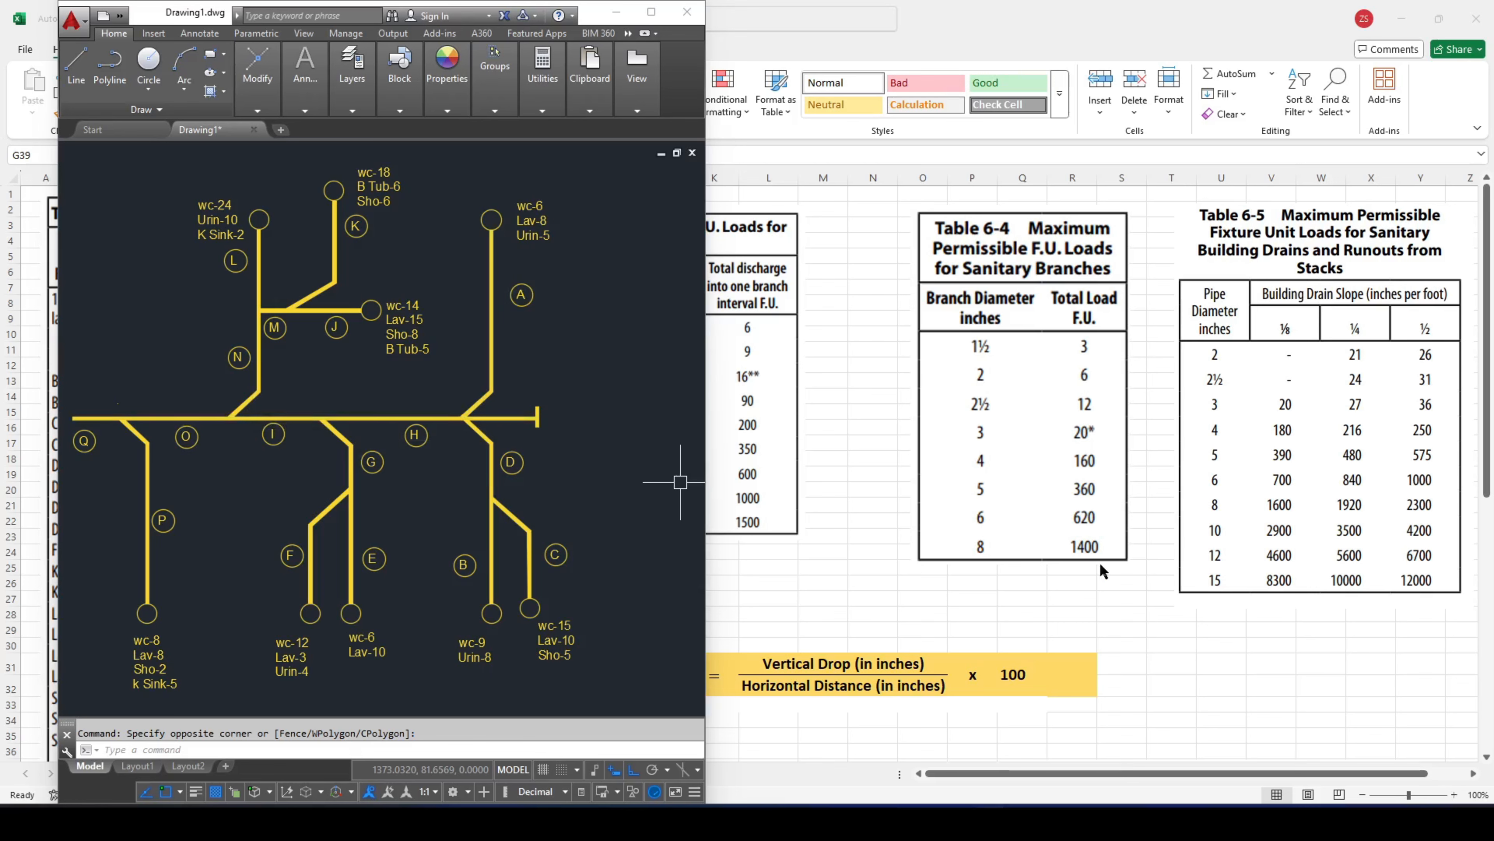
left_click(616, 12)
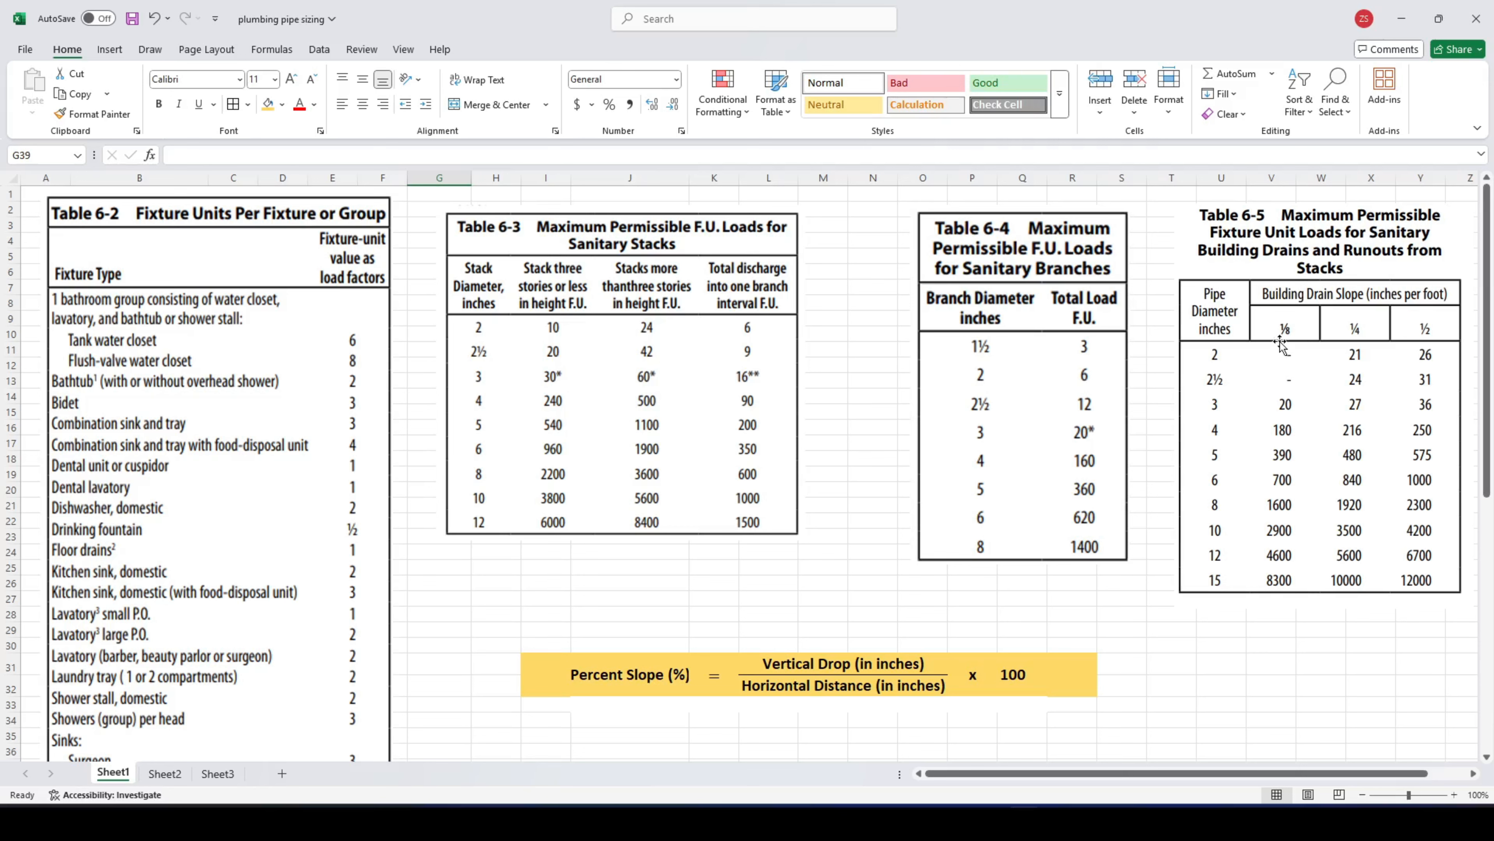
left_click(524, 649)
left_click(832, 611)
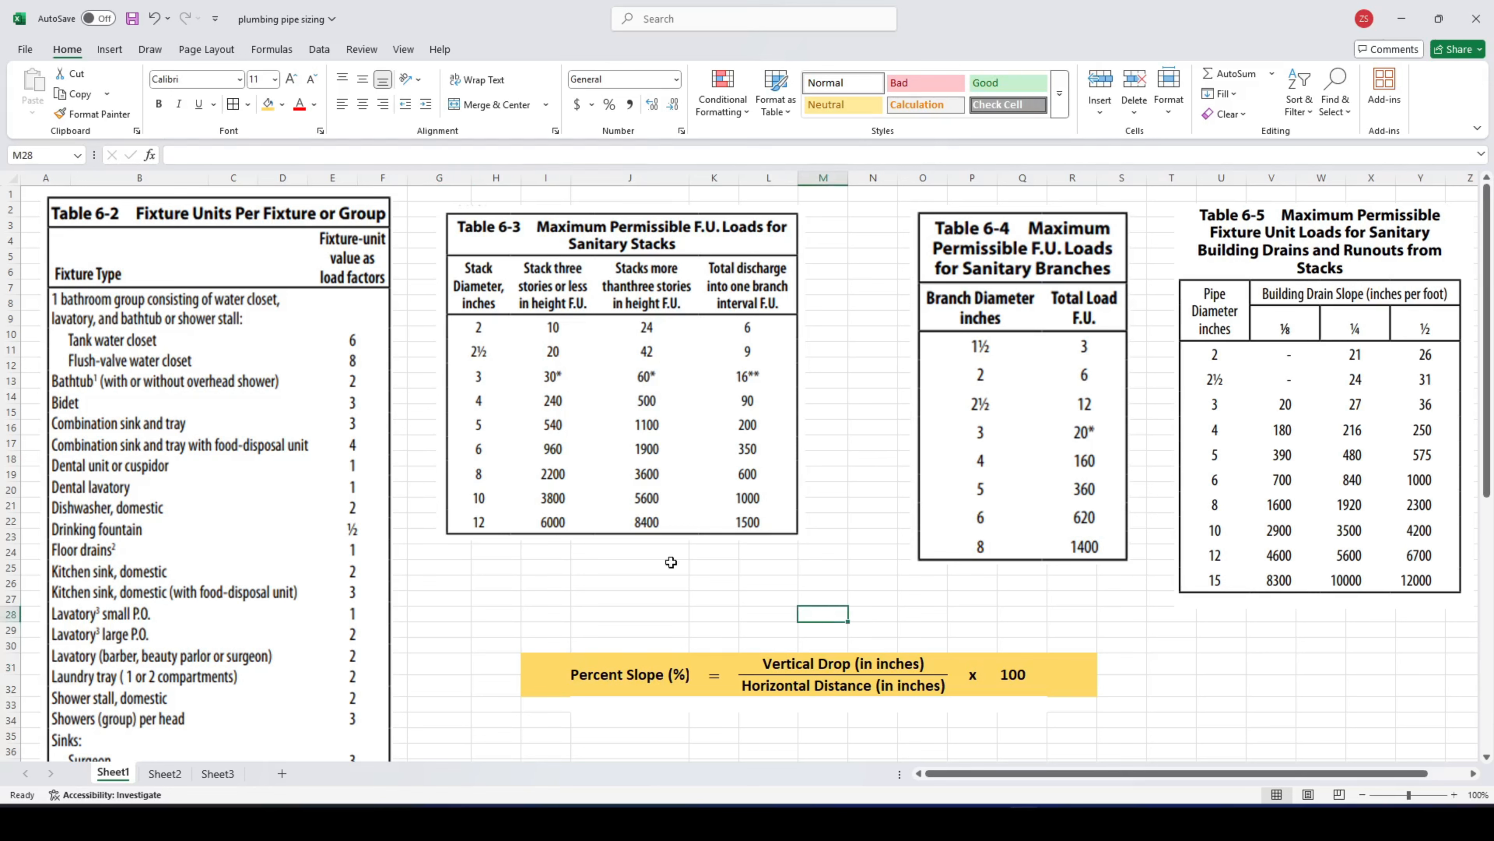
left_click(1171, 663)
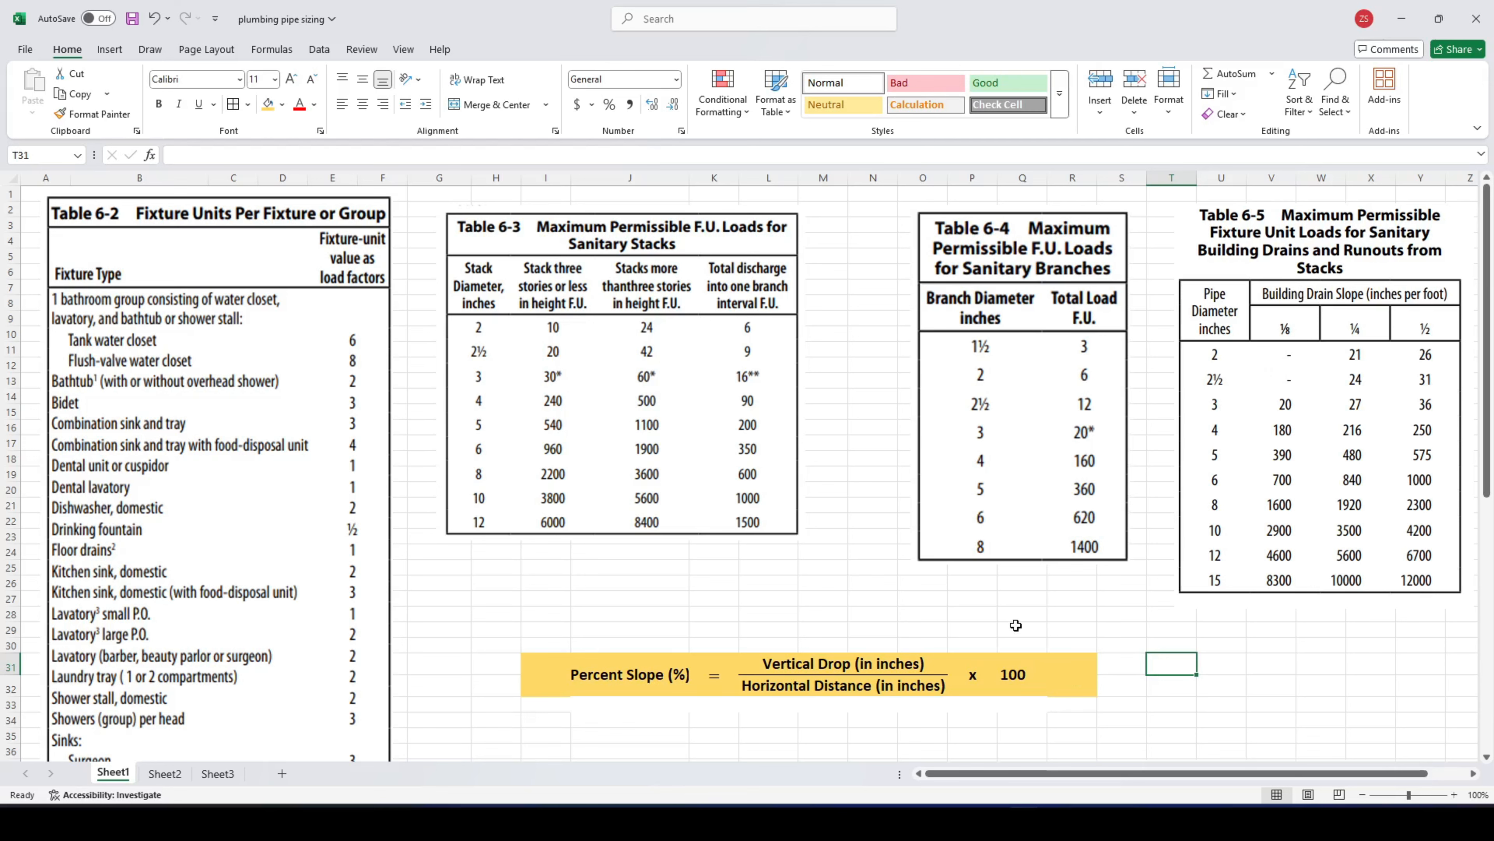
- Calculate the percent slope of a 1/8 inch per foot drain in Calculator as 1 ÷ 8 ÷ 12 × 100
left_click(922, 823)
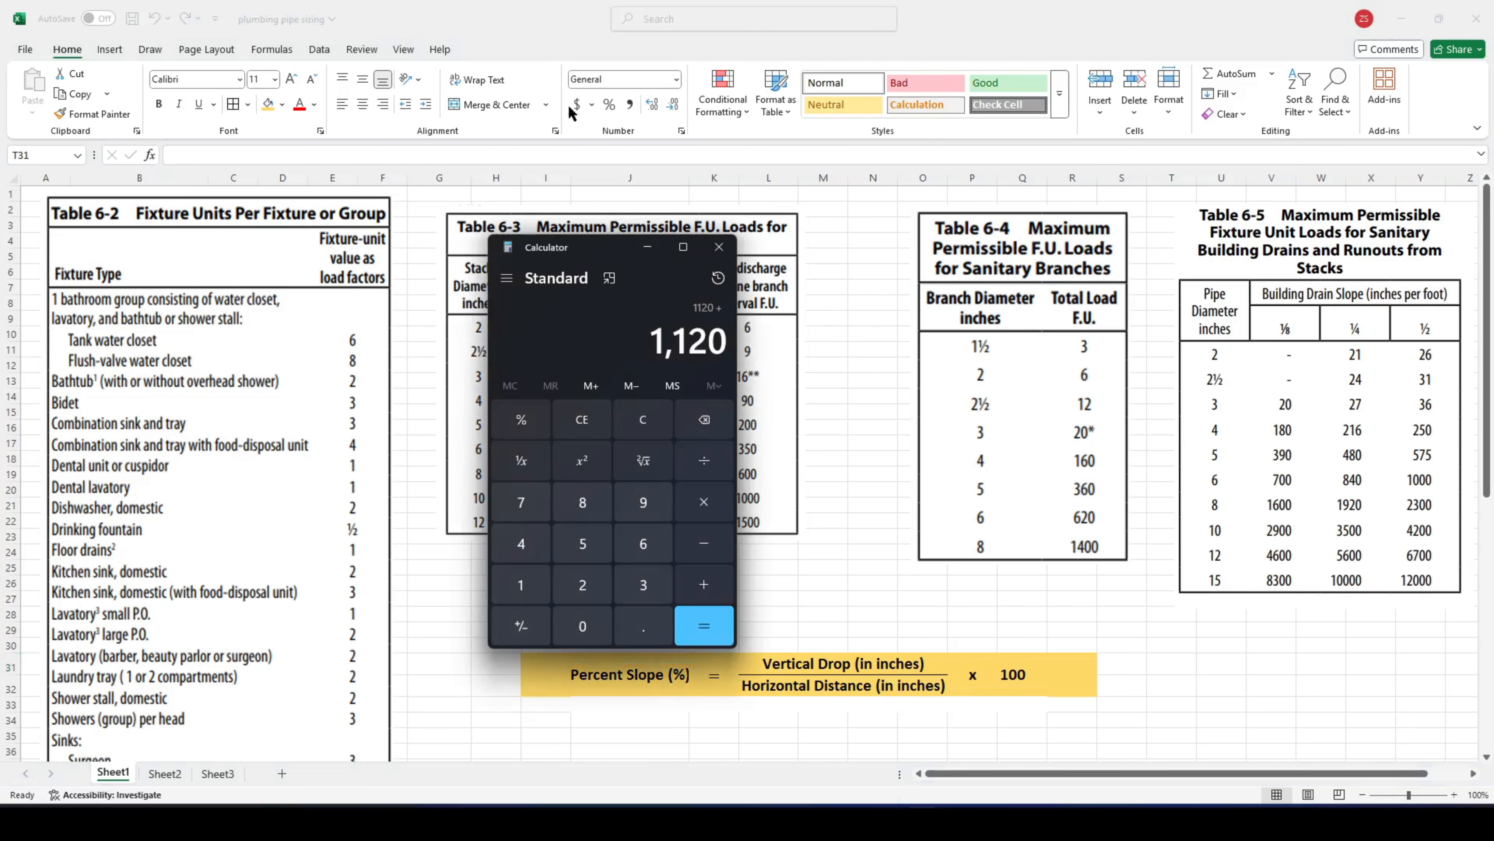
left_click_drag(593, 259, 490, 205)
key("Escape")
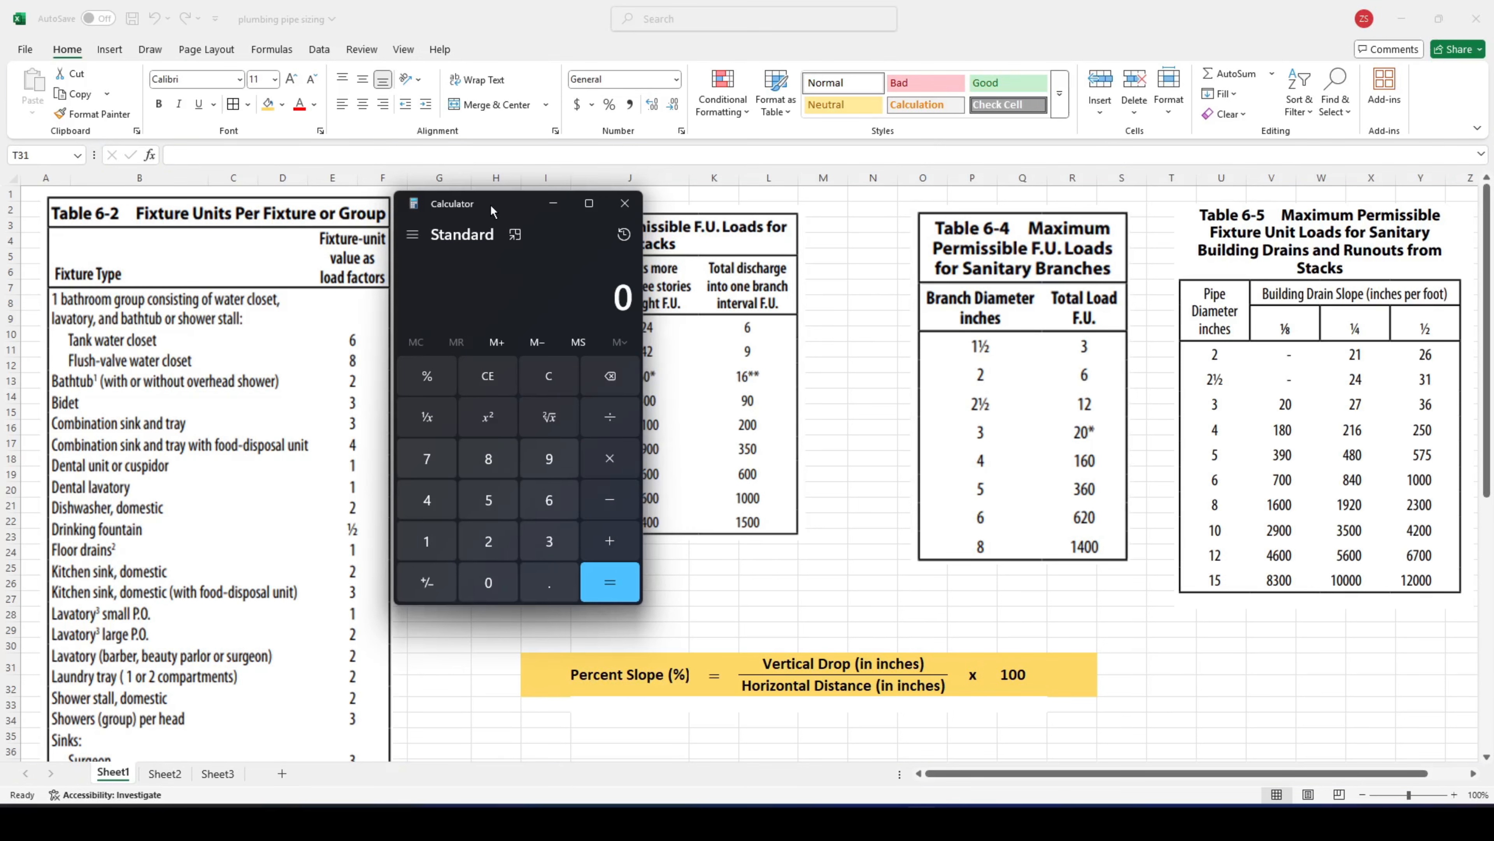
type("1 ÷ 8")
key("Return")
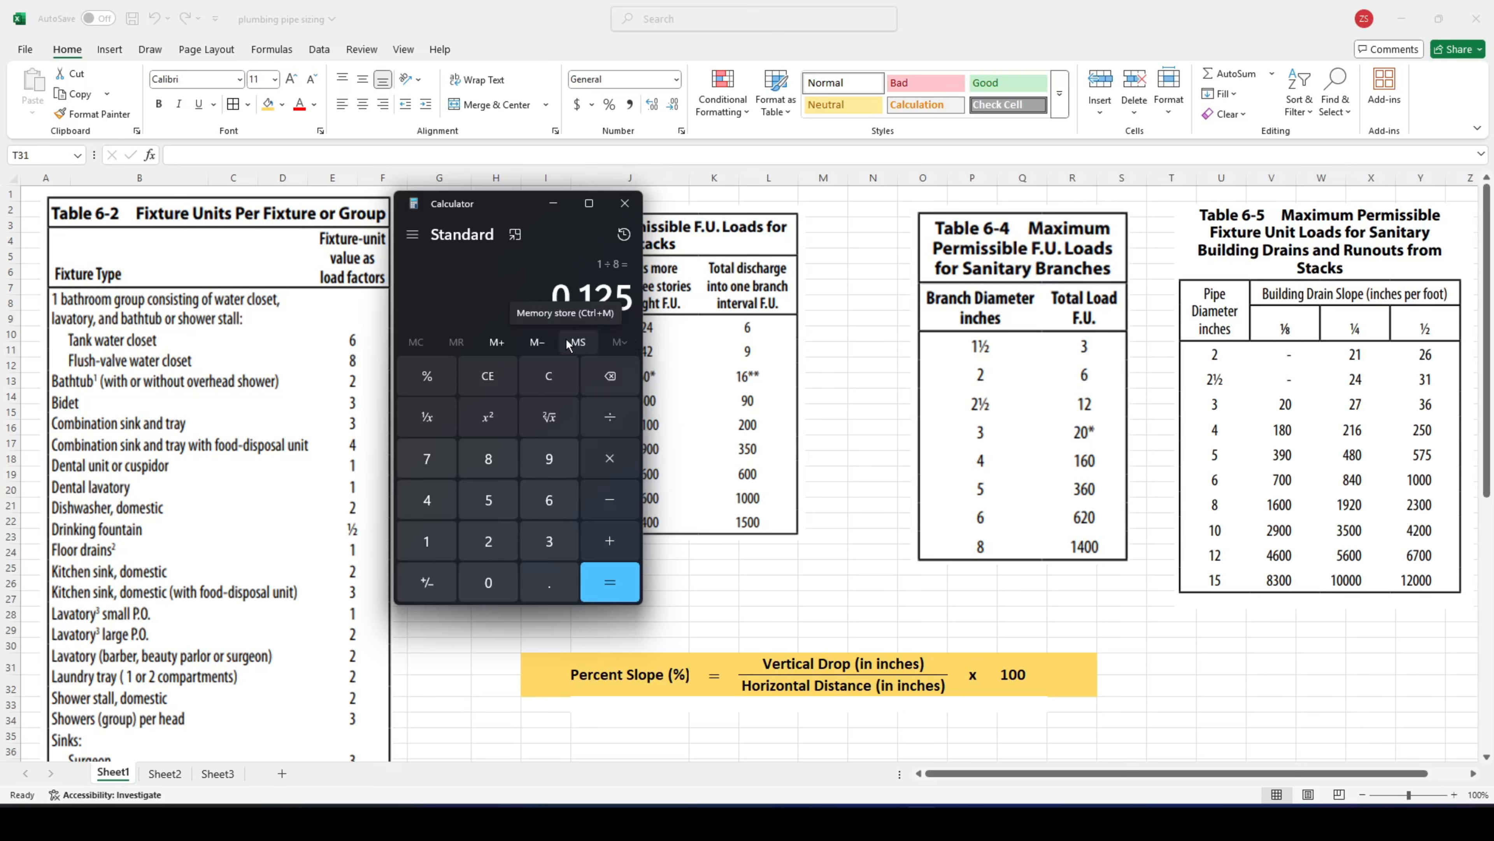
key("slash")
type("12")
key("Return")
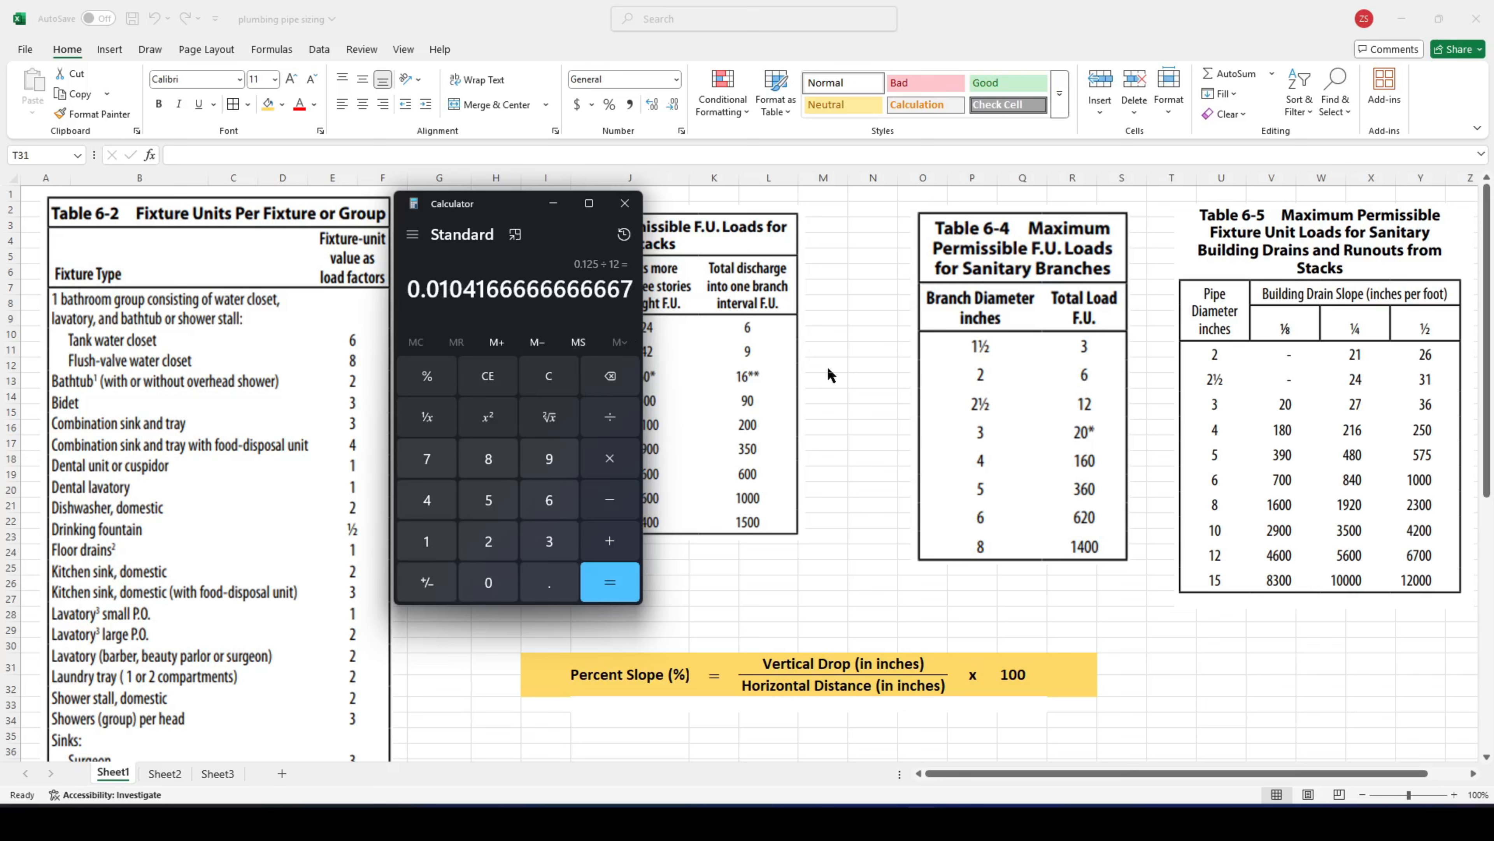
key("asterisk")
type("100")
key("Return")
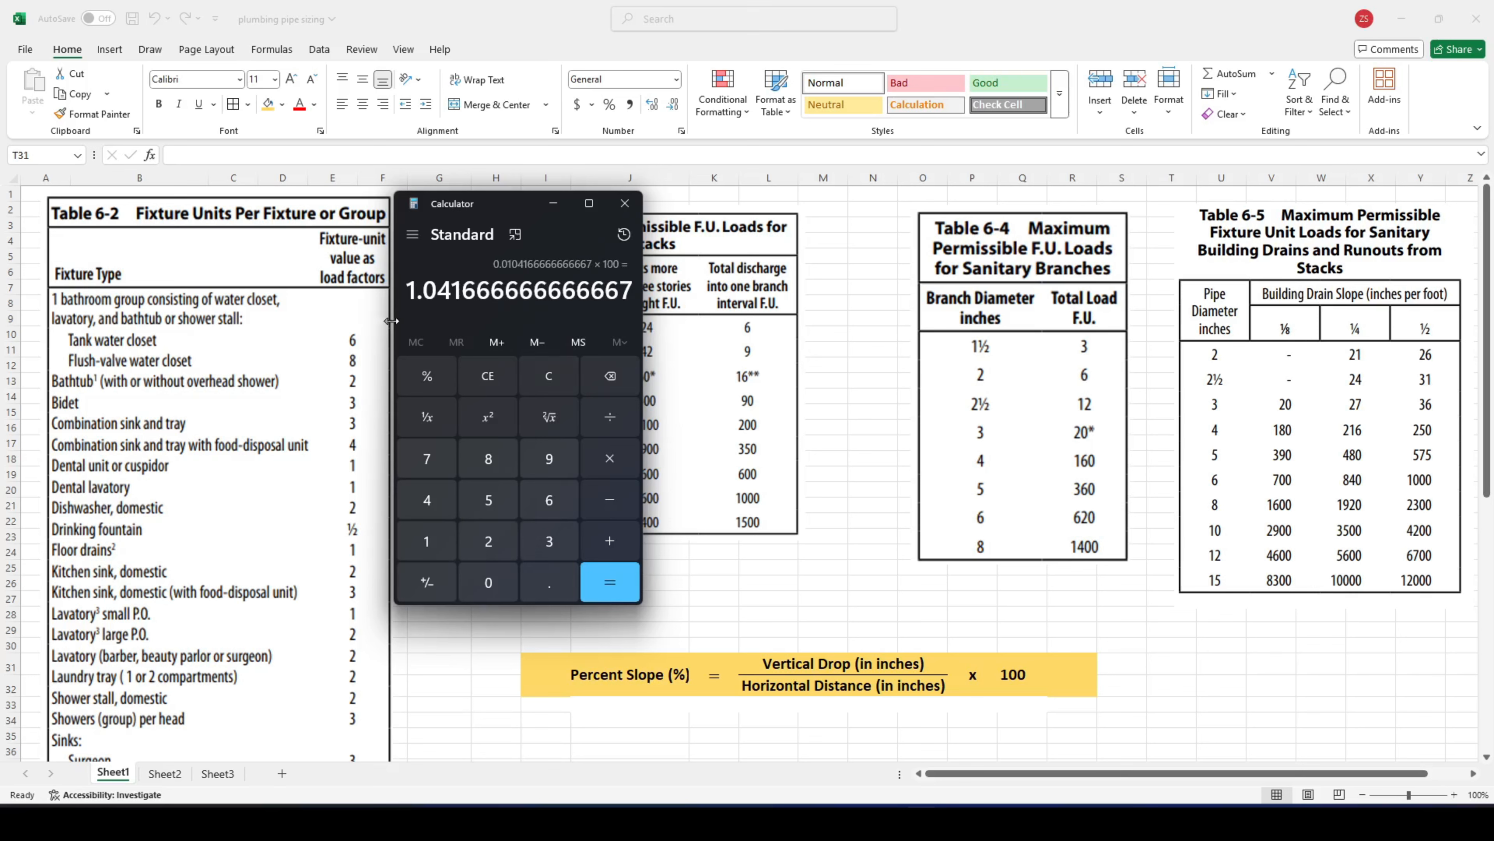
left_click(547, 203)
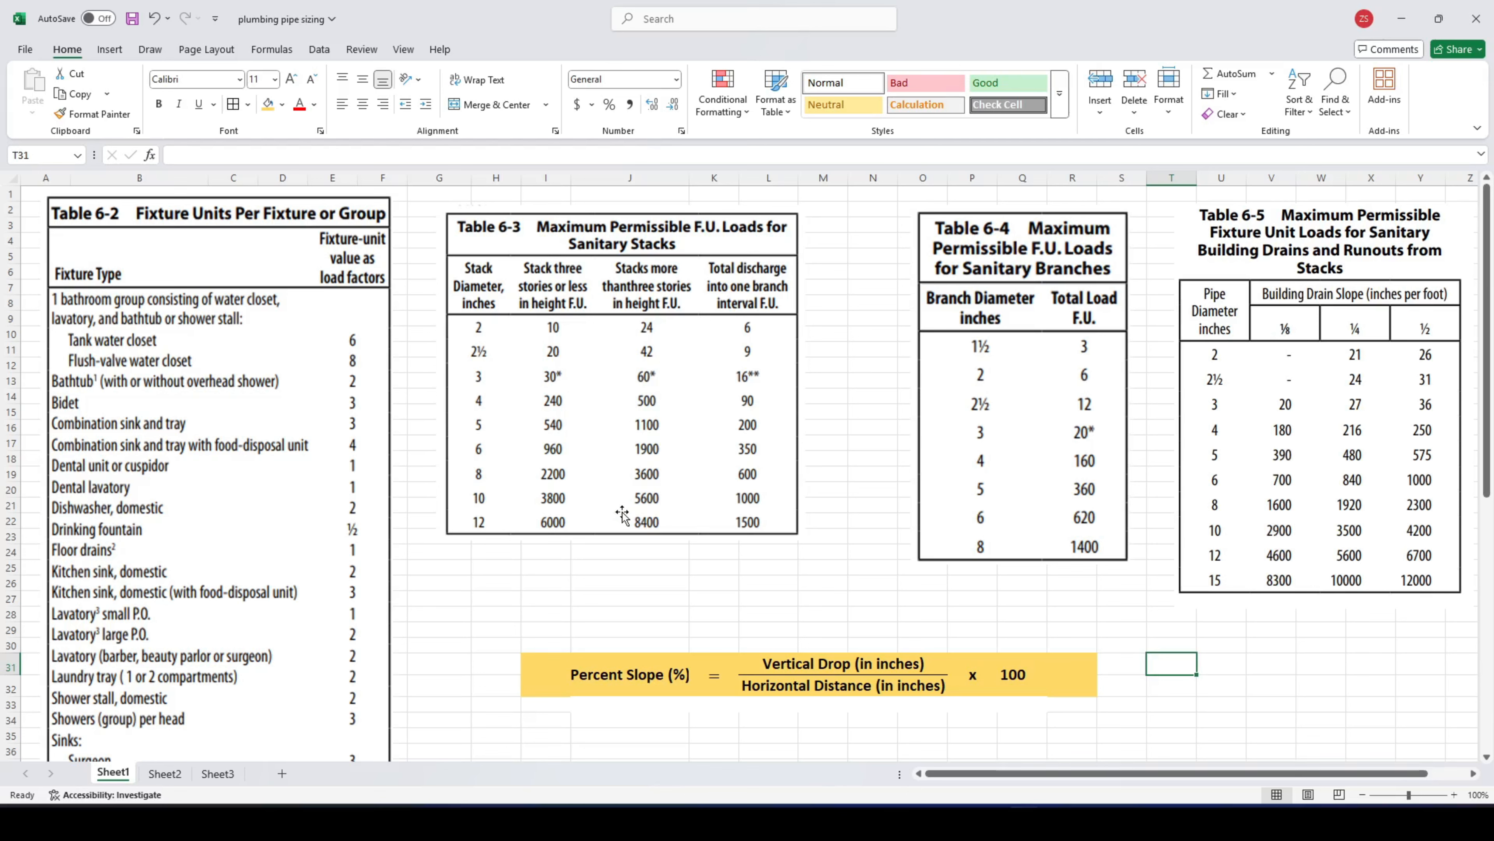
- Look up segment A's total fixture units in Table 6-5's 1/8 slope column on Sheet1 and enter its pipe size as 4" on Sheet2
left_click(165, 773)
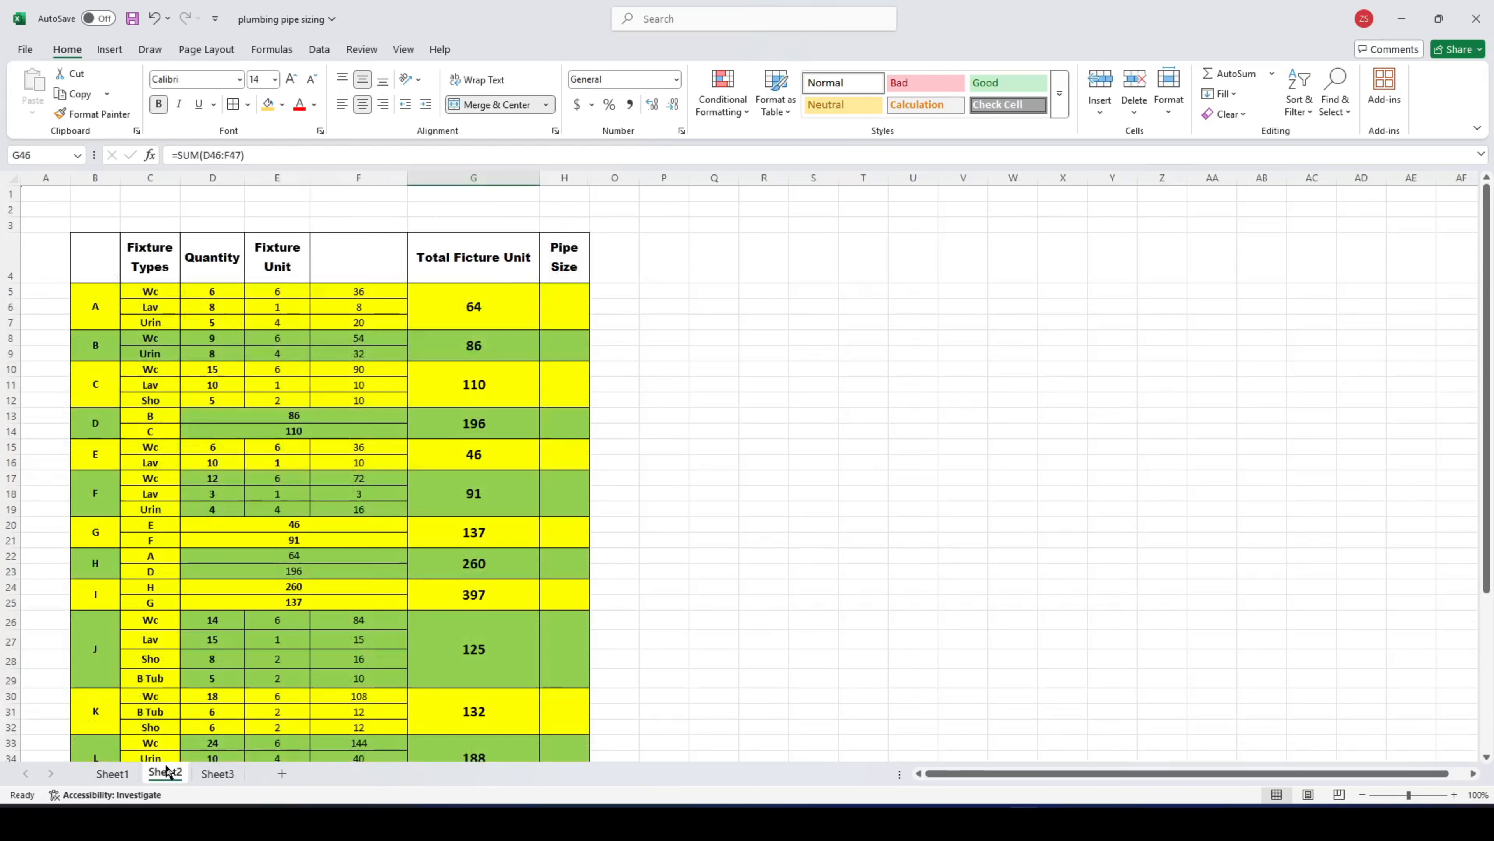
left_click(474, 312)
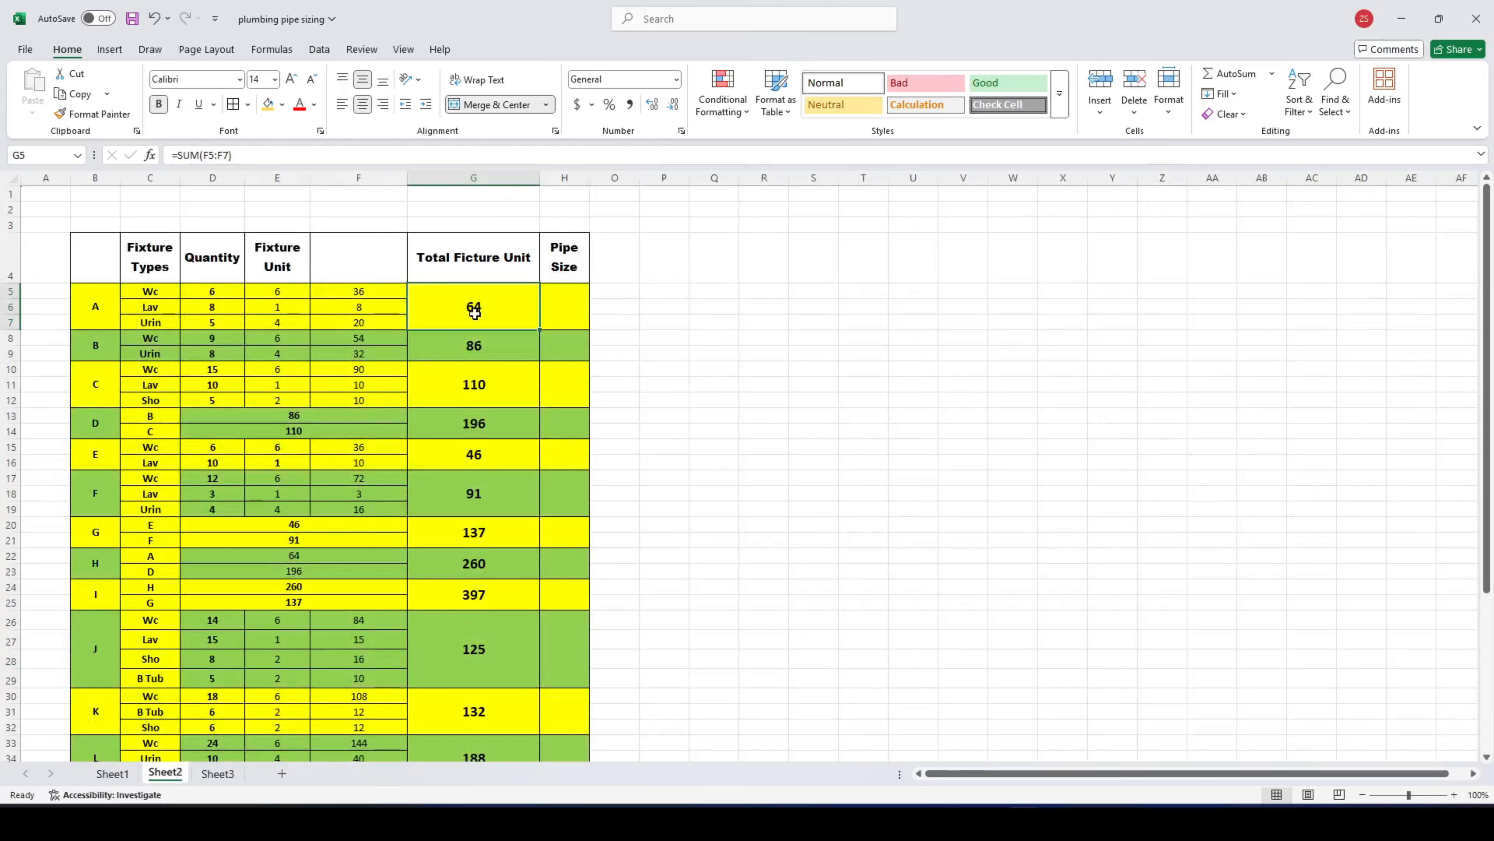
left_click(112, 773)
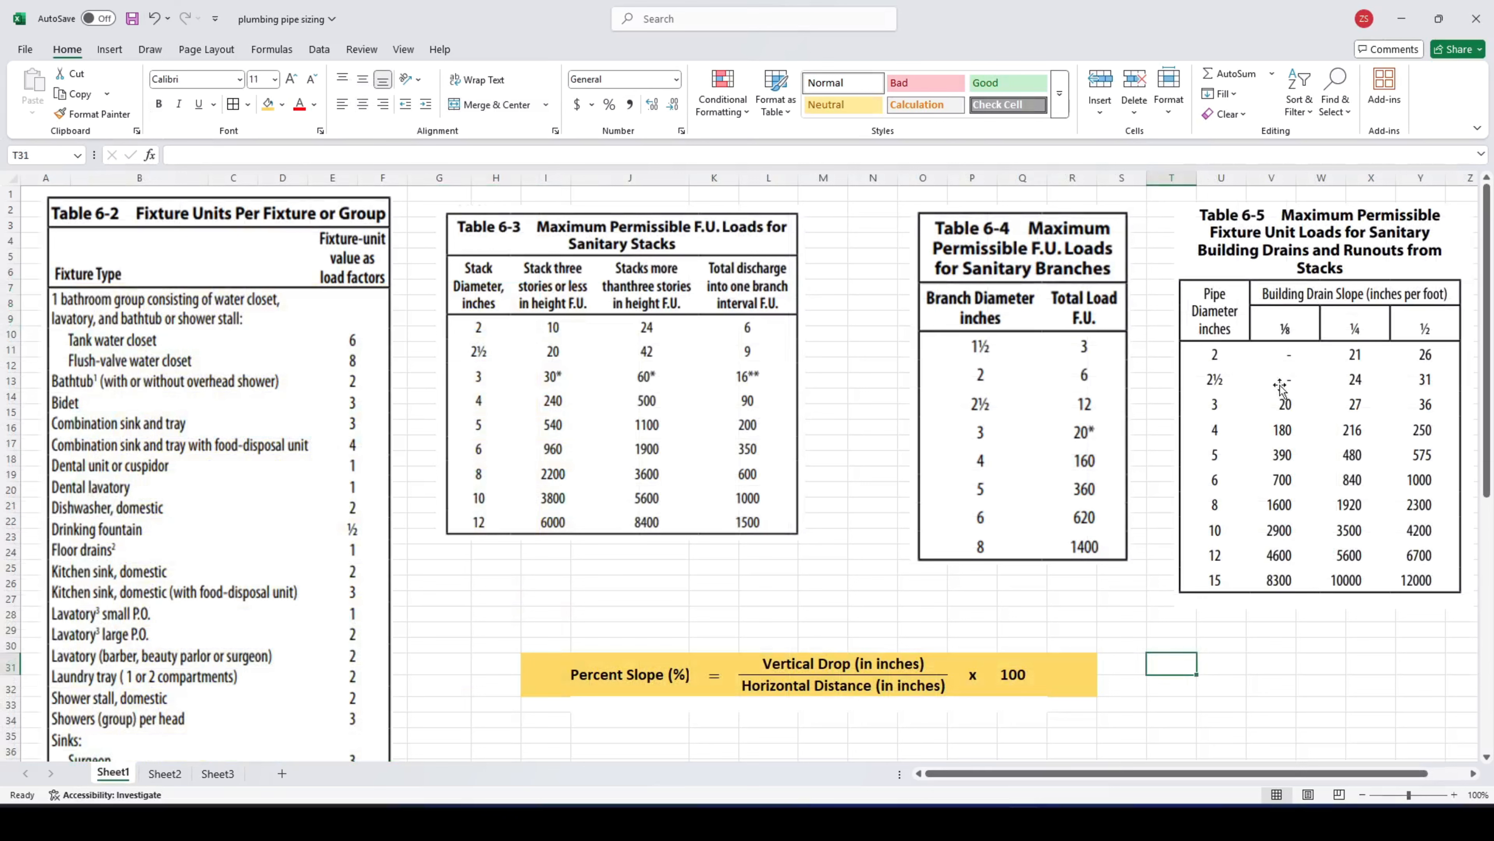
left_click(1292, 412)
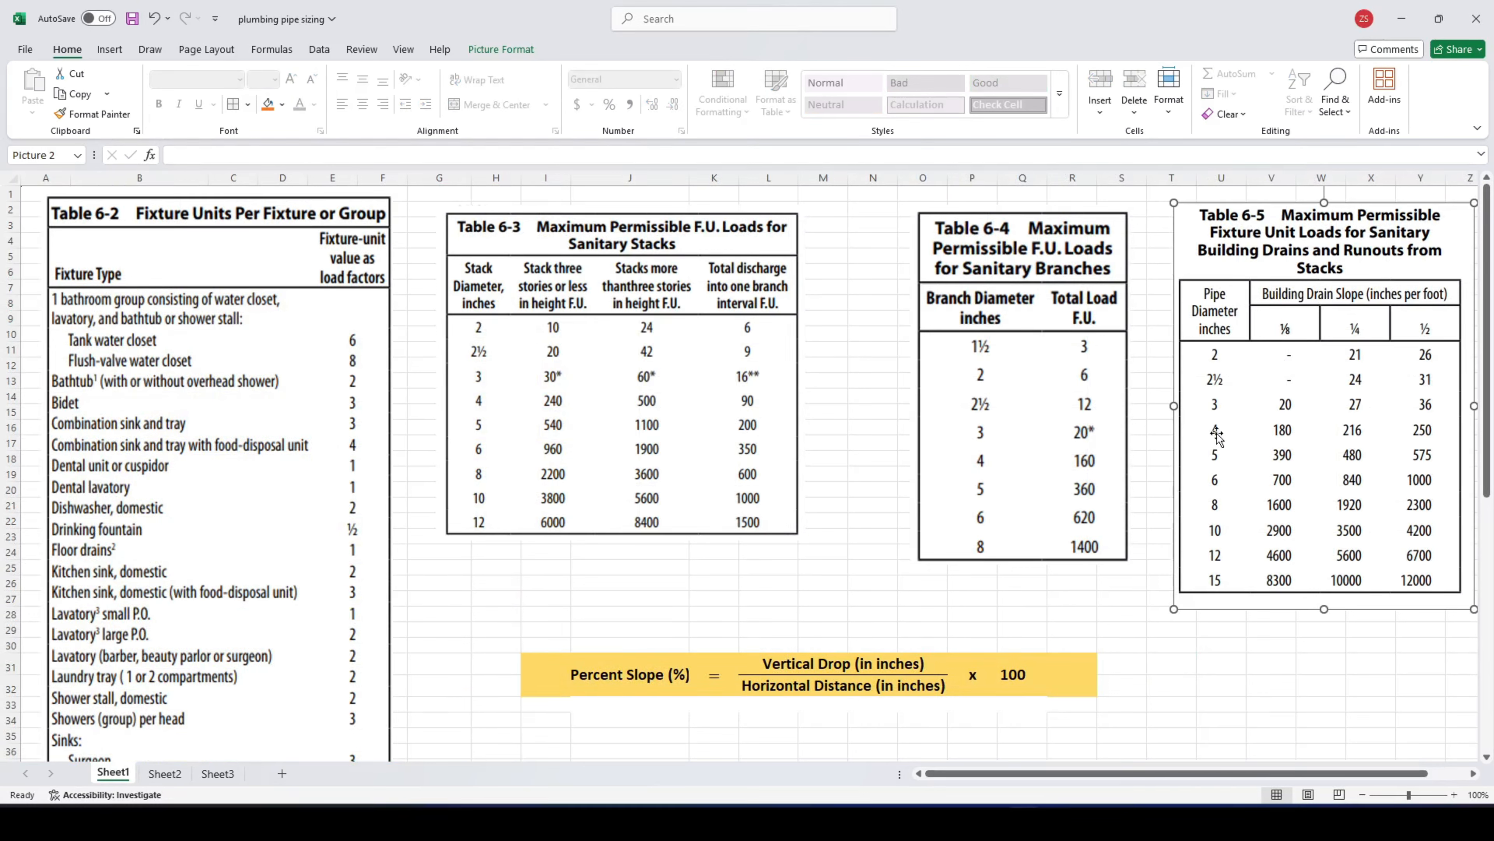
left_click(165, 773)
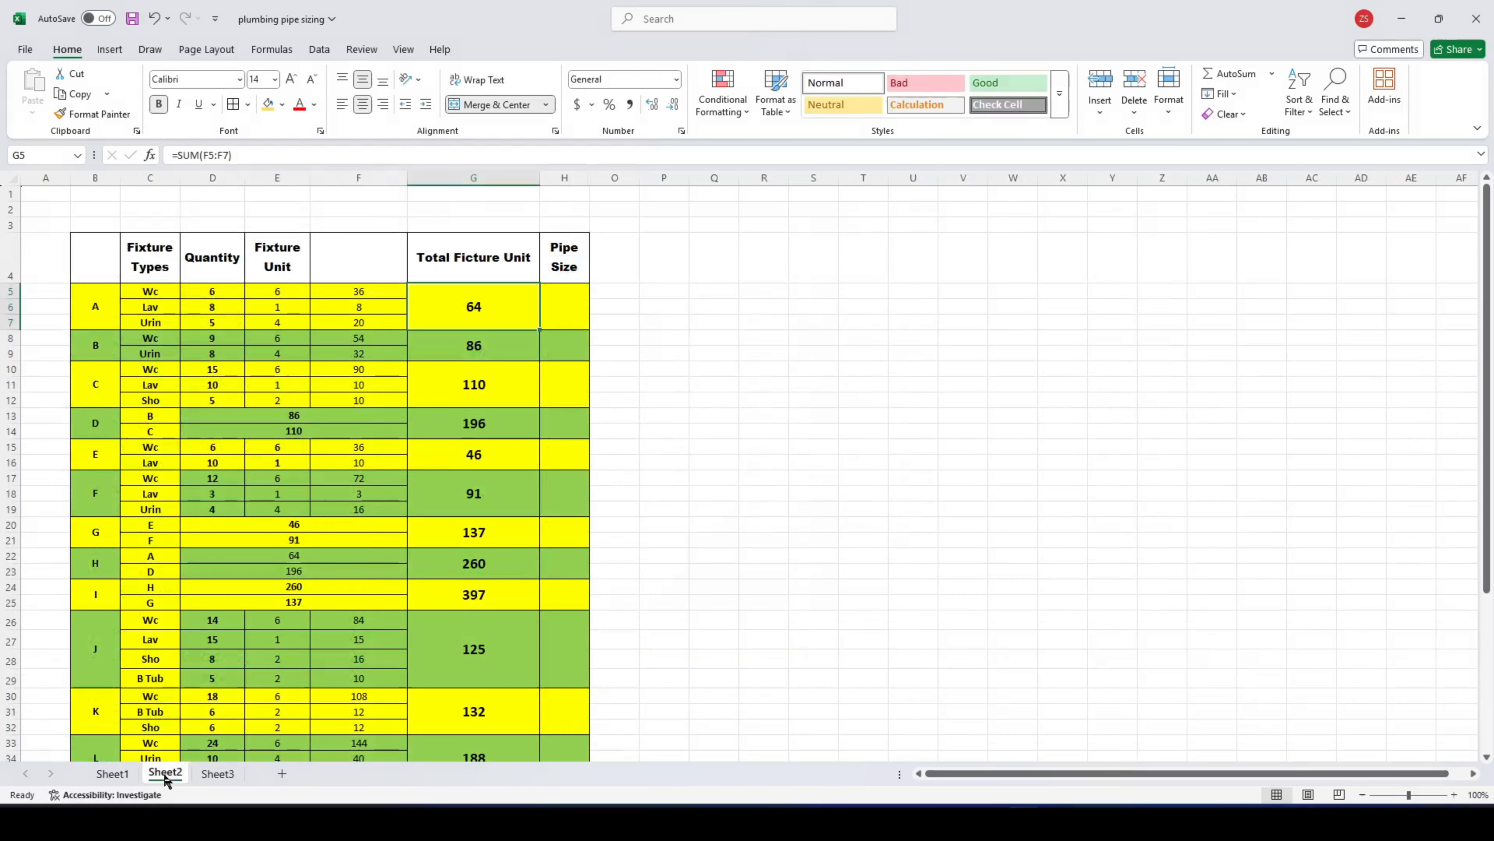
left_click(658, 406)
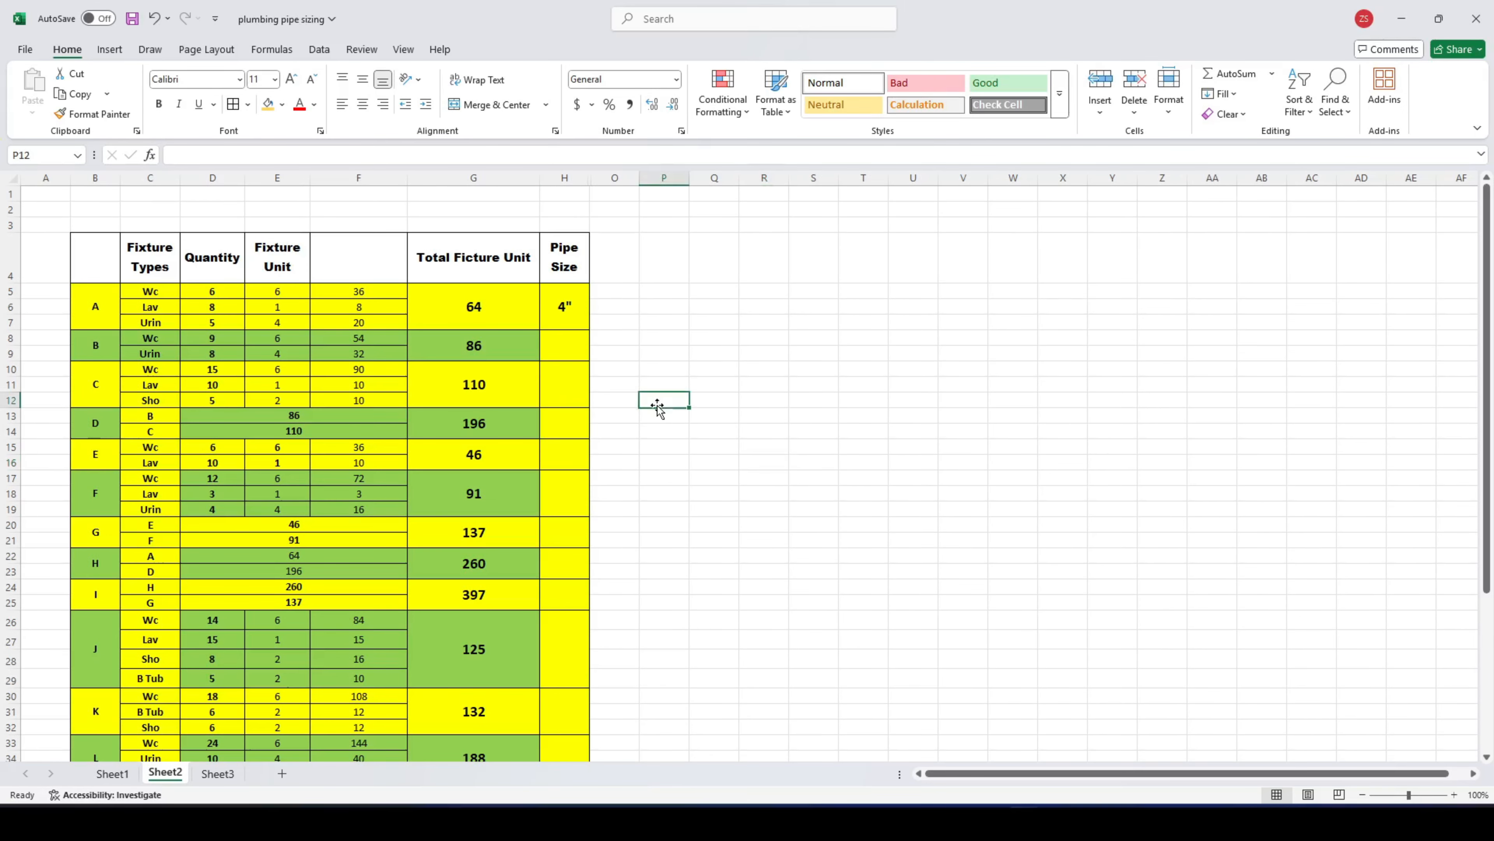
- Check segment B's total against the 1/8 slope column of Table 6-5 and set its pipe size to 4"
left_click(458, 351)
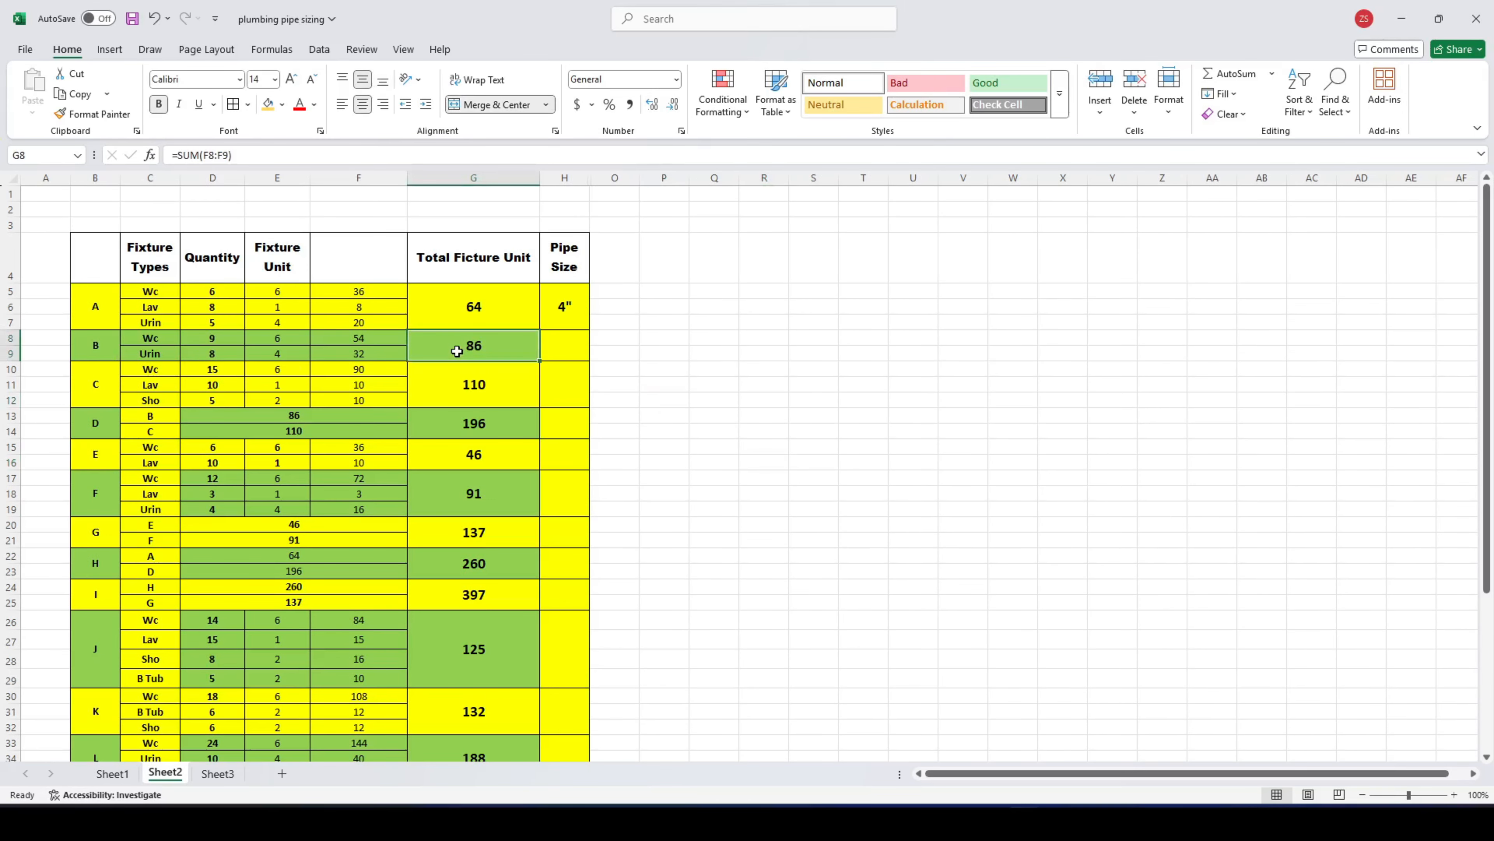
left_click(111, 773)
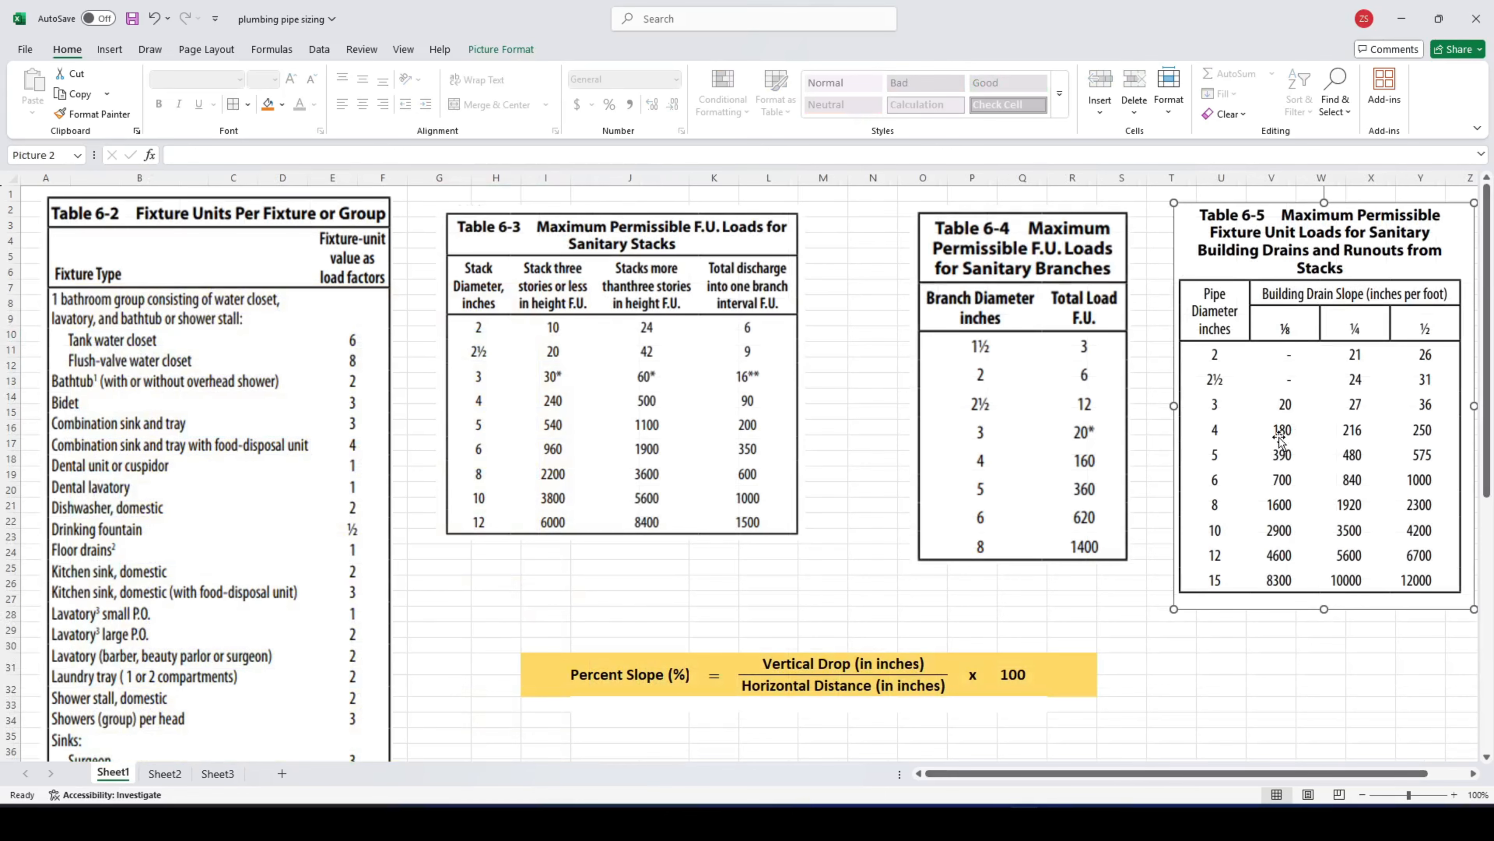
left_click(147, 774)
left_click(562, 339)
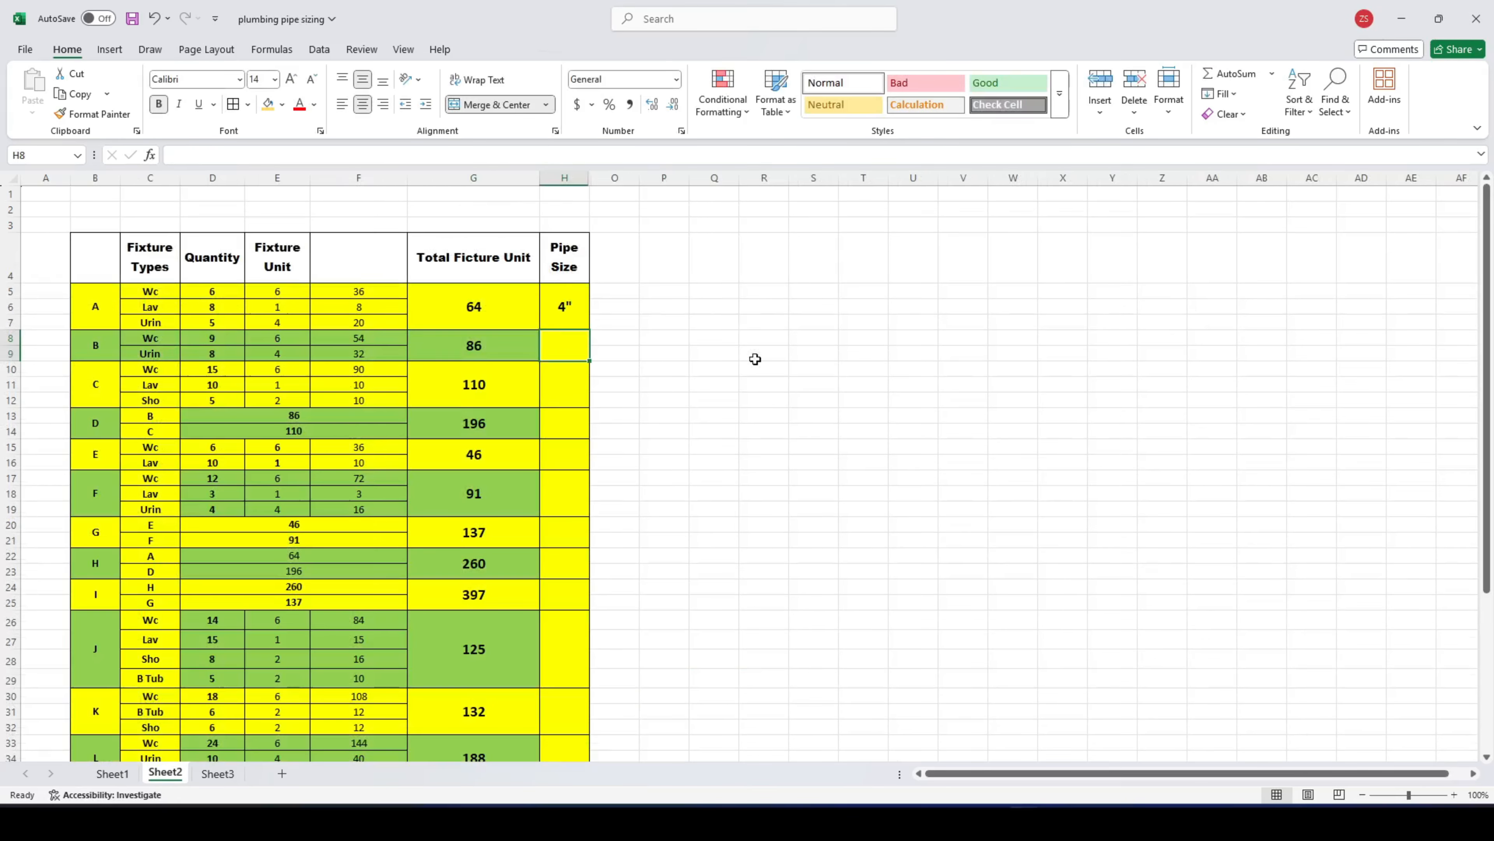
type("4")
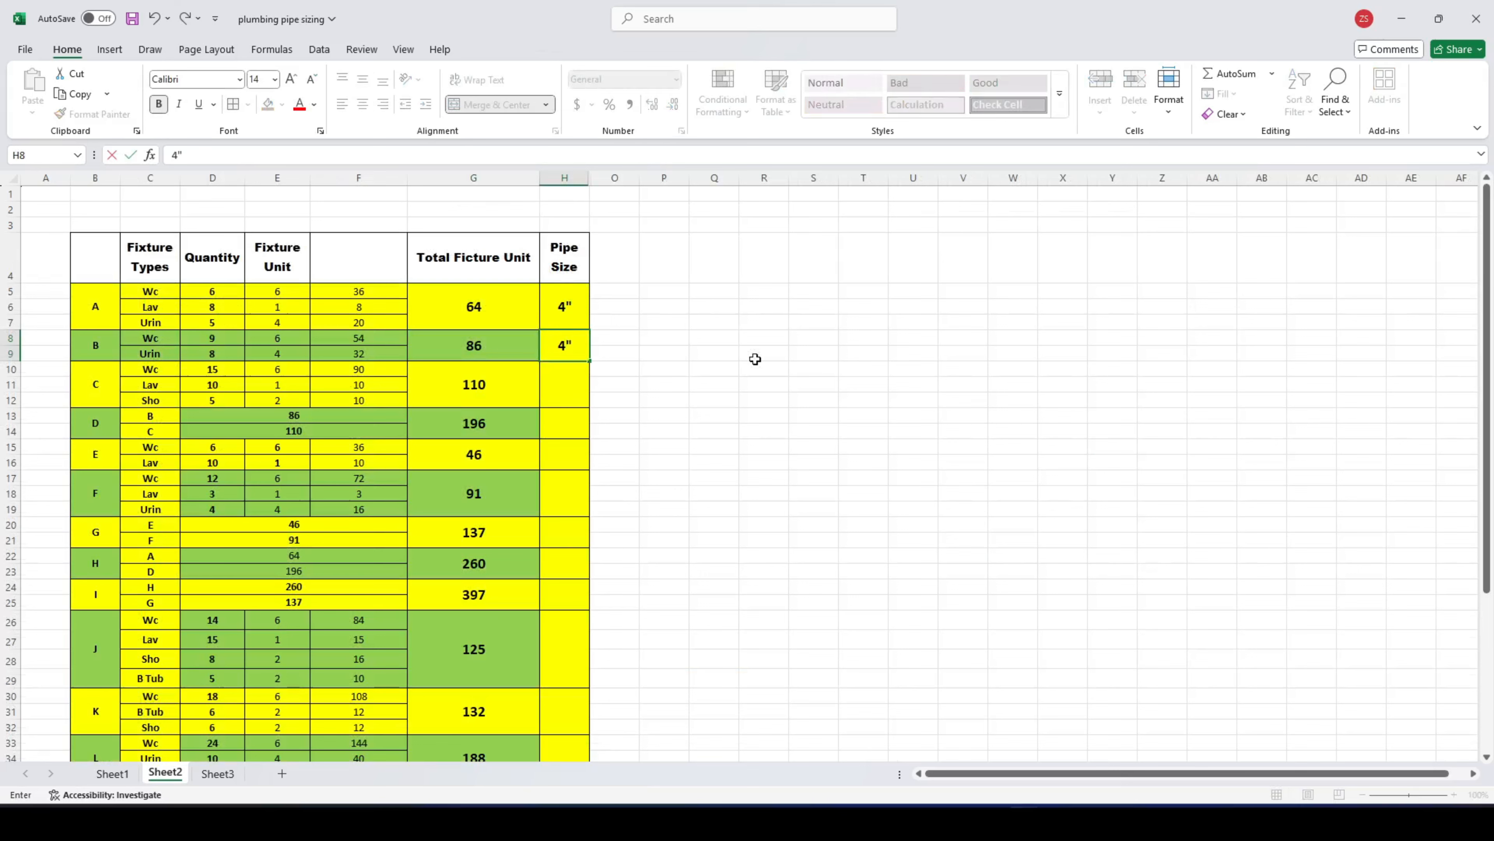
key("Return")
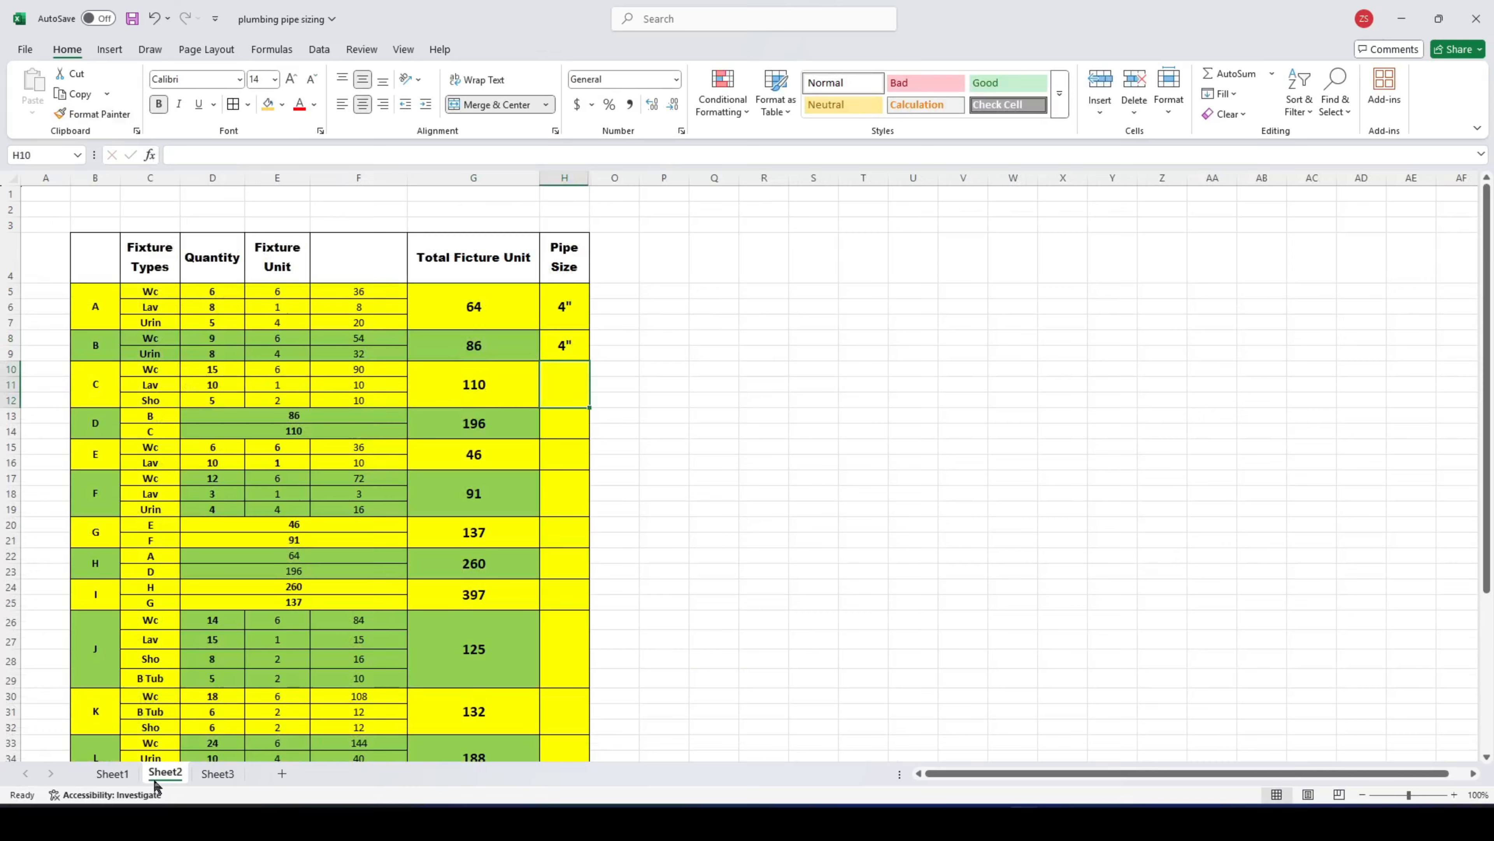
- Compare segment C's total with the building drain loads in Table 6-5 and set its pipe size to 4"
left_click(113, 774)
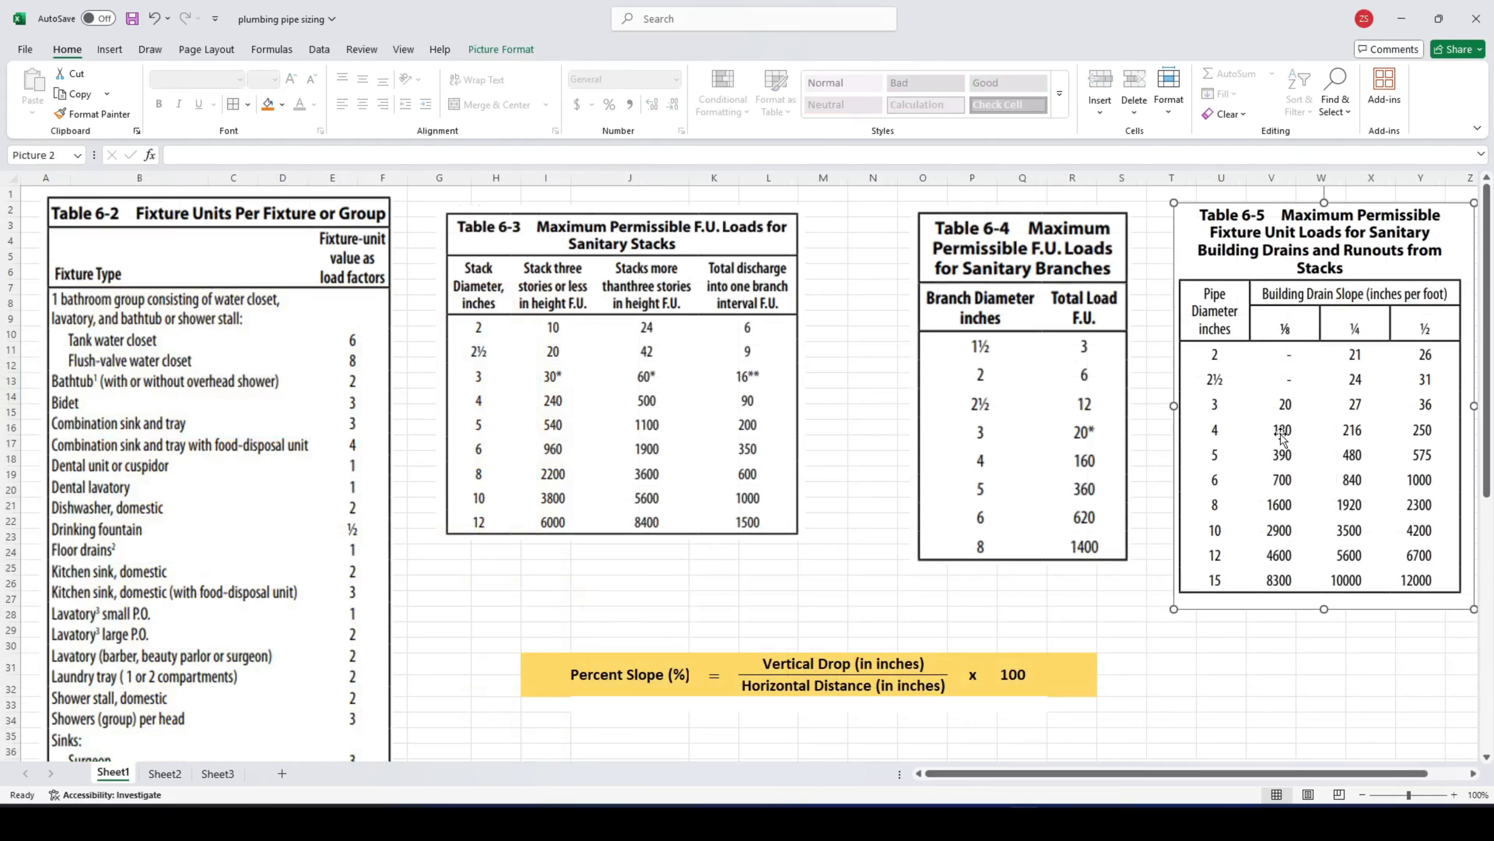
left_click(165, 773)
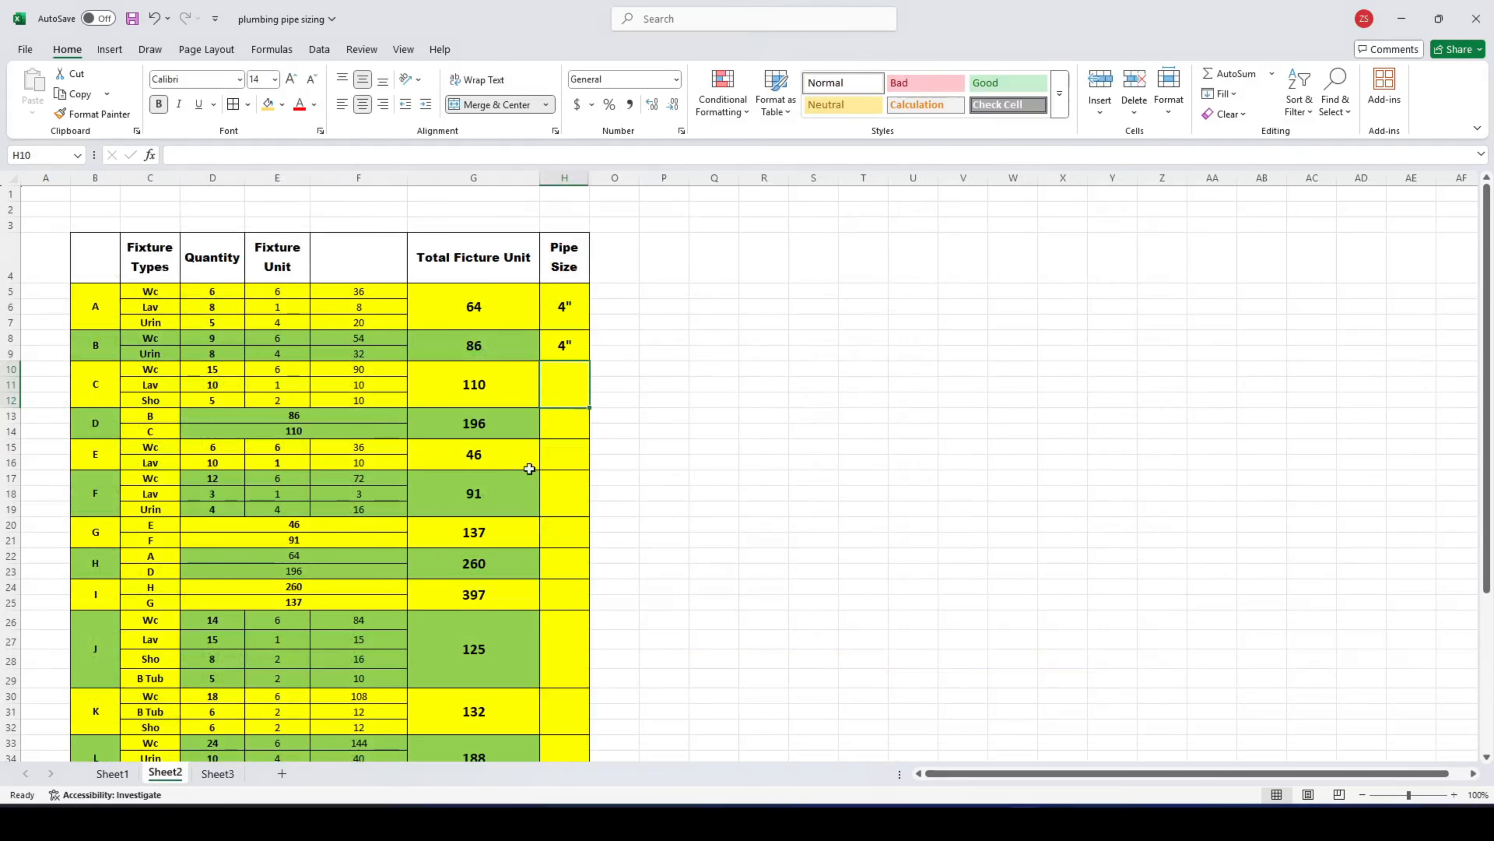
type("4\"")
key("Return")
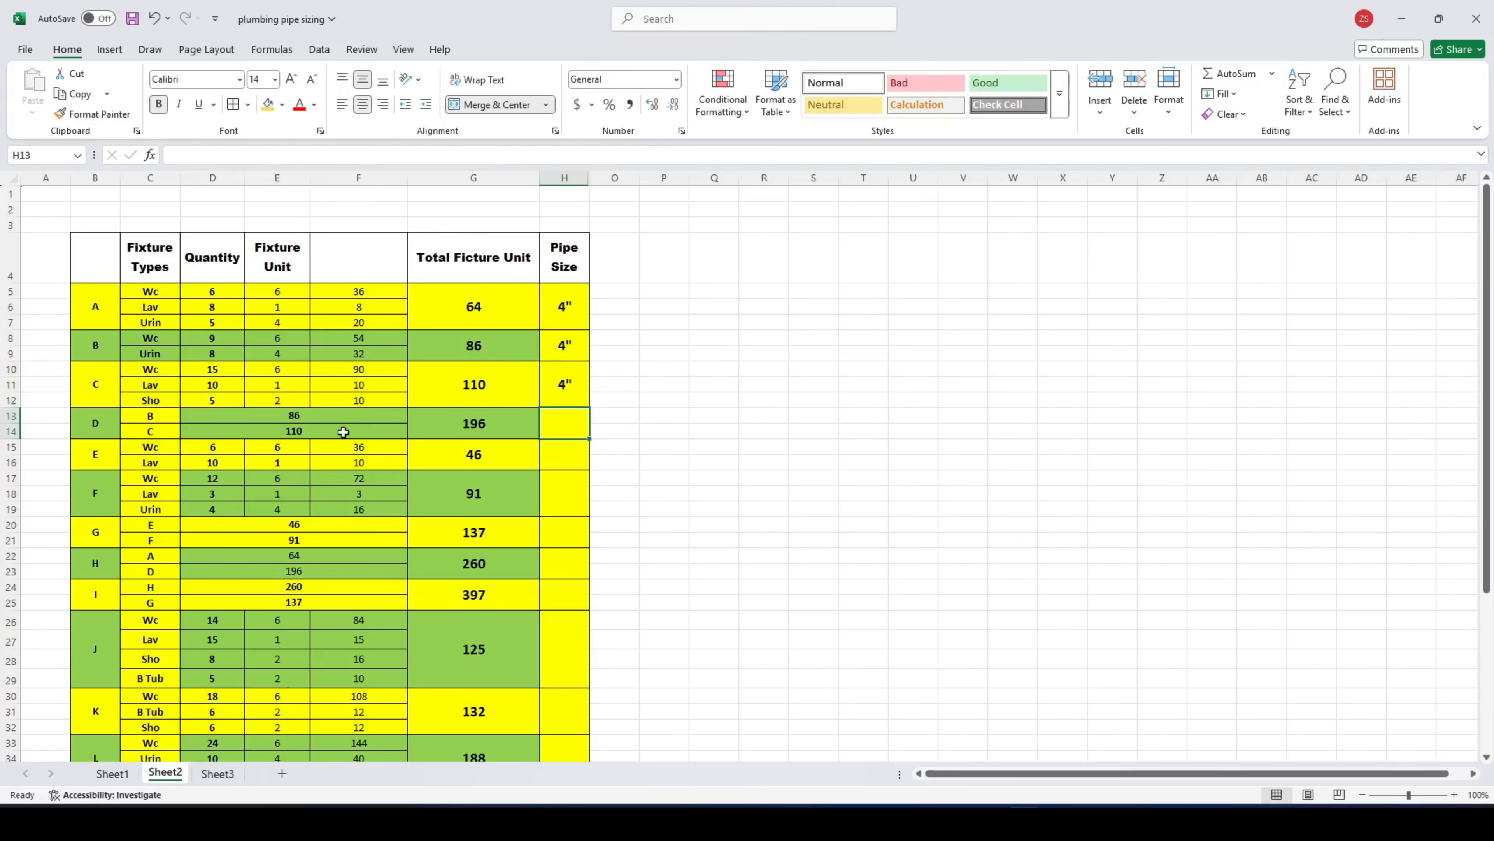
- Look up segment D's combined B and C load in Table 6-5 on Sheet1 and set its pipe size to 5"
left_click(113, 774)
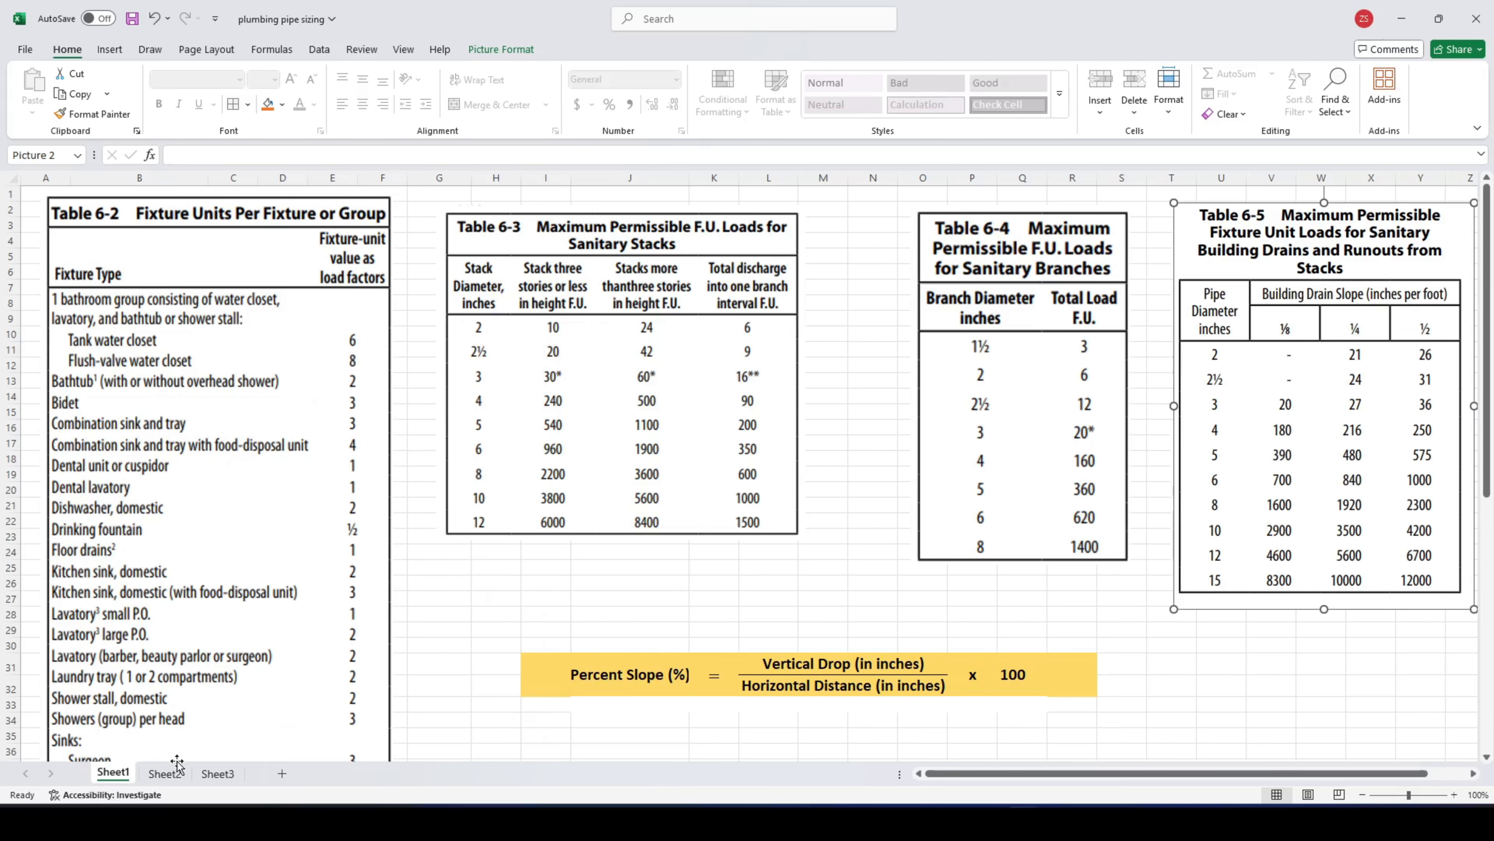
left_click(165, 773)
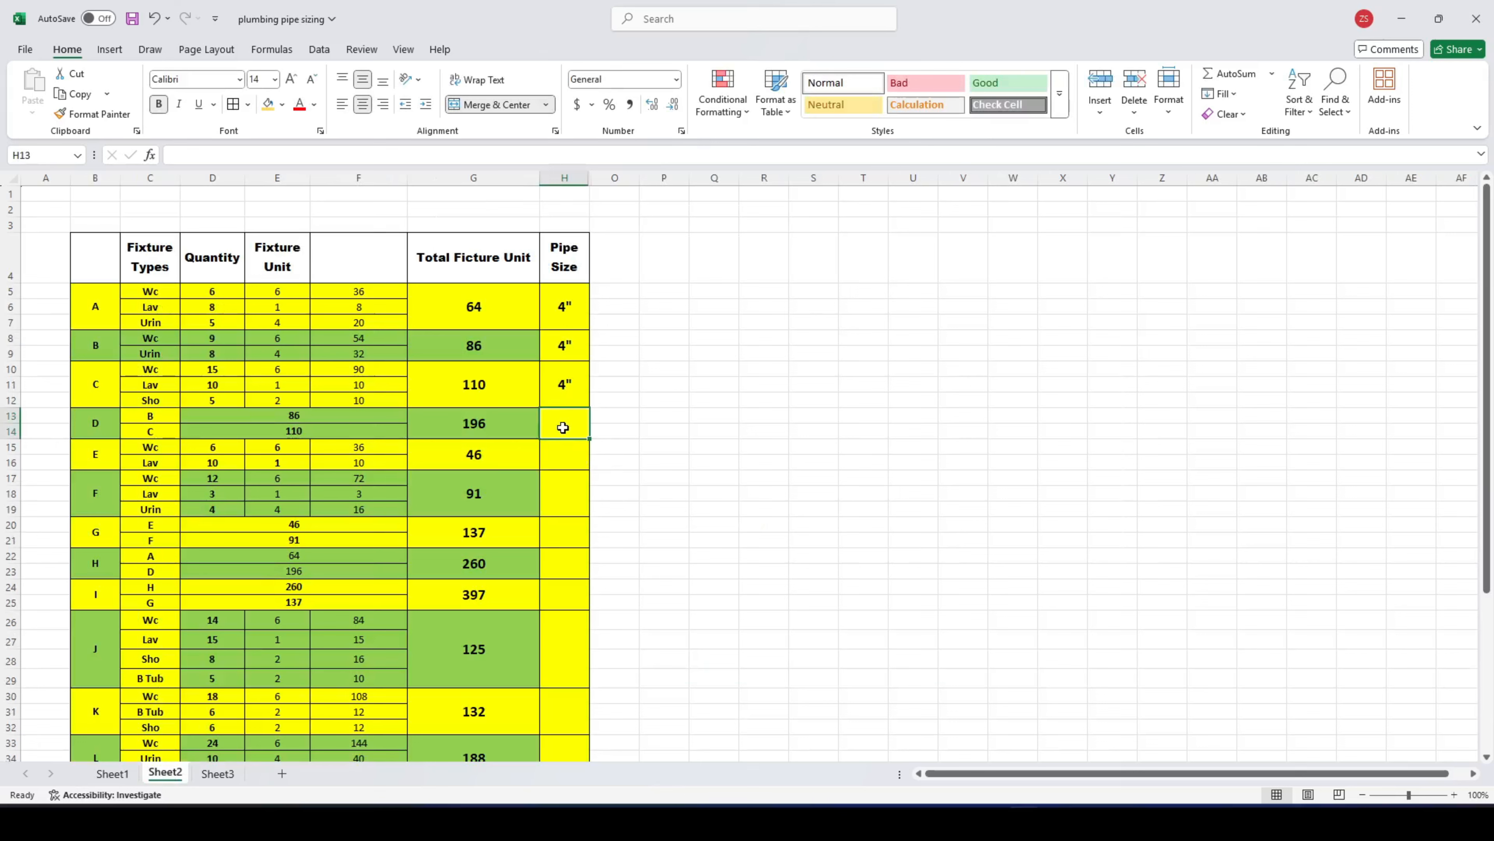
type("5\"")
key("Return")
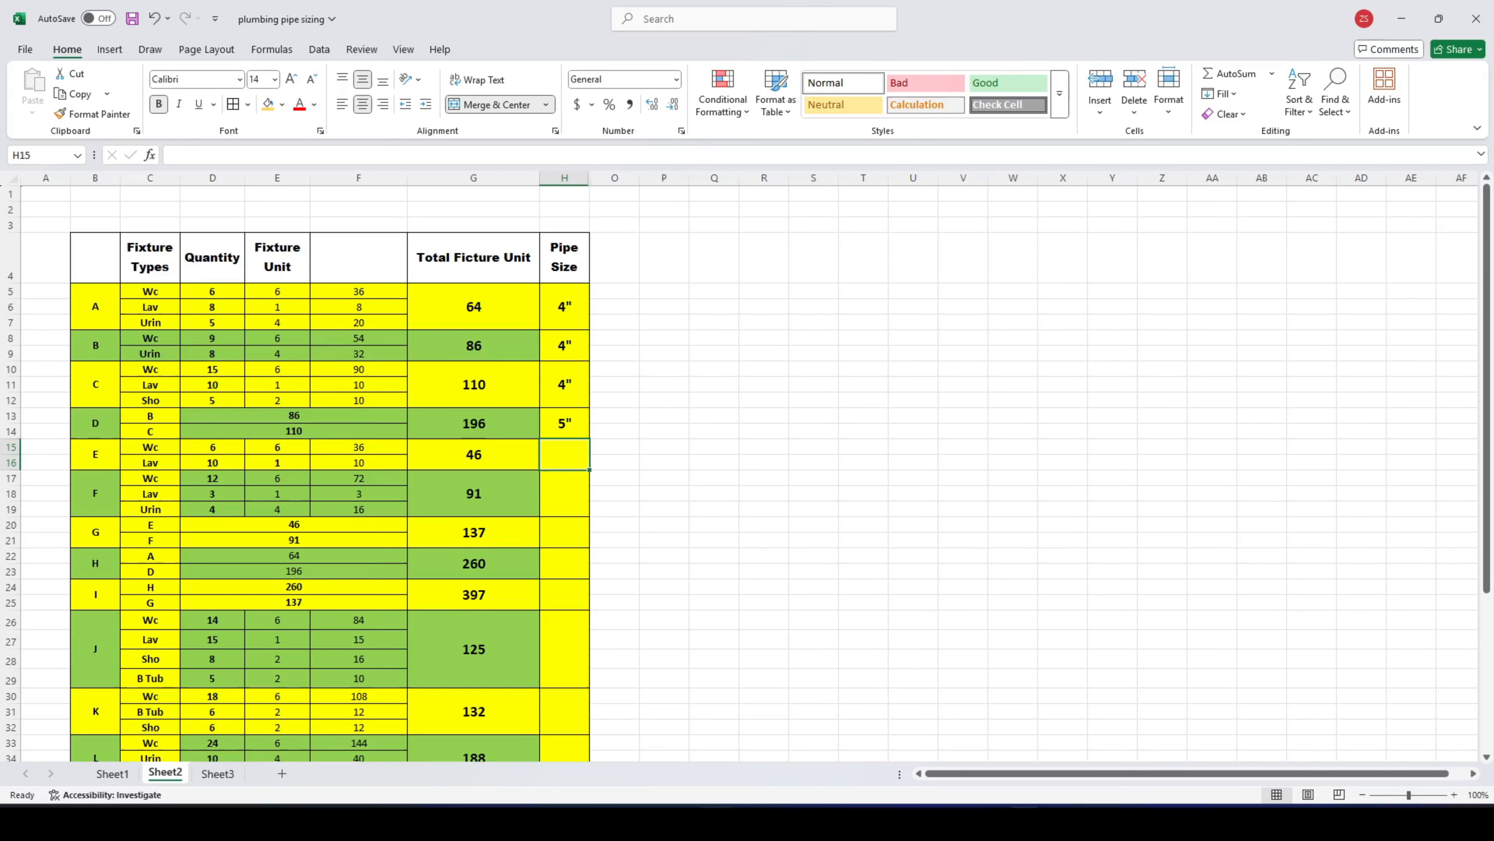
left_click(705, 542)
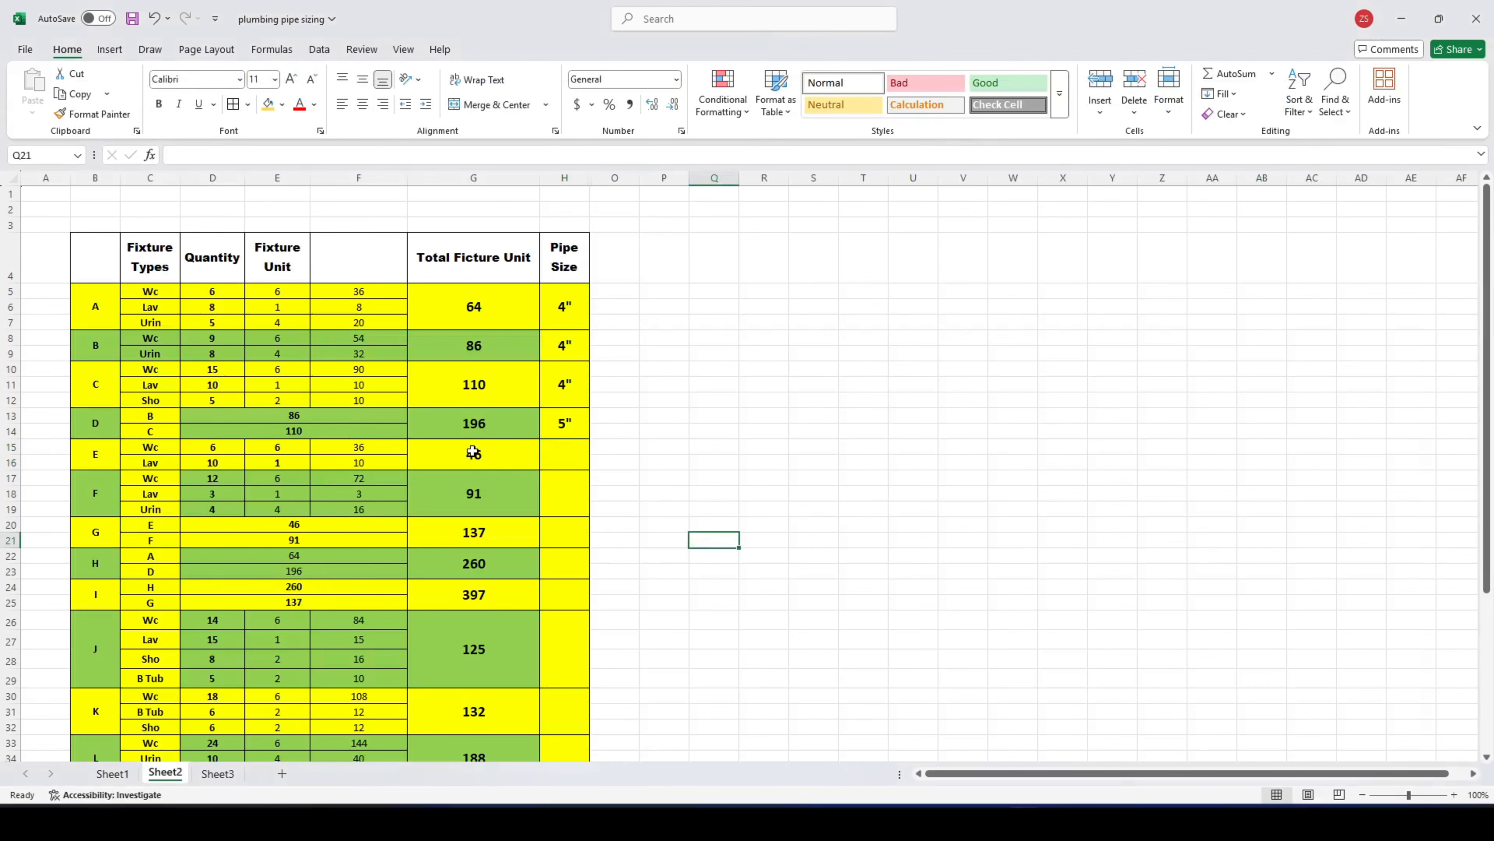
- Check the totals of segments E and F against Table 6-5 on Sheet1 and enter a 4" pipe size for each
left_click(112, 773)
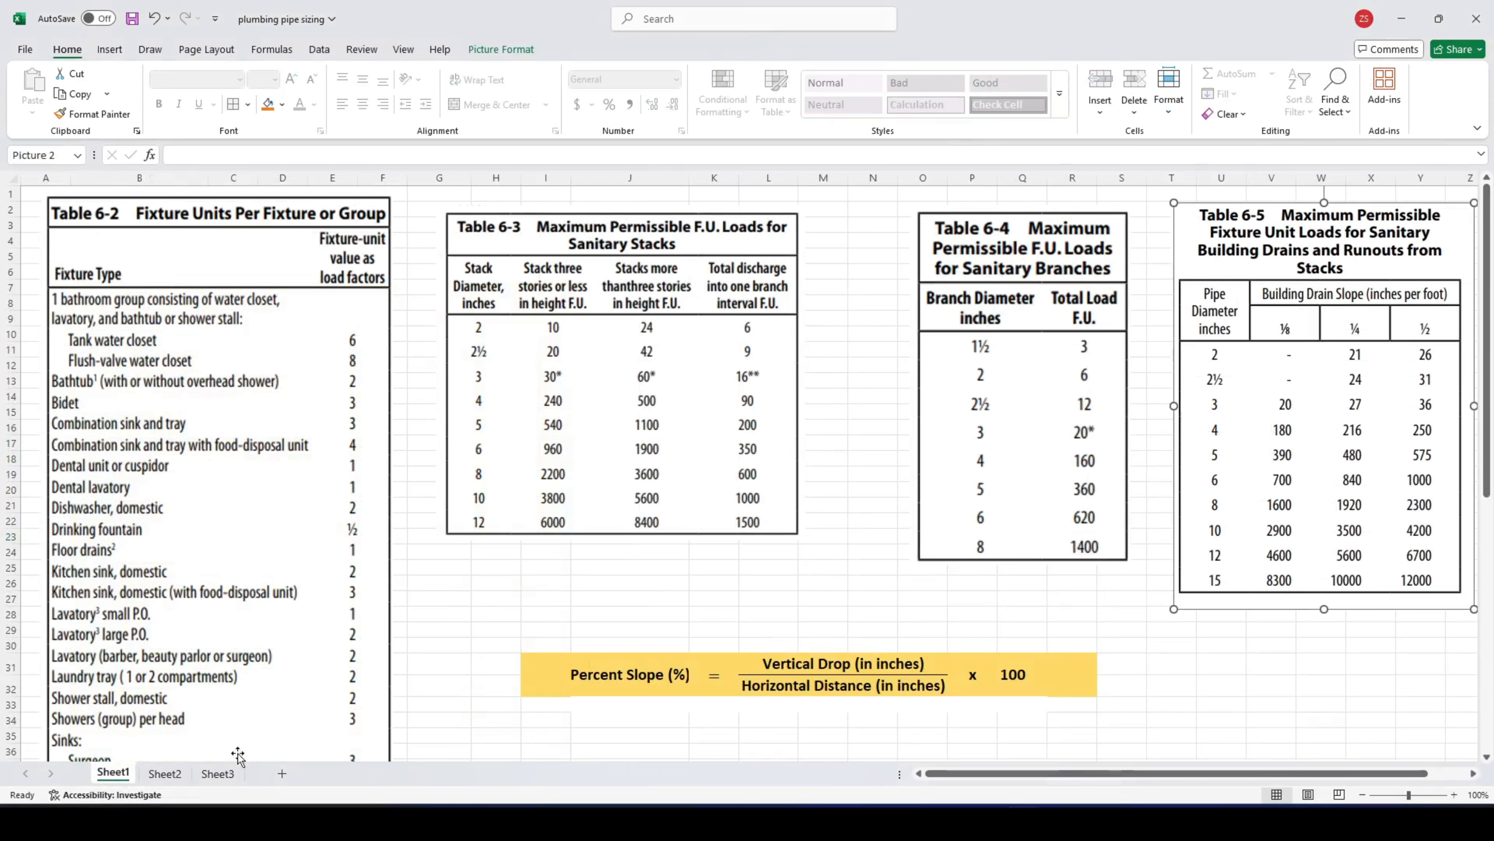
left_click(164, 773)
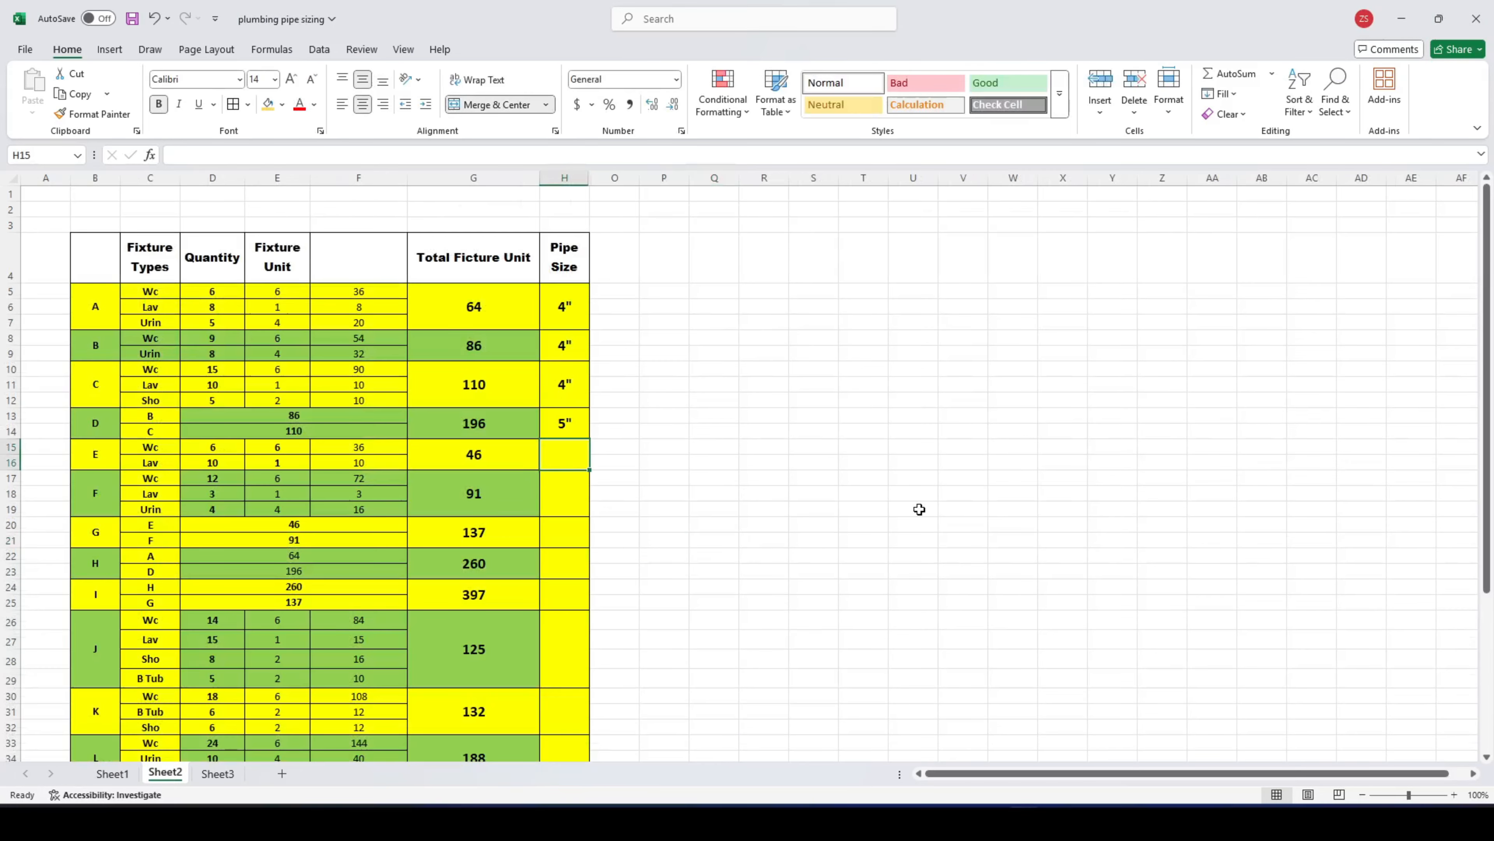
type("4\"")
key("Return")
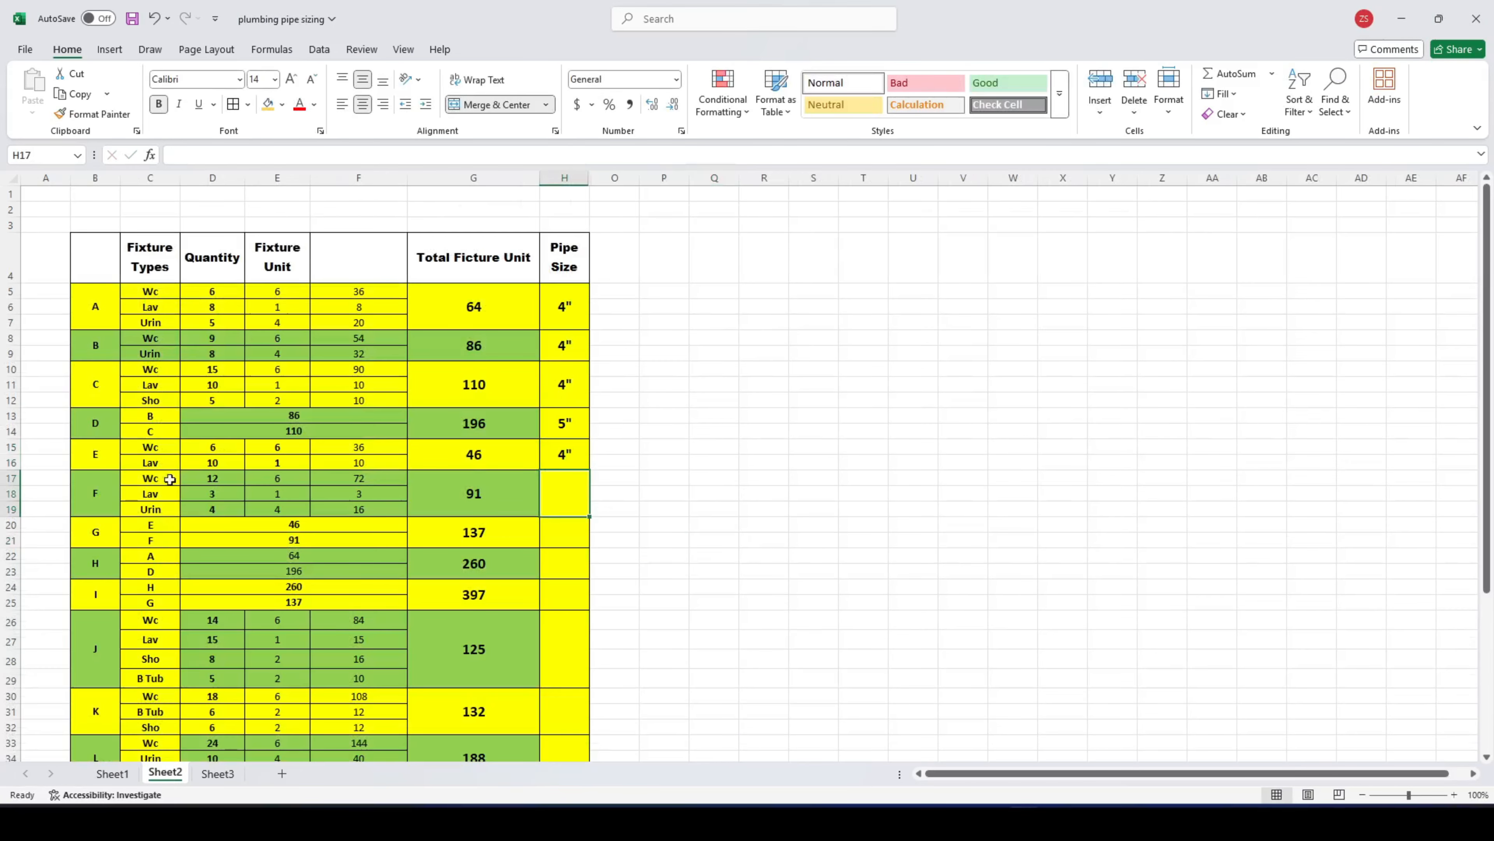
left_click(117, 776)
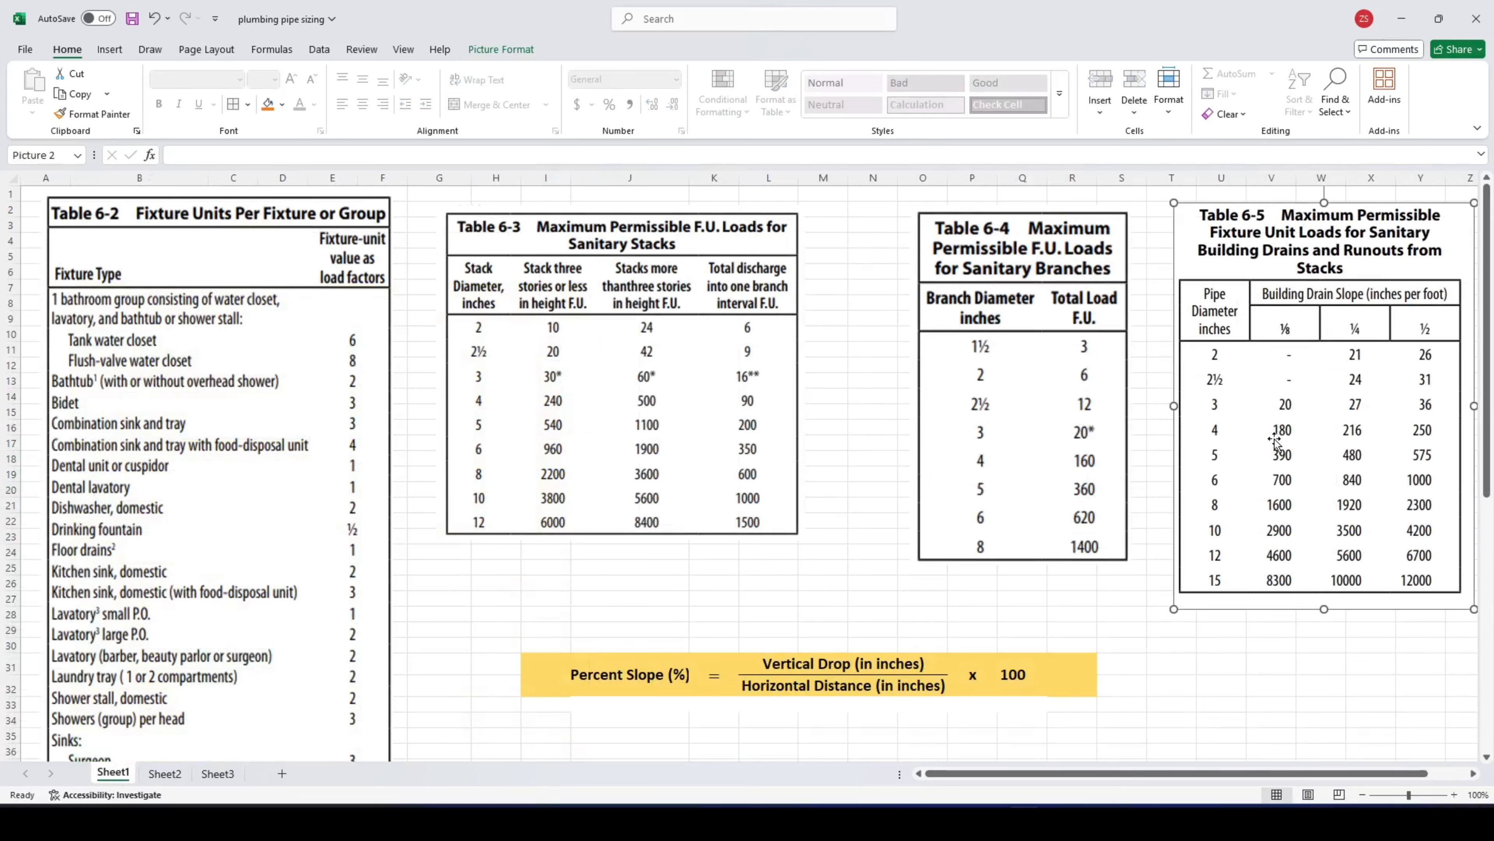
left_click(165, 773)
type("4\"")
key("Return")
- Look up segments G and H in the building drain table on Sheet1, entering pipe sizes of 4" for G and 5" for H
left_click(113, 773)
left_click(166, 773)
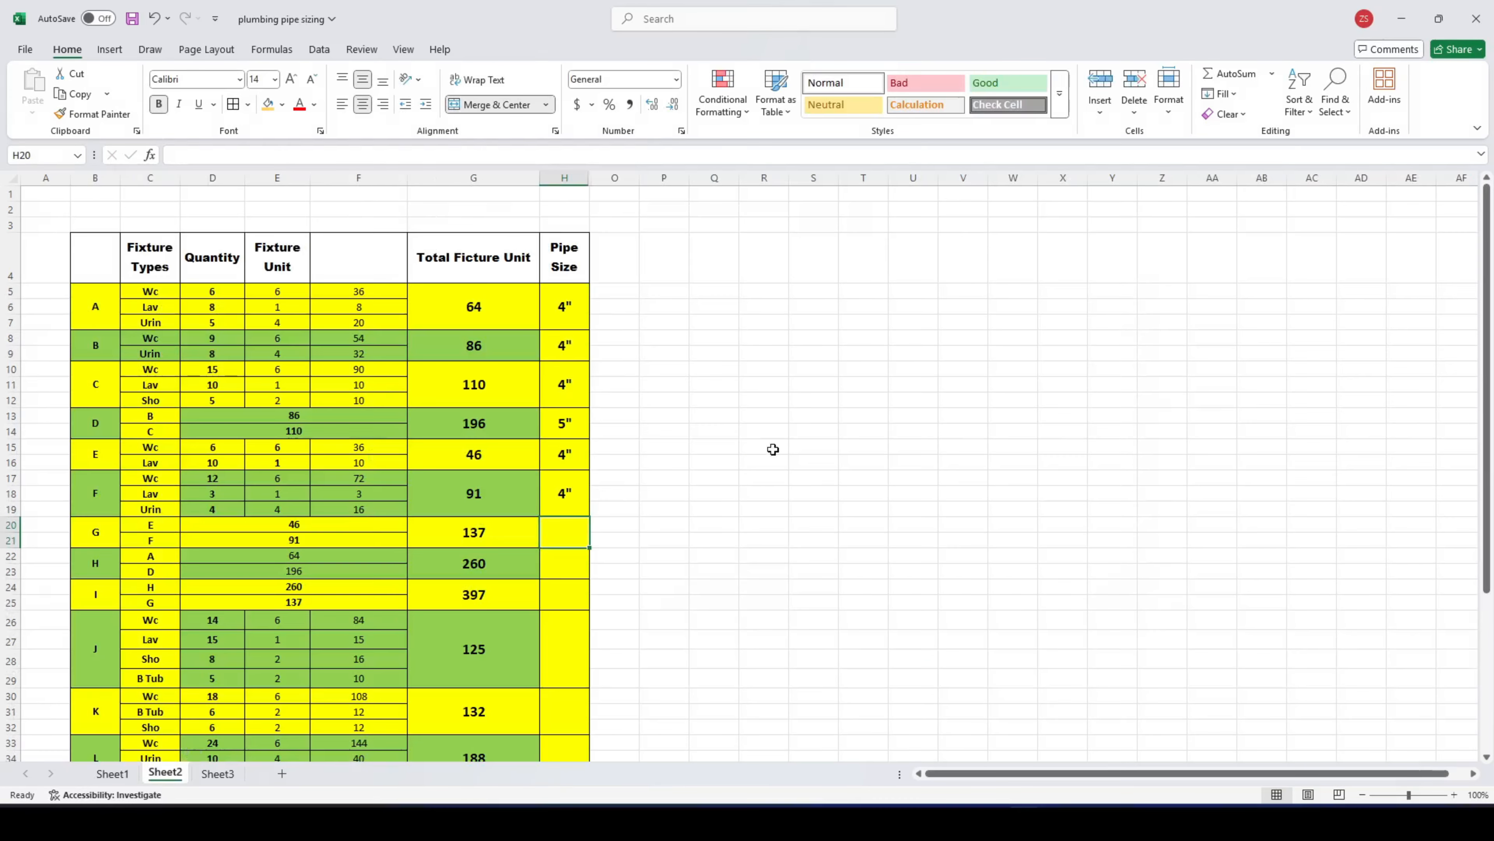
type("4\"")
key("Return")
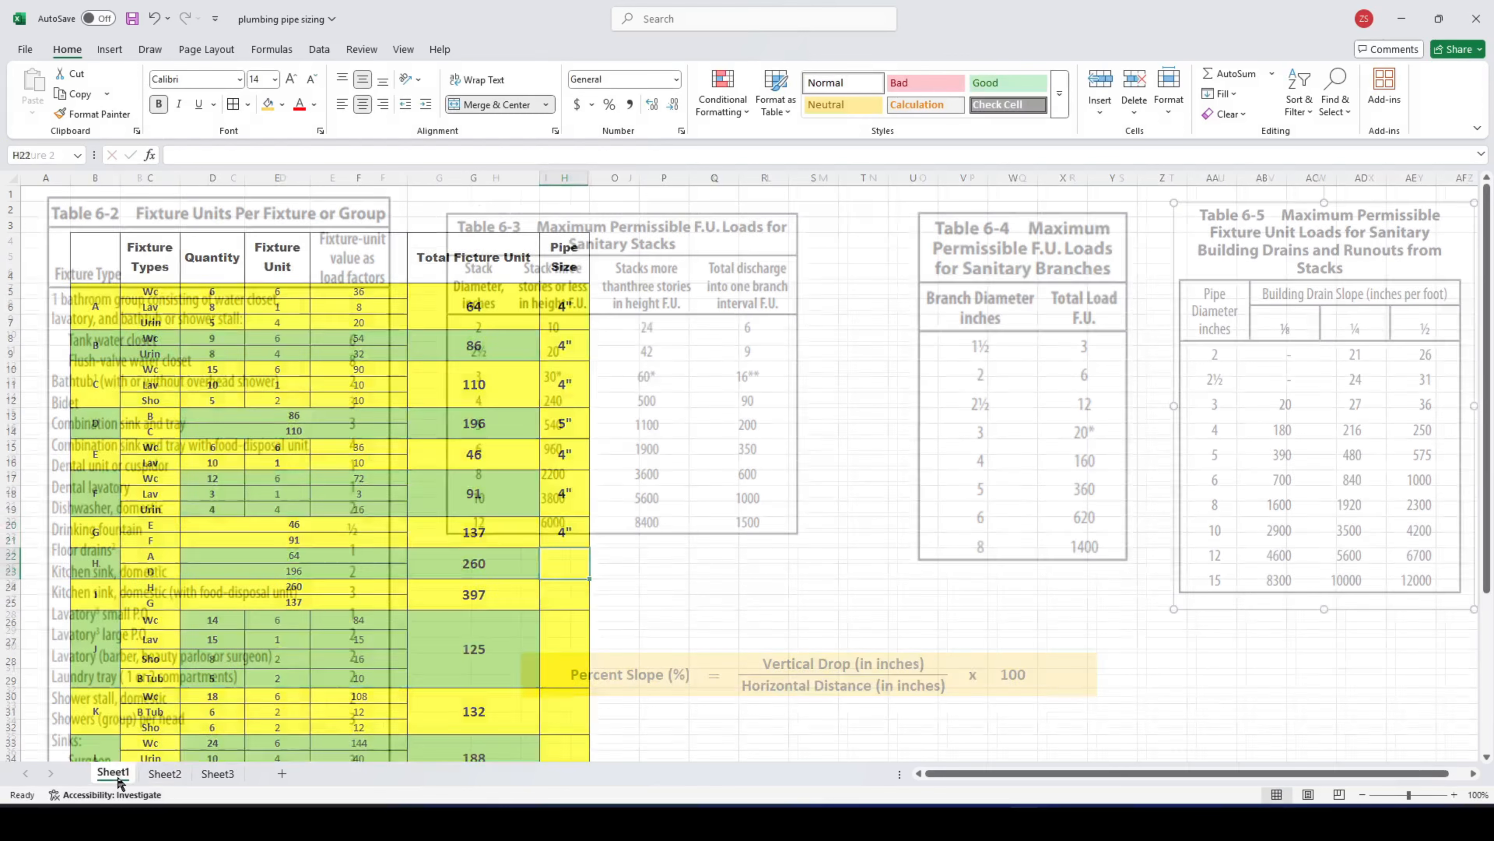
left_click(118, 774)
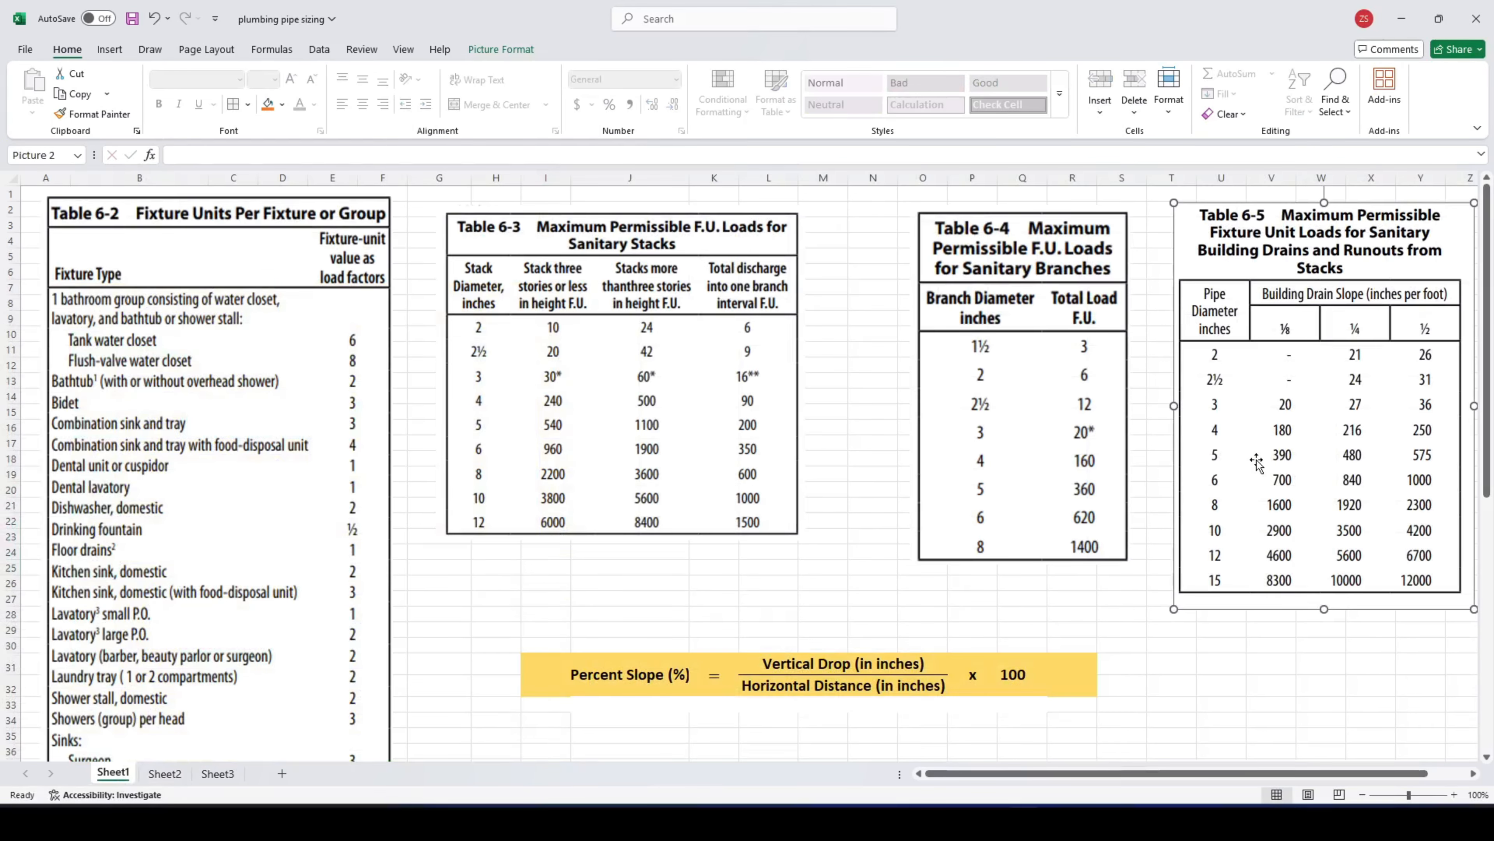
left_click(166, 773)
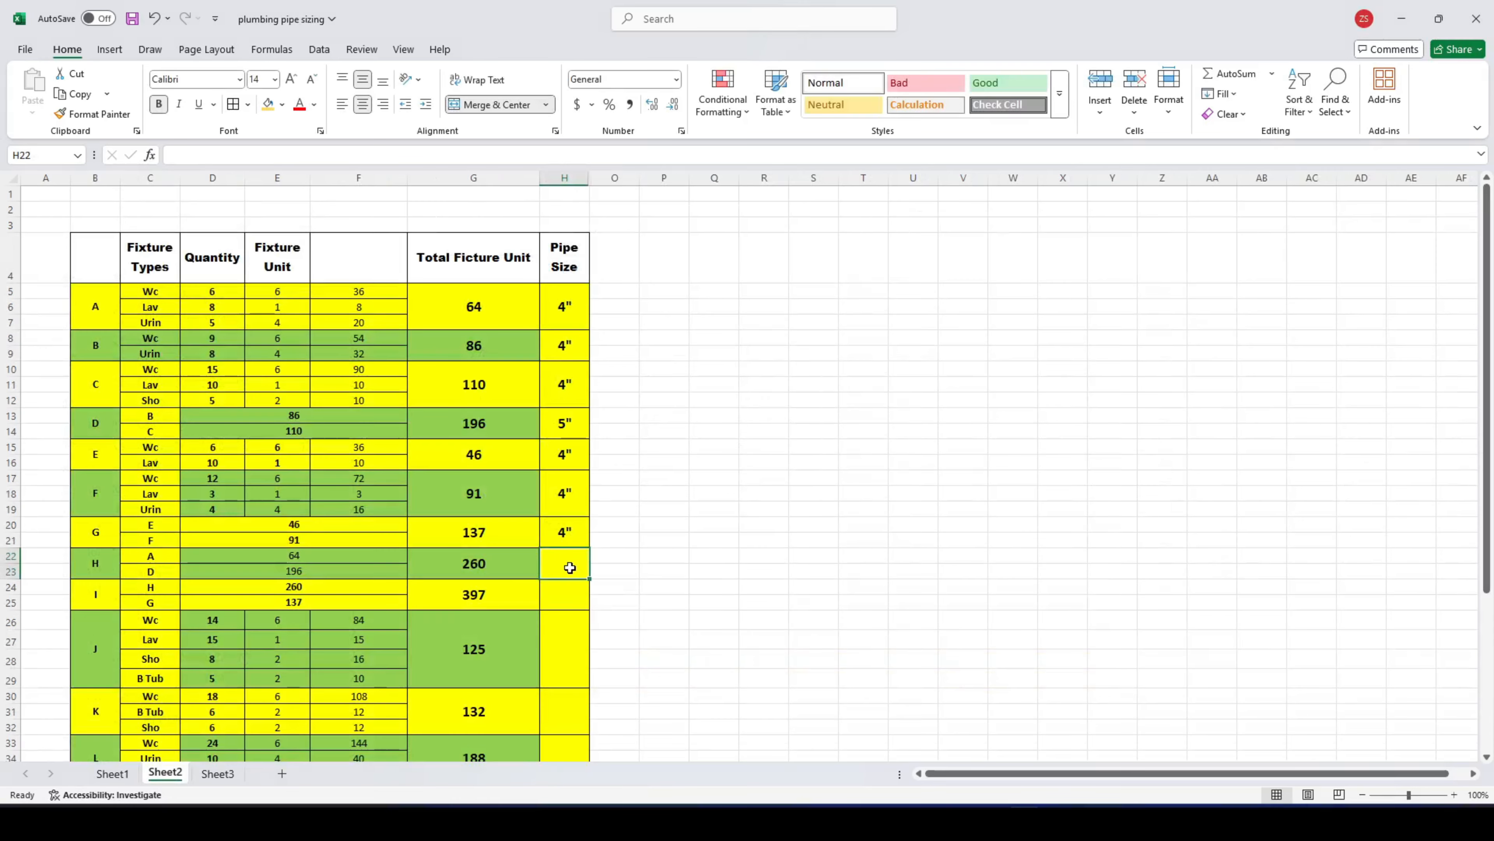
type("5")
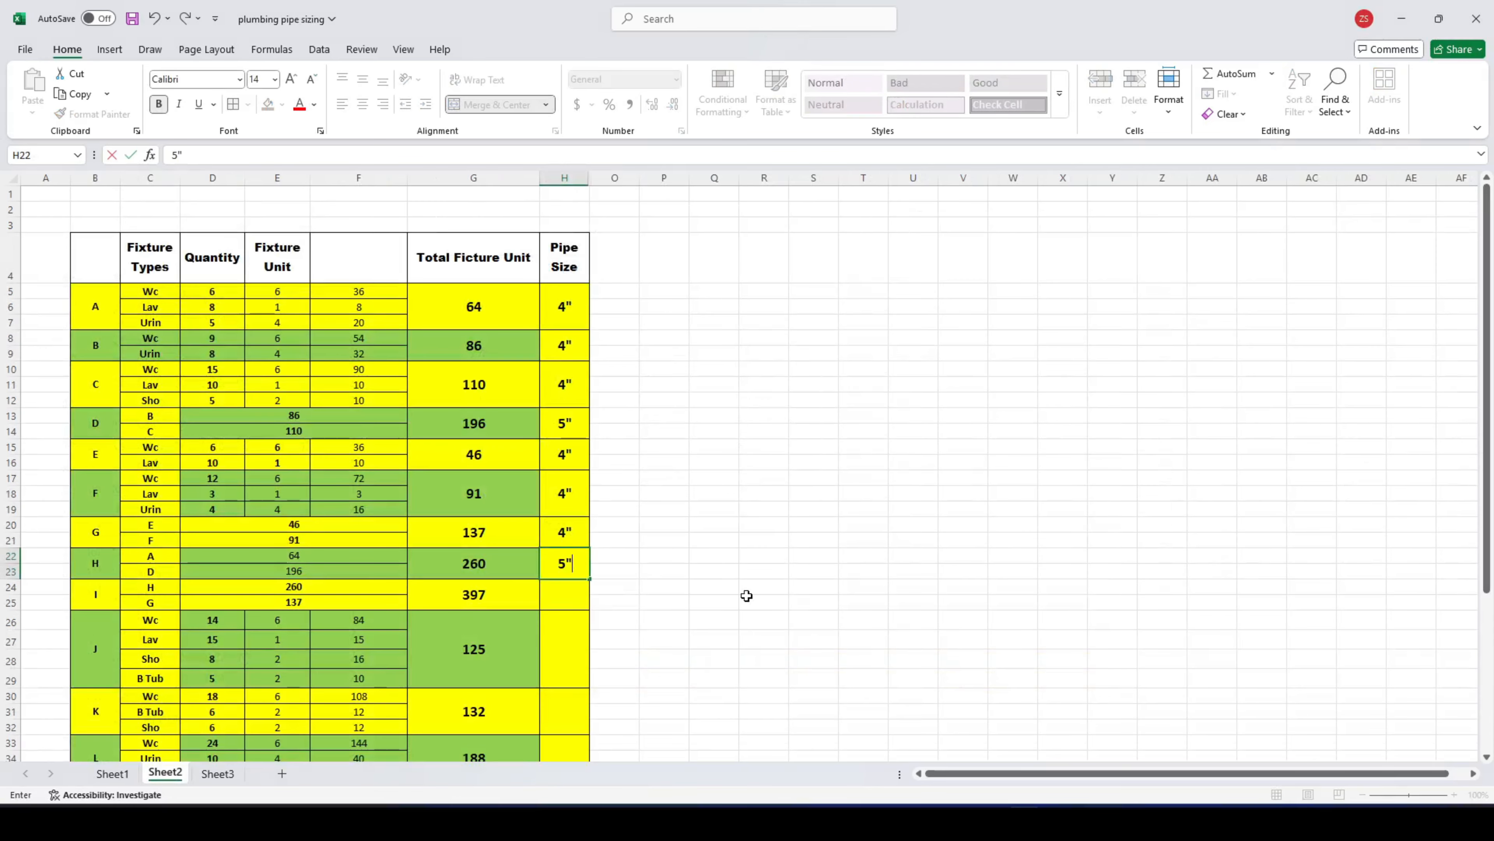
key("Return")
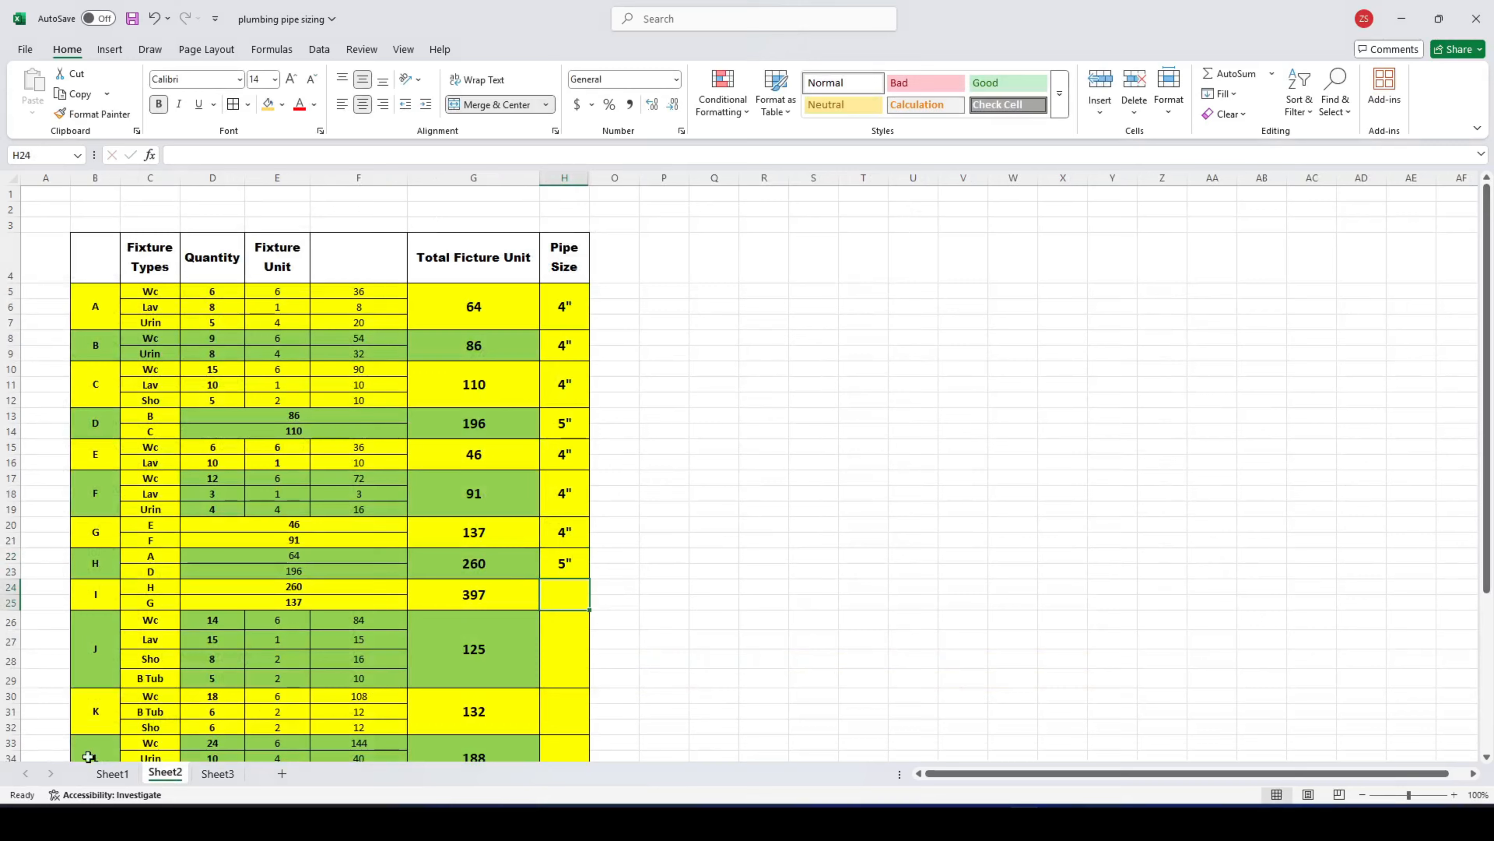
- Compare segment I's total with the 1/8 slope loads in Table 6-5 and set its pipe size to 6"
left_click(114, 772)
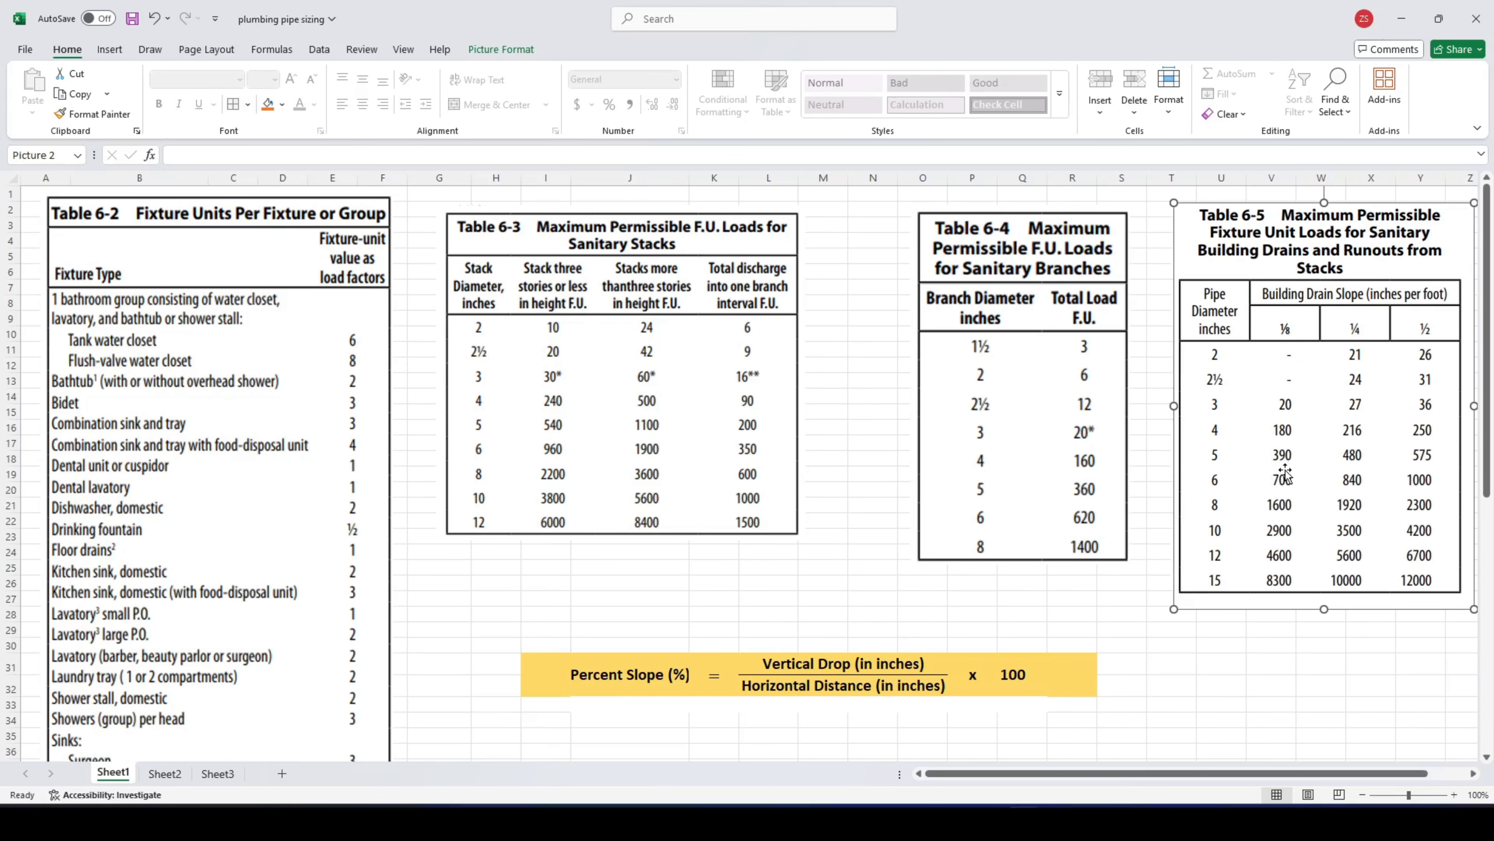
left_click(165, 774)
type("6")
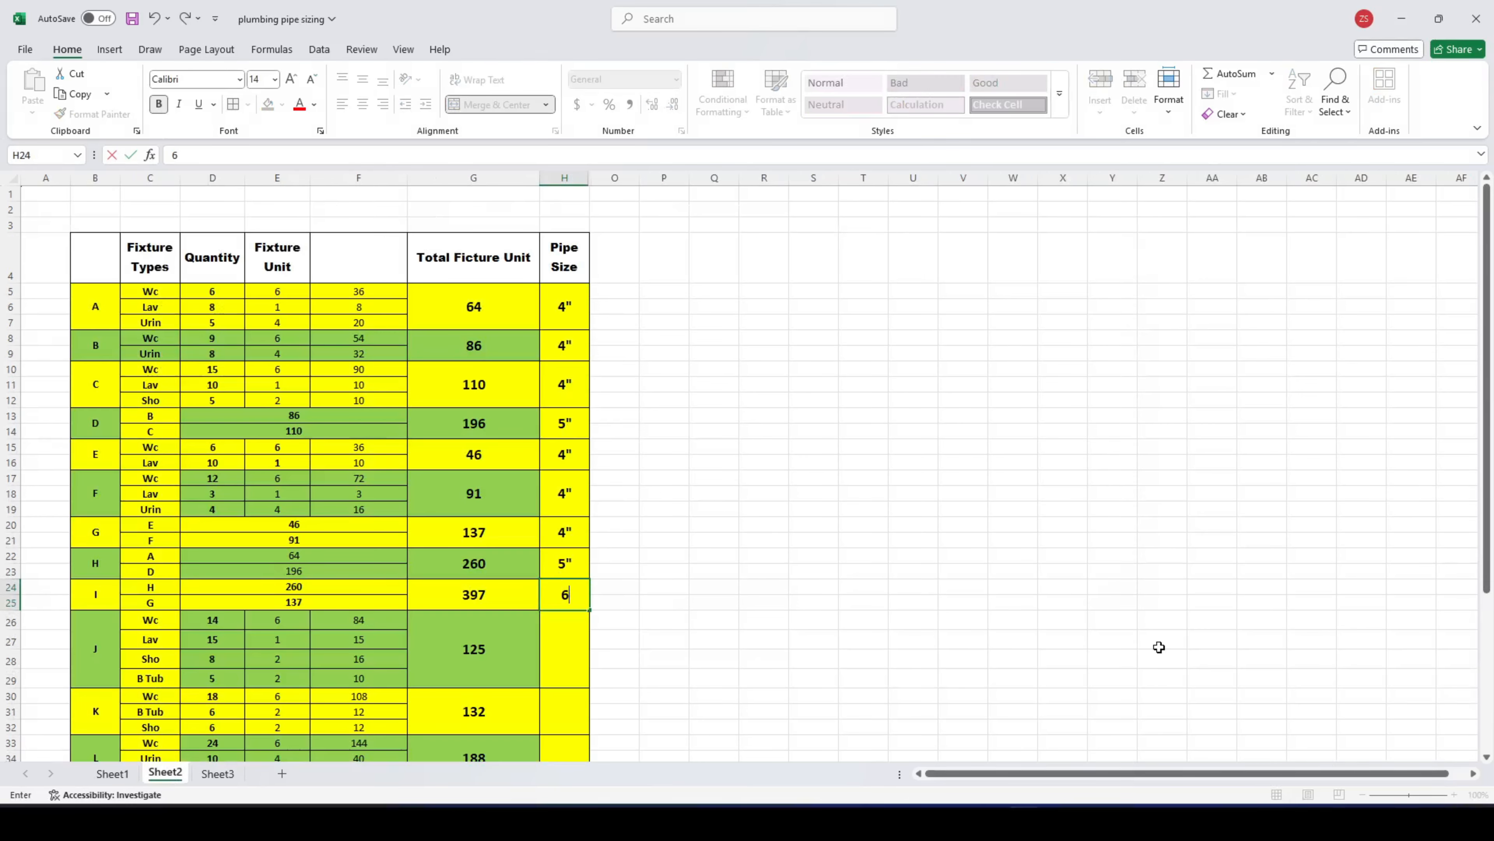
type("\"")
key("Return")
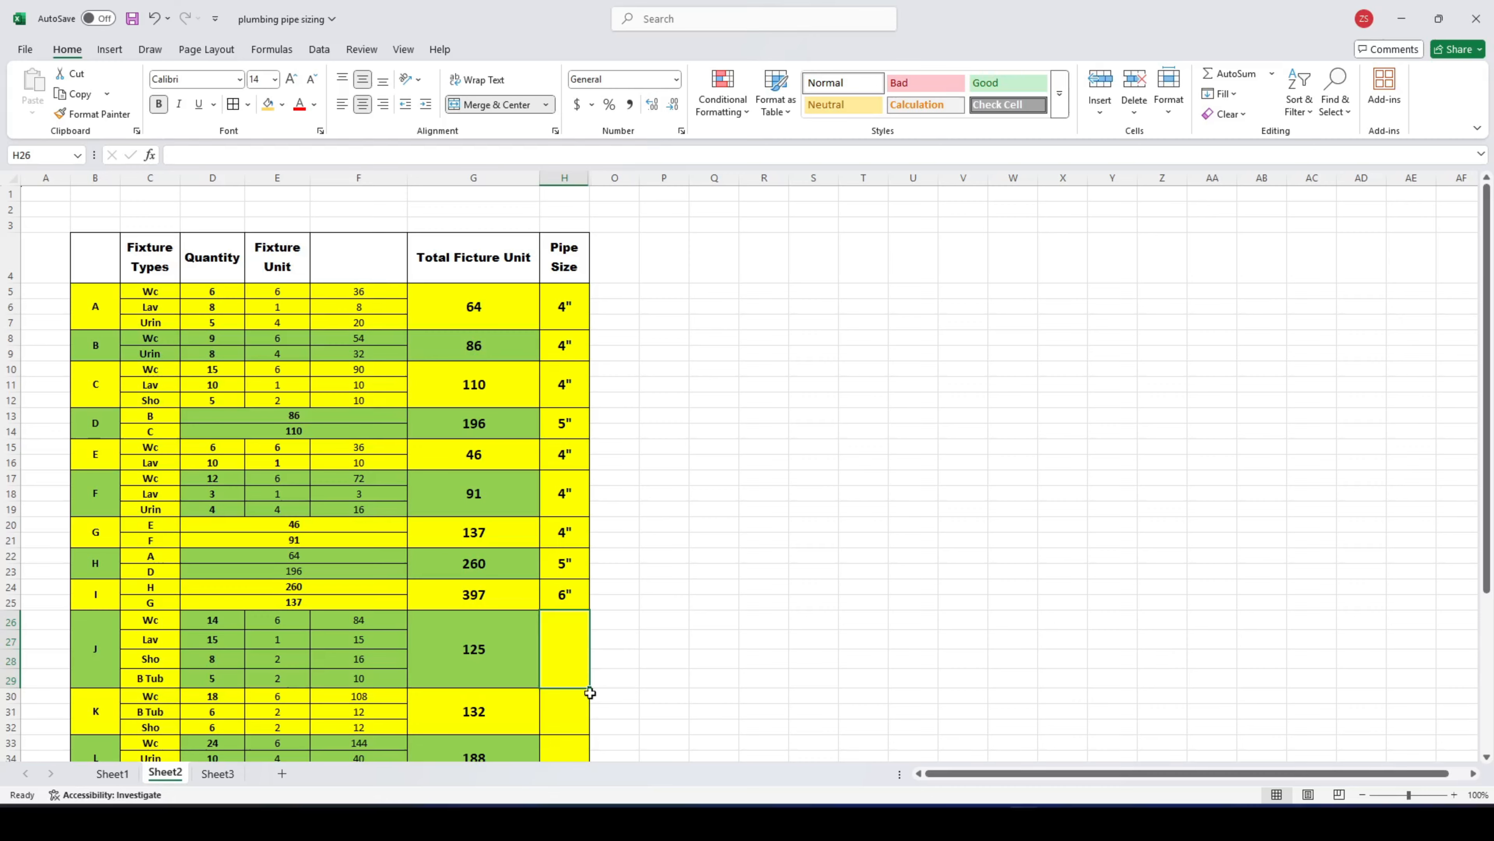
- Look up segment J's total in the 1/8 slope column of Table 6-5 and set its pipe size to 4"
left_click(119, 773)
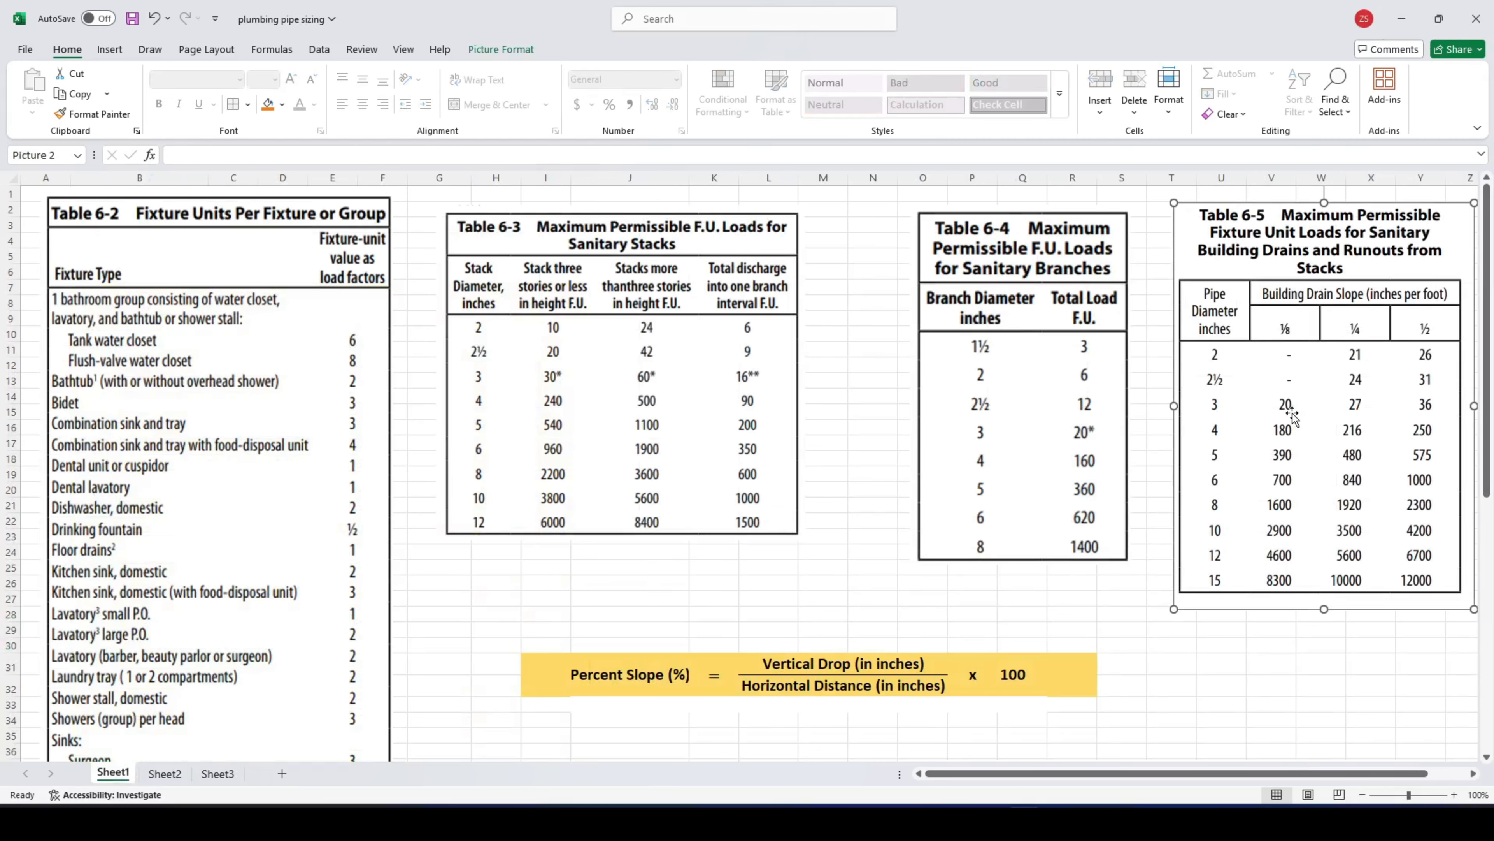
left_click(167, 775)
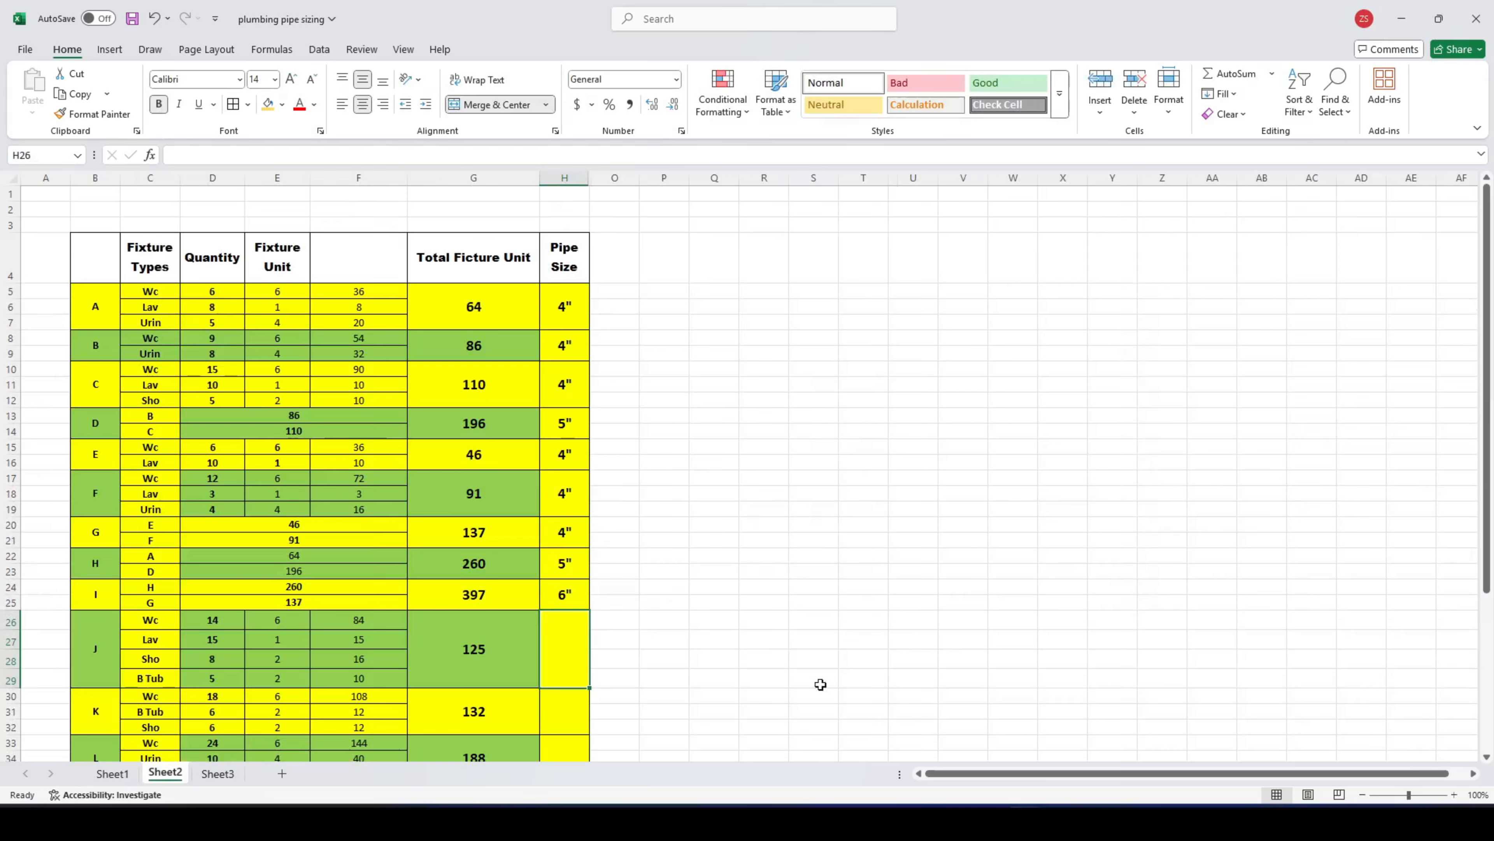
type("5")
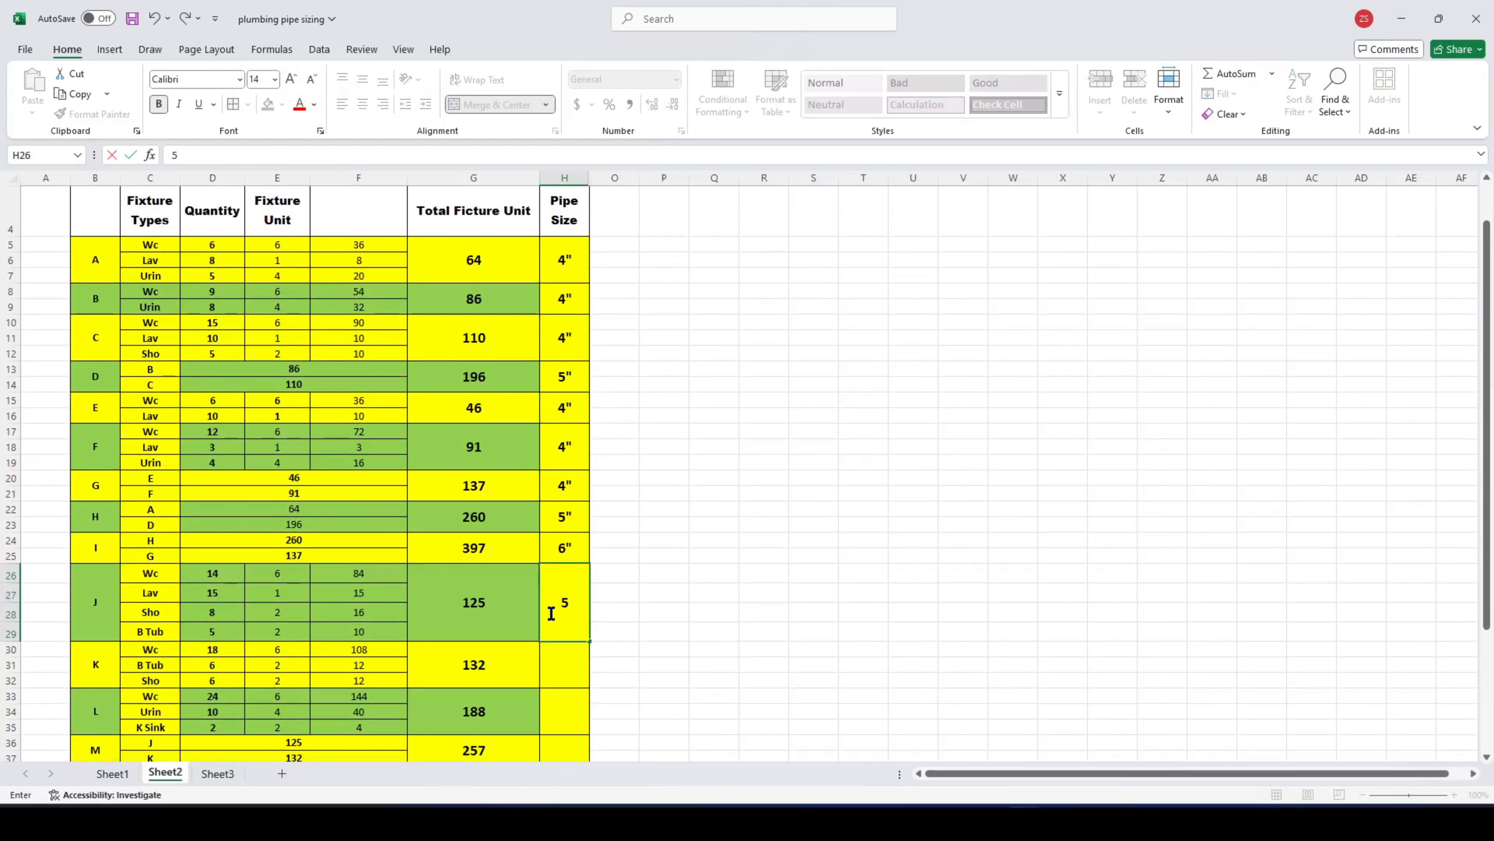
key("Return")
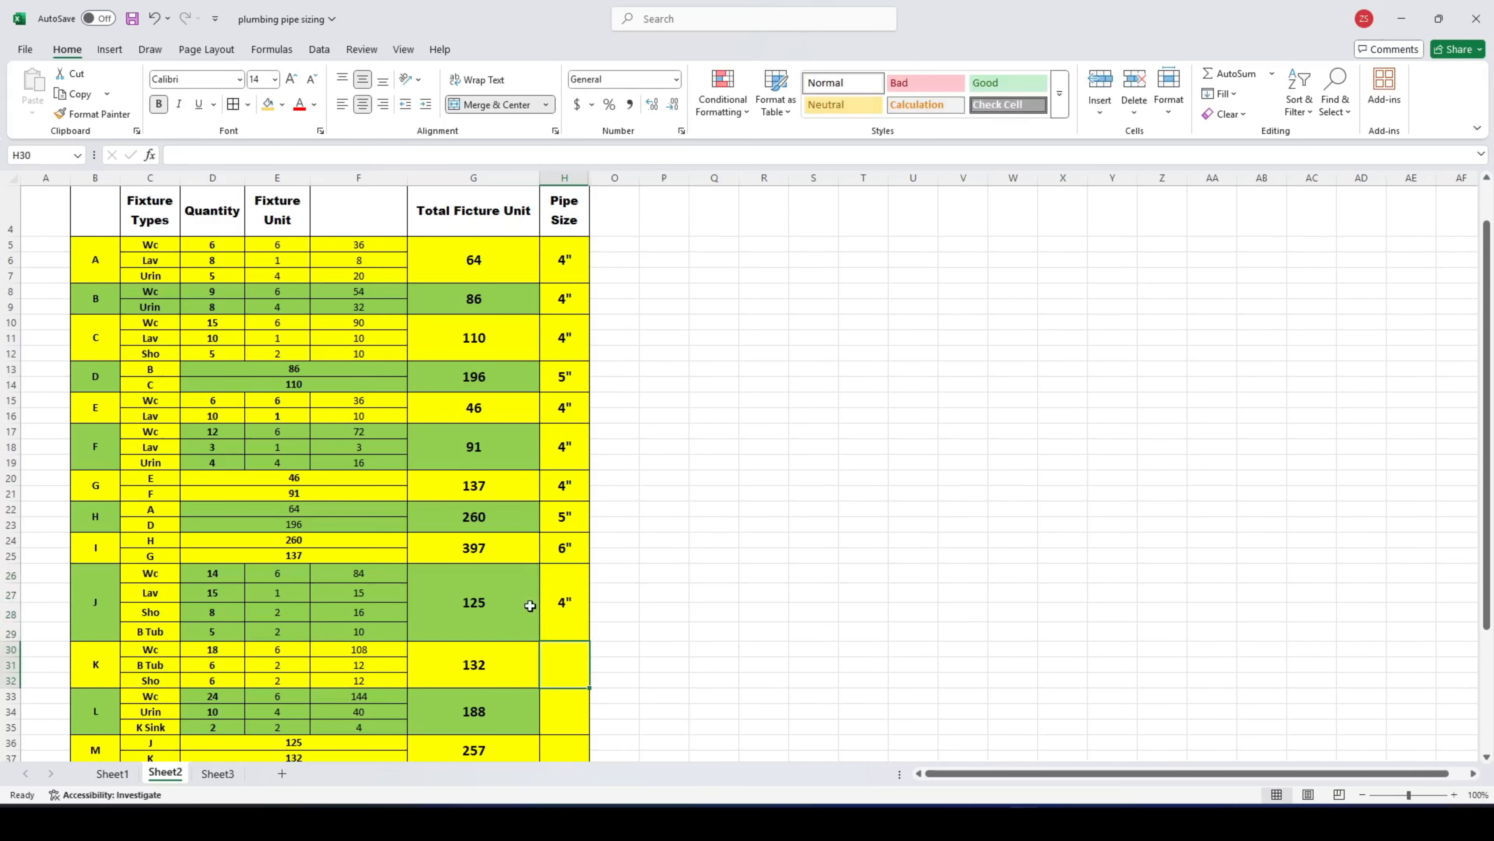
- Look up the totals of segments K and L in Table 6-5 on Sheet1, entering pipe sizes of 4" for K and 5" for L
left_click(112, 773)
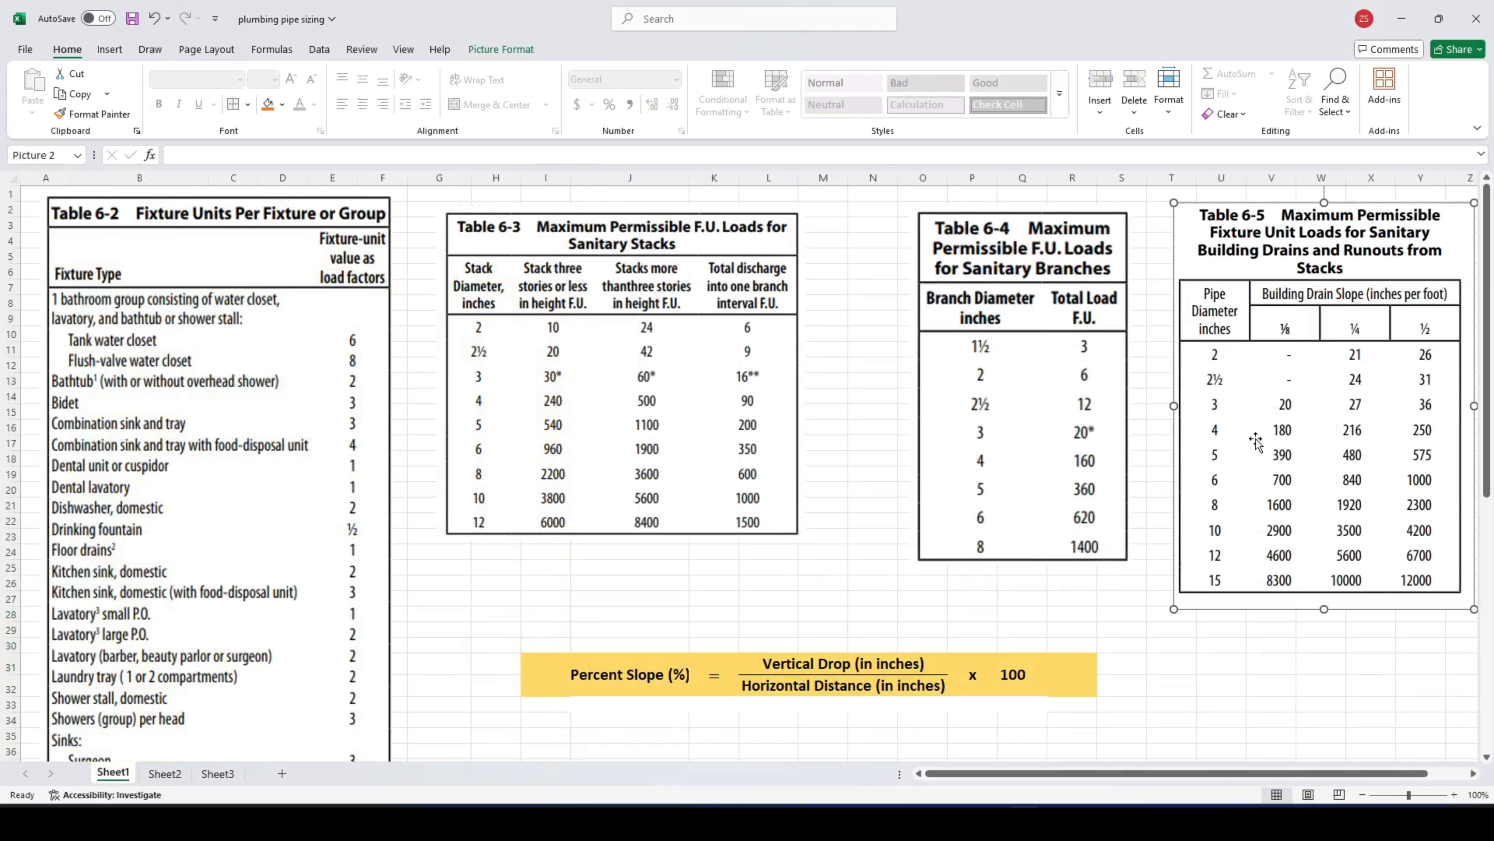
left_click(166, 773)
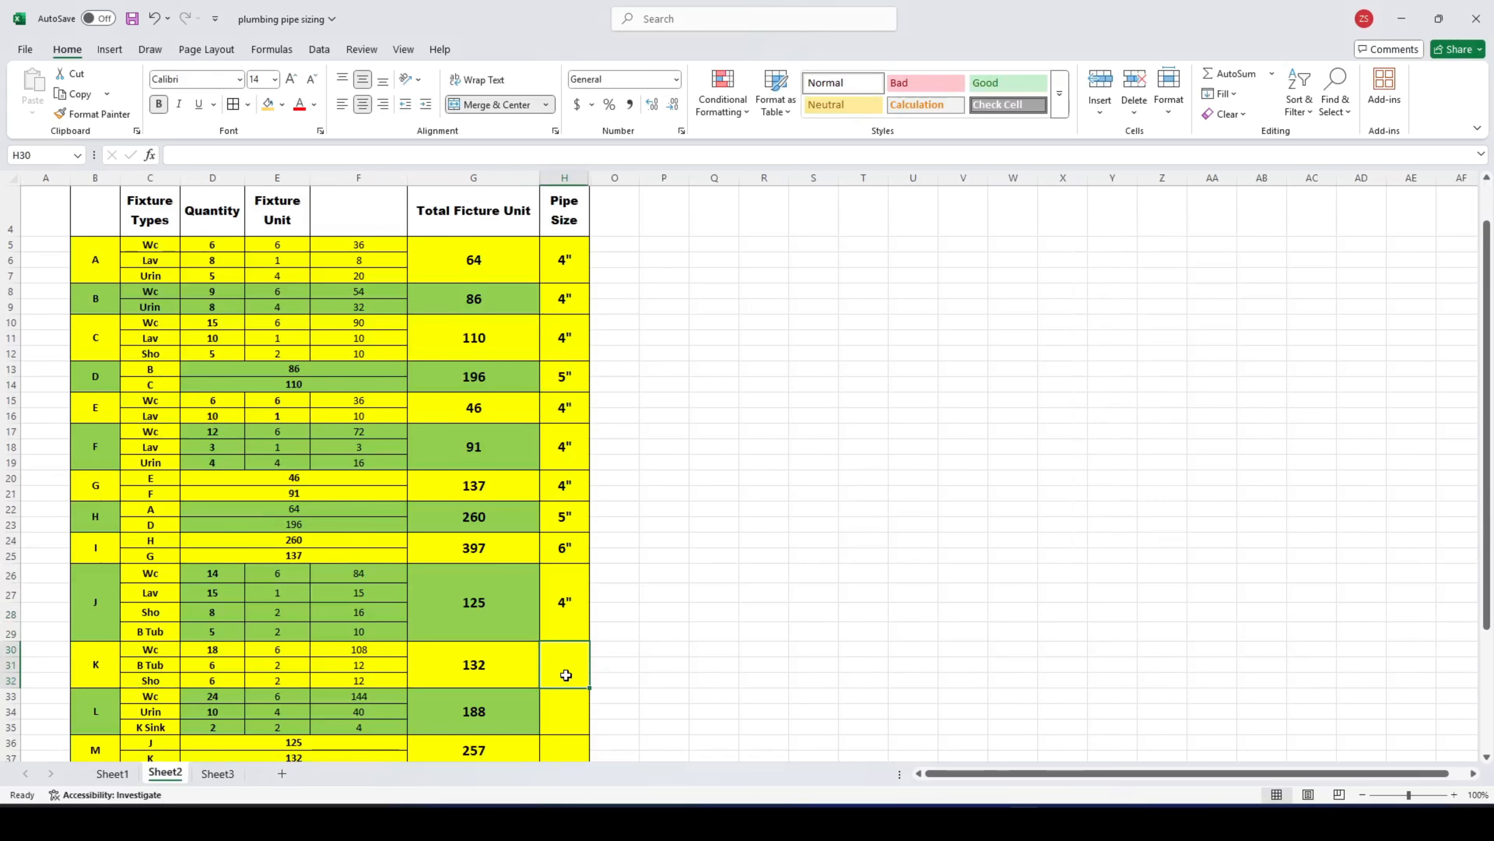
type("4")
scroll(567, 668, "down", 3)
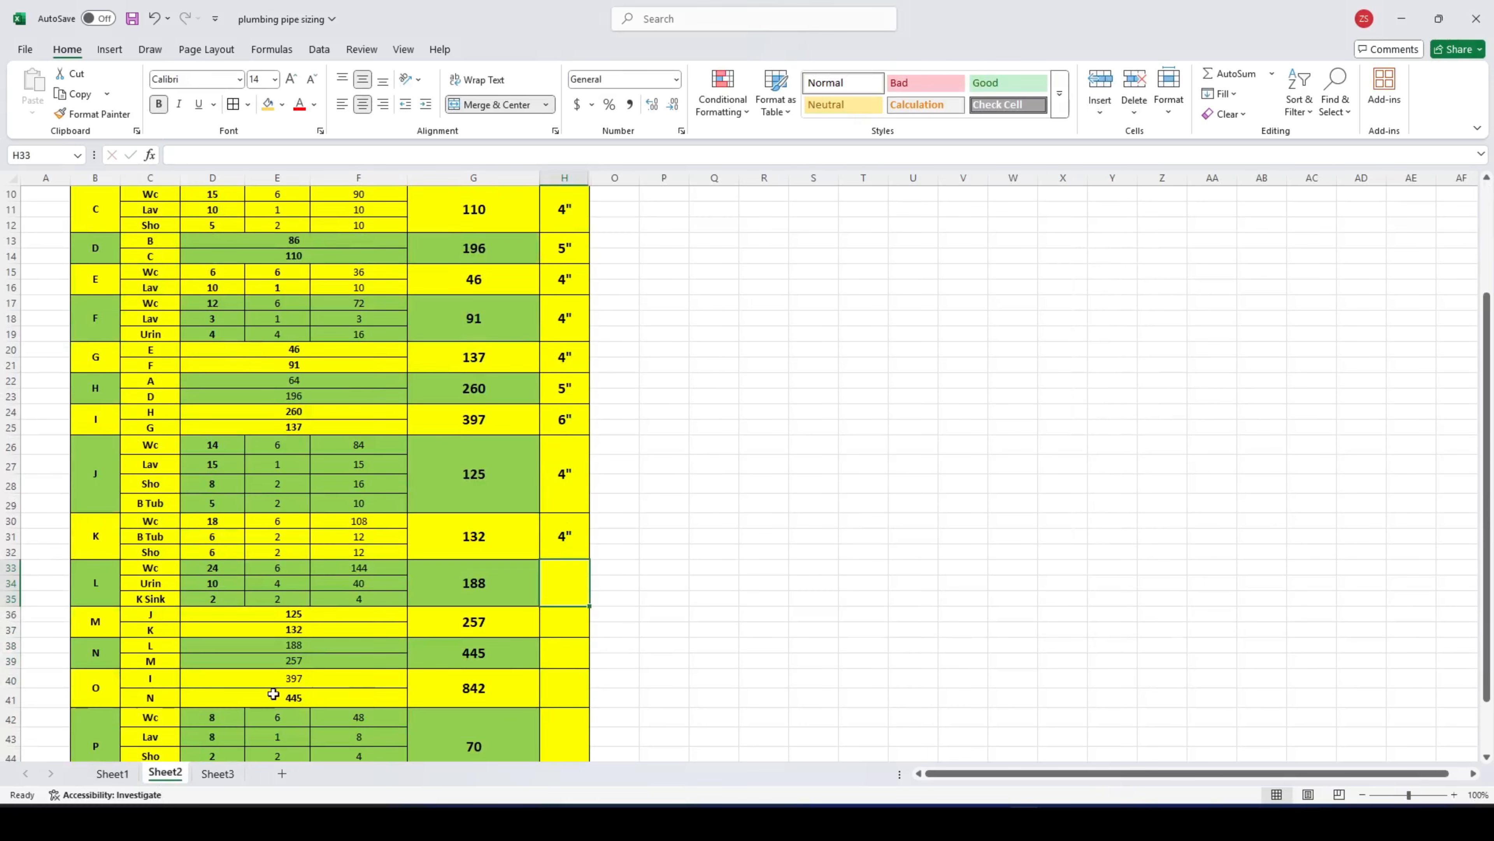
left_click(113, 774)
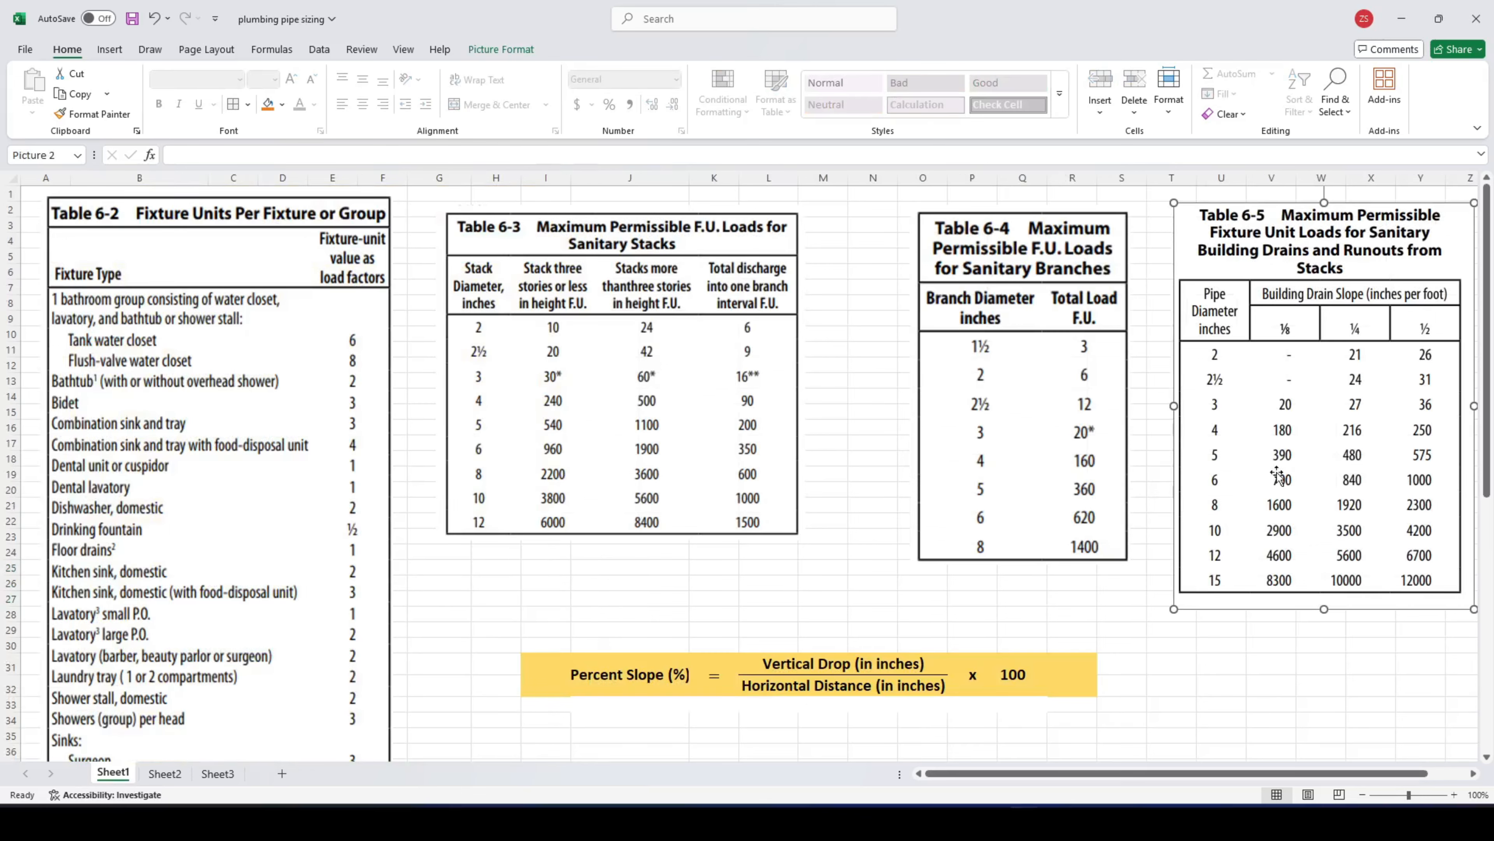
left_click(164, 773)
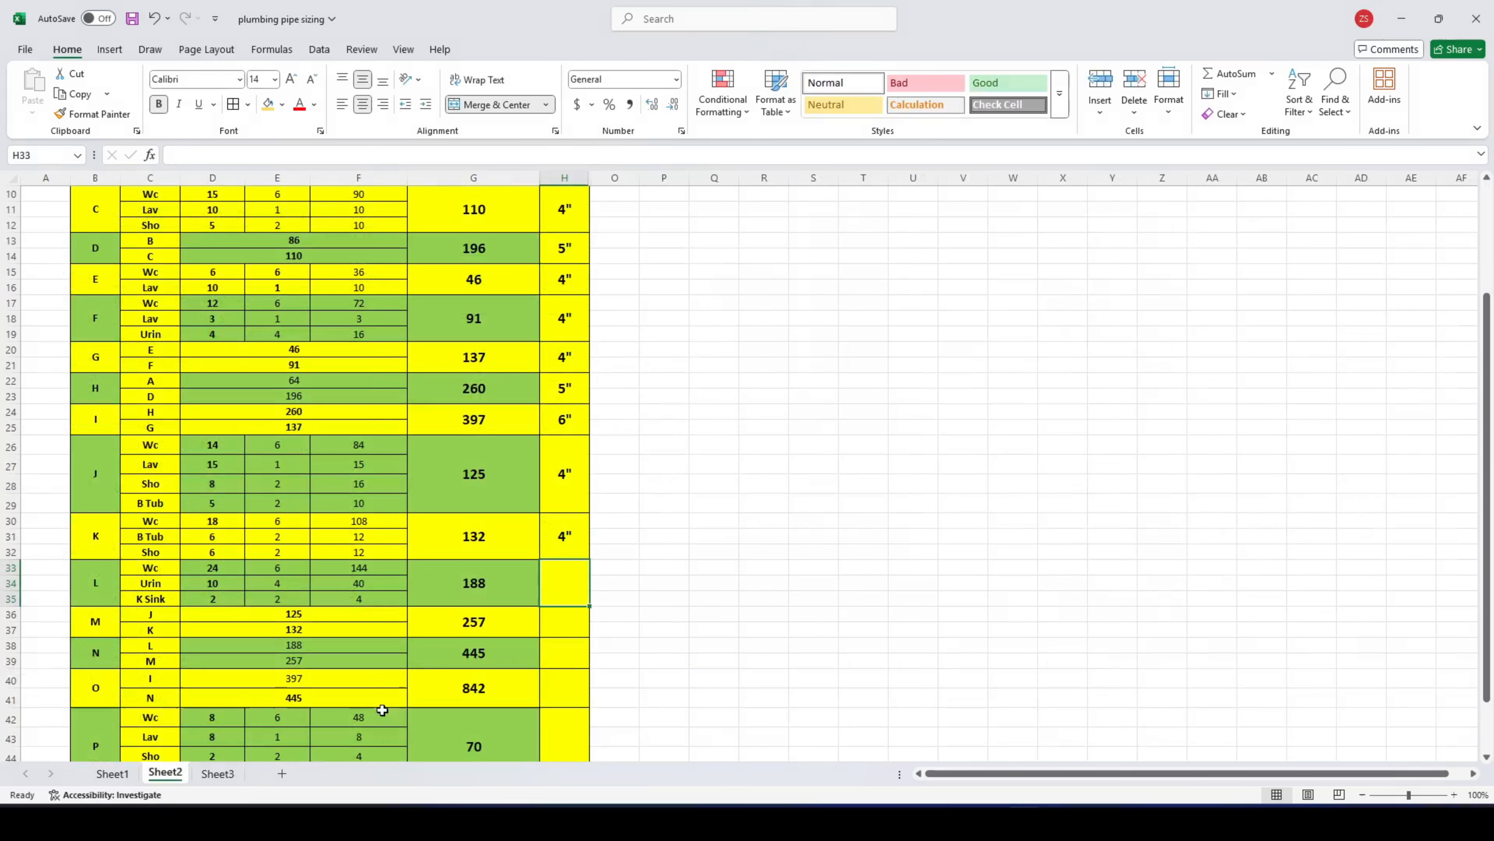
type("5\"")
key("Return")
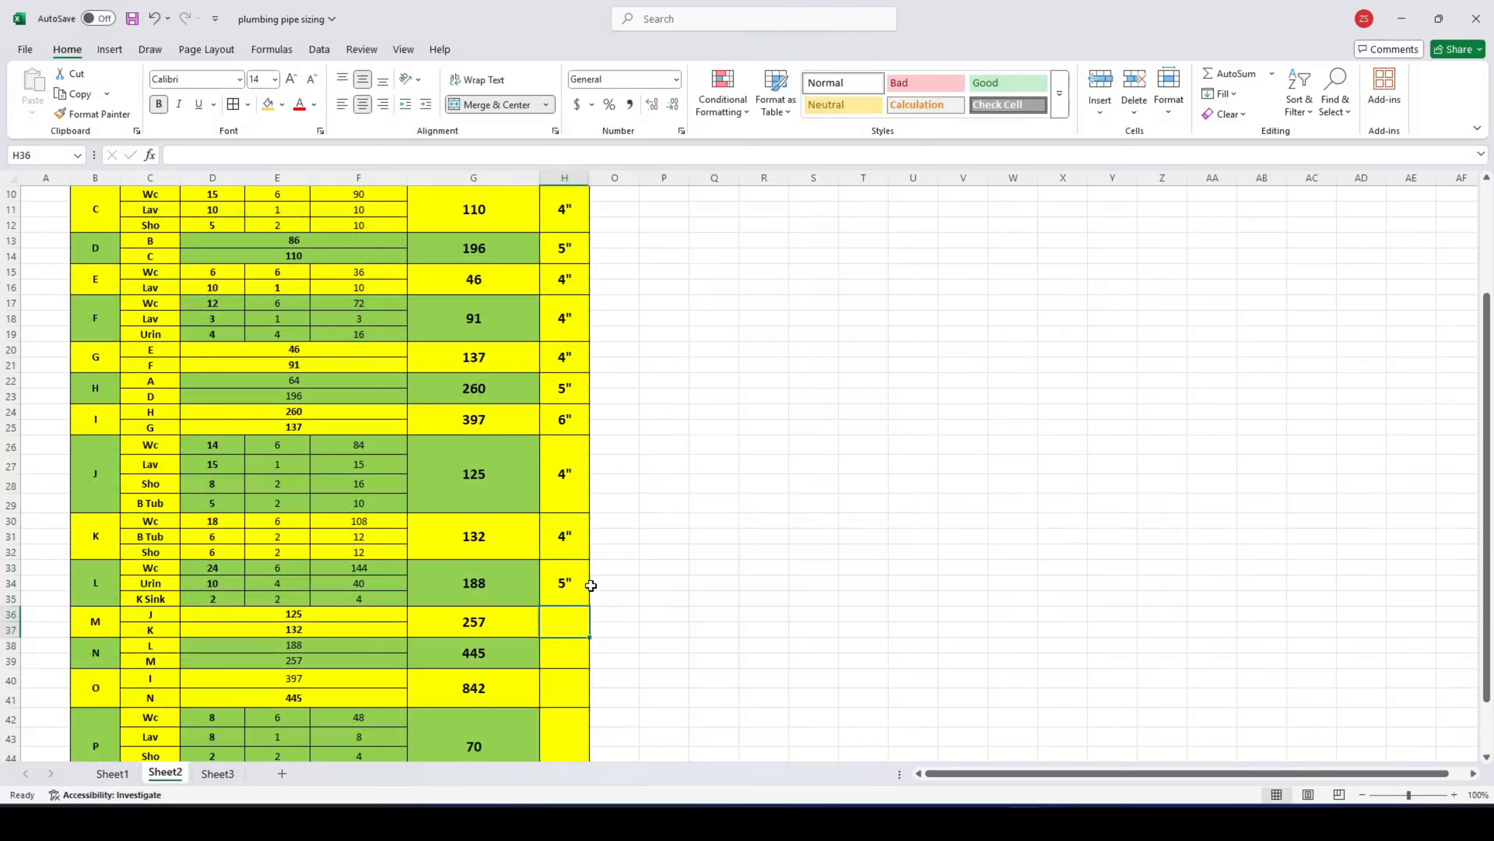
left_click(113, 773)
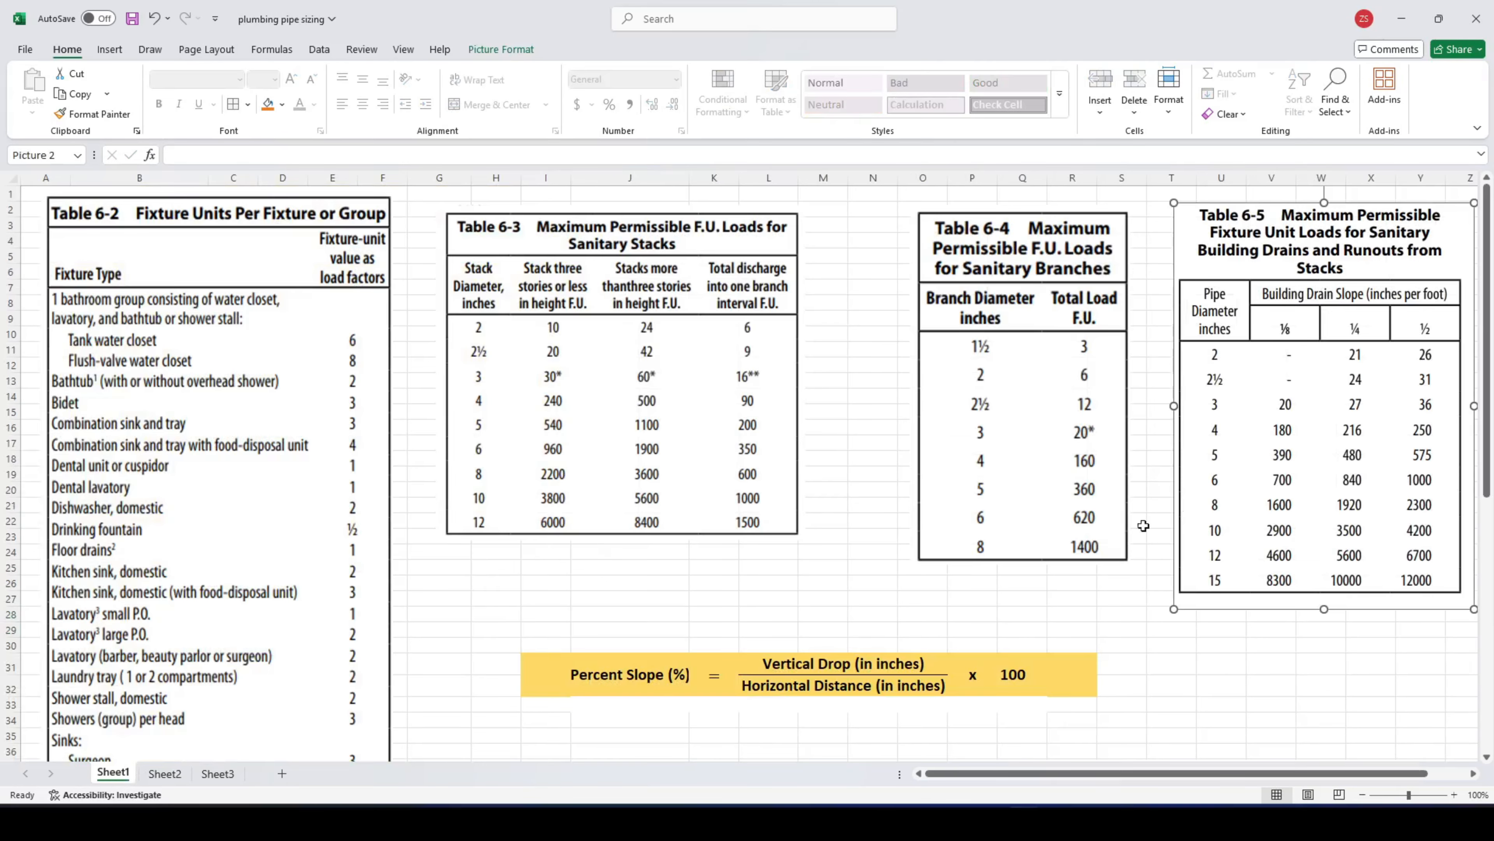
left_click(182, 775)
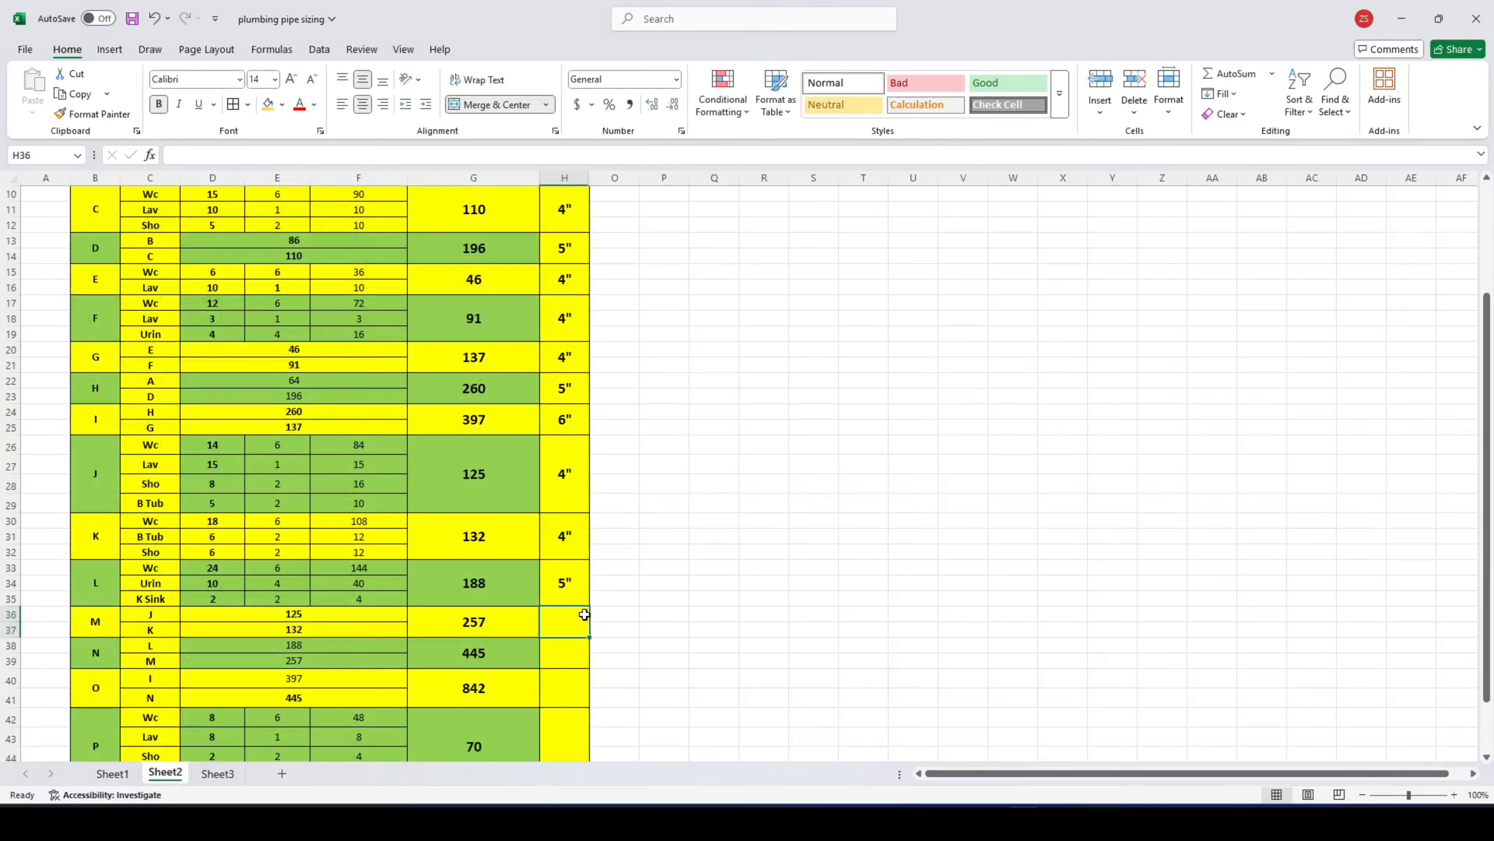
type("4")
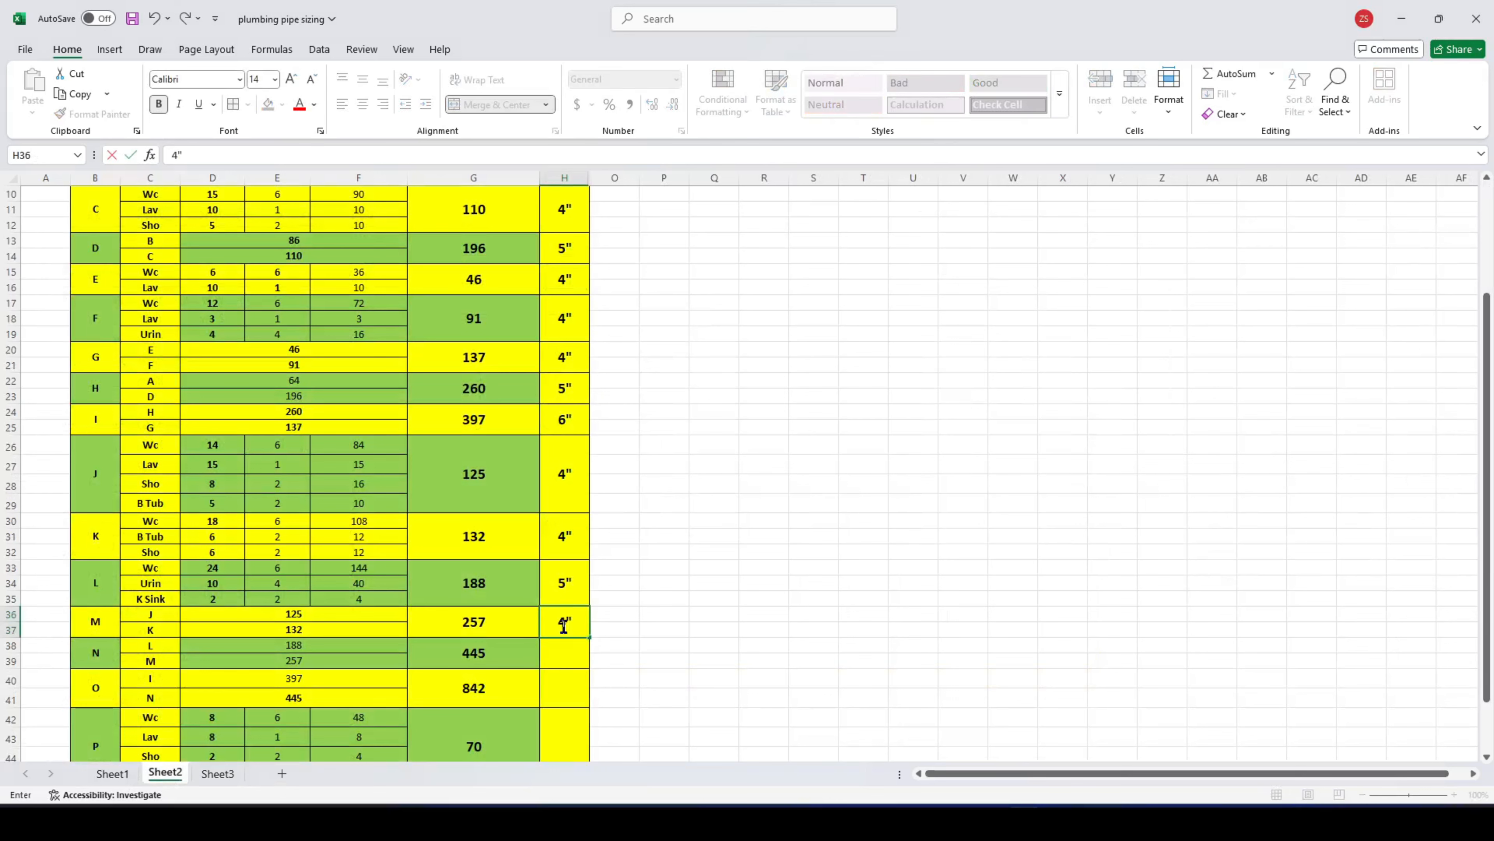
type("\"")
key("Return")
- Set segment M's pipe size to 5" on Sheet2
left_click(575, 617)
type("5\"")
key("Return")
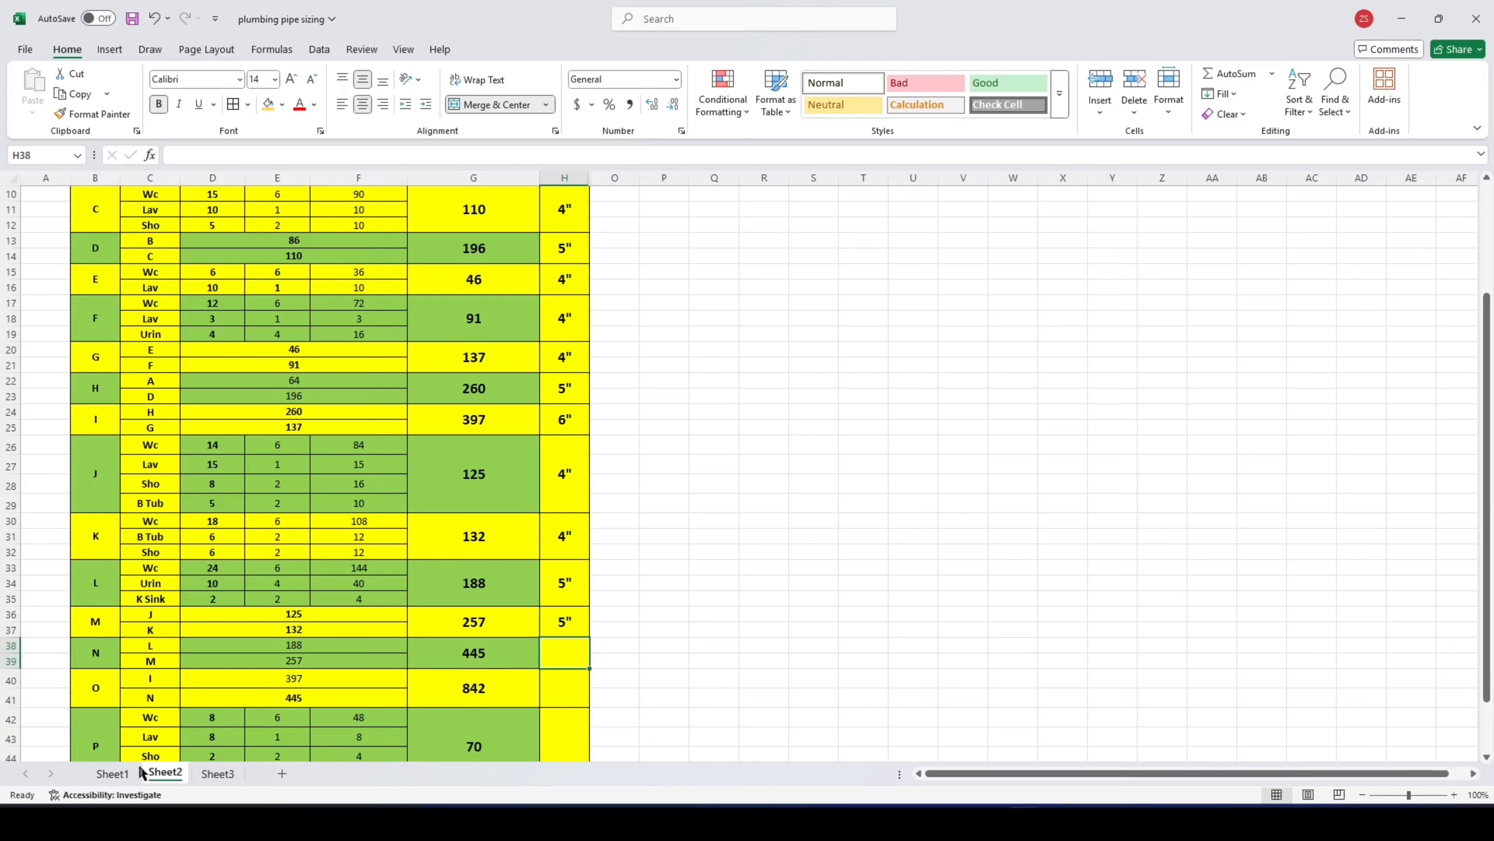
- Check segments N and O against the 1/8 slope loads in Table 6-5, entering pipe sizes of 6" for N and 8" for O
left_click(113, 773)
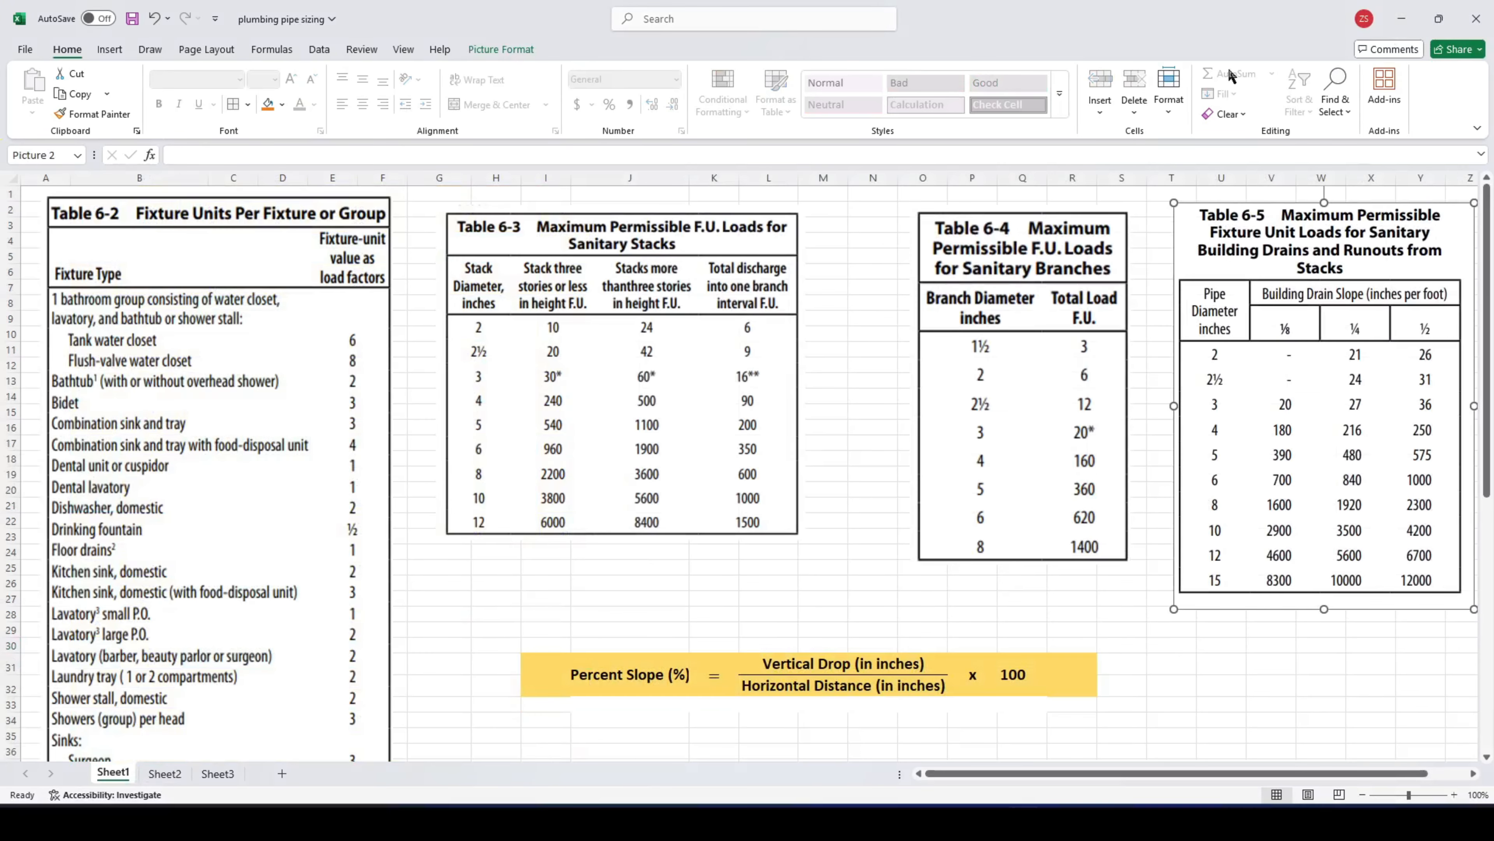
left_click(172, 780)
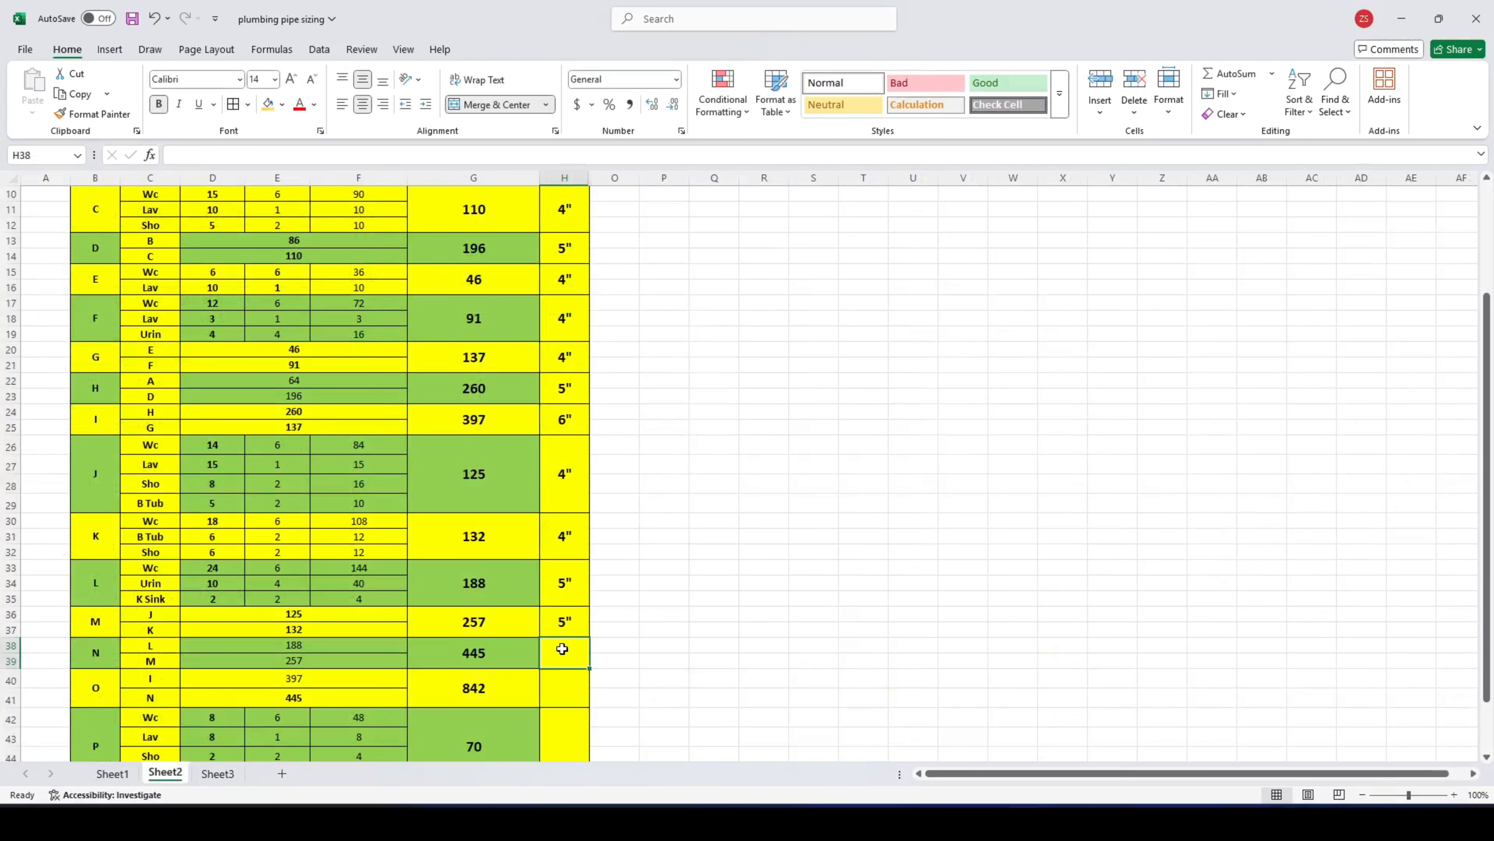
type("6\"")
key("Return")
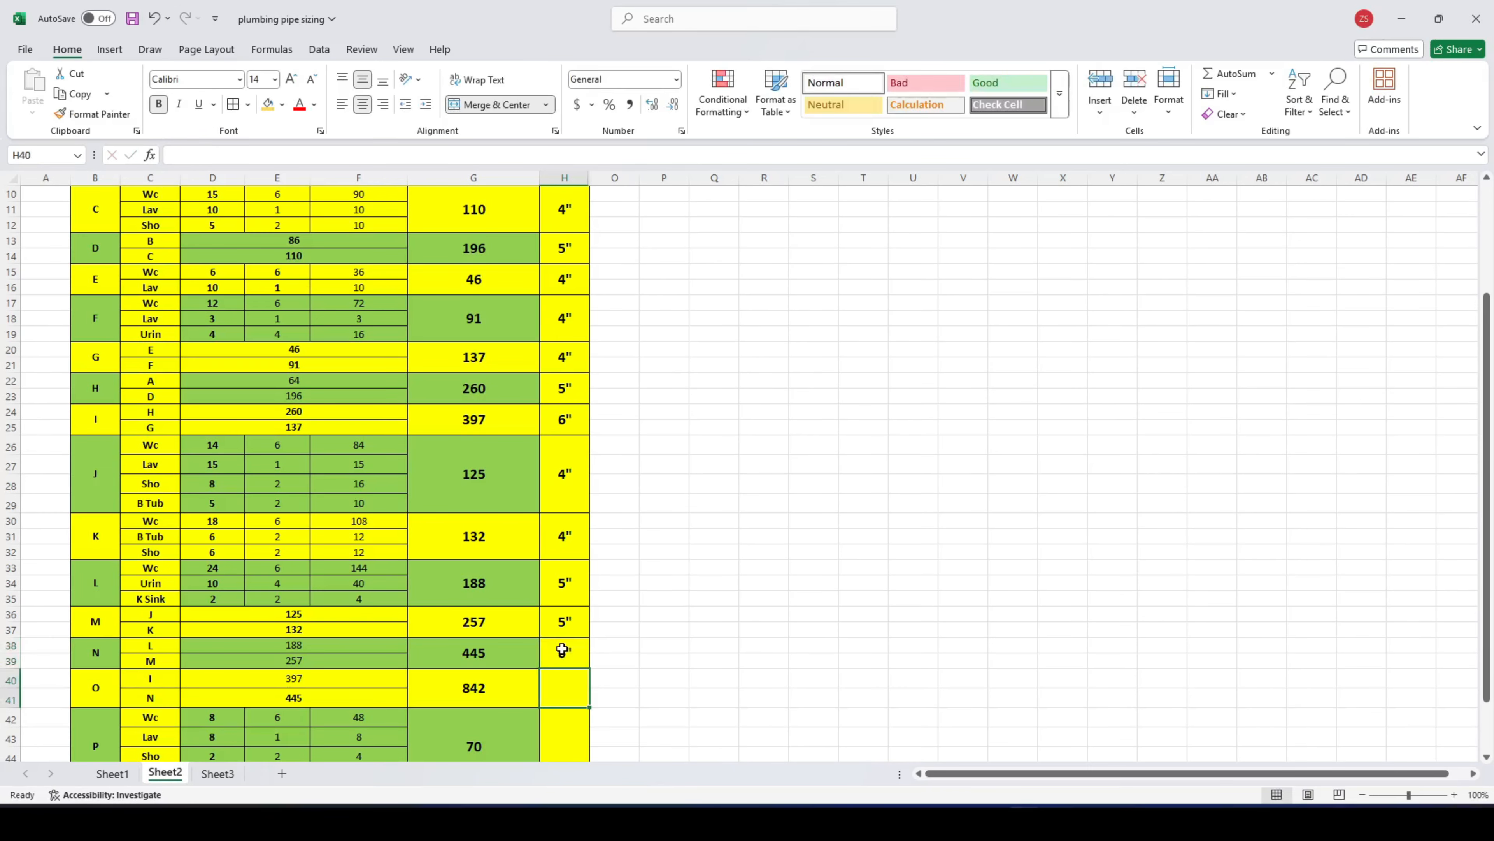
scroll(552, 649, "down", 2)
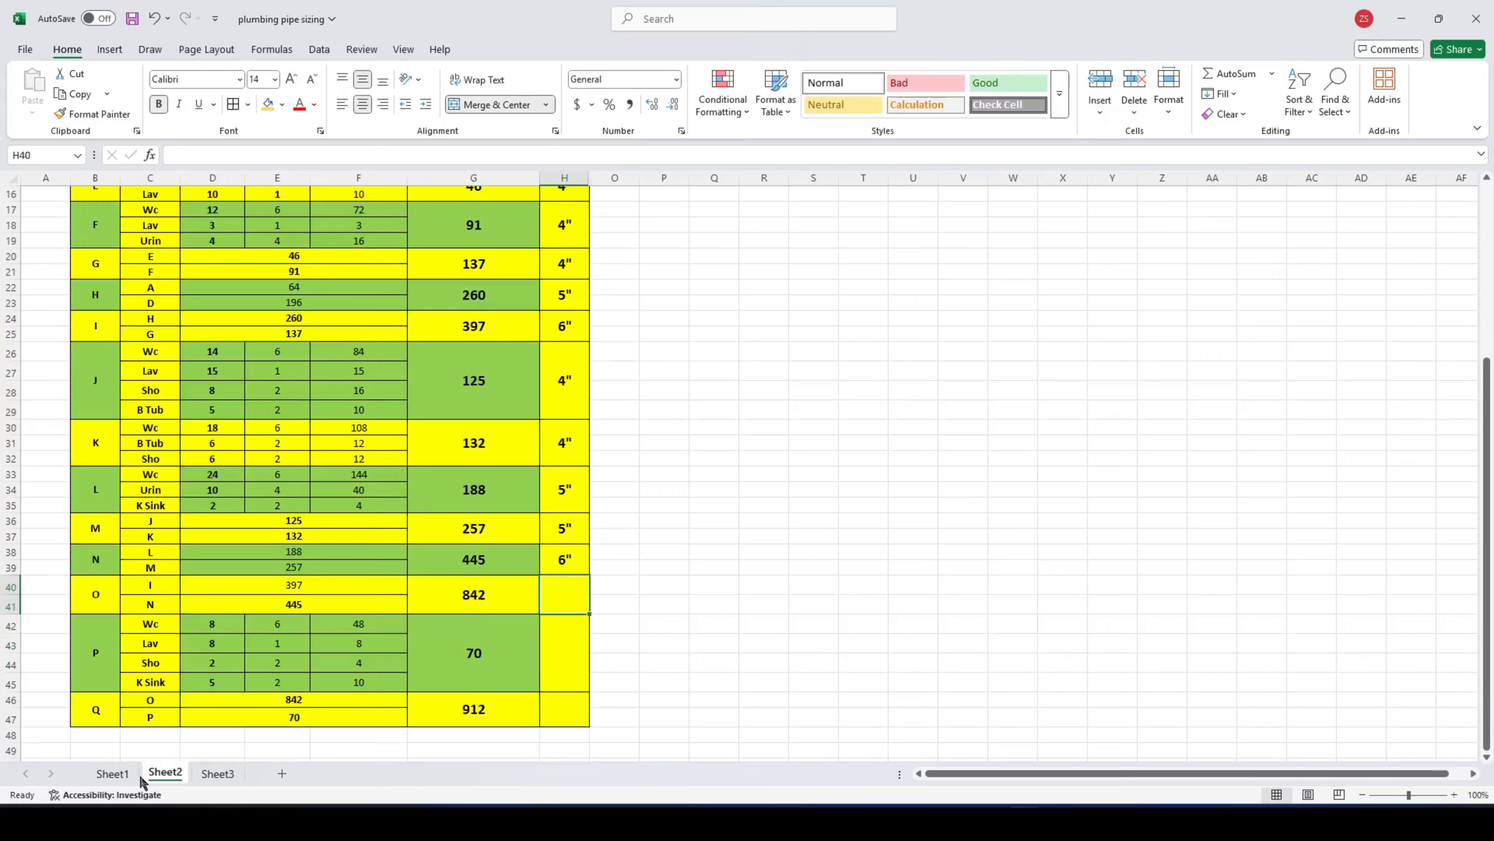
left_click(121, 774)
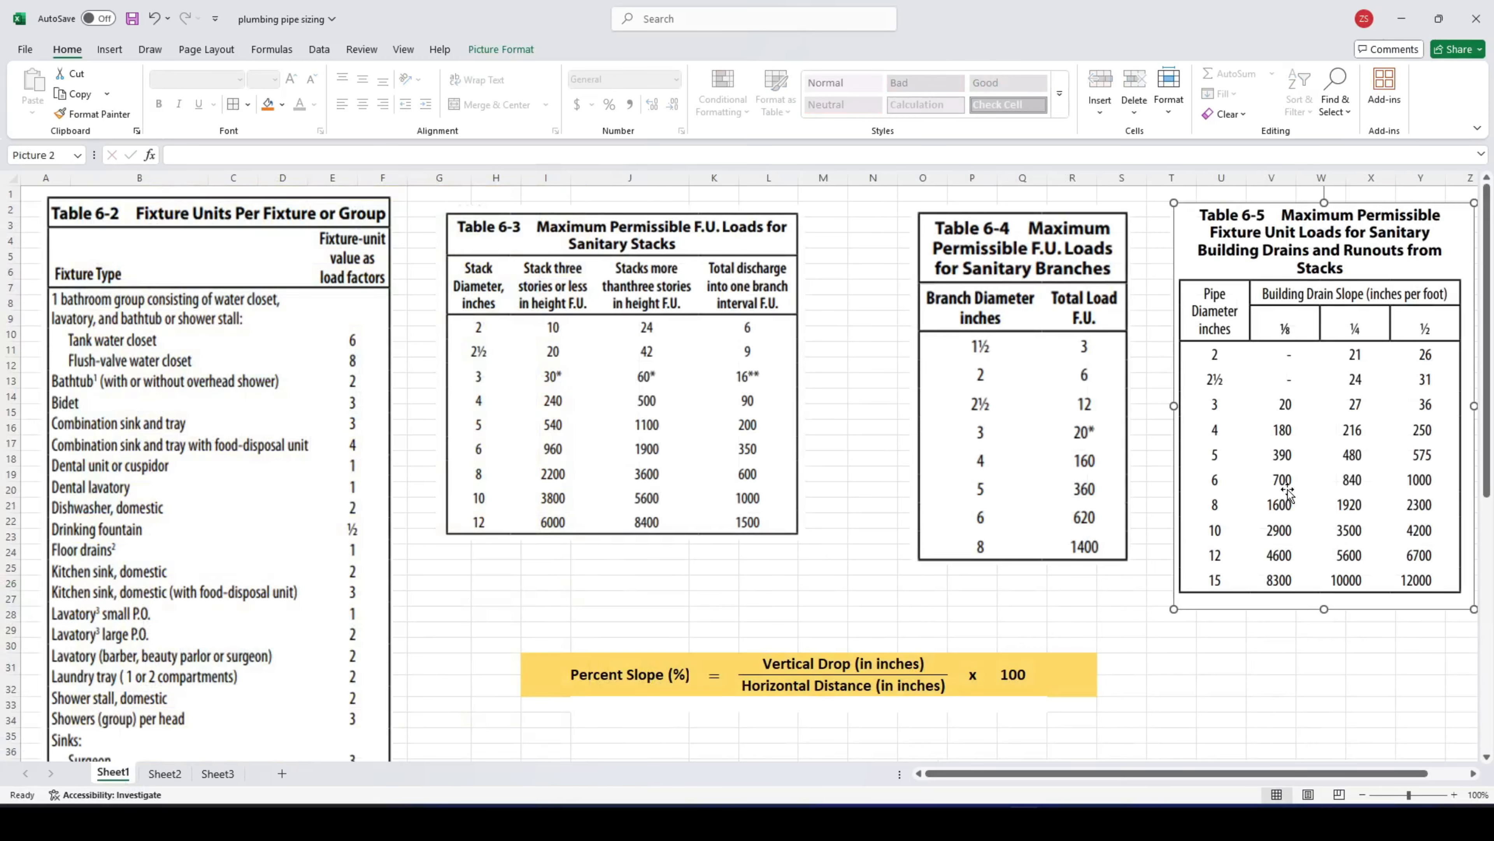
left_click(164, 774)
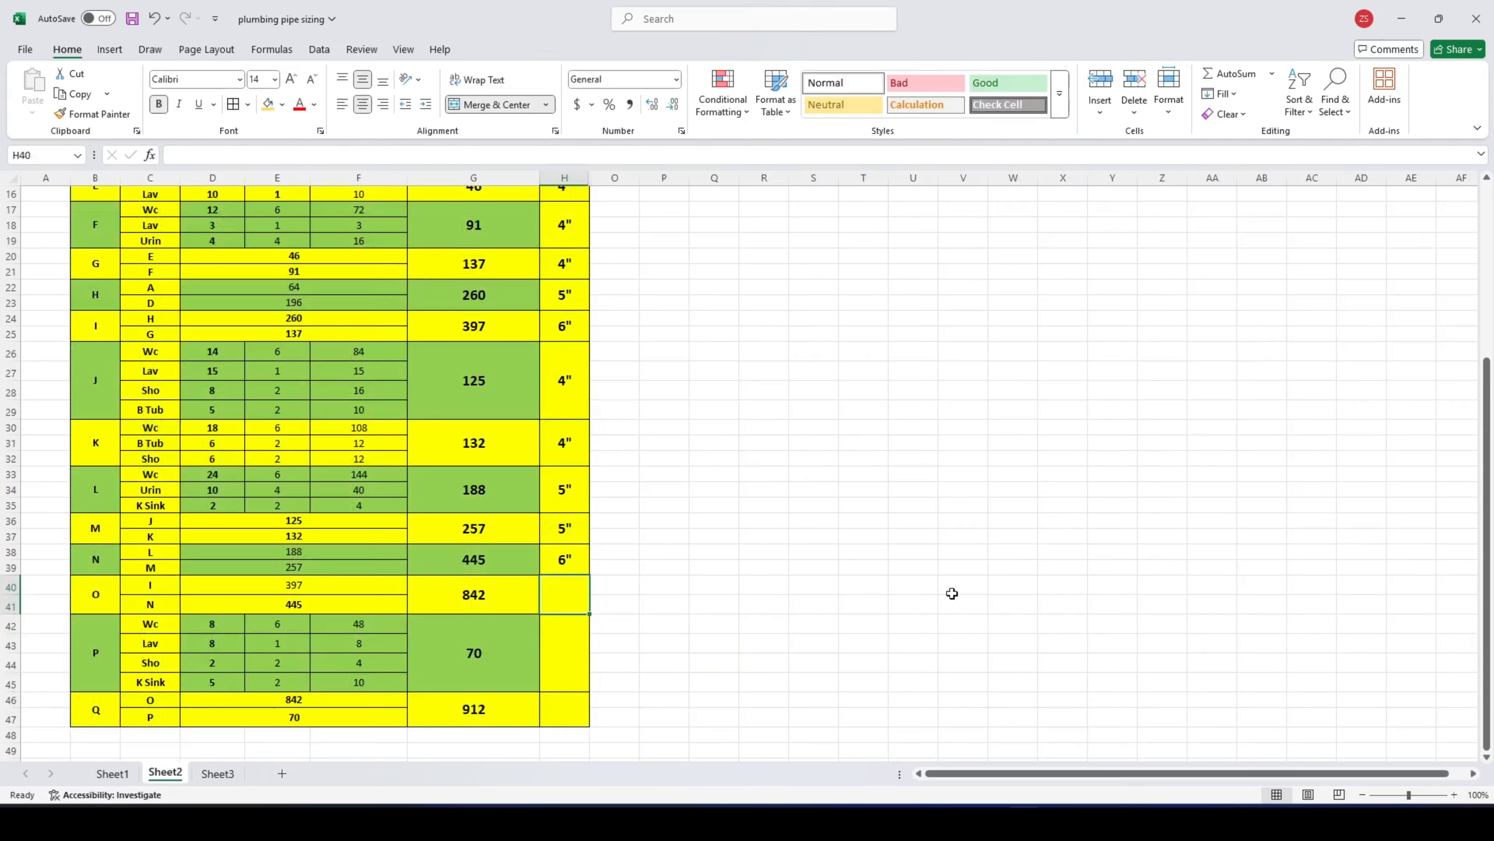
type("8\"")
key("Return")
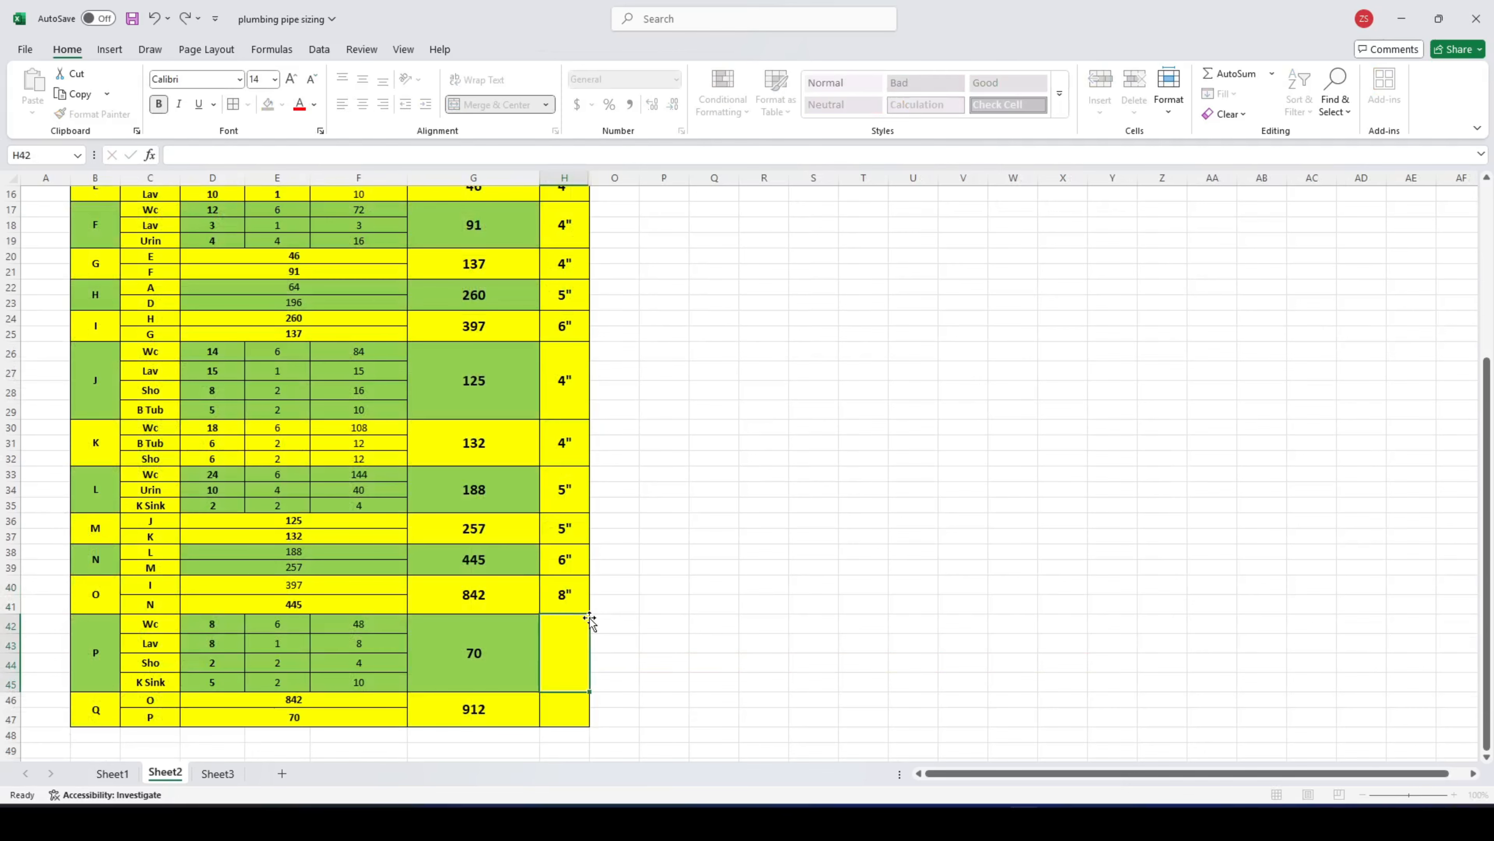
- Look up segments P and Q in the building drain table on Sheet1, entering pipe sizes of 4" for P and 8" for Q
left_click(111, 773)
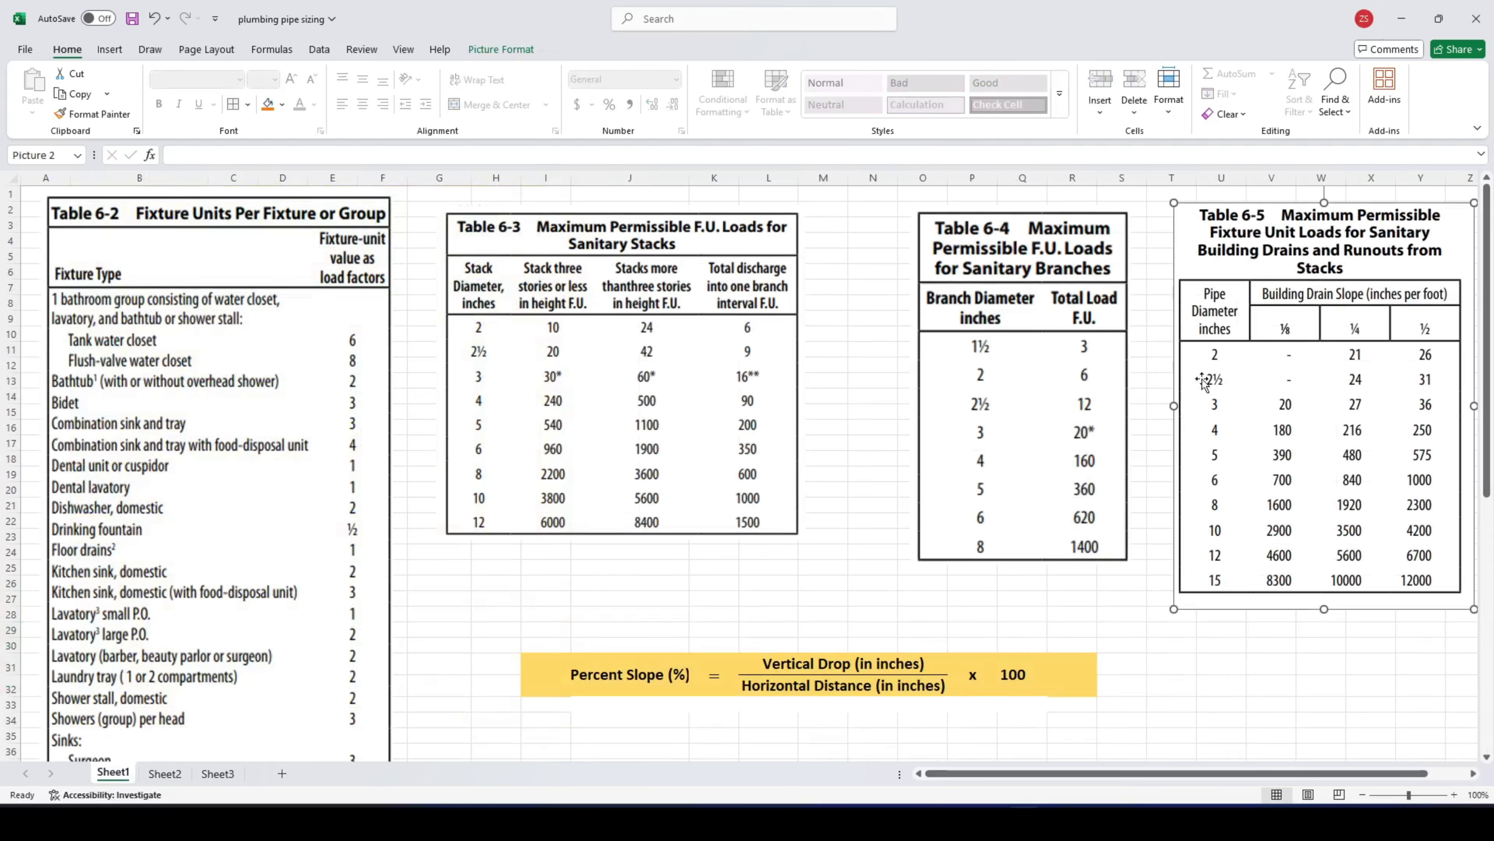
left_click(164, 773)
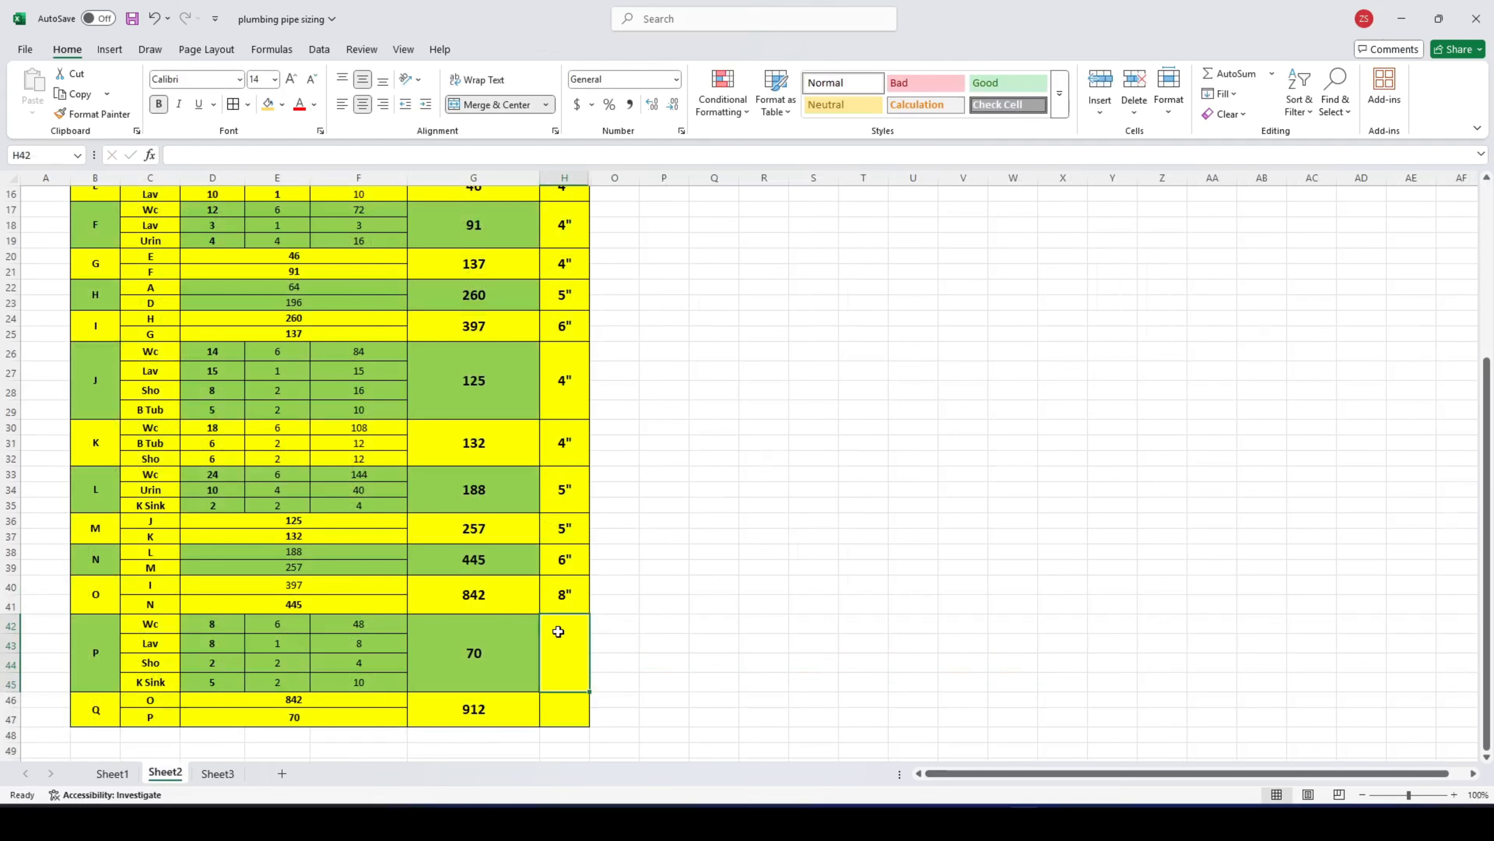
type("4\"")
key("Return")
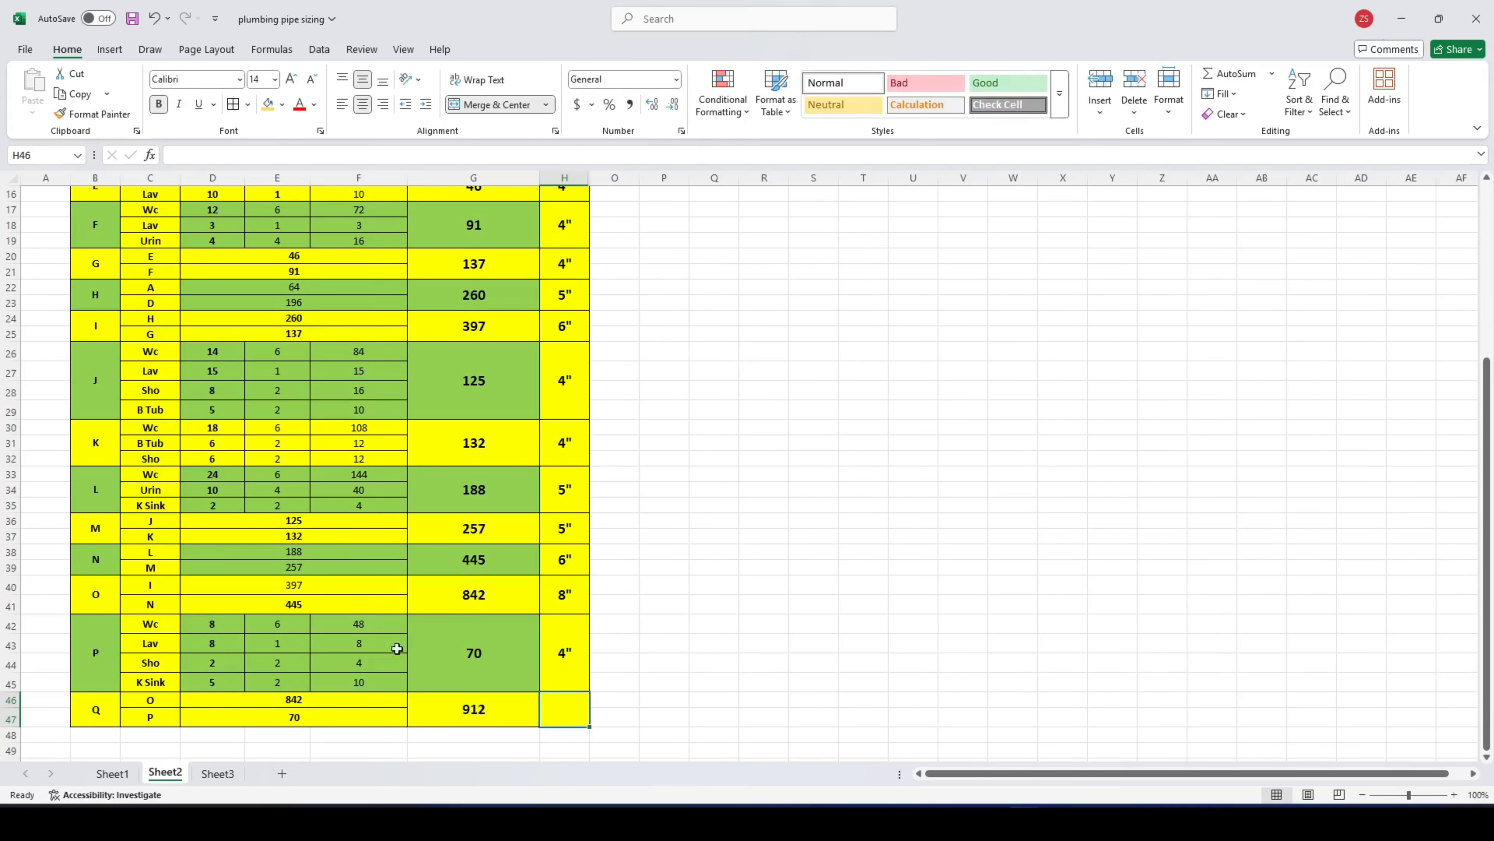
left_click(112, 774)
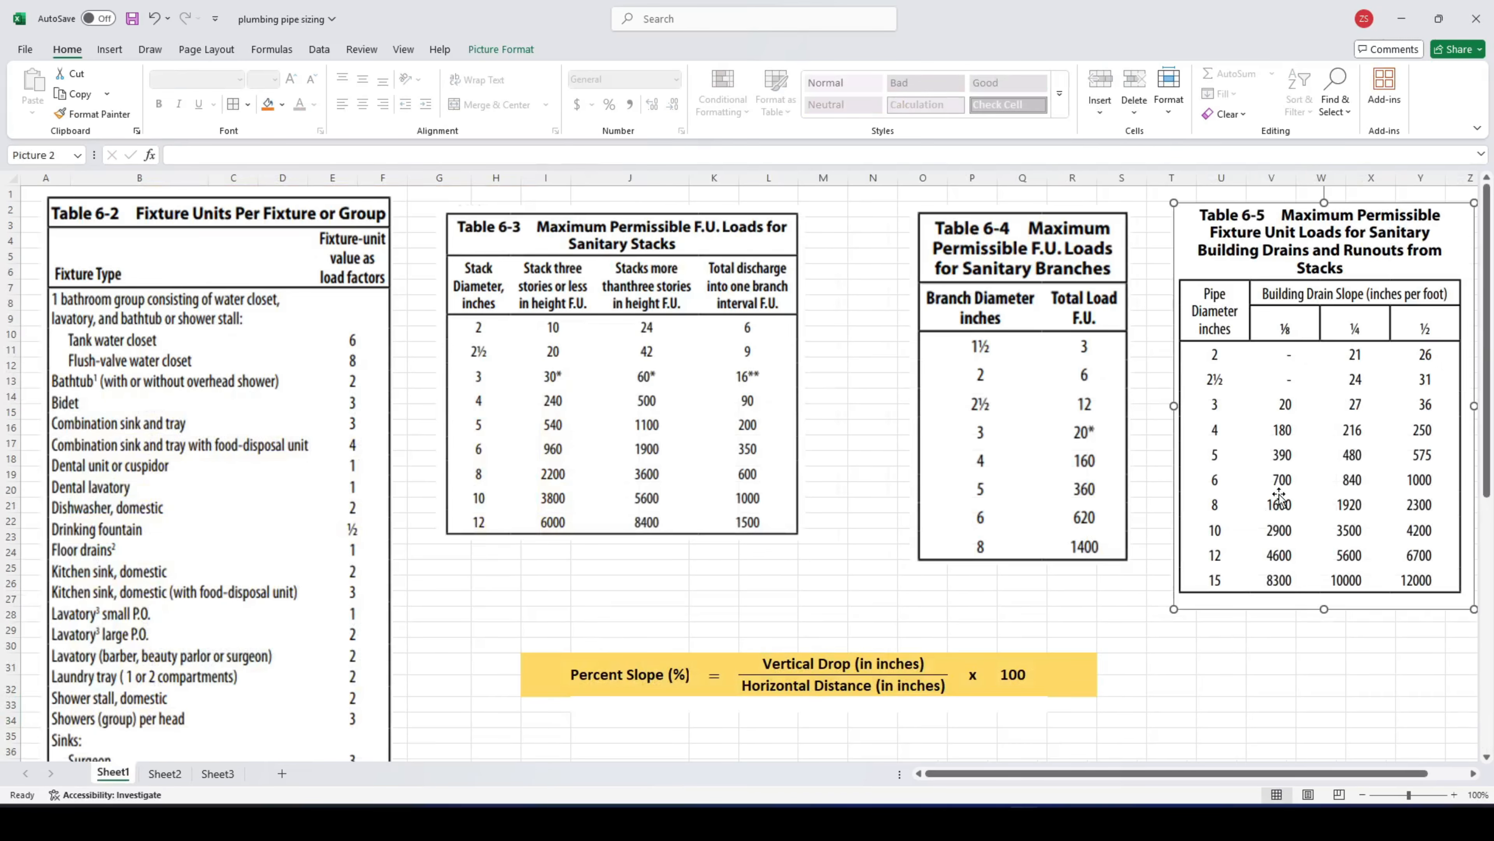
left_click(165, 773)
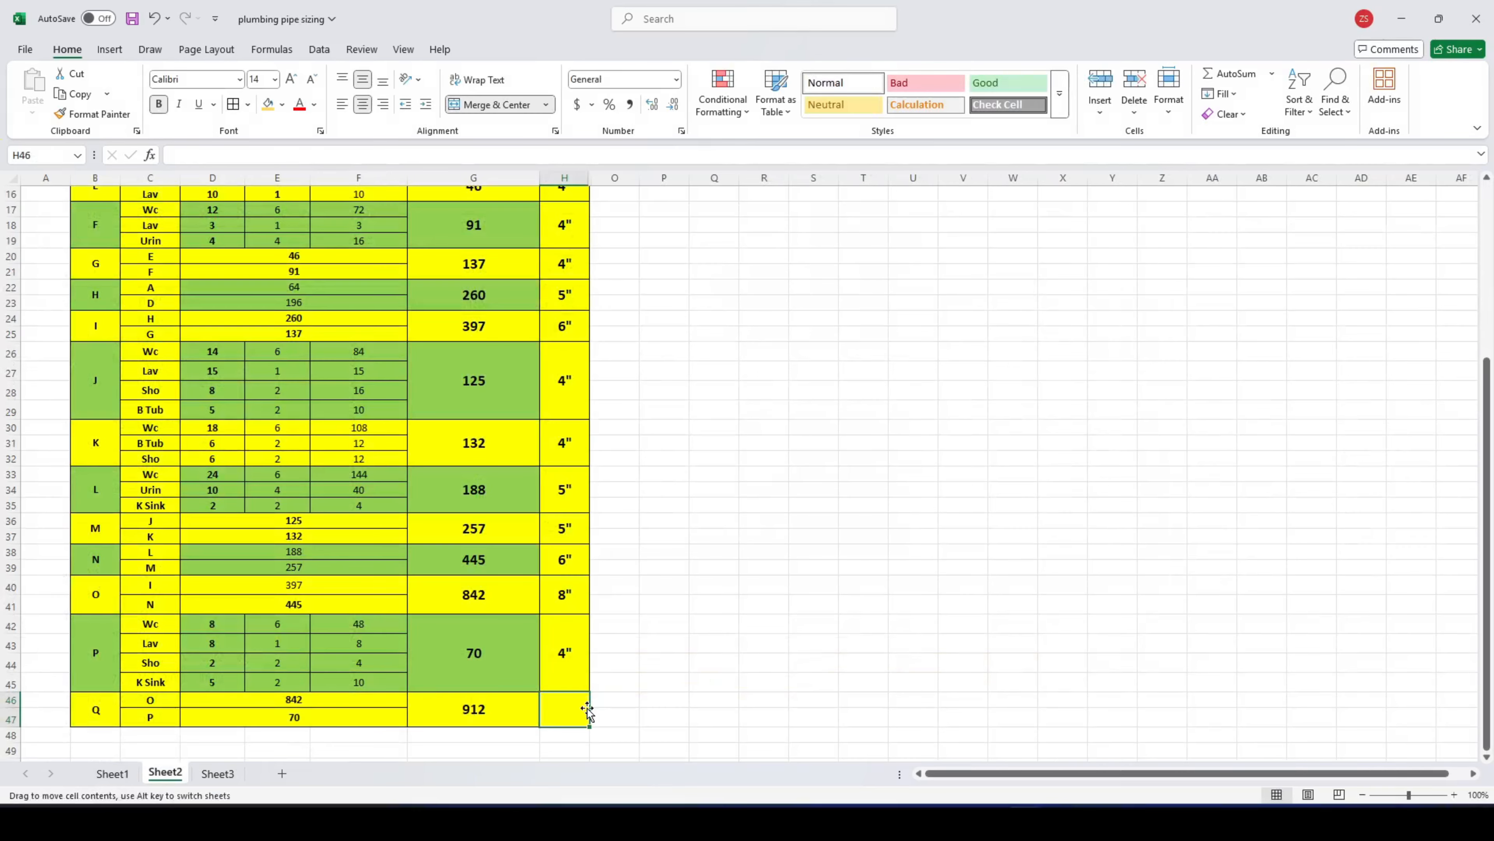
type("8\"")
key("Return")
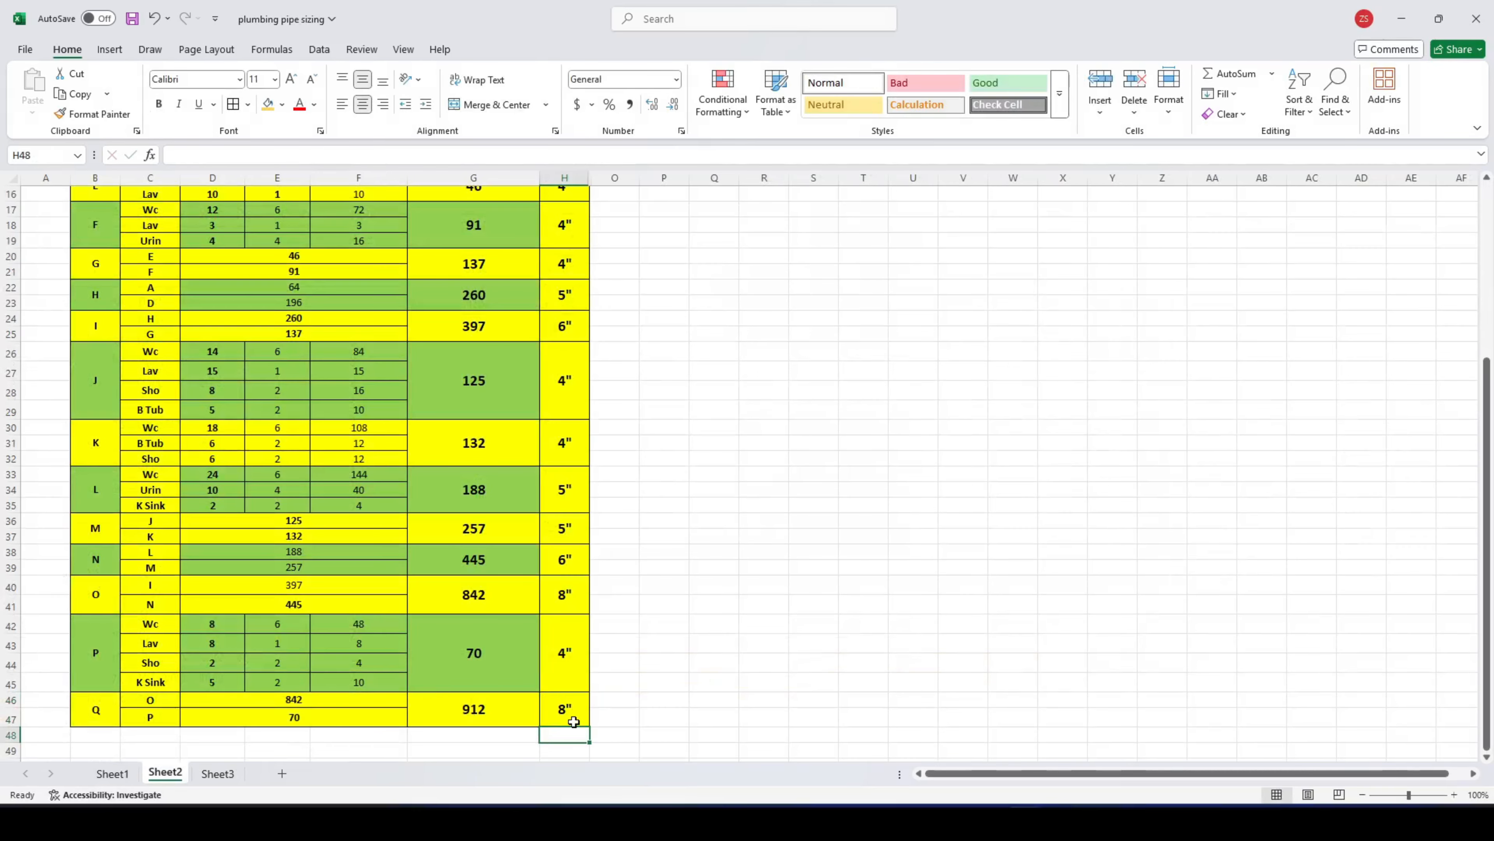
- Restore the workbook to a smaller window and switch to the AutoCAD drawing Drawing1.dwg beside the pipe size table
scroll(641, 609, "up", 2)
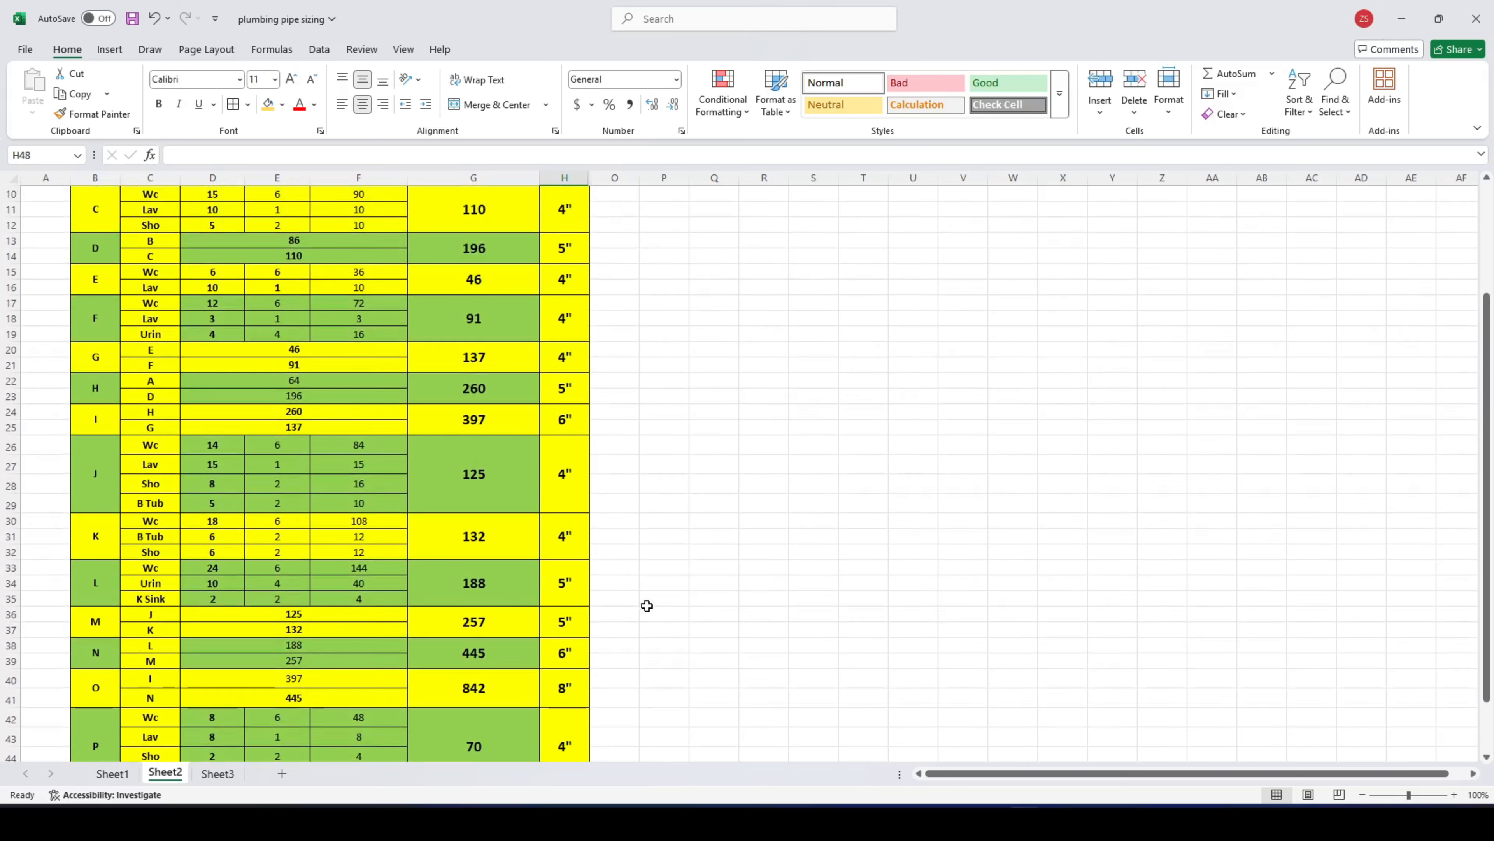
scroll(737, 445, "down", 1)
scroll(533, 424, "up", 3)
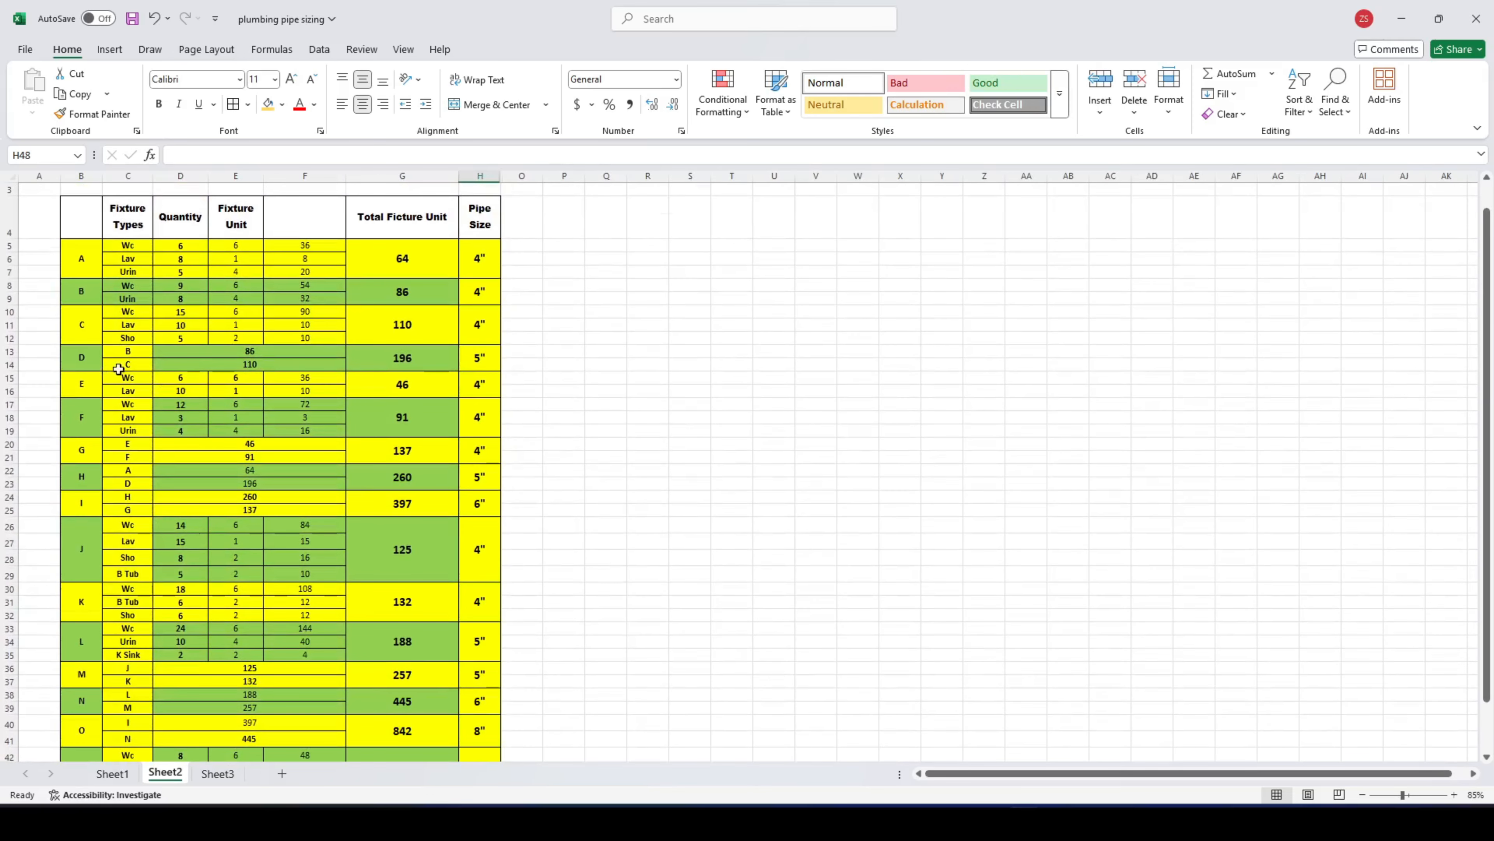
left_click(1439, 18)
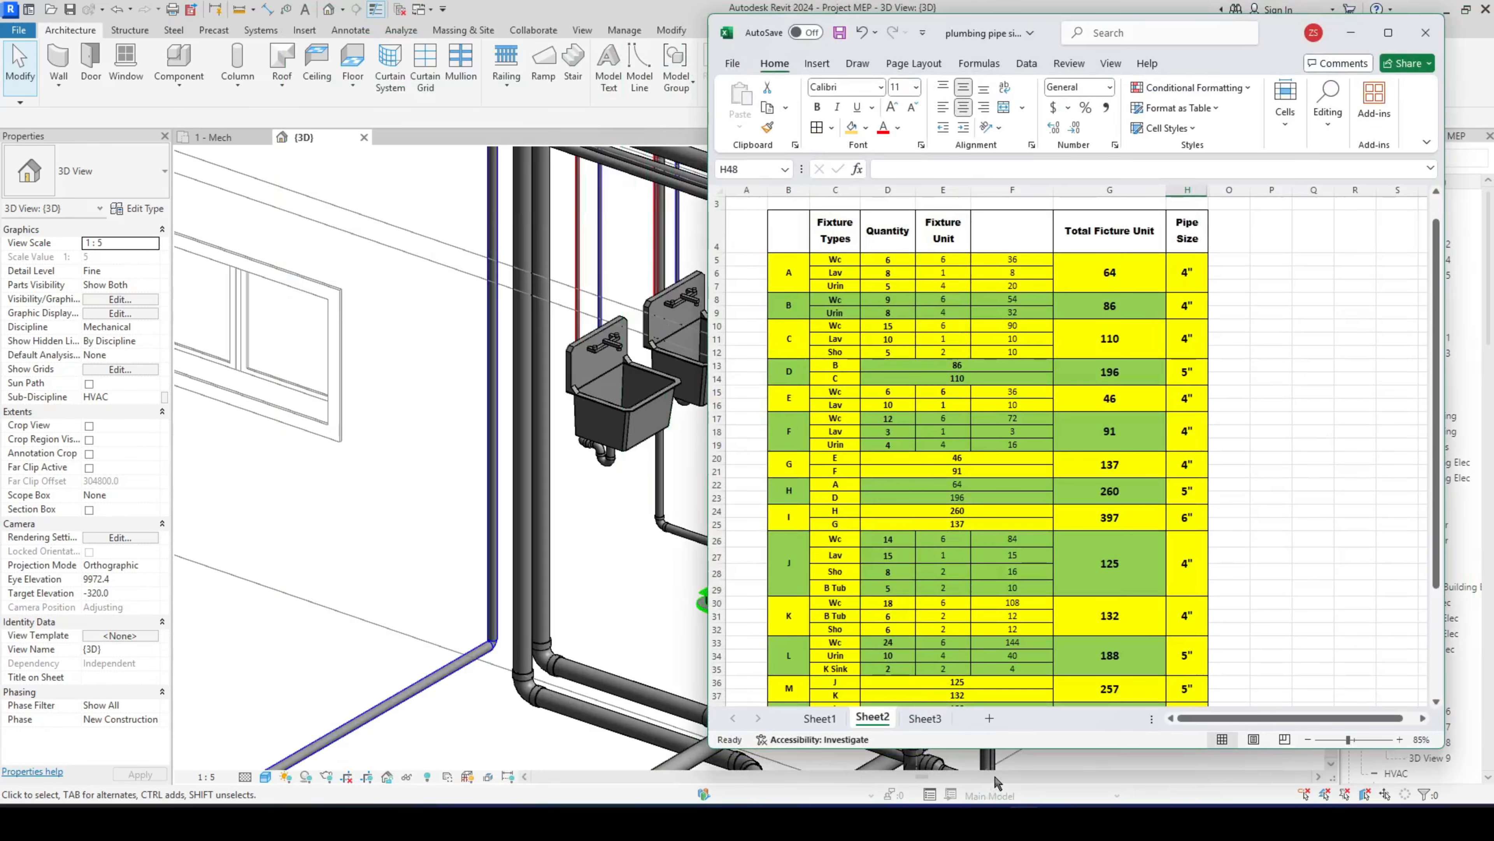
left_click(999, 821)
left_click(596, 330)
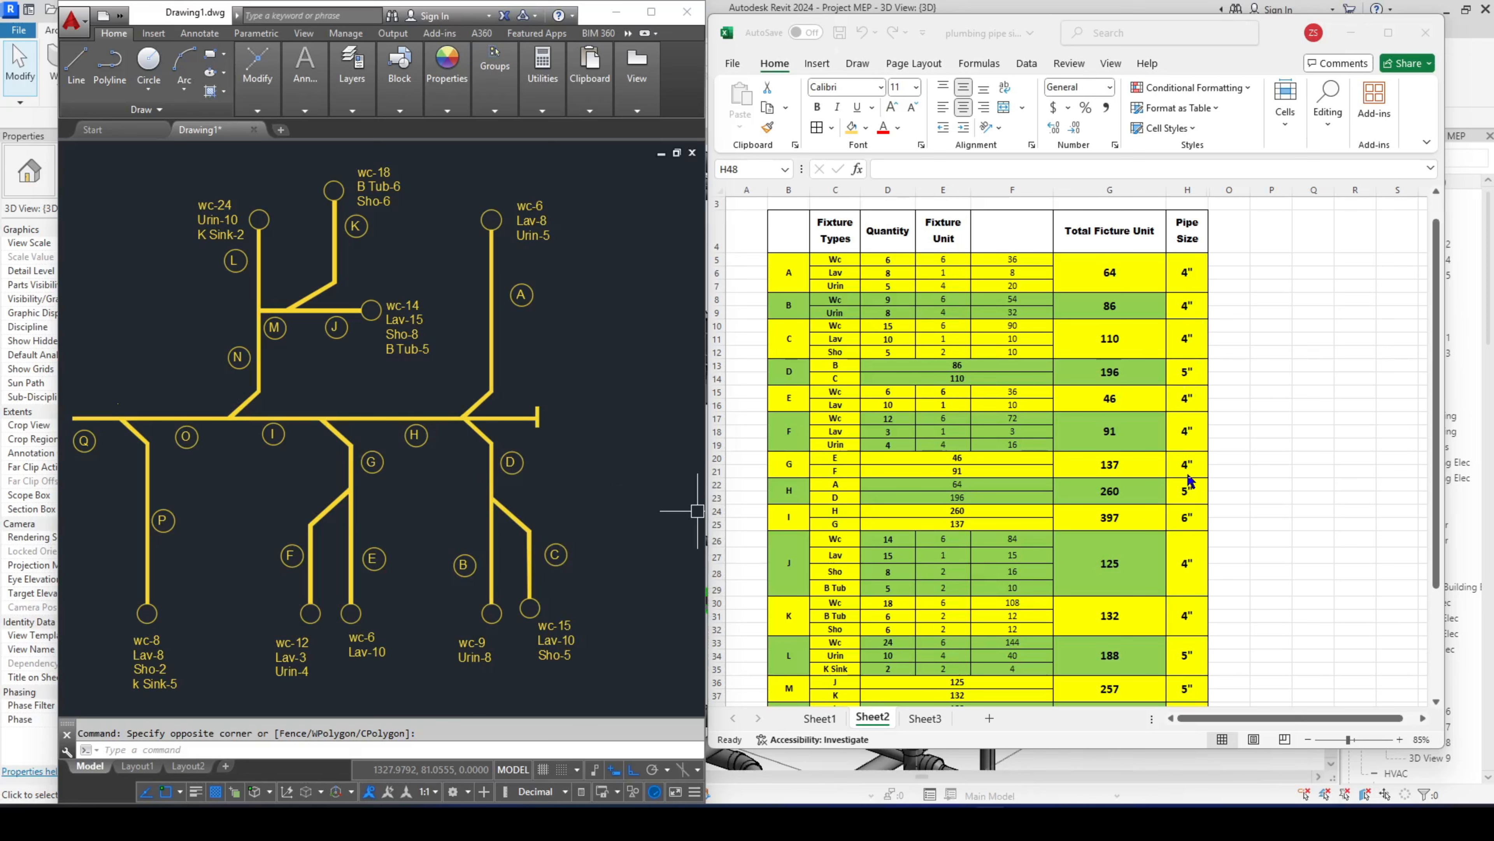
- Compare the labelled drain segments in the AutoCAD layout with their pipe sizes in the Sheet2 table, through segment Q
left_click_drag(404, 451, 439, 444)
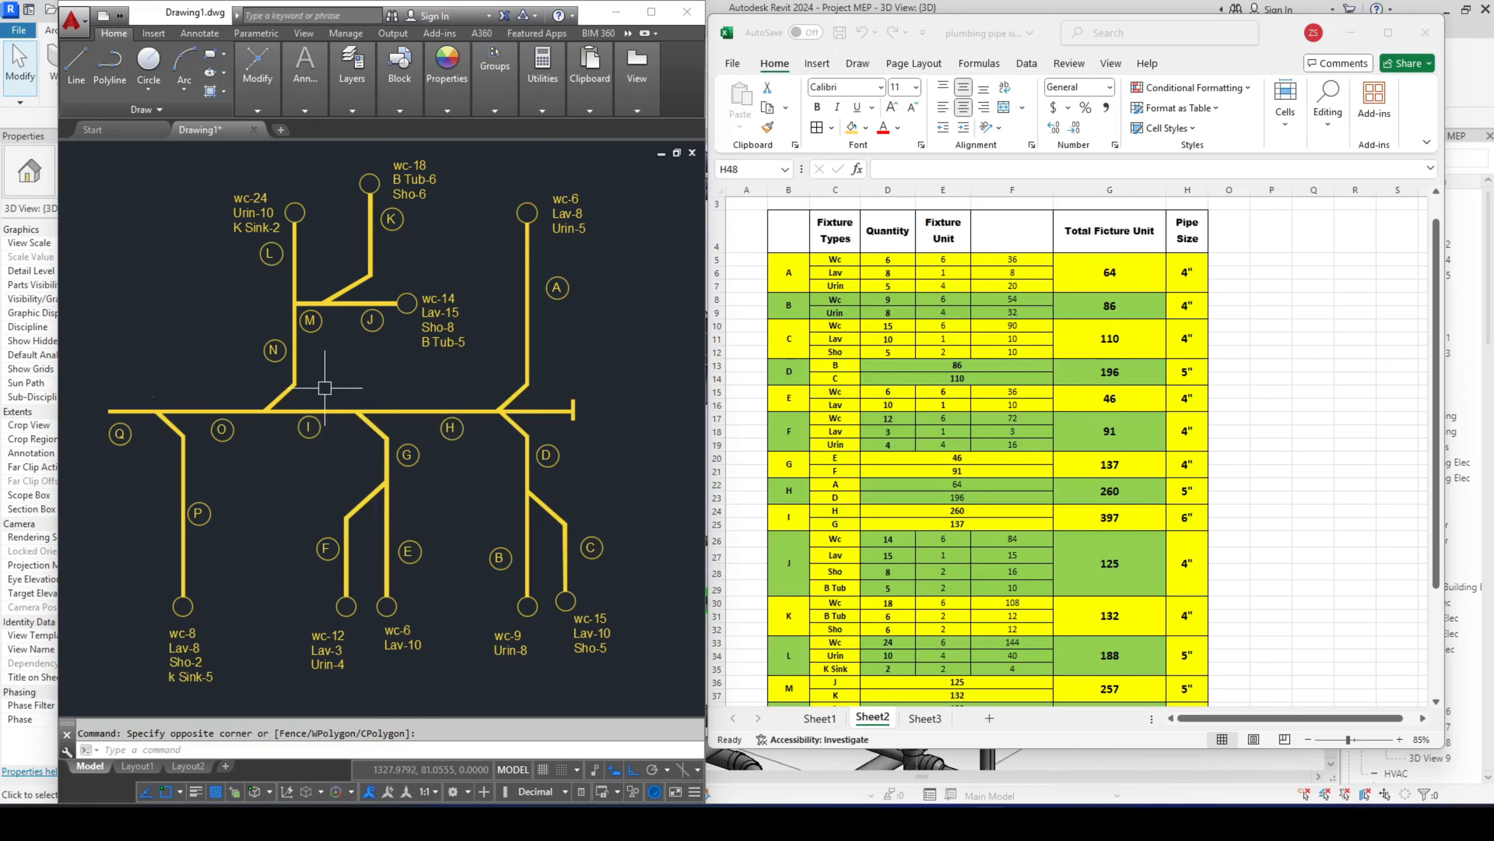
scroll(887, 526, "down", 2)
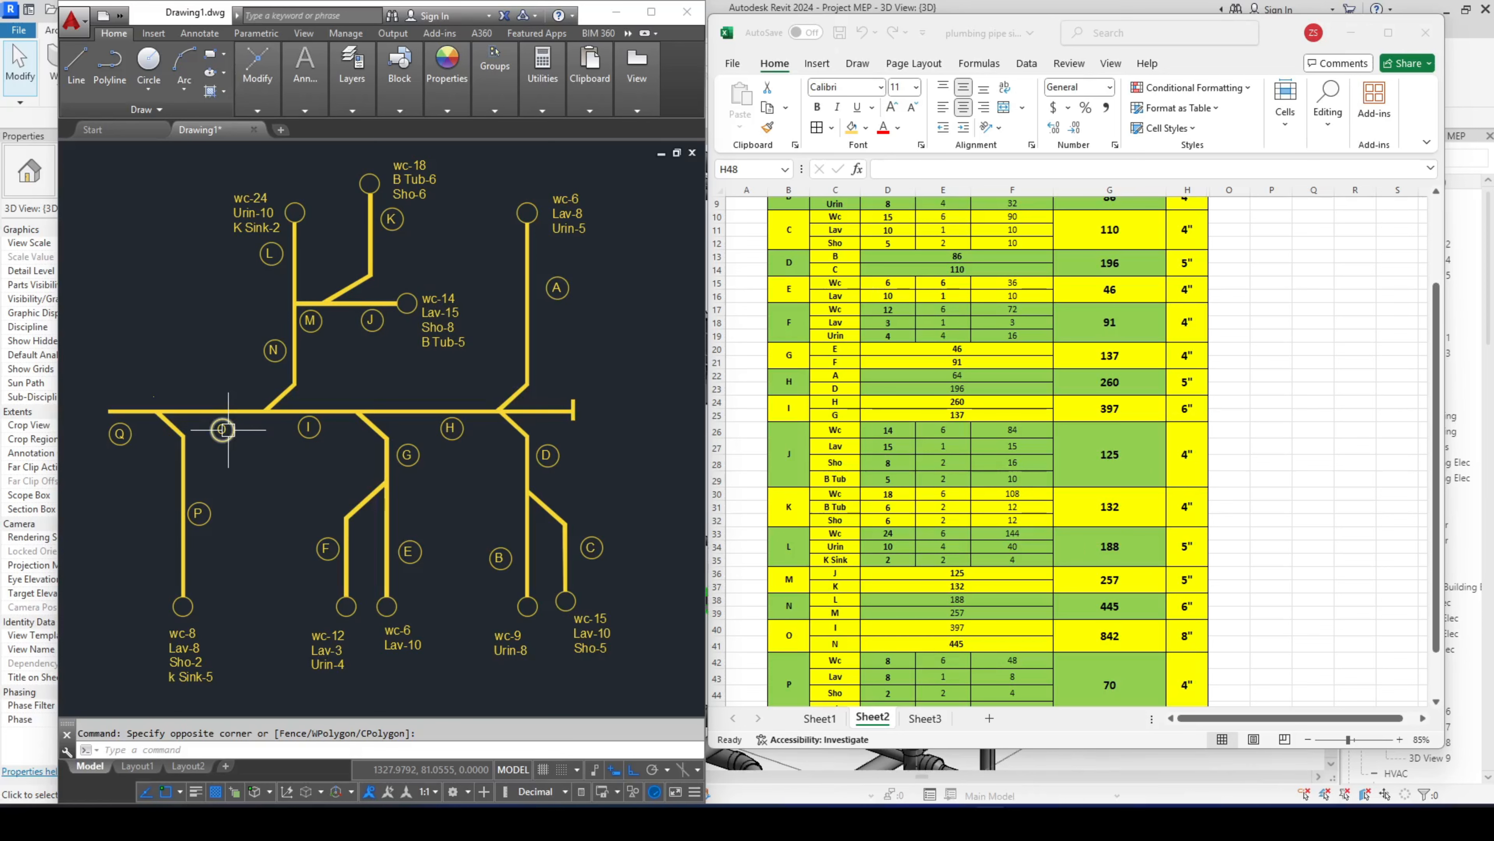
scroll(1102, 609, "down", 1)
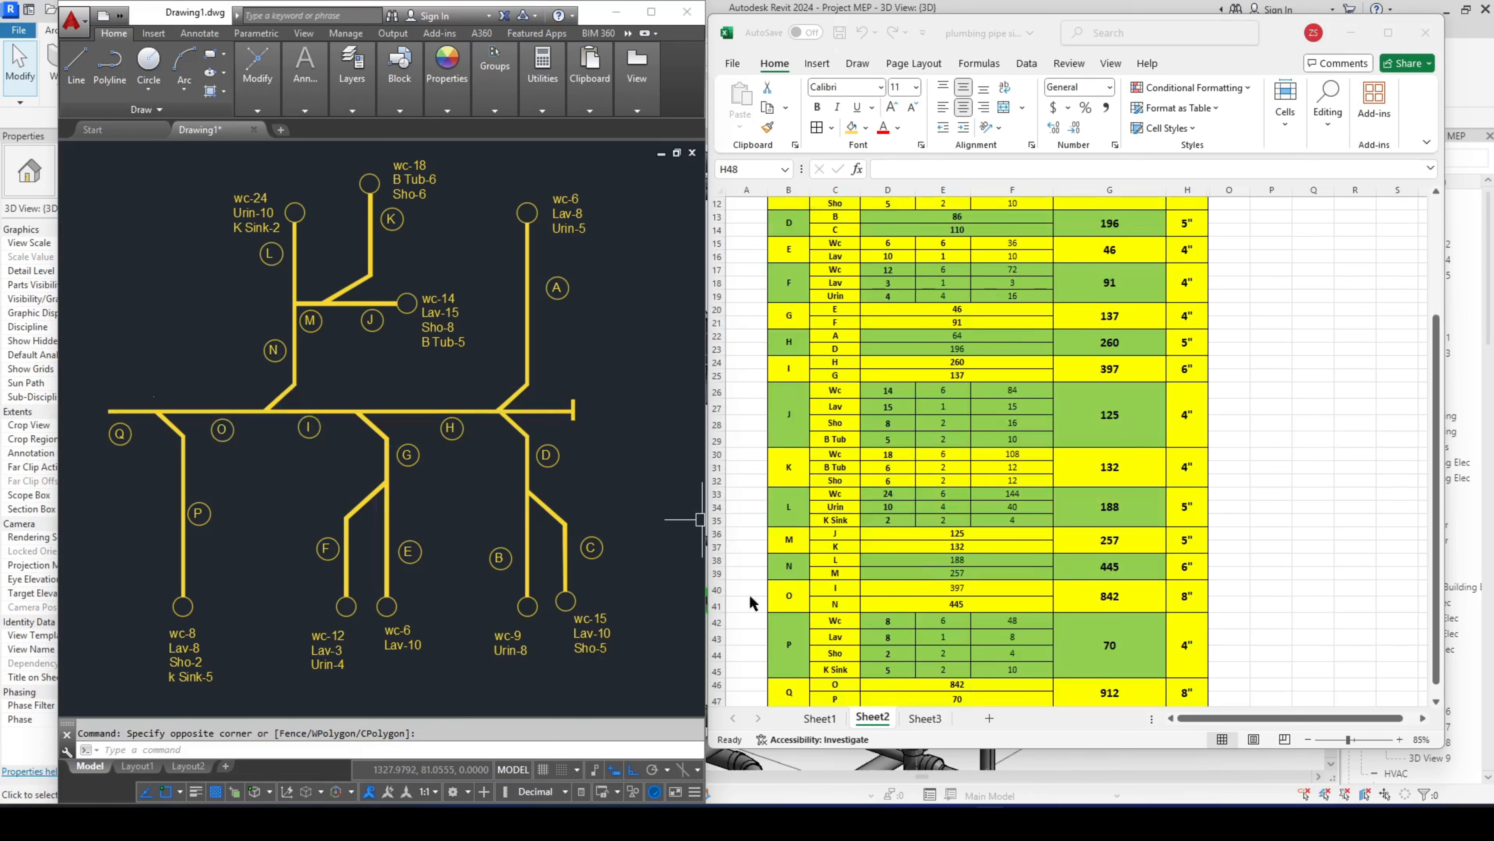
scroll(255, 406, "down", 2)
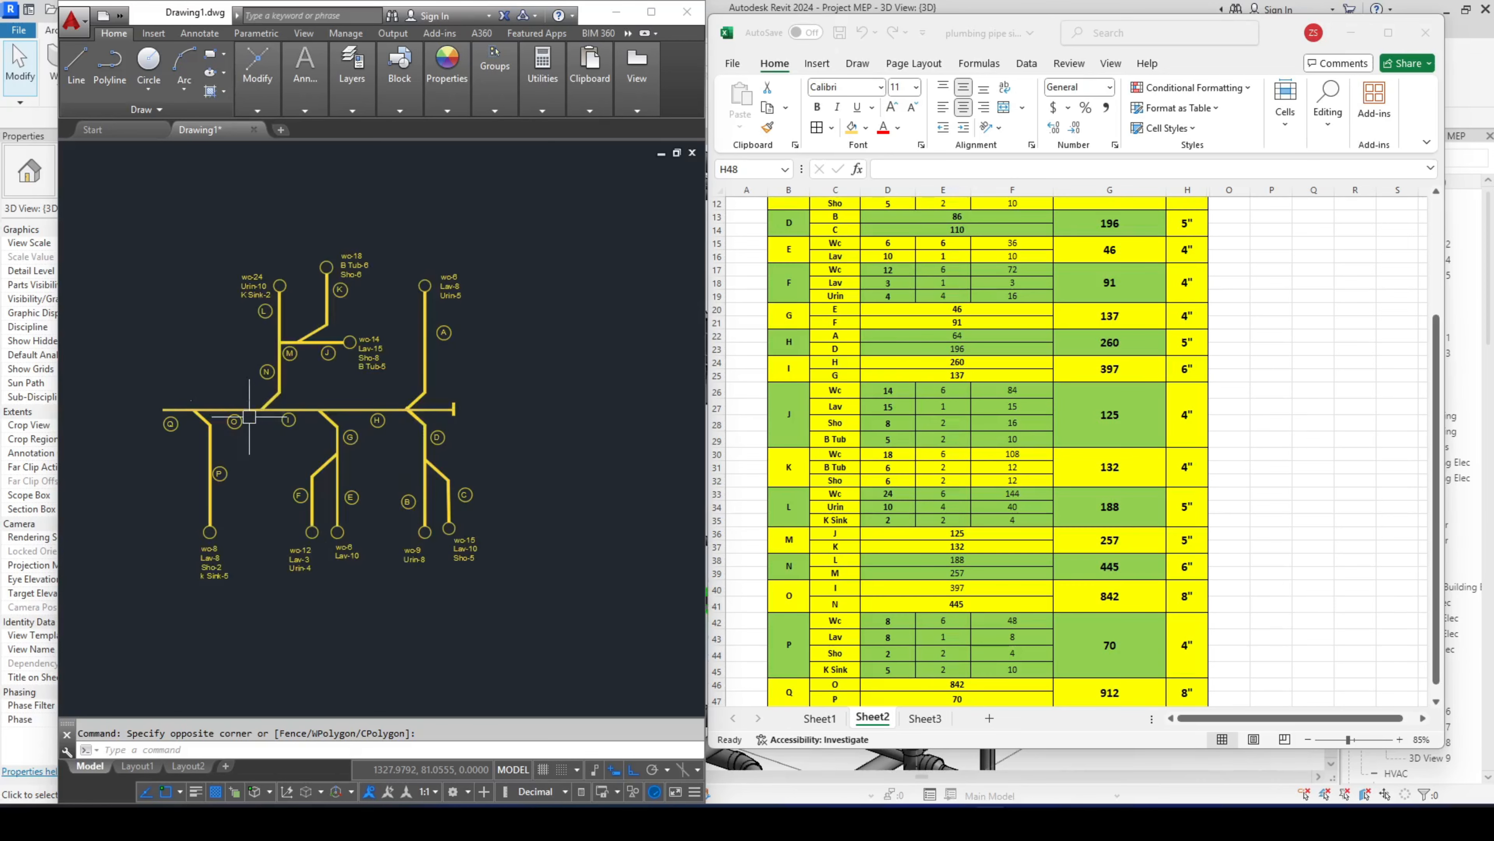
scroll(192, 454, "up", 2)
scroll(1201, 596, "down", 1)
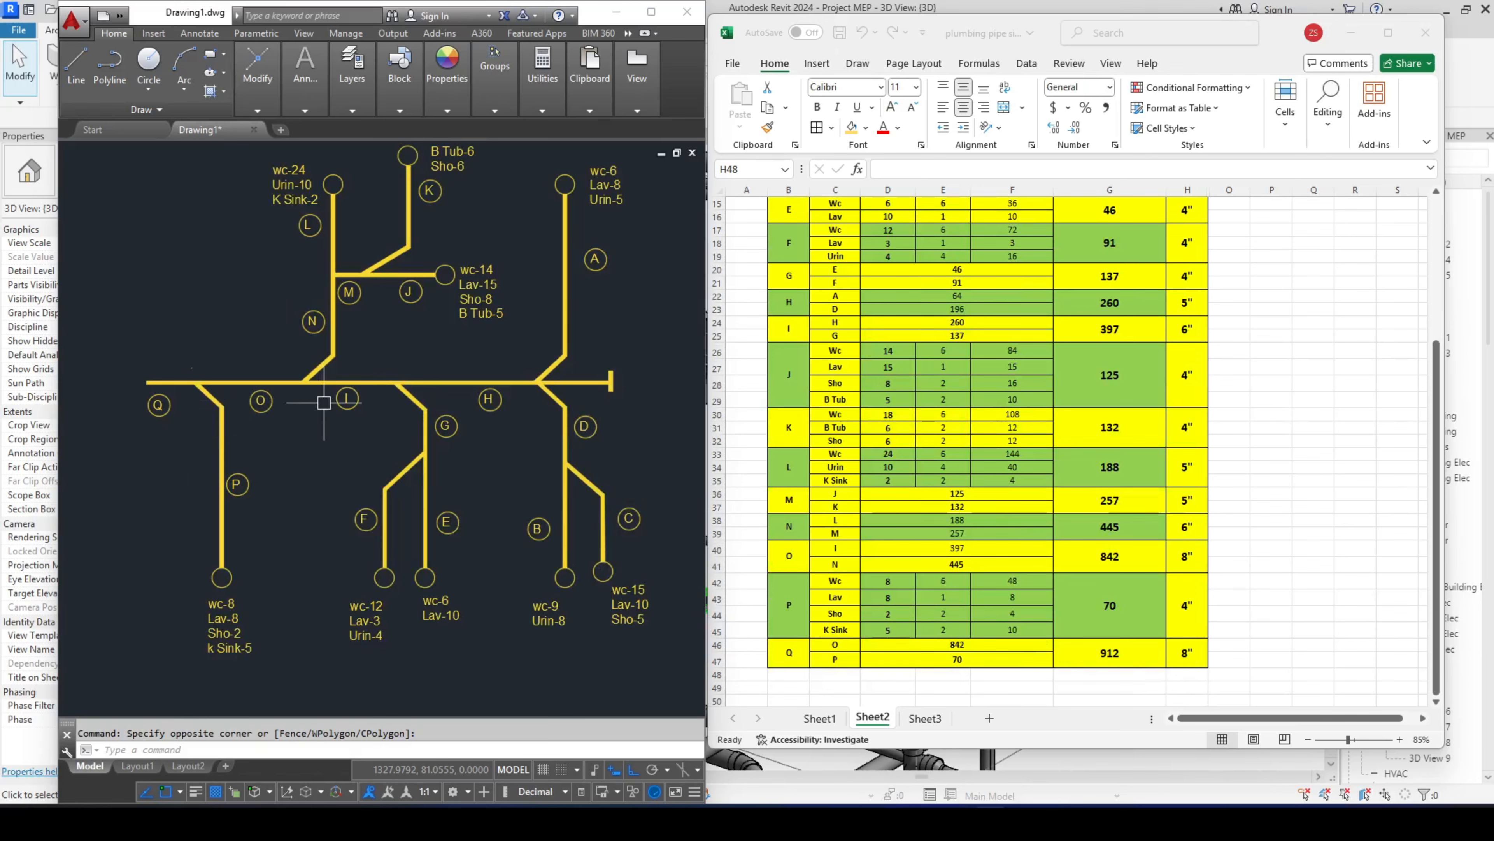
- Show Sheet3's branch fixture unit table beside the multi-floor stack diagram in AutoCAD and examine the upper-floor branches
left_click(1256, 544)
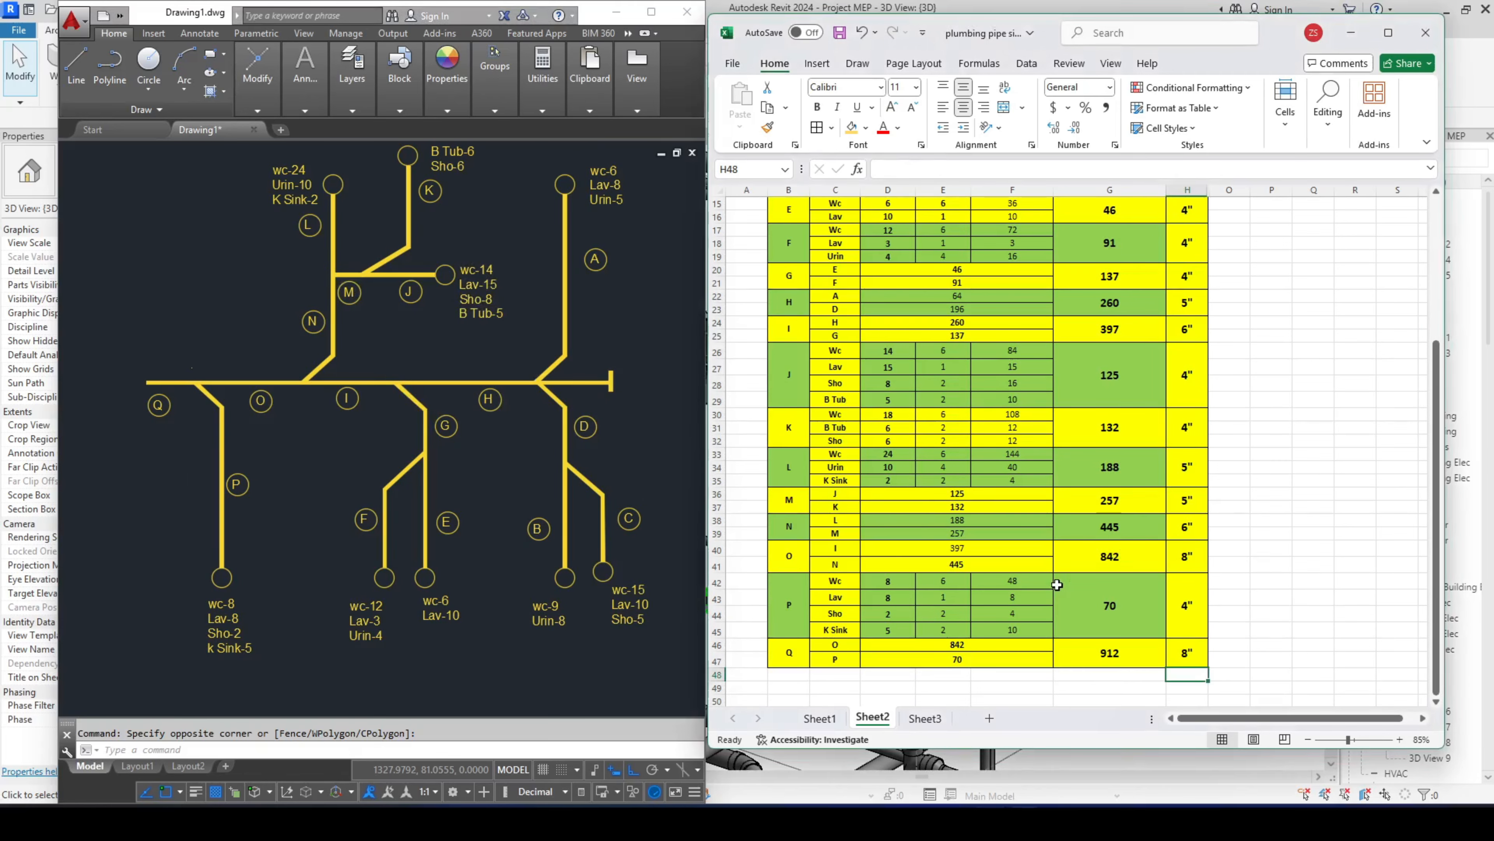
scroll(1057, 585, "up", 4)
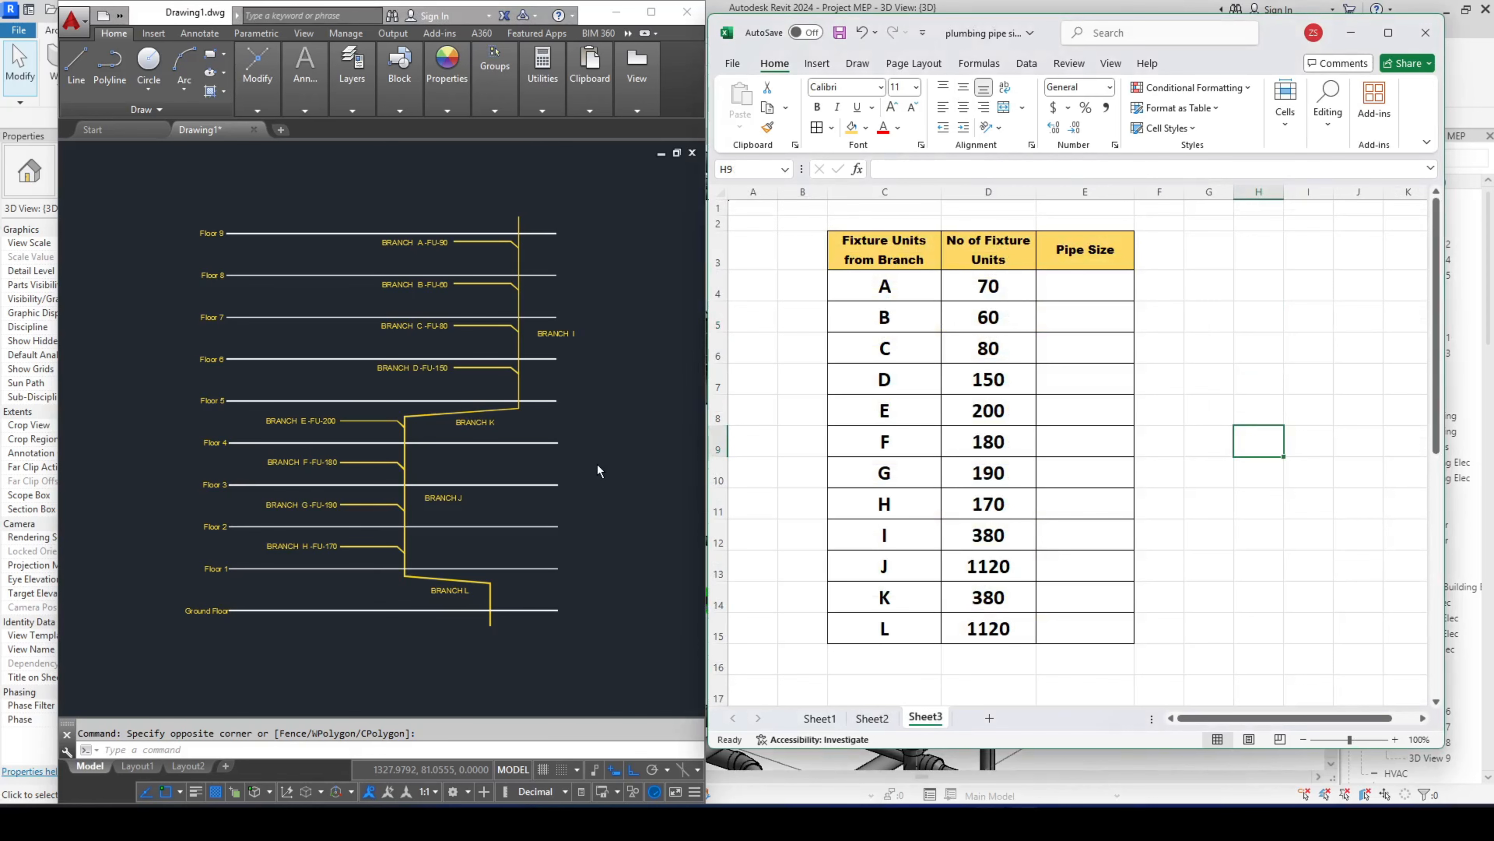
scroll(411, 241, "up", 3)
scroll(443, 301, "down", 2)
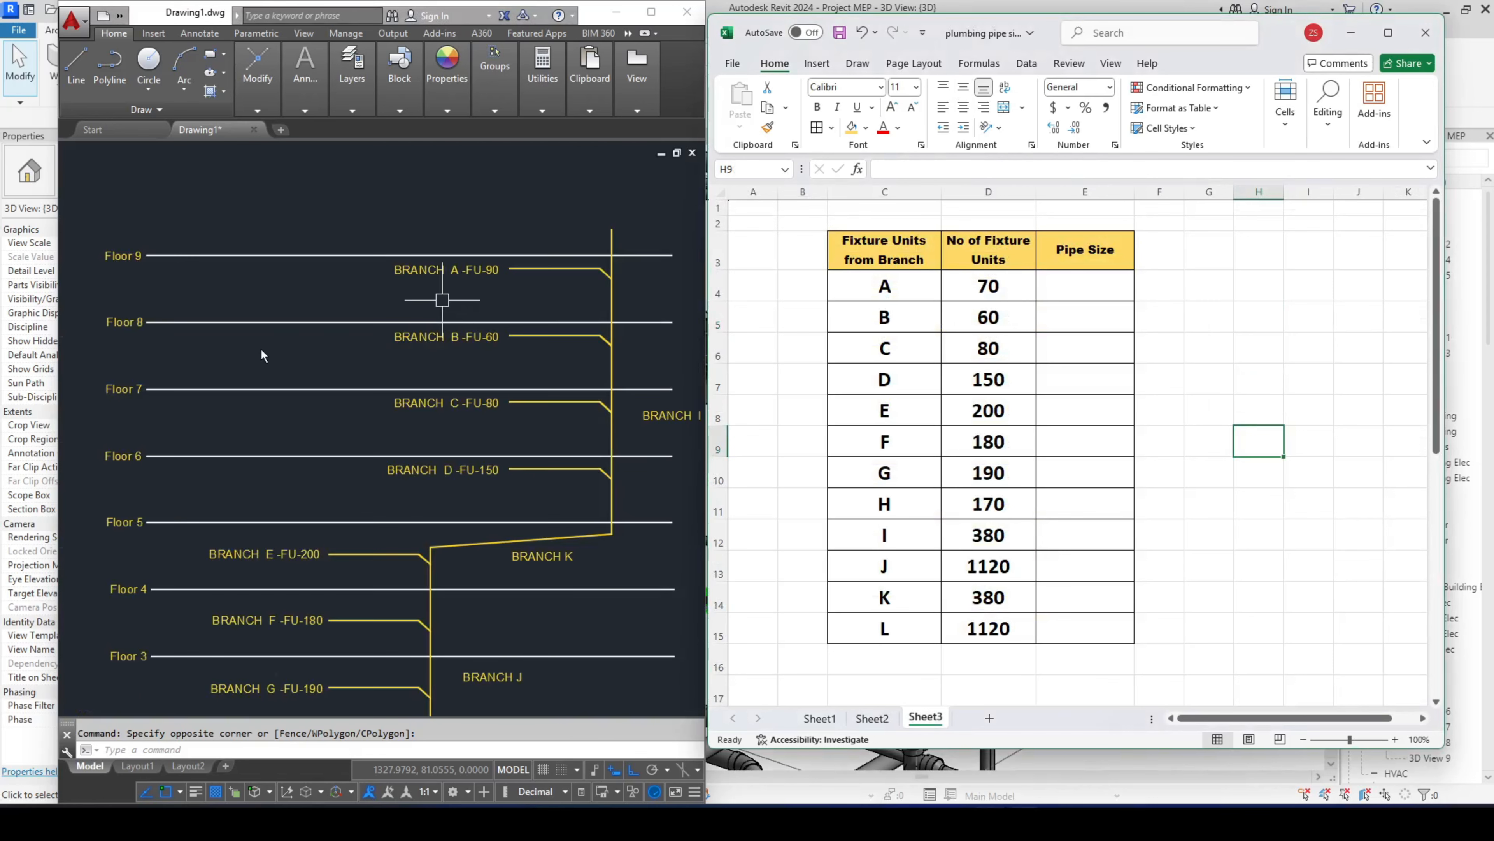
- Examine the multi-floor stack diagram in AutoCAD, following the stack from Branch I through offsets K and L down to the ground floor
scroll(263, 355, "down", 4)
scroll(184, 544, "up", 6)
scroll(280, 570, "down", 3)
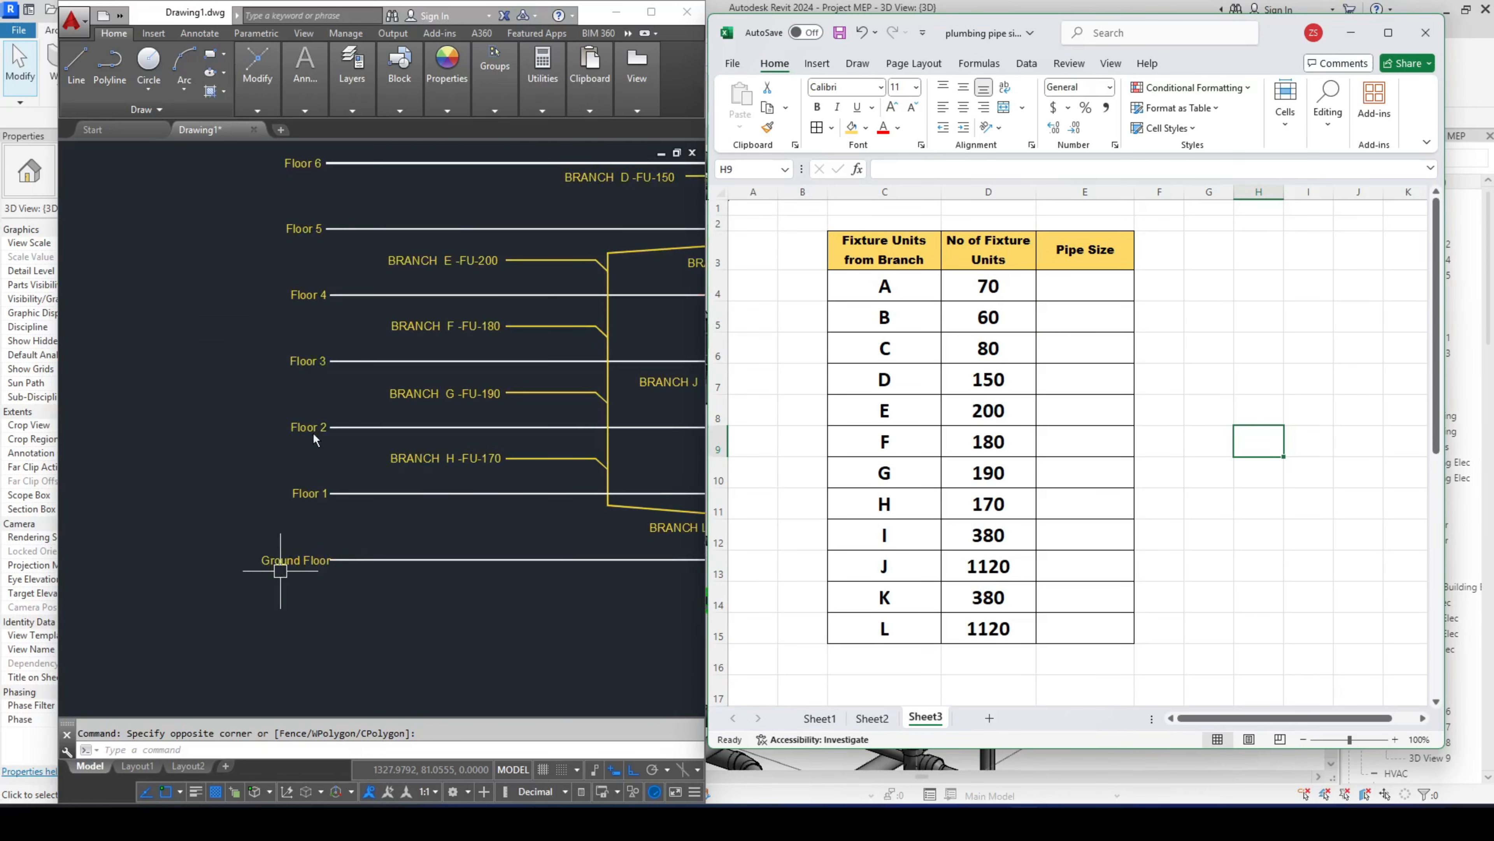
left_click(331, 257)
mouse_move(248, 245)
left_mouse_down()
mouse_move(237, 404)
mouse_move(218, 448)
left_mouse_up()
scroll(494, 344, "down", 3)
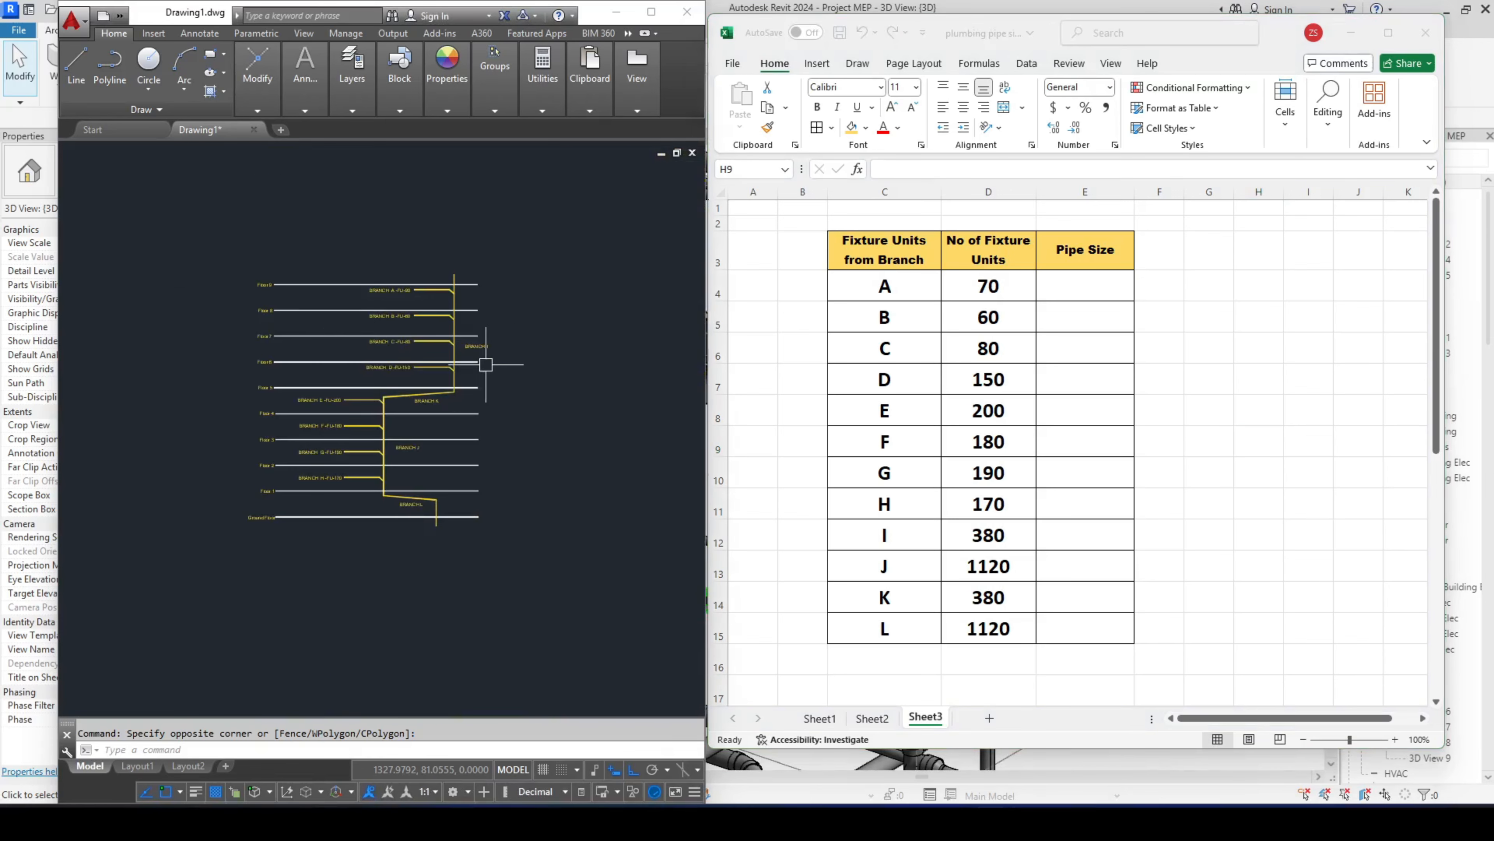
scroll(418, 226, "up", 1)
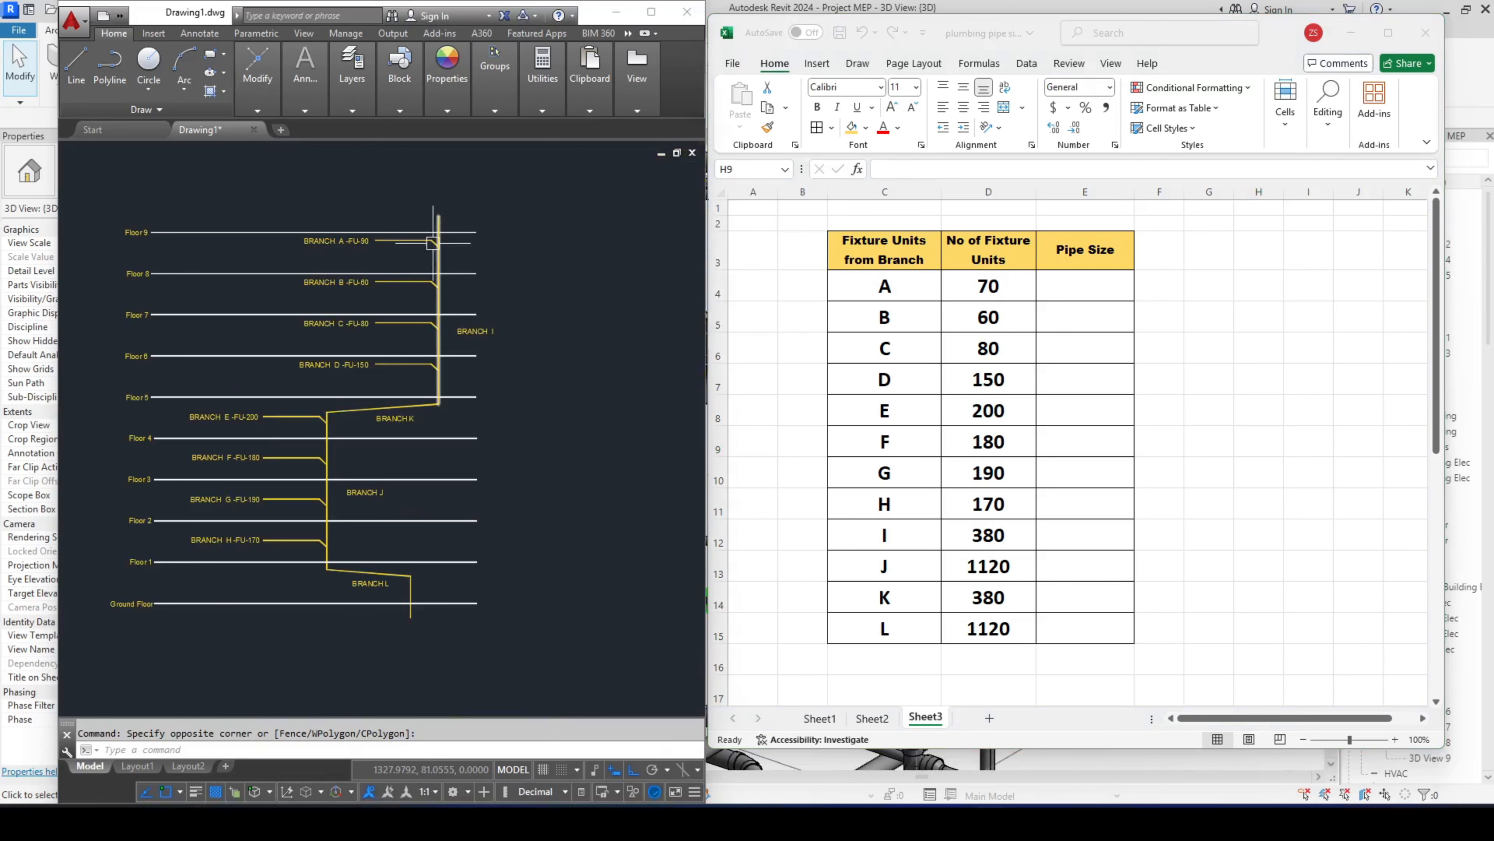
scroll(390, 415, "up", 4)
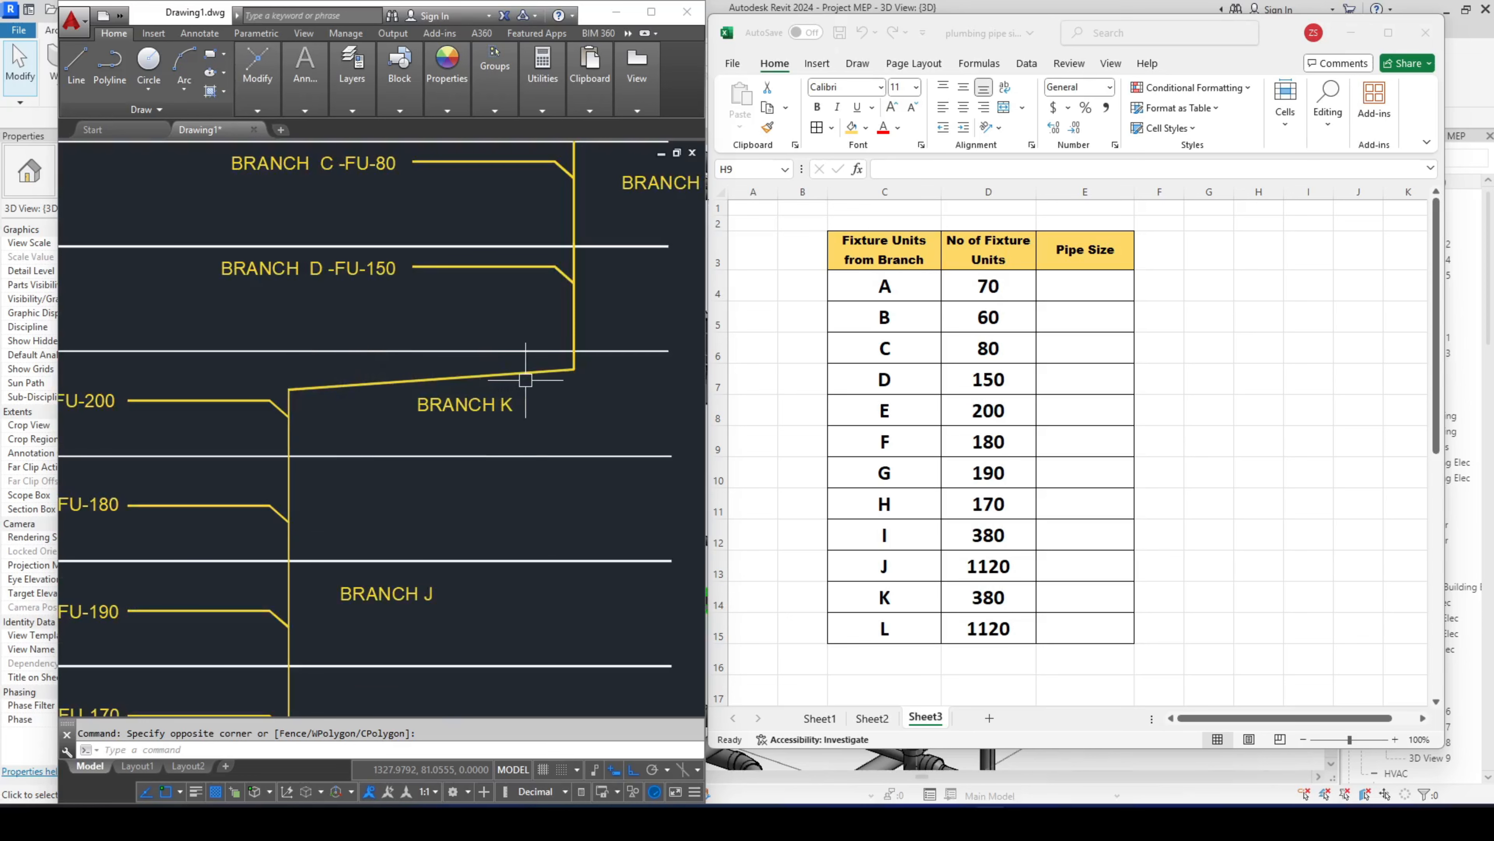
scroll(477, 329, "down", 2)
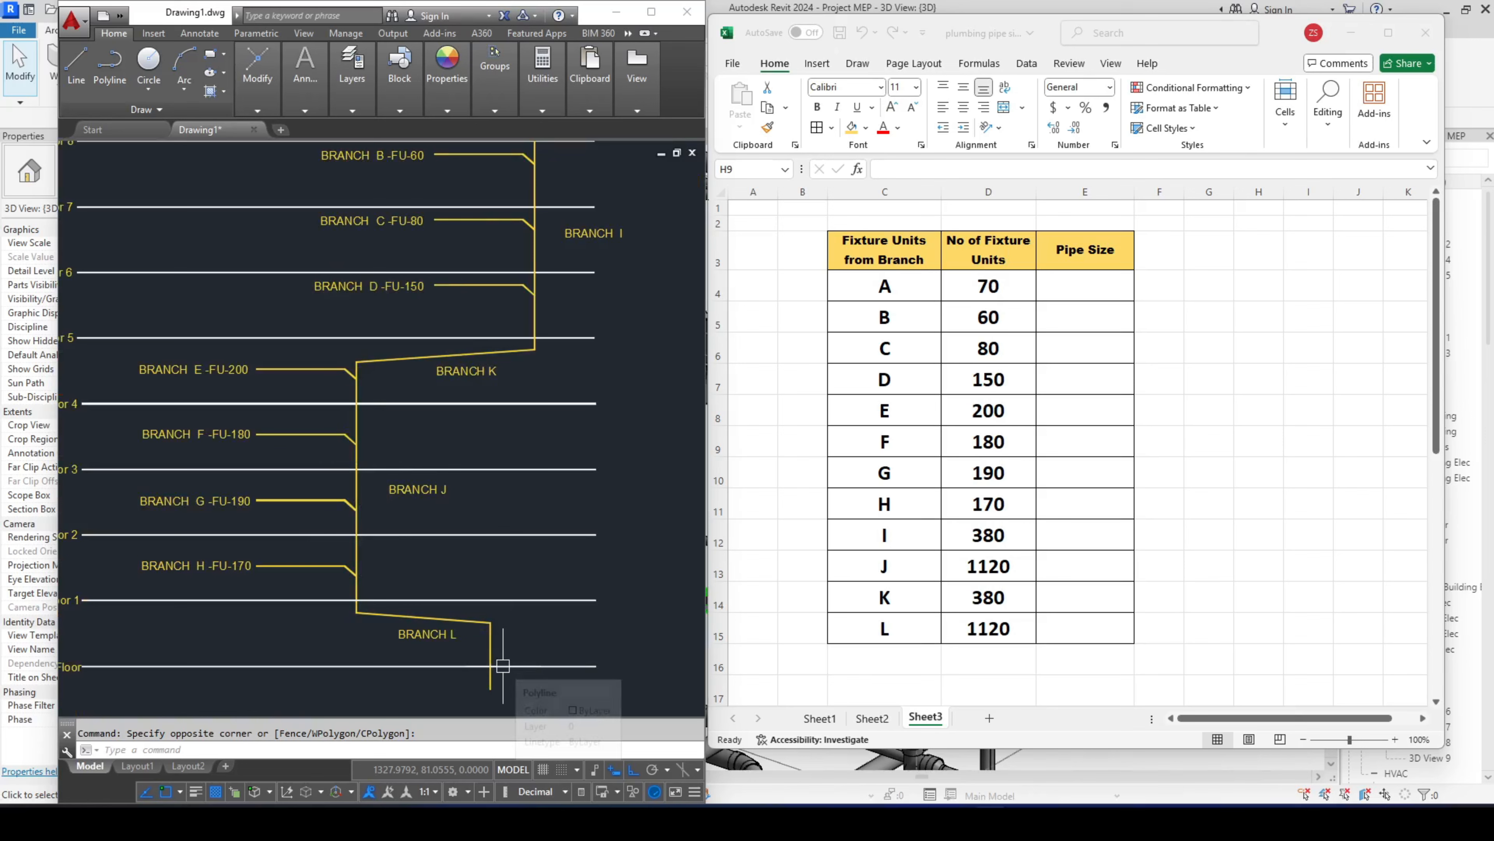
- Review the single-floor drain layout against the Sheet2 pipe size table, and return to Sheet3 and the multi-floor stack diagram
left_click_drag(550, 331, 512, 528)
left_click_drag(415, 348, 505, 392)
scroll(484, 344, "up", 2)
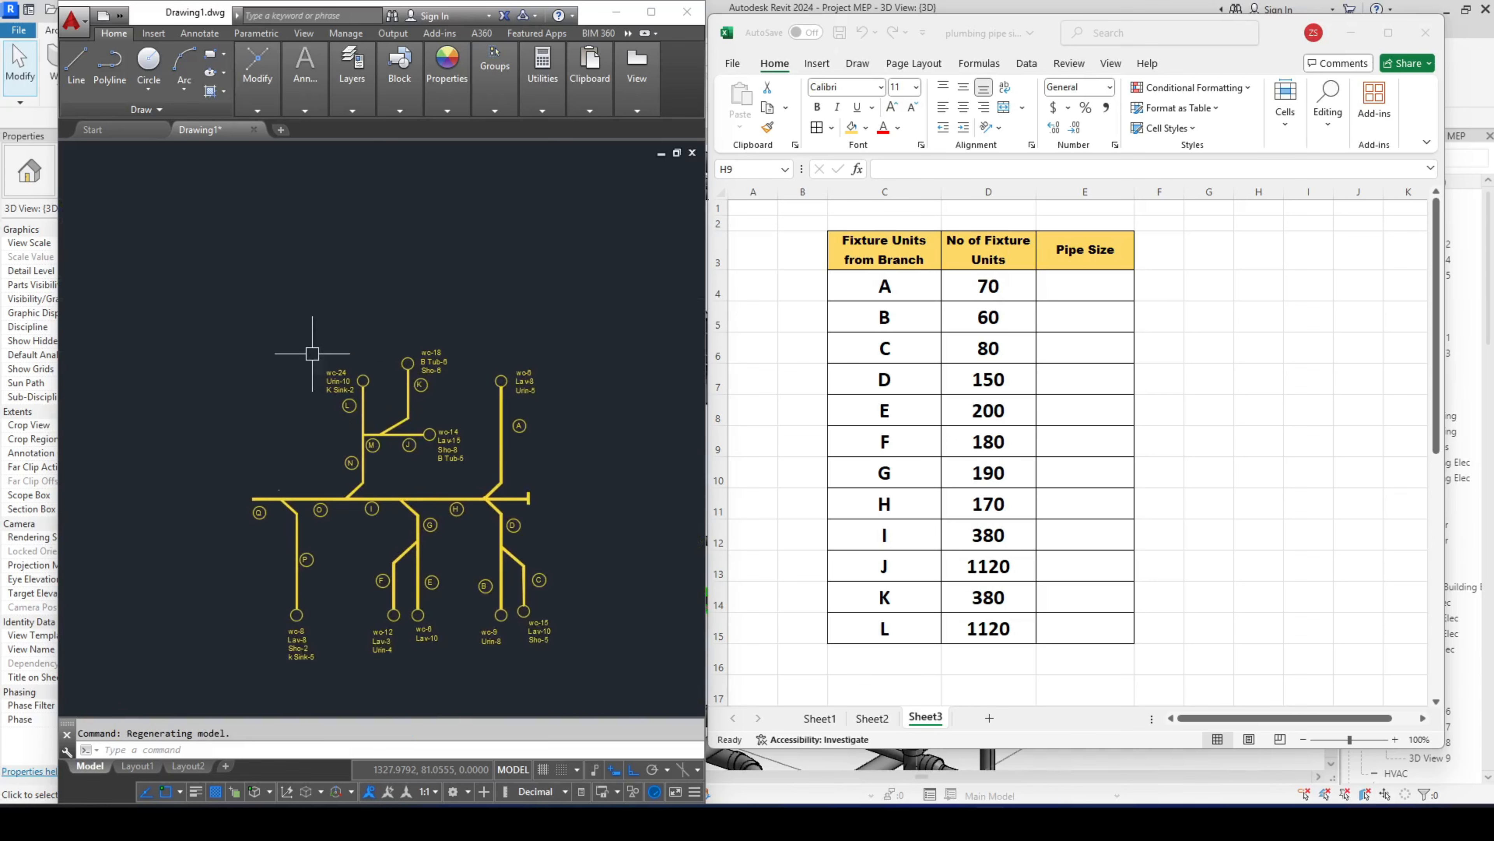
left_click_drag(382, 507, 358, 461)
scroll(361, 462, "up", 2)
left_click_drag(624, 389, 624, 379)
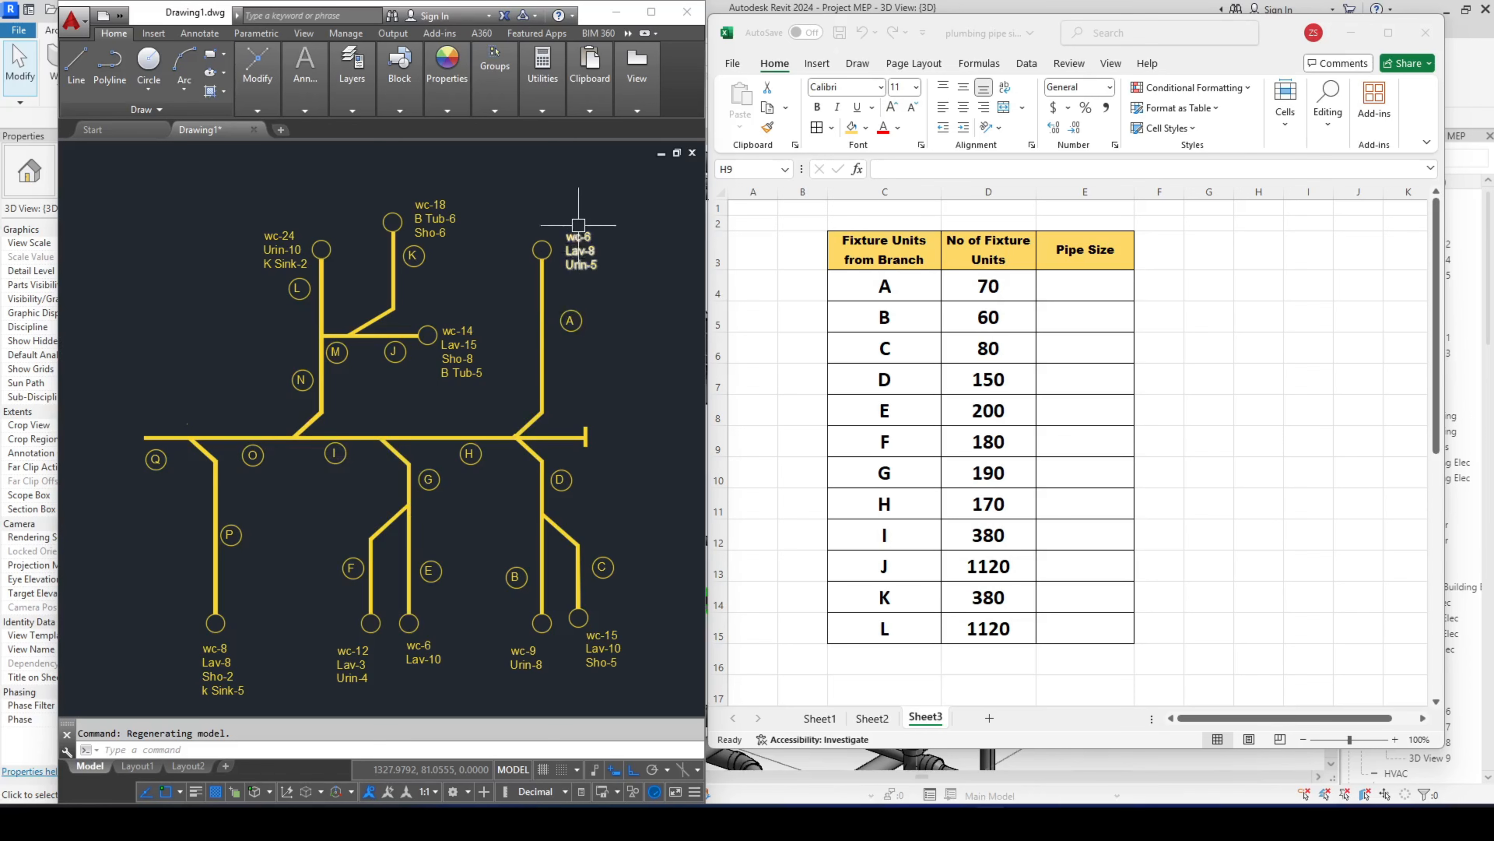
left_click(872, 717)
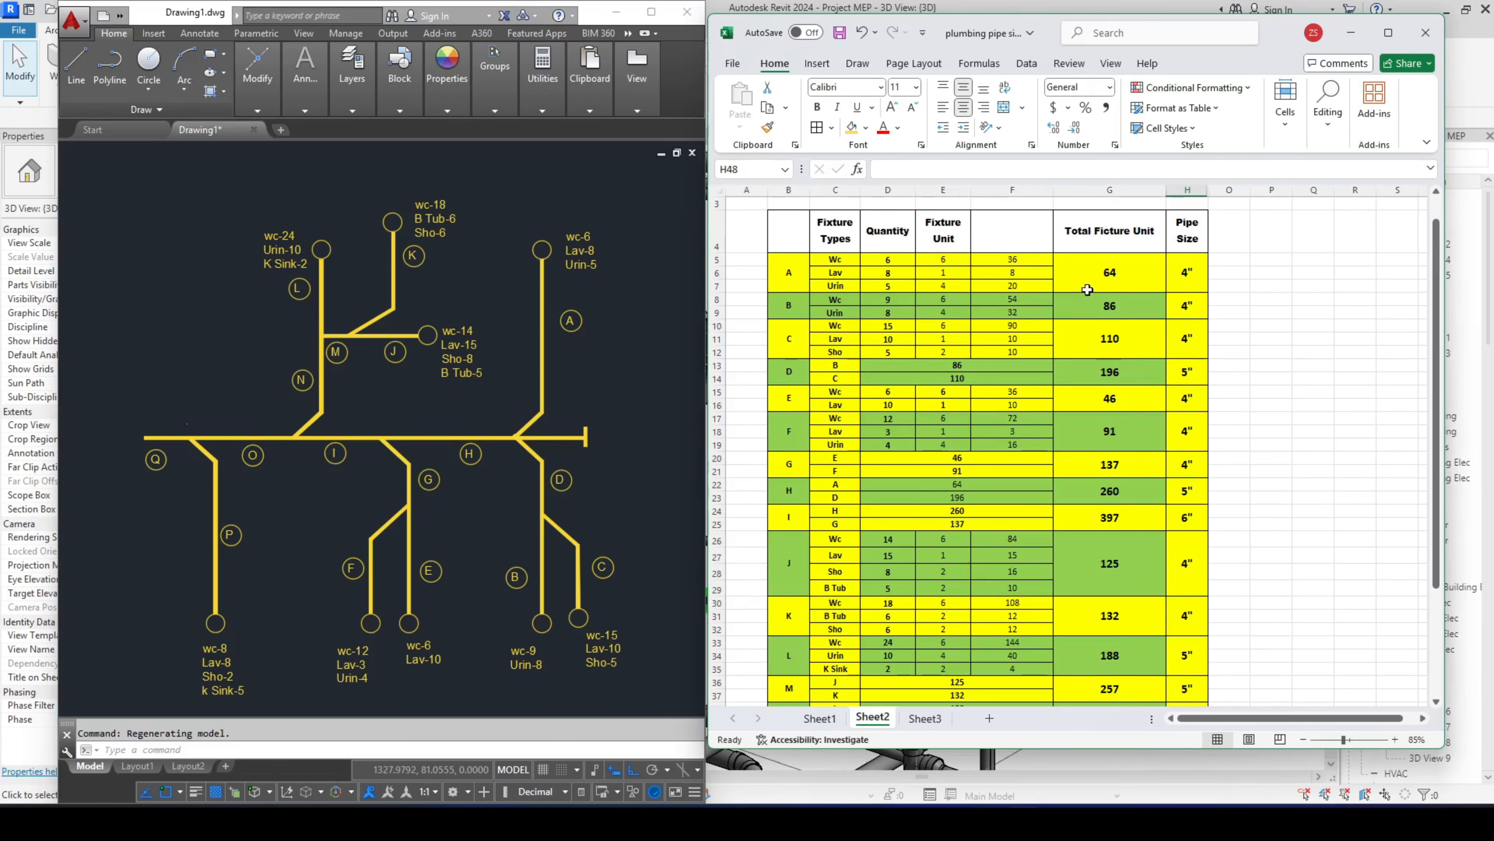
left_click(562, 253)
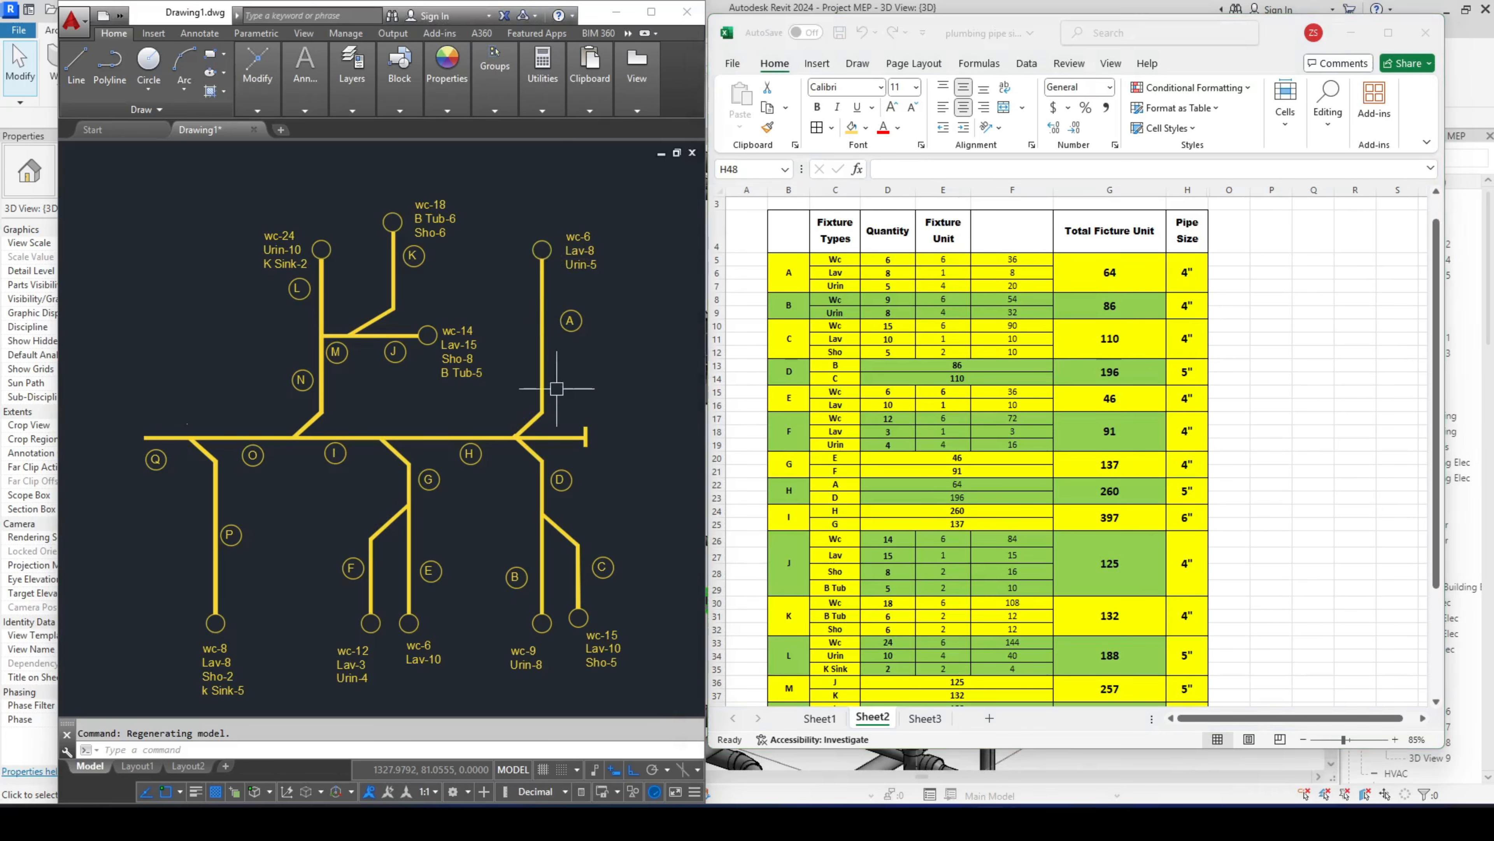
left_click(923, 718)
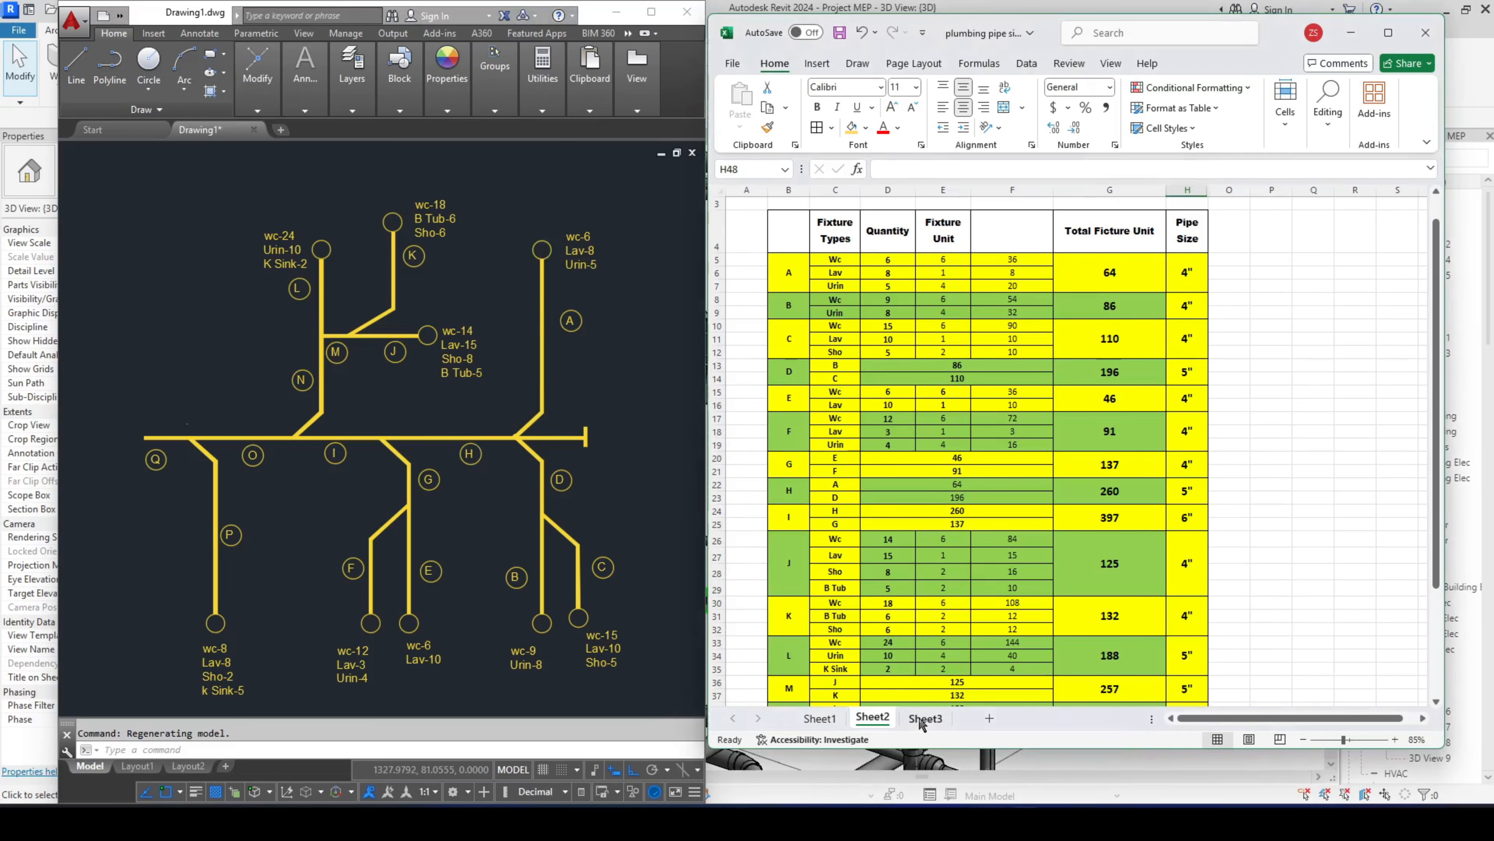
left_click(1216, 375)
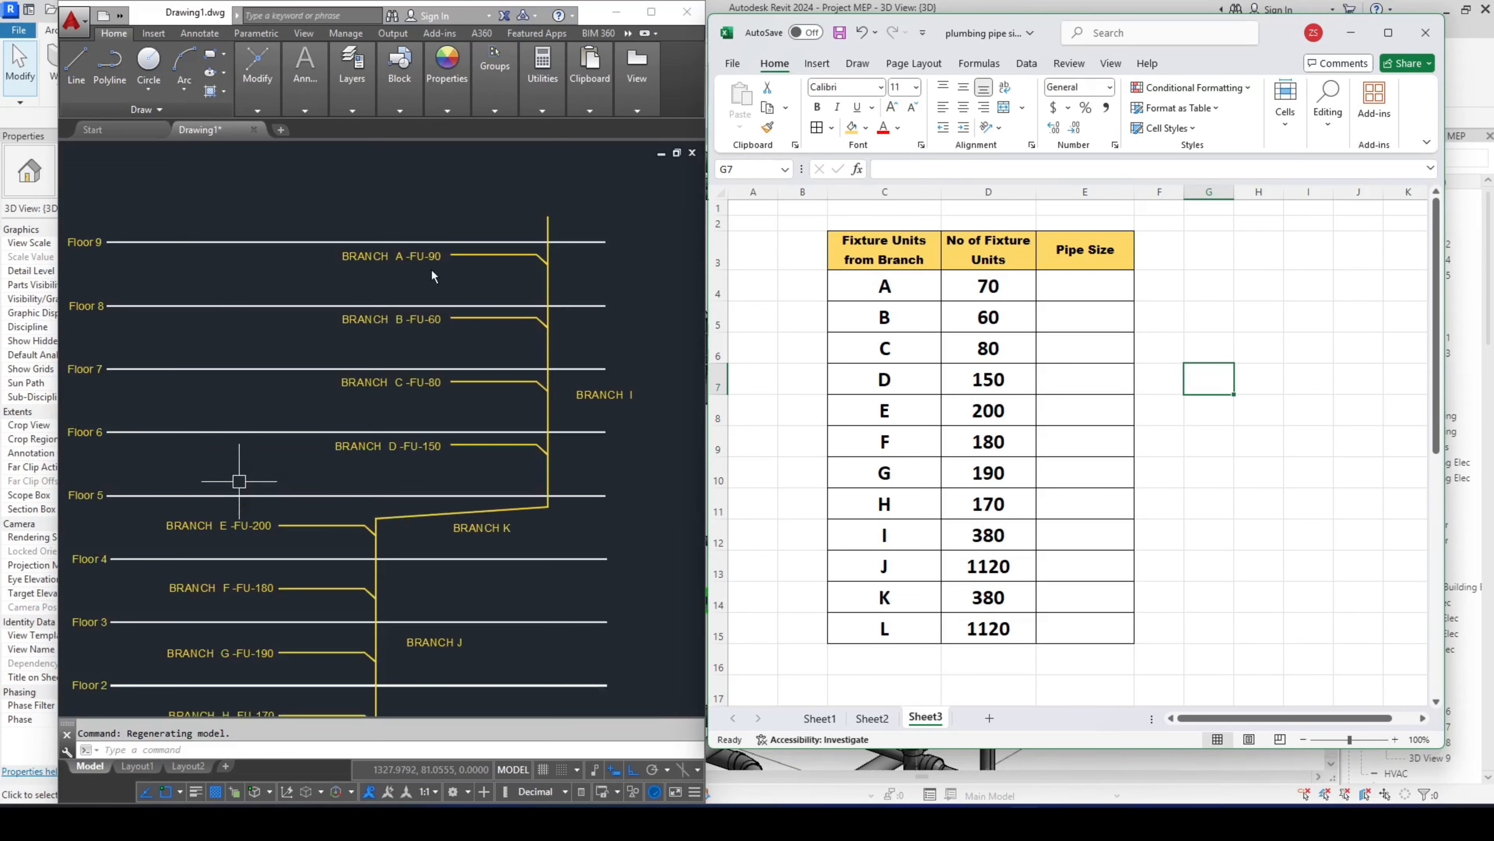
- Look up Branch A's fixture unit load in Table 6-4 for sanitary branches on Sheet1
left_click(591, 269)
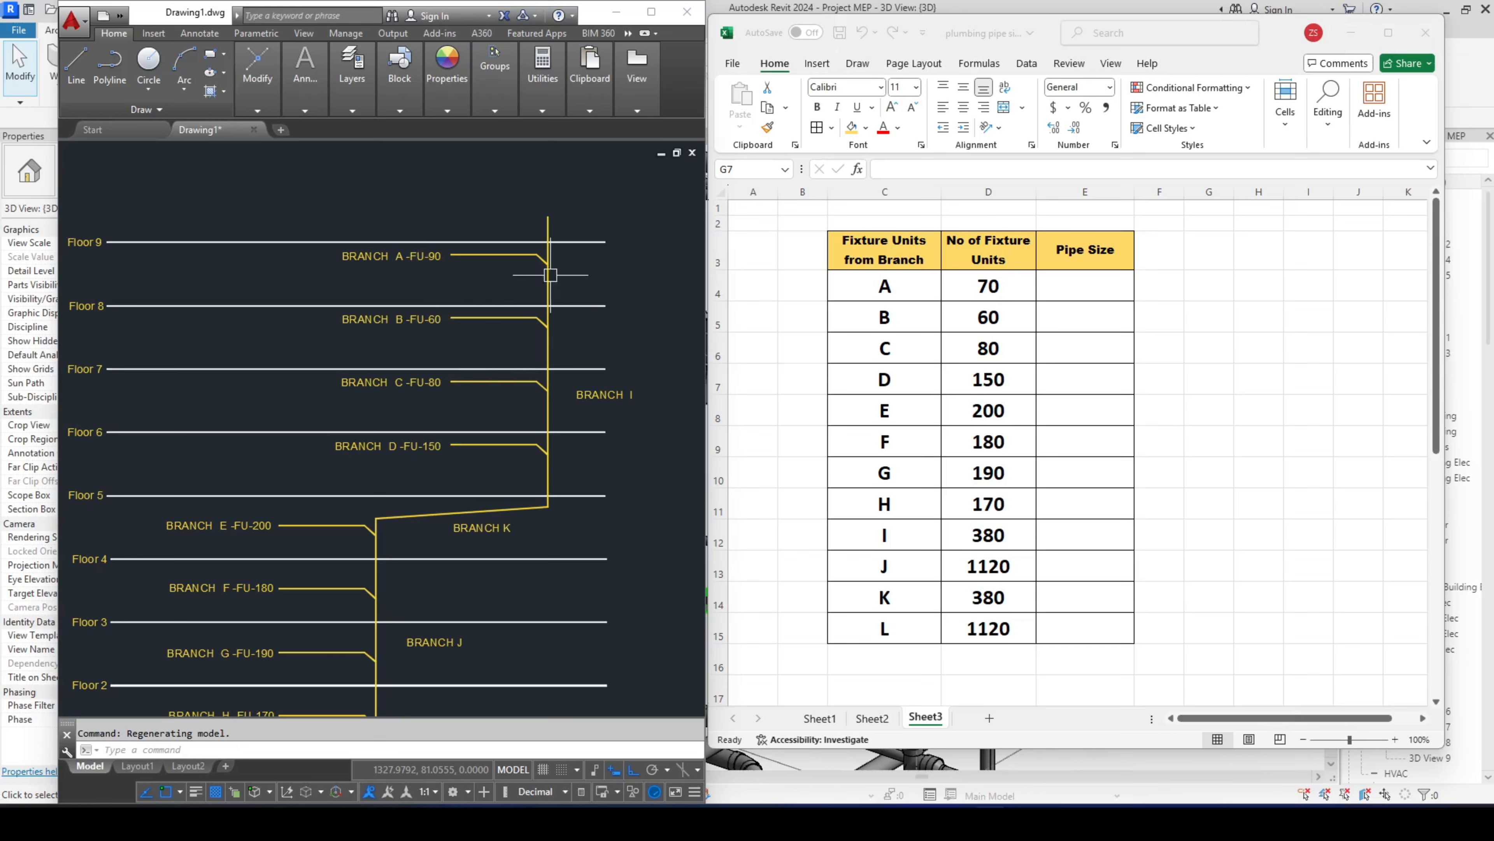
left_click(813, 719)
scroll(994, 415, "down", 2)
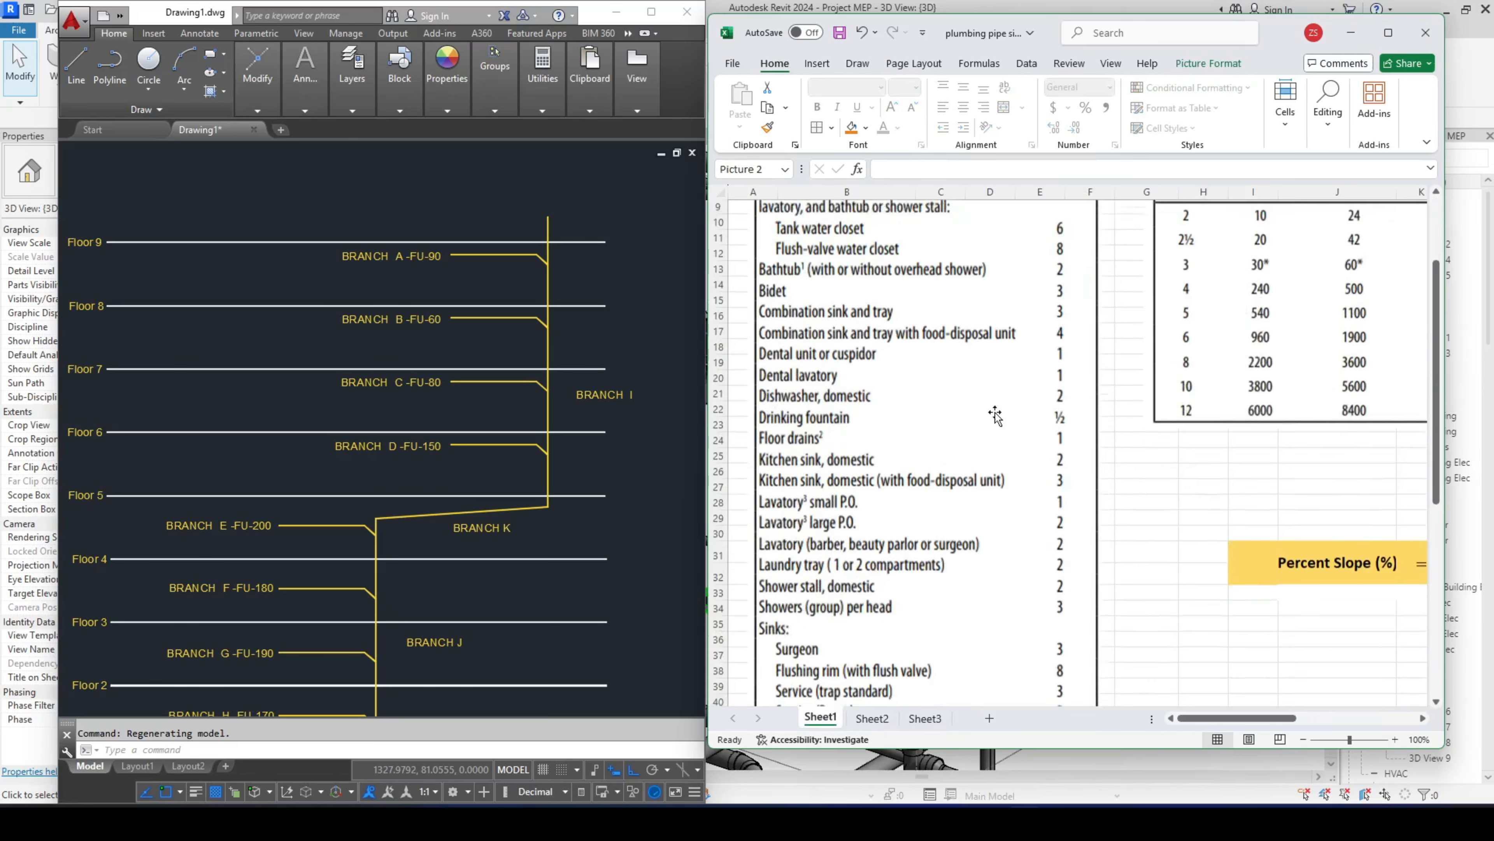
scroll(995, 414, "down", 2)
left_click_drag(1224, 720, 1353, 721)
scroll(1106, 495, "up", 4)
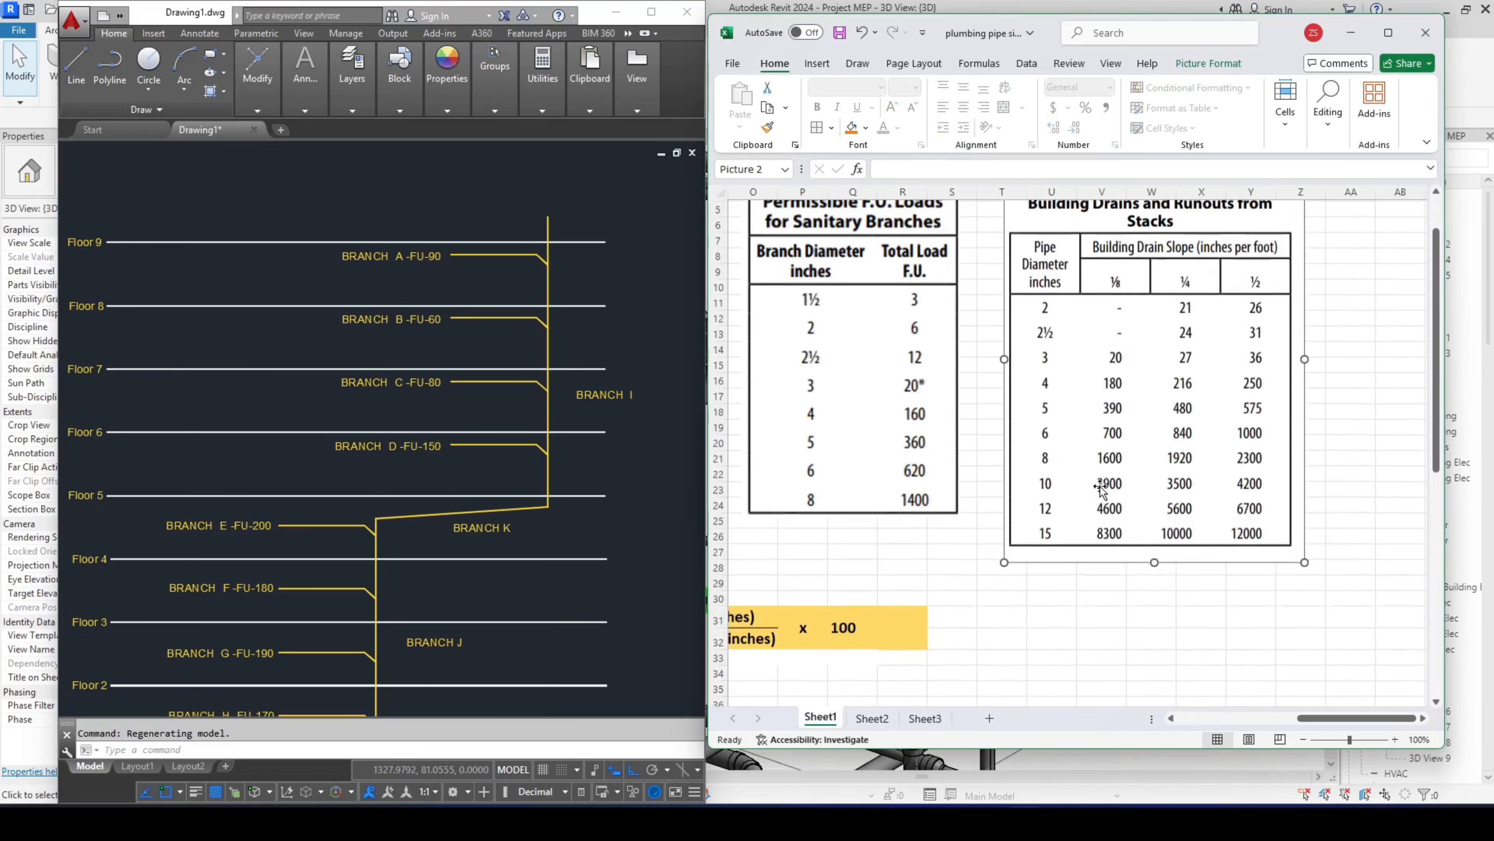
scroll(1101, 489, "up", 2)
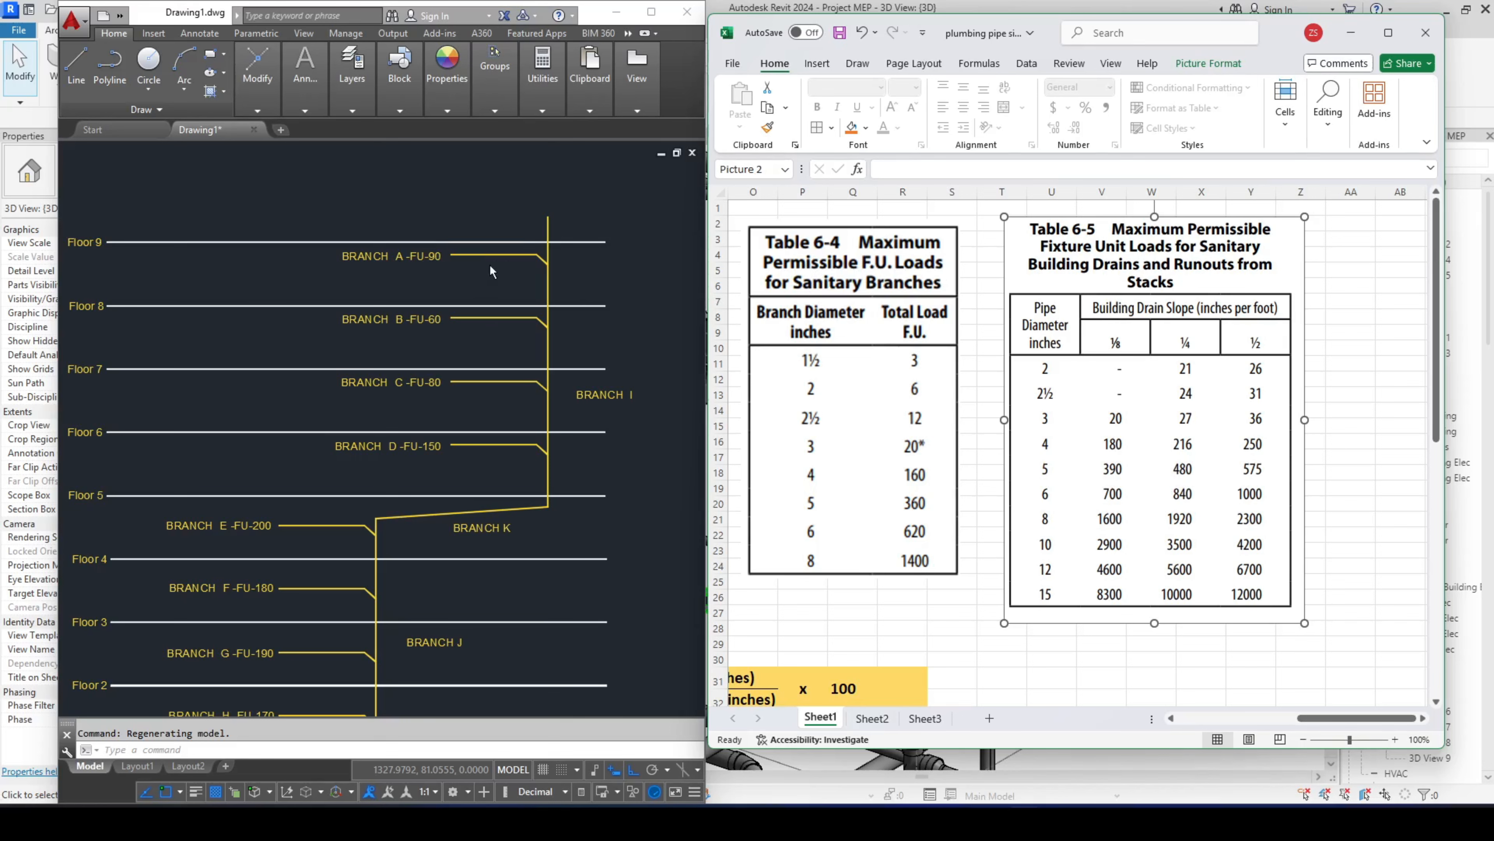
left_click(451, 285)
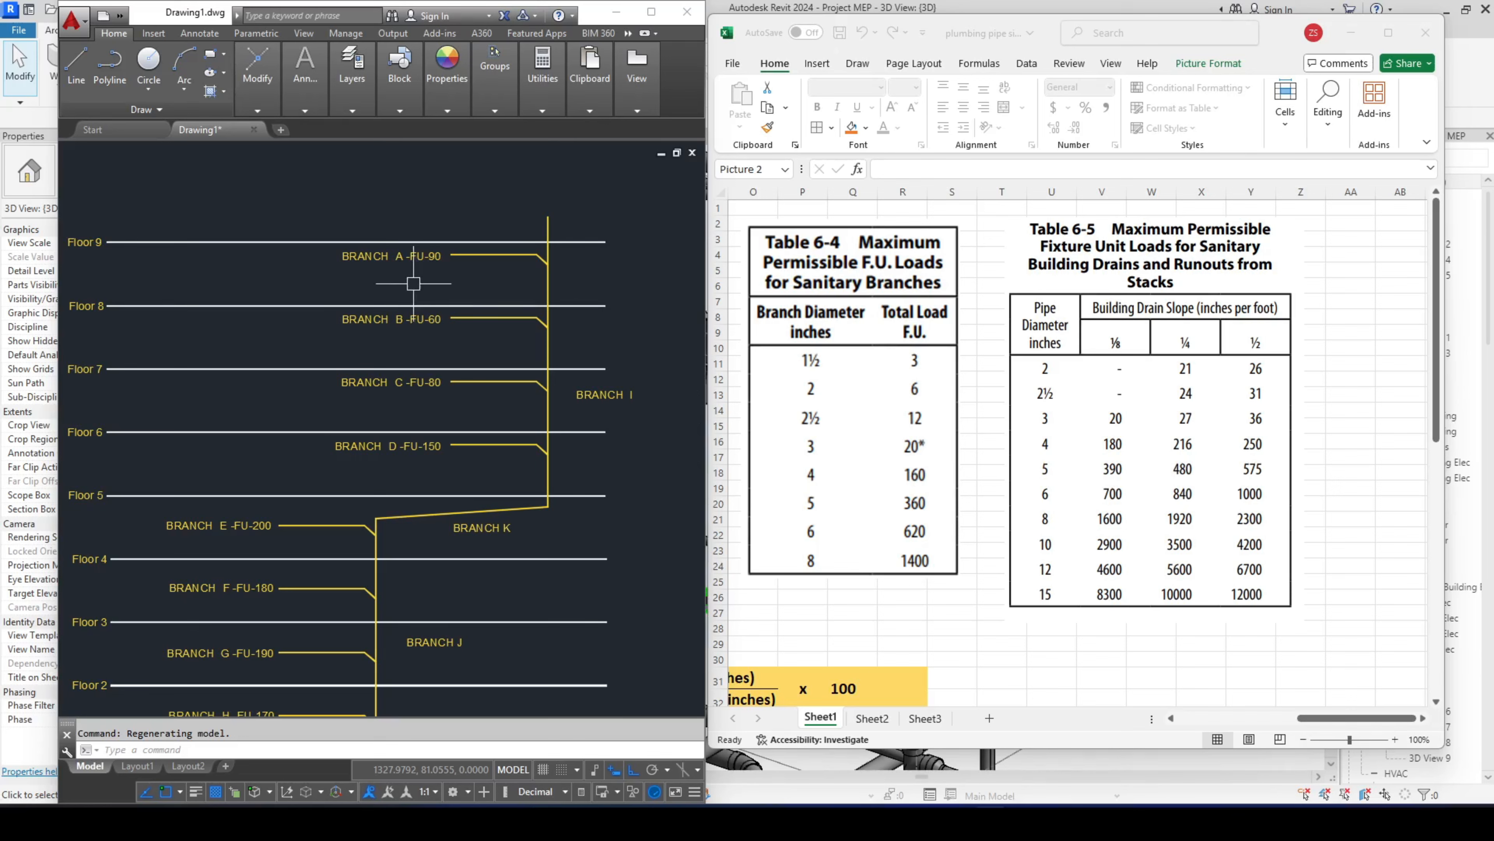
- Enter a pipe size of 4" for Branch A in the Sheet3 table
left_click(931, 719)
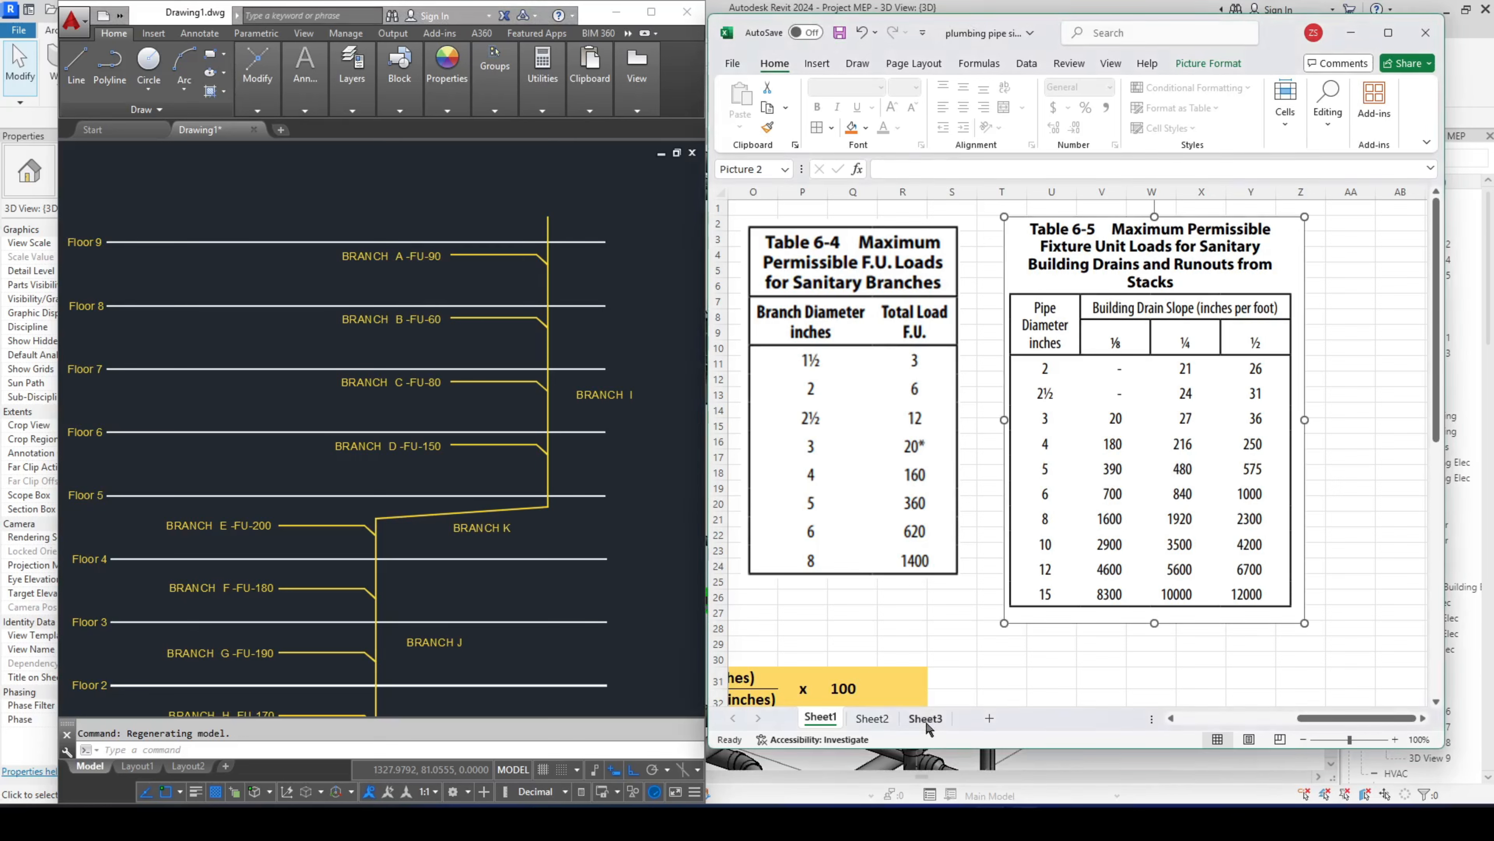
left_click(927, 722)
double_click(862, 721)
left_click(933, 720)
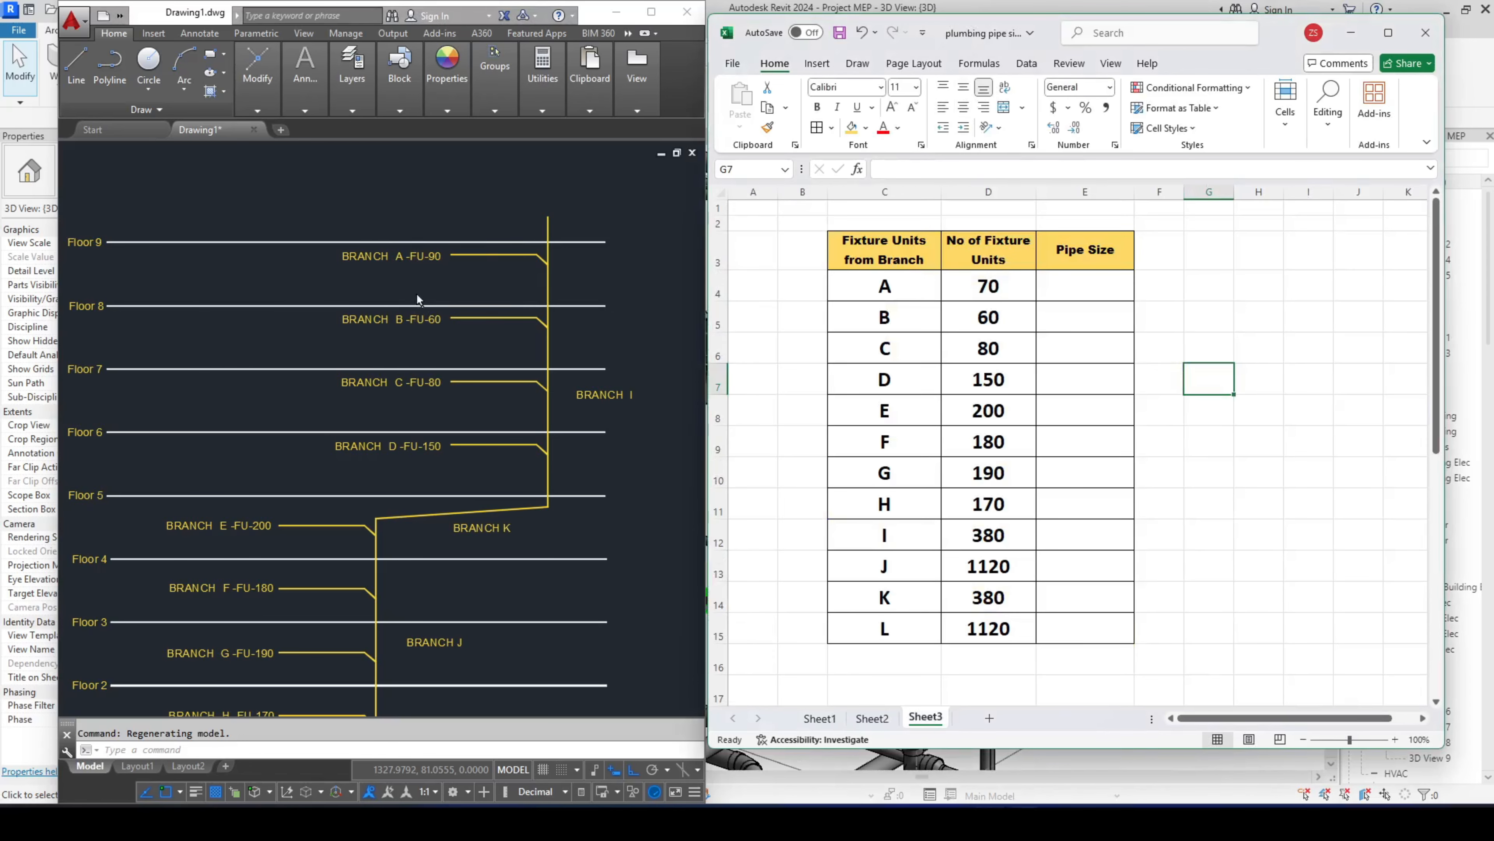
left_click(1059, 288)
type("4")
key("ctrl+Return")
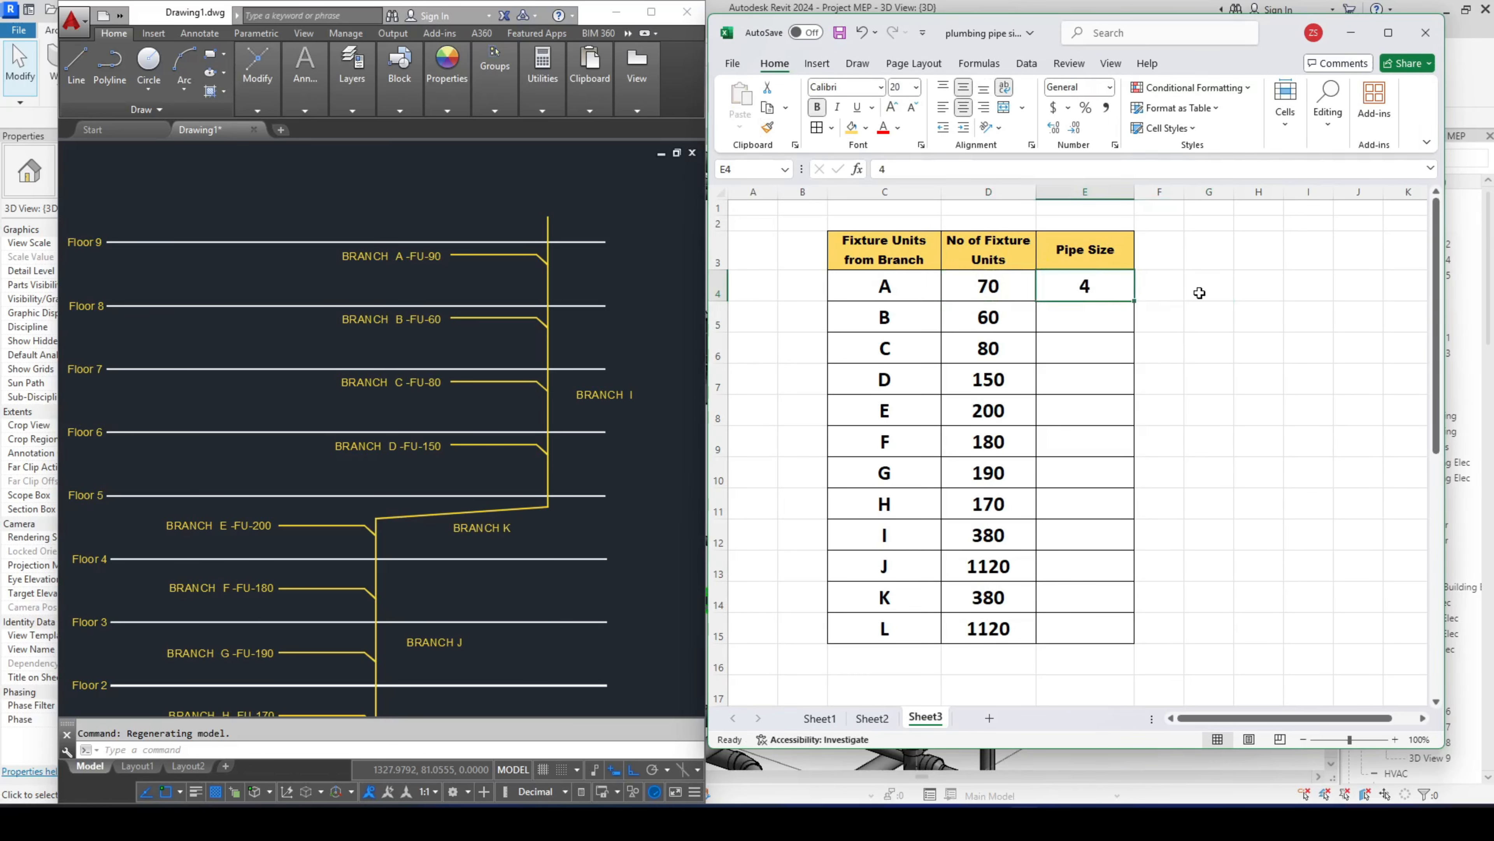
key("F2")
type("\"")
key("Return")
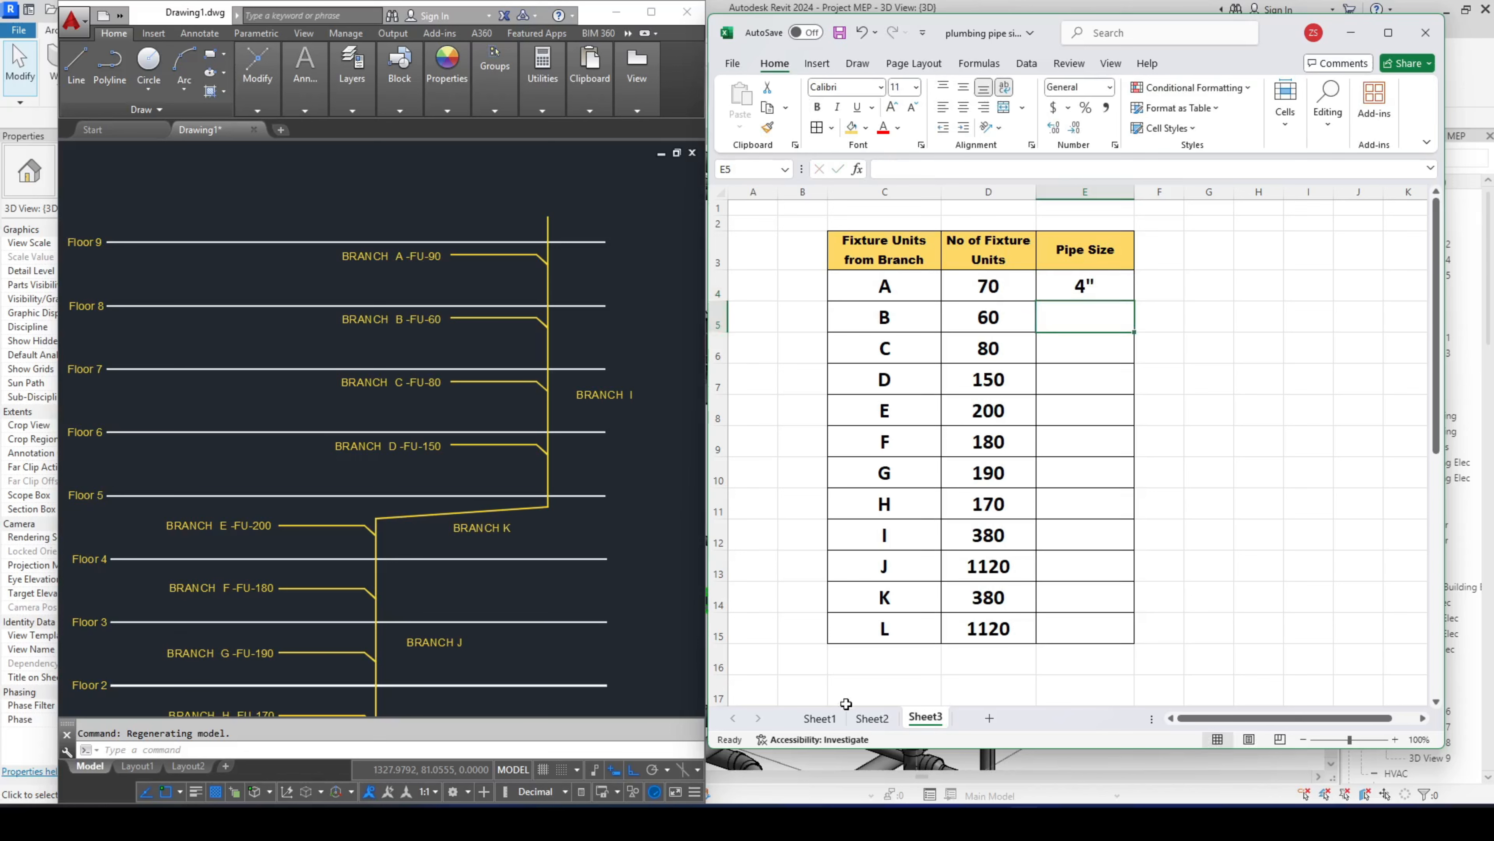
- Check Table 6-4 on Sheet1 and fill Branch A's 4" pipe size down to branches B, C and D on Sheet3
left_click(821, 717)
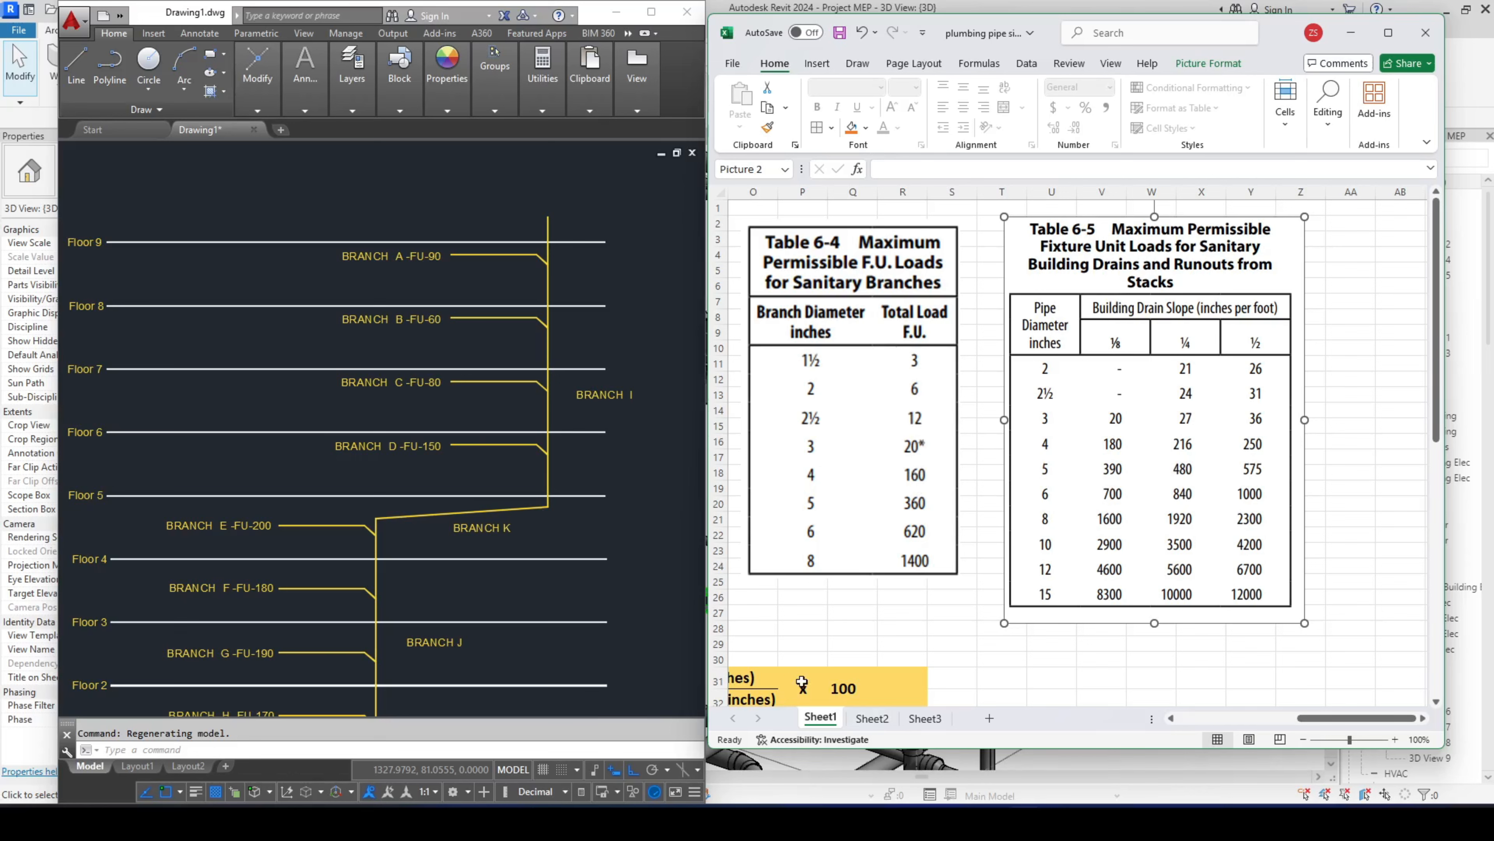
left_click(927, 718)
left_click(1094, 287)
left_click_drag(1134, 300, 1136, 388)
left_click(1250, 320)
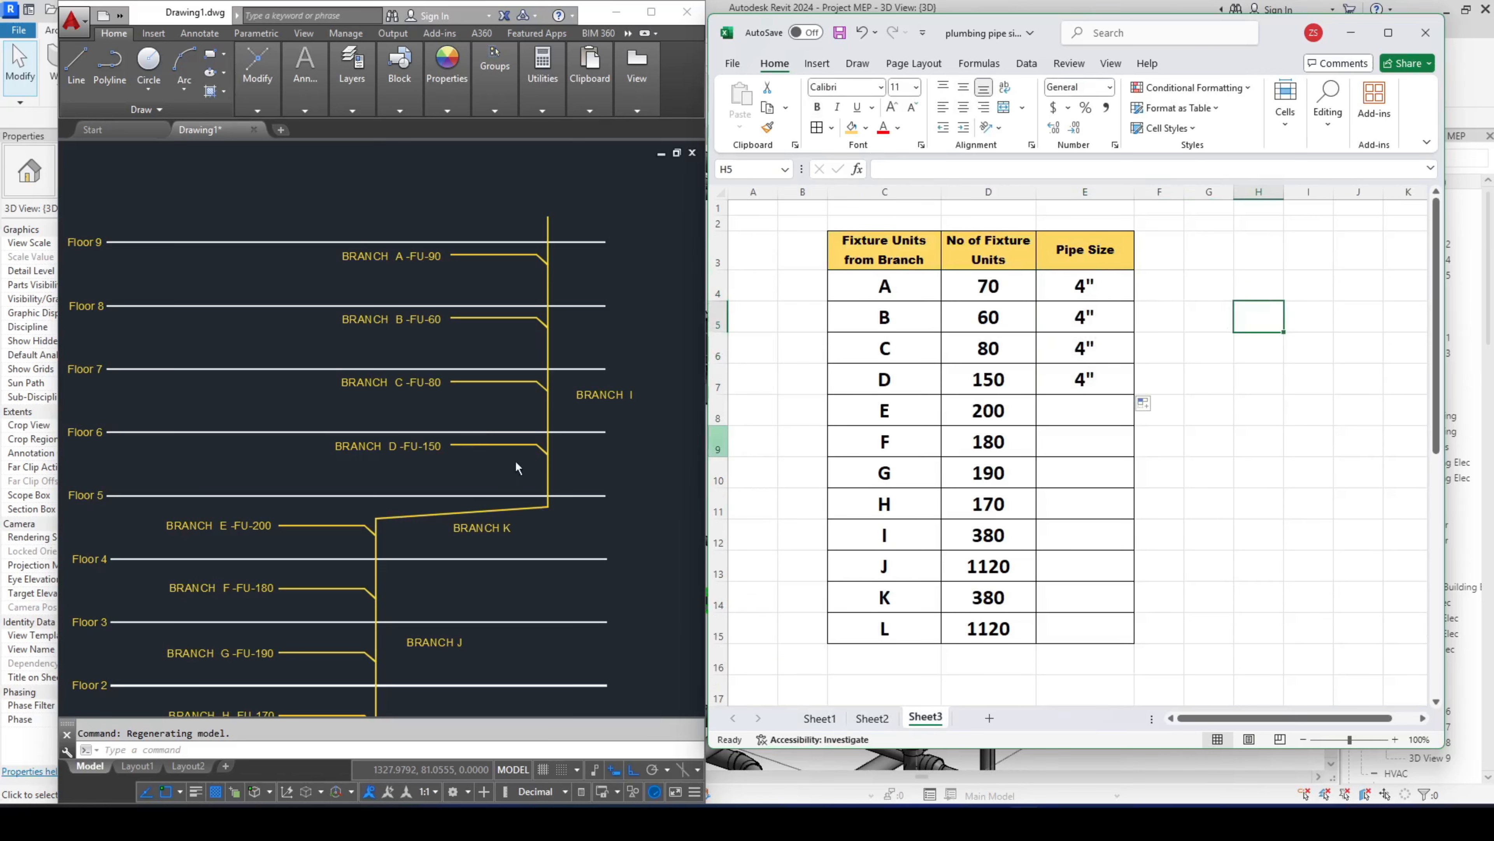
- Compare the fixture units of branches E to H in the stack diagram with Table 6-4 on Sheet1
left_click(359, 478)
mouse_move(282, 469)
left_mouse_down()
mouse_move(322, 314)
mouse_move(302, 330)
left_mouse_up()
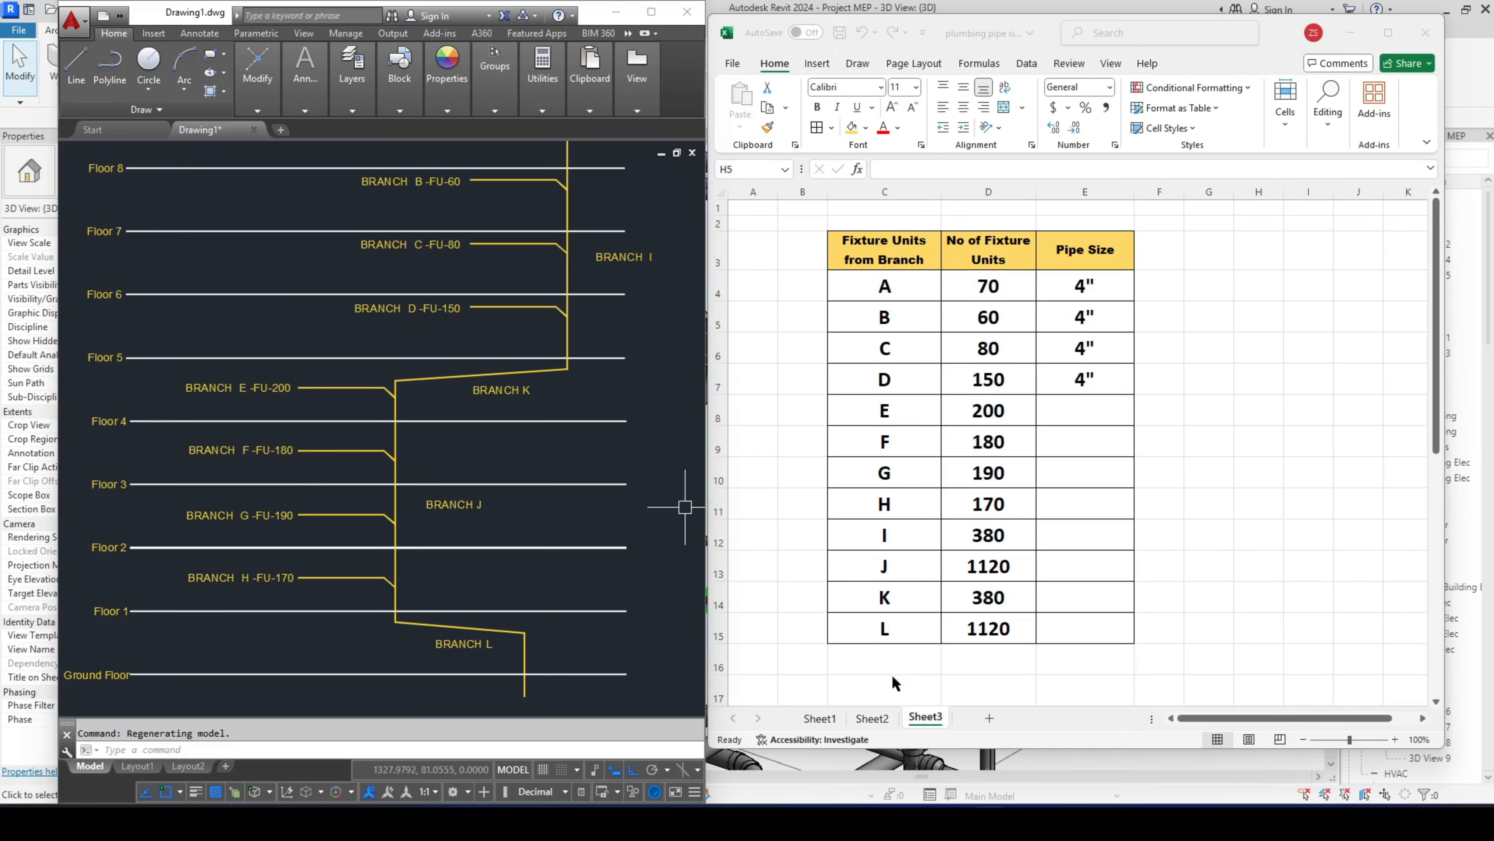
left_click(831, 722)
left_click(820, 718)
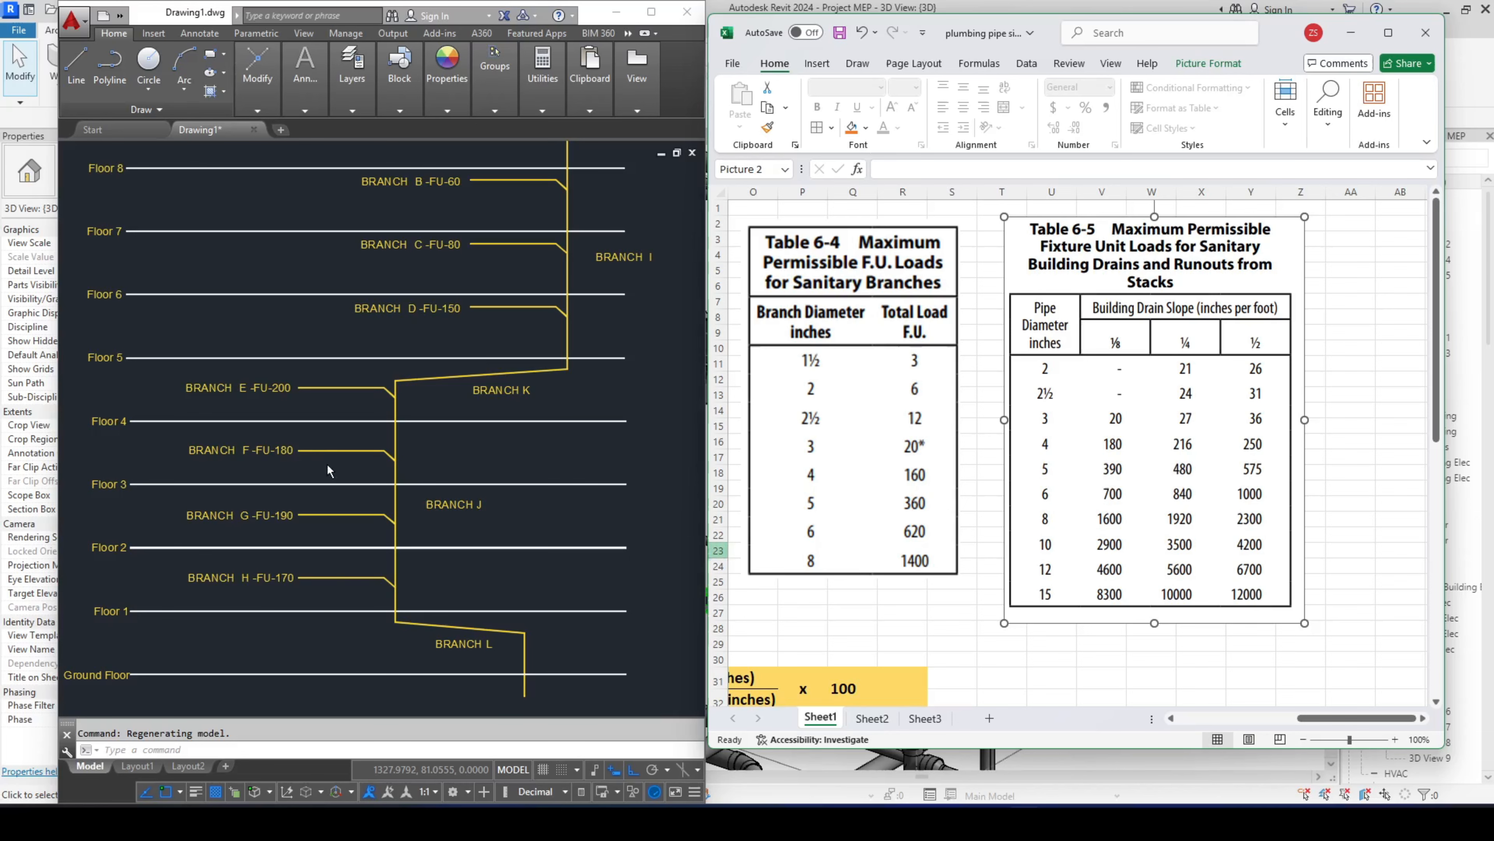
- Enter a pipe size of 5" for each of branches E, F, G and H in the Sheet3 table
left_click(926, 718)
left_click(1085, 417)
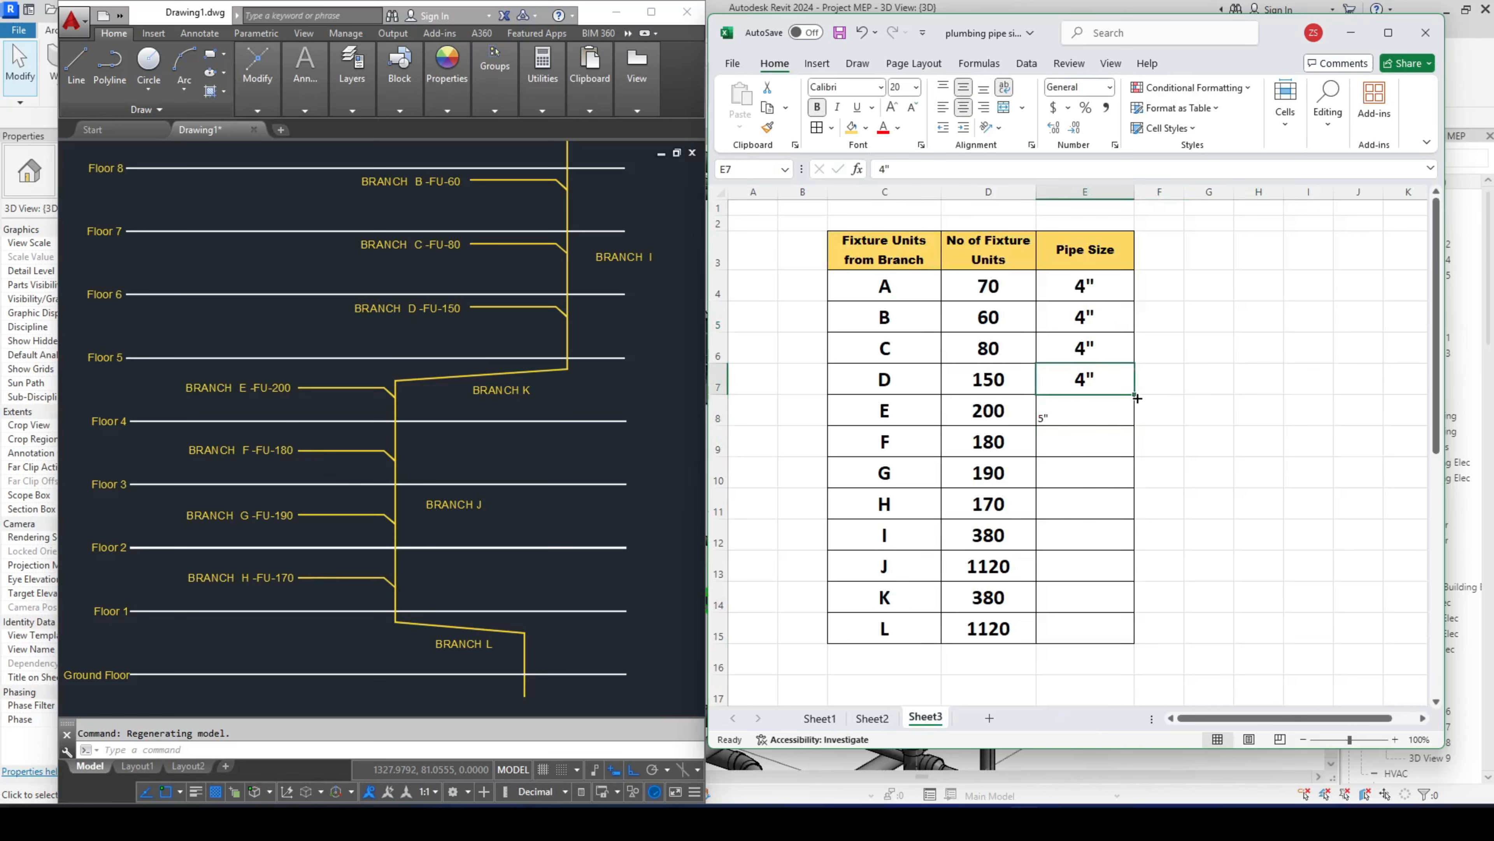
left_click_drag(1137, 399, 1139, 516)
key("Down")
type("5\"")
key("Return")
type("5\"")
key("Return")
type("5\"")
key("Return")
type("5\"")
key("Return")
- Add the fixture units of branches A to D in Calculator as 90+60+80+150 to check Branch I's load
left_click_drag(613, 278, 535, 398)
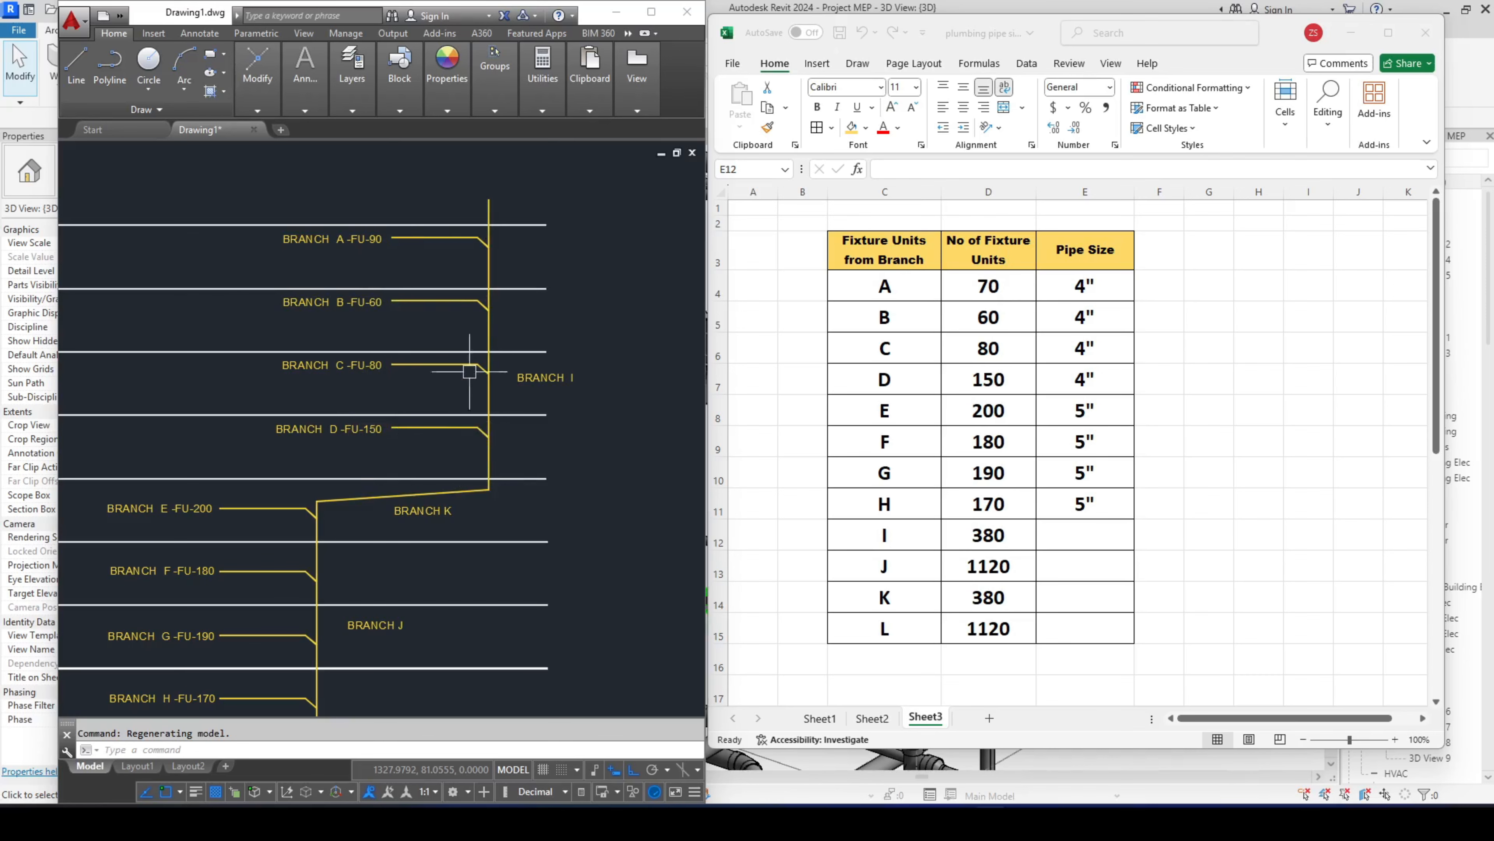
left_click(921, 823)
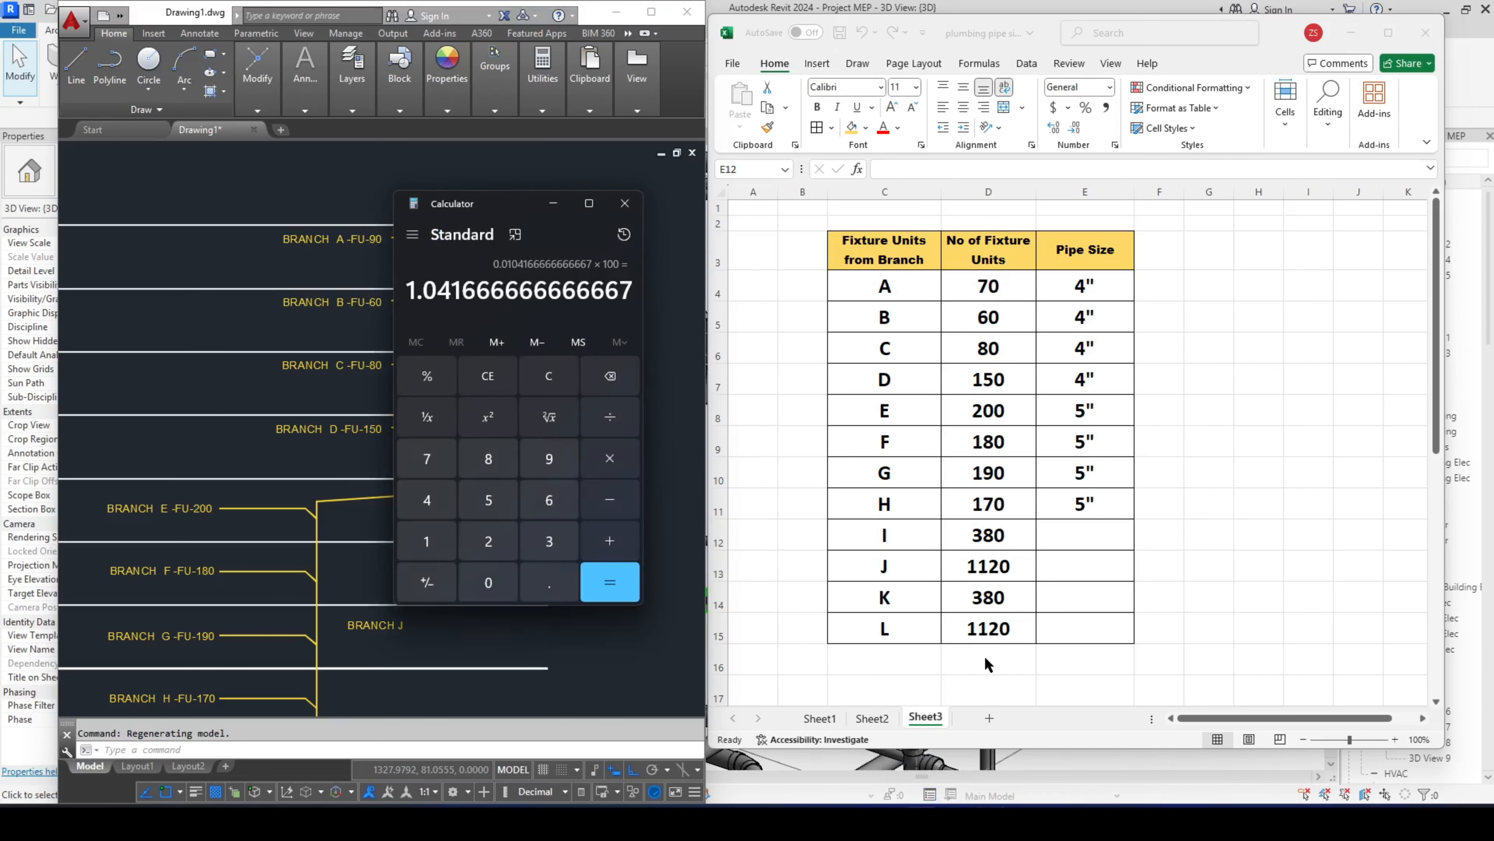
left_click_drag(485, 207, 722, 209)
key("Escape")
type("90+60+")
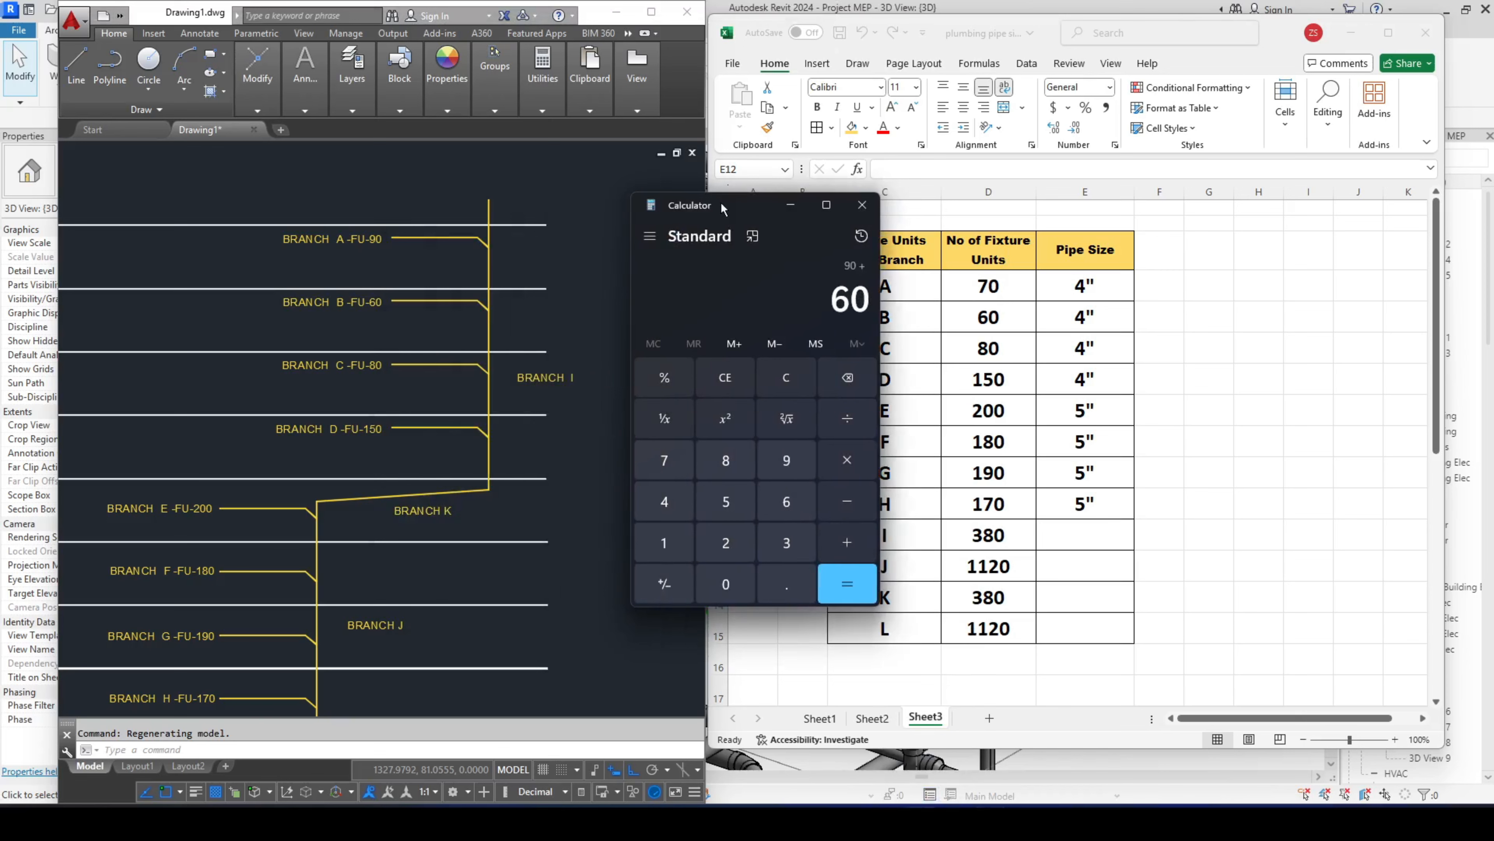
type("80+150=")
left_click(791, 205)
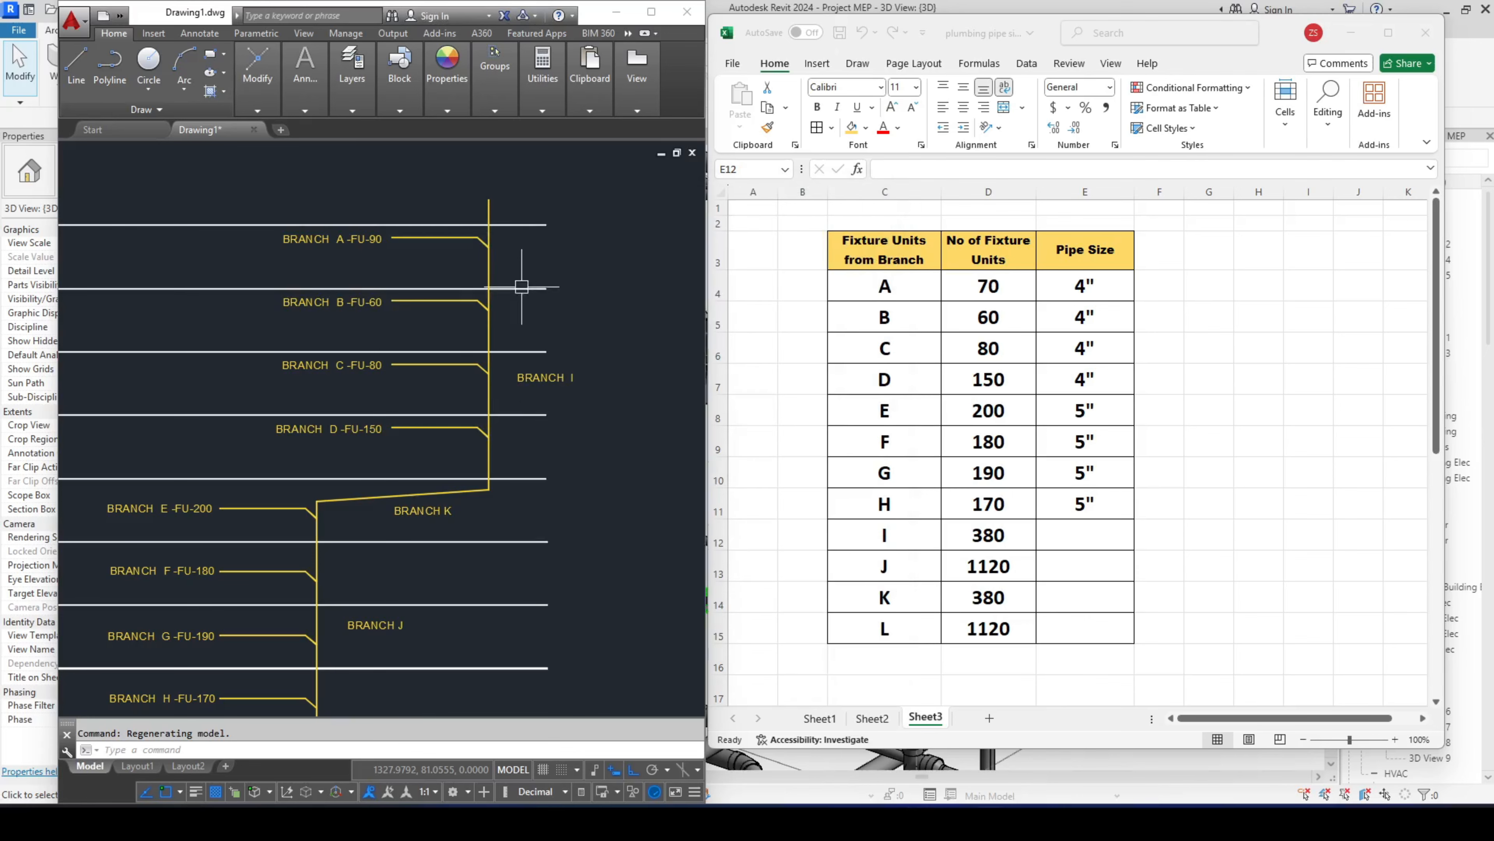
left_click(918, 788)
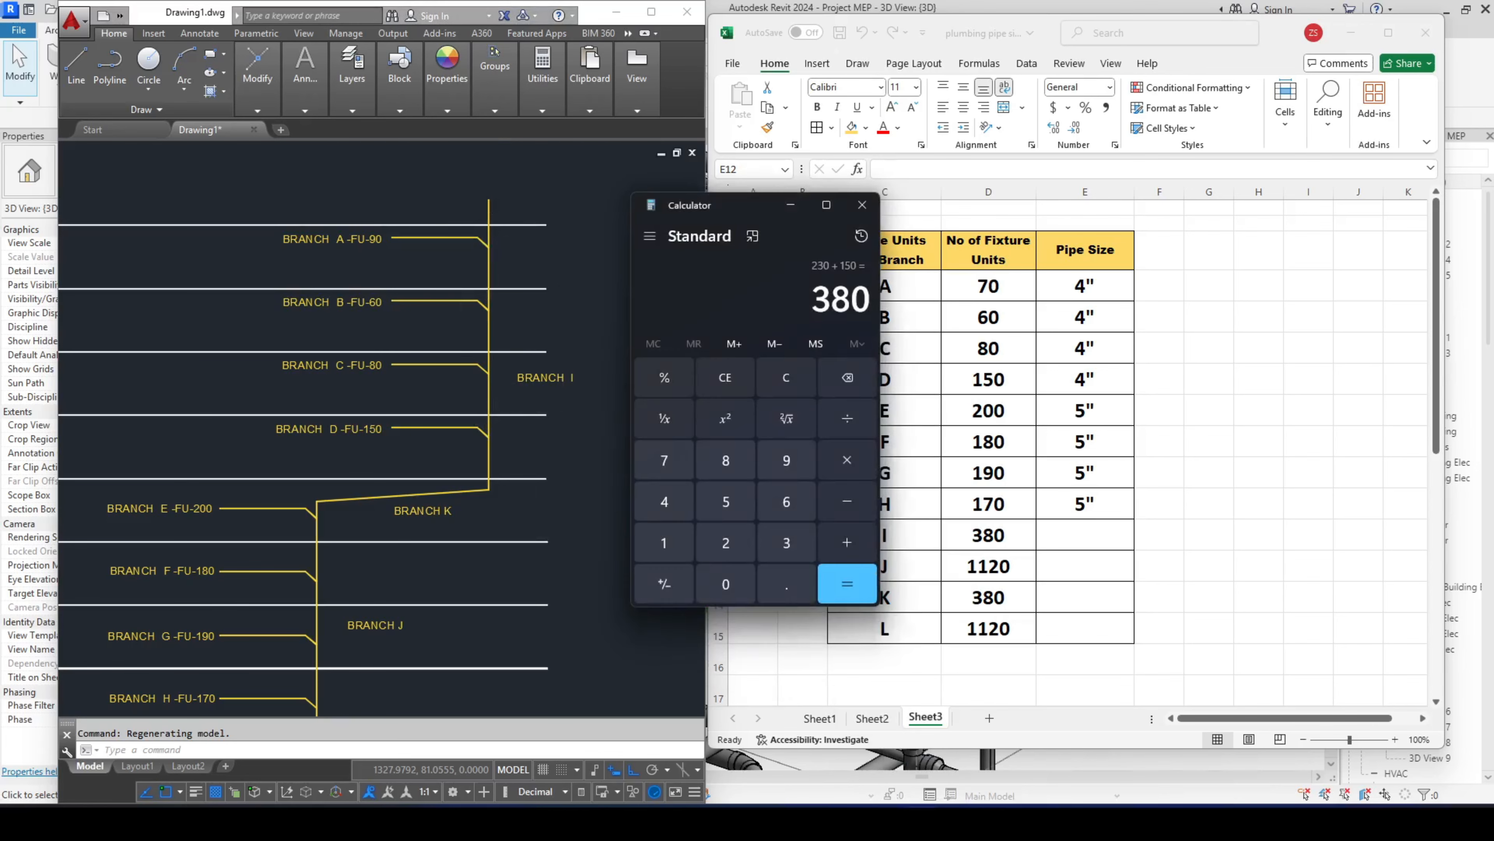
left_click(912, 820)
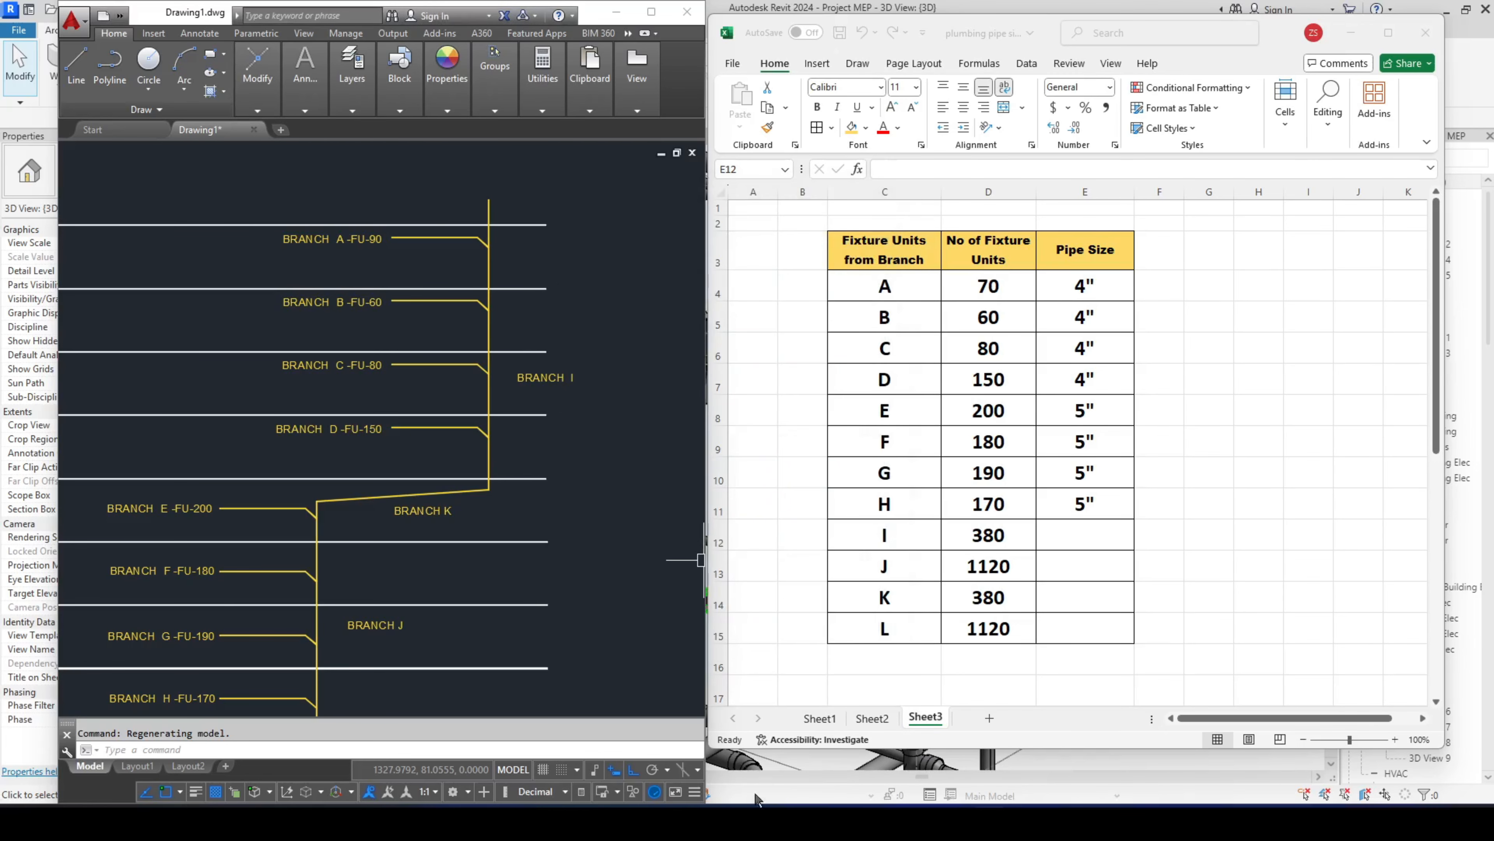
- Look up Branch I's load in Table 6-3 for sanitary stacks on Sheet1, using the column for stacks over three stories
left_click(820, 726)
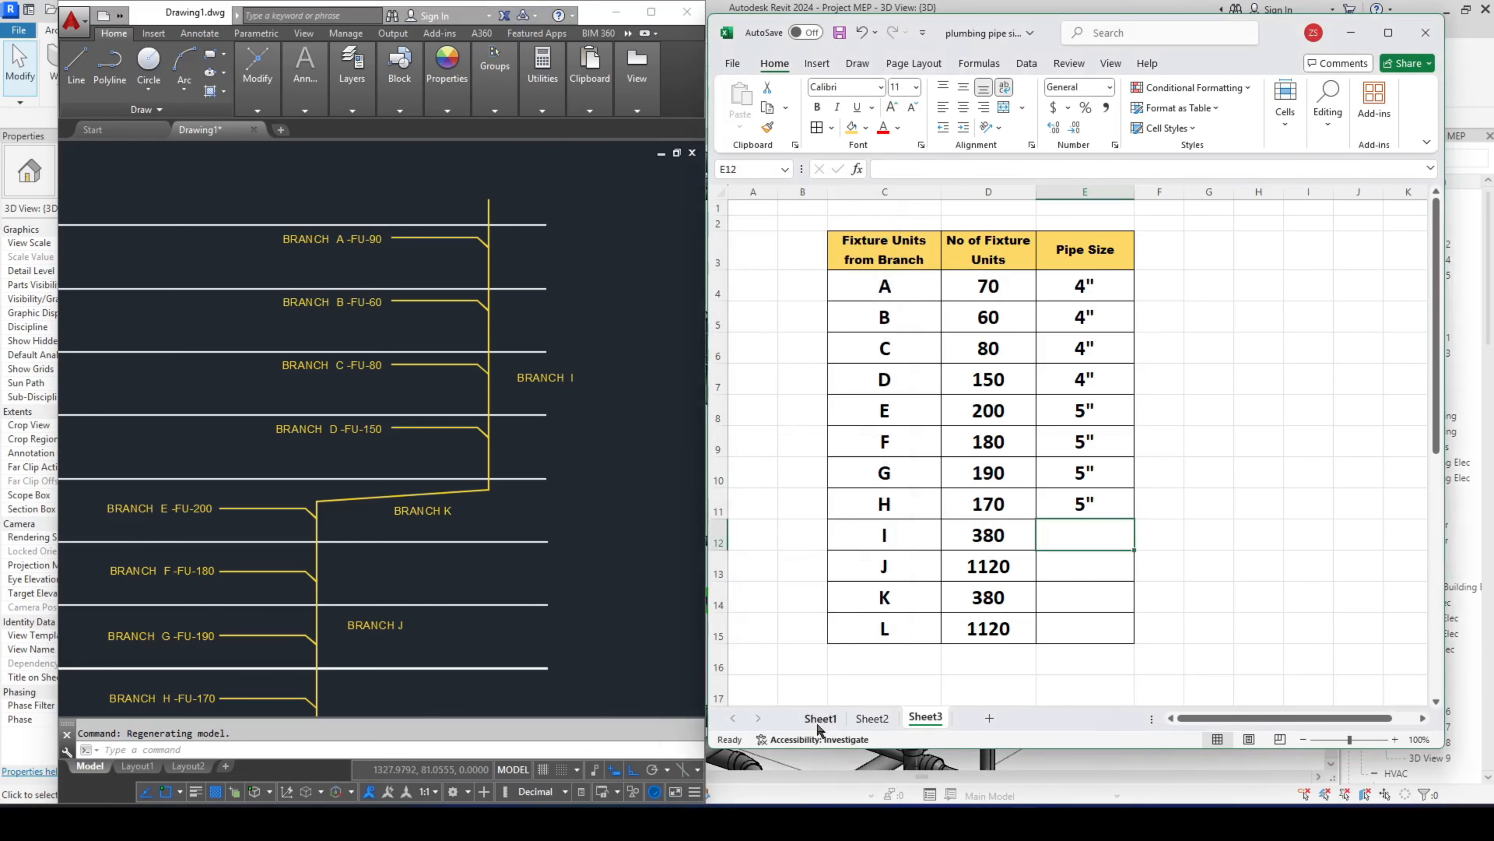
left_click(820, 726)
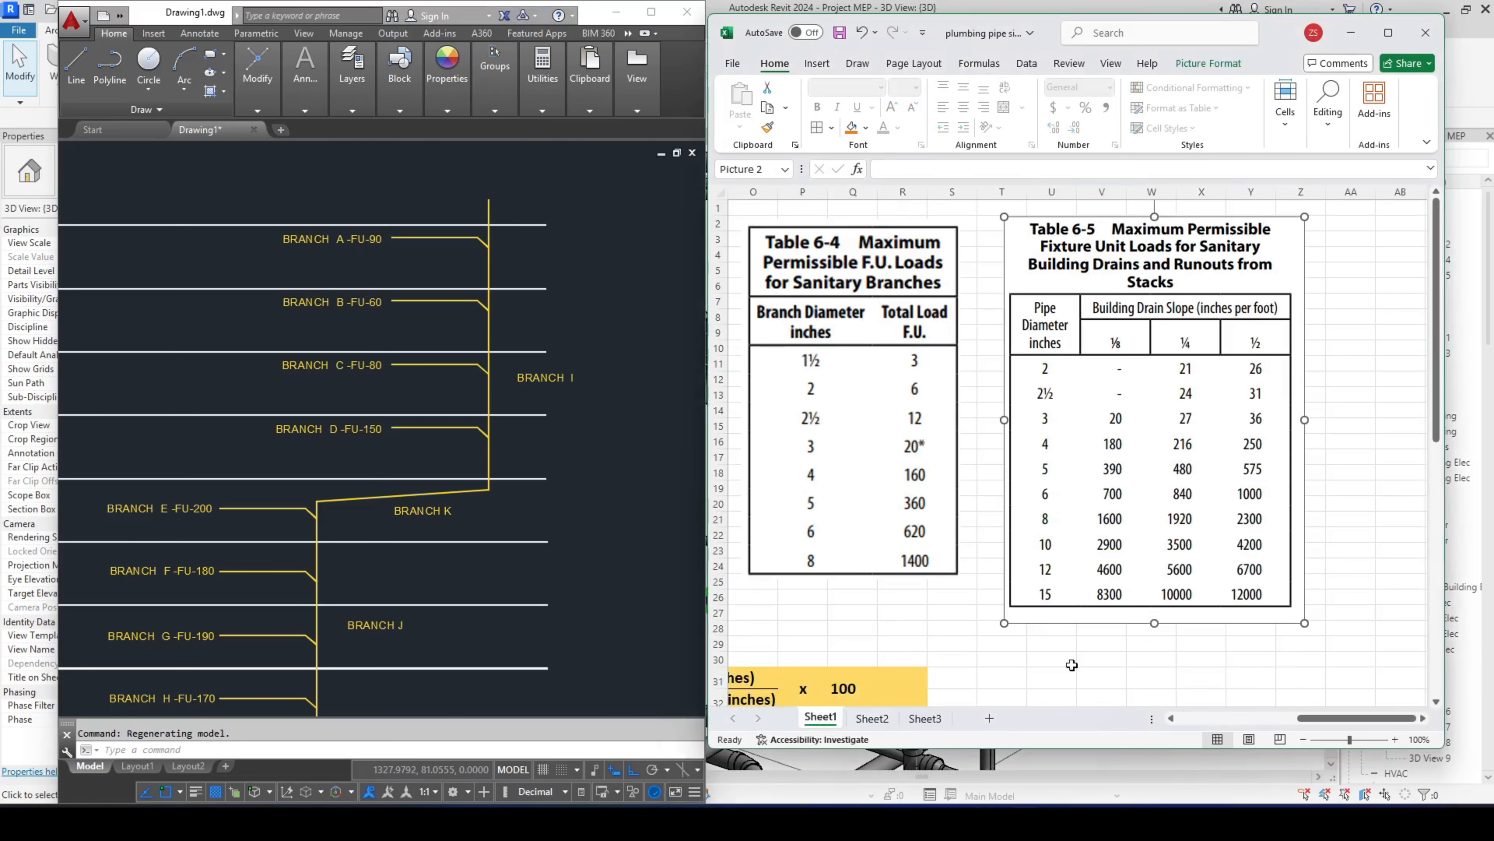
left_click_drag(1314, 718, 1235, 724)
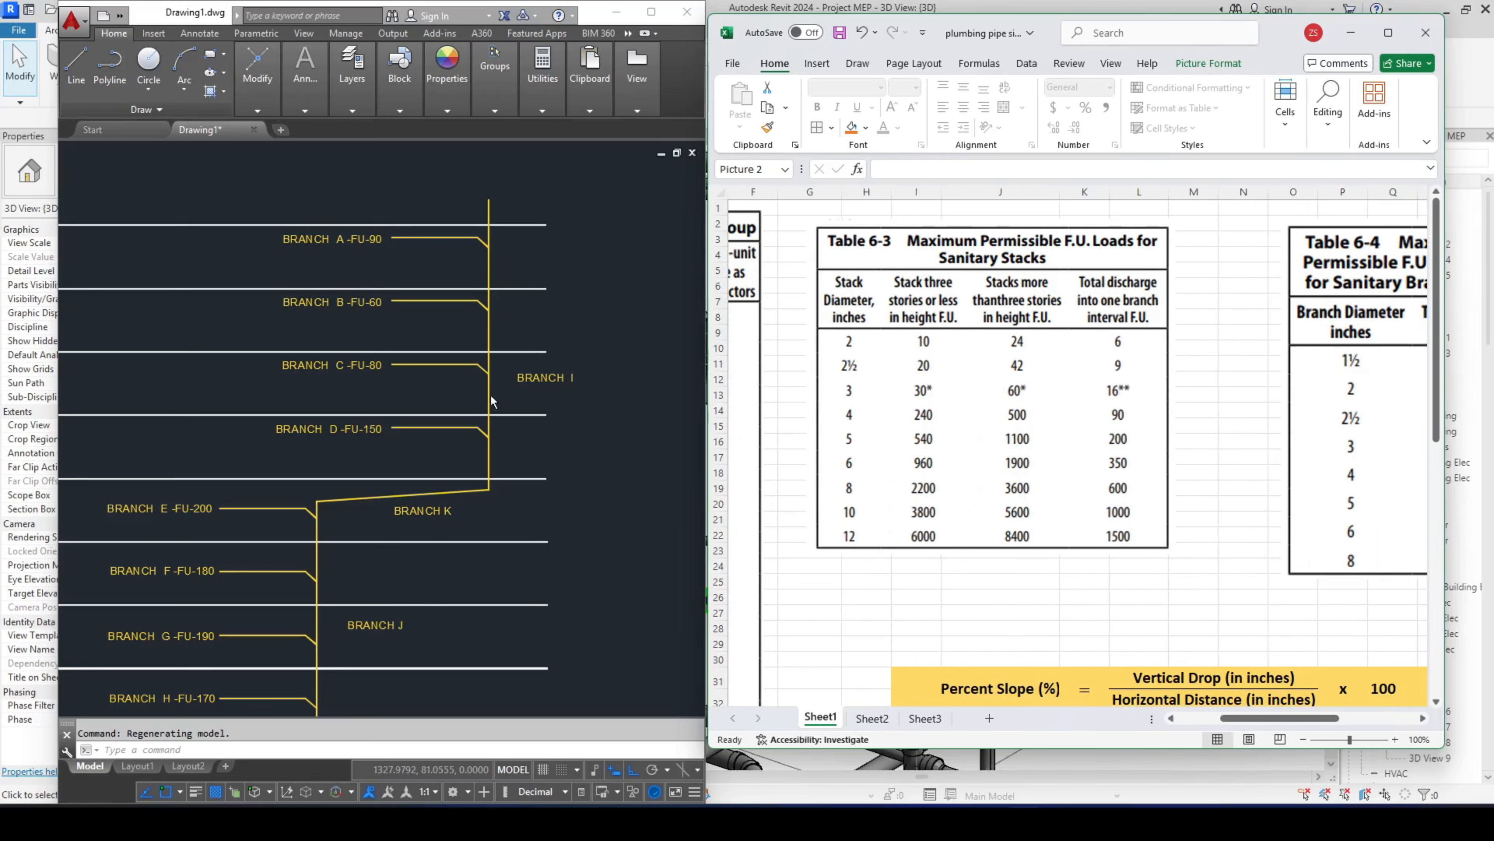
left_click(983, 436)
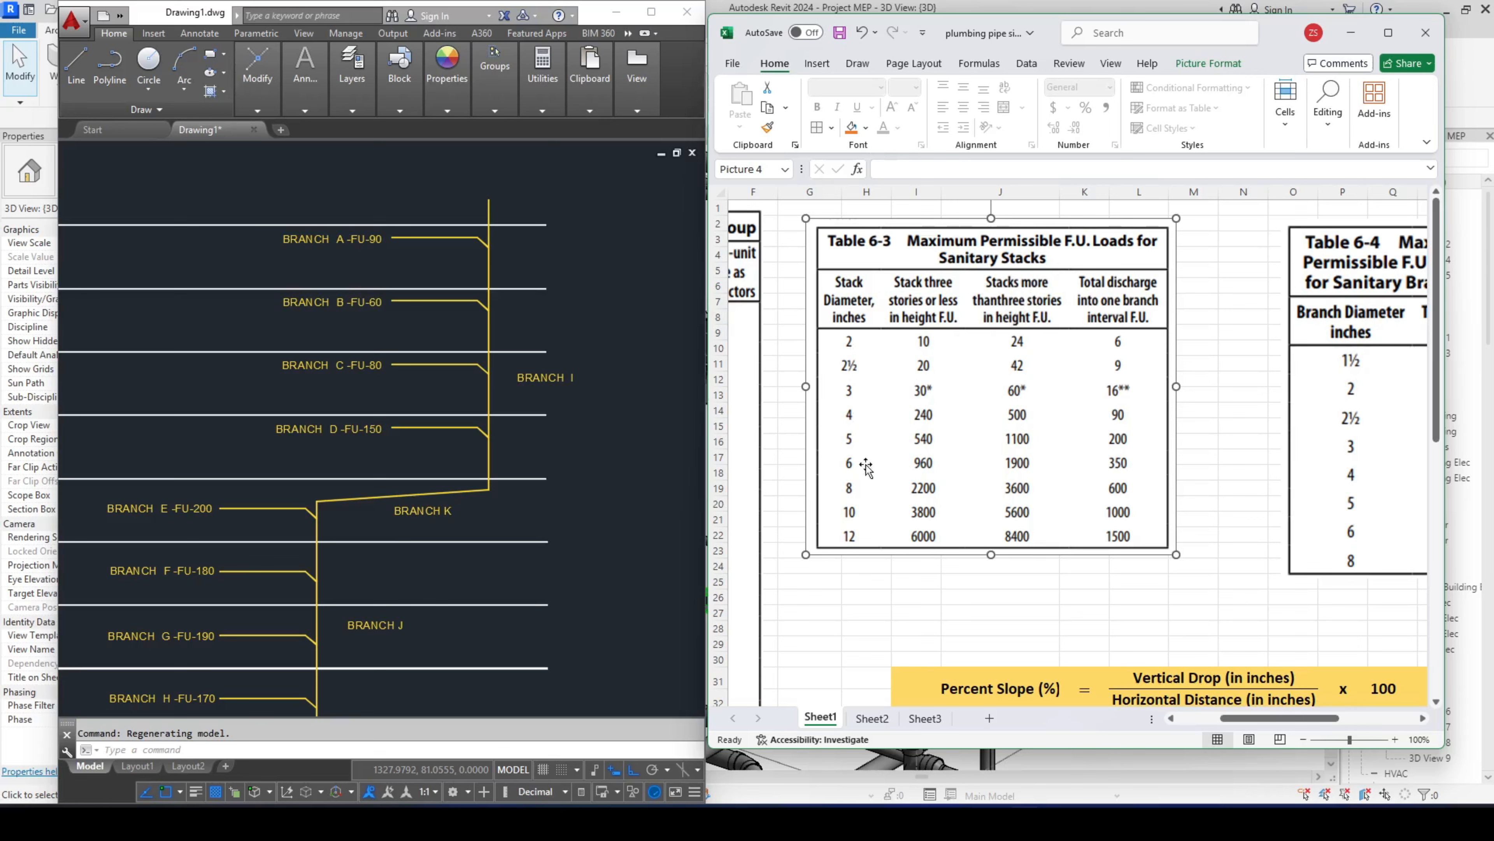
- Copy branch H's 5" pipe size down the Sheet3 table, keeping it for branch I and clearing it from J, K and L
left_click(921, 823)
left_click(921, 823)
left_click(925, 718)
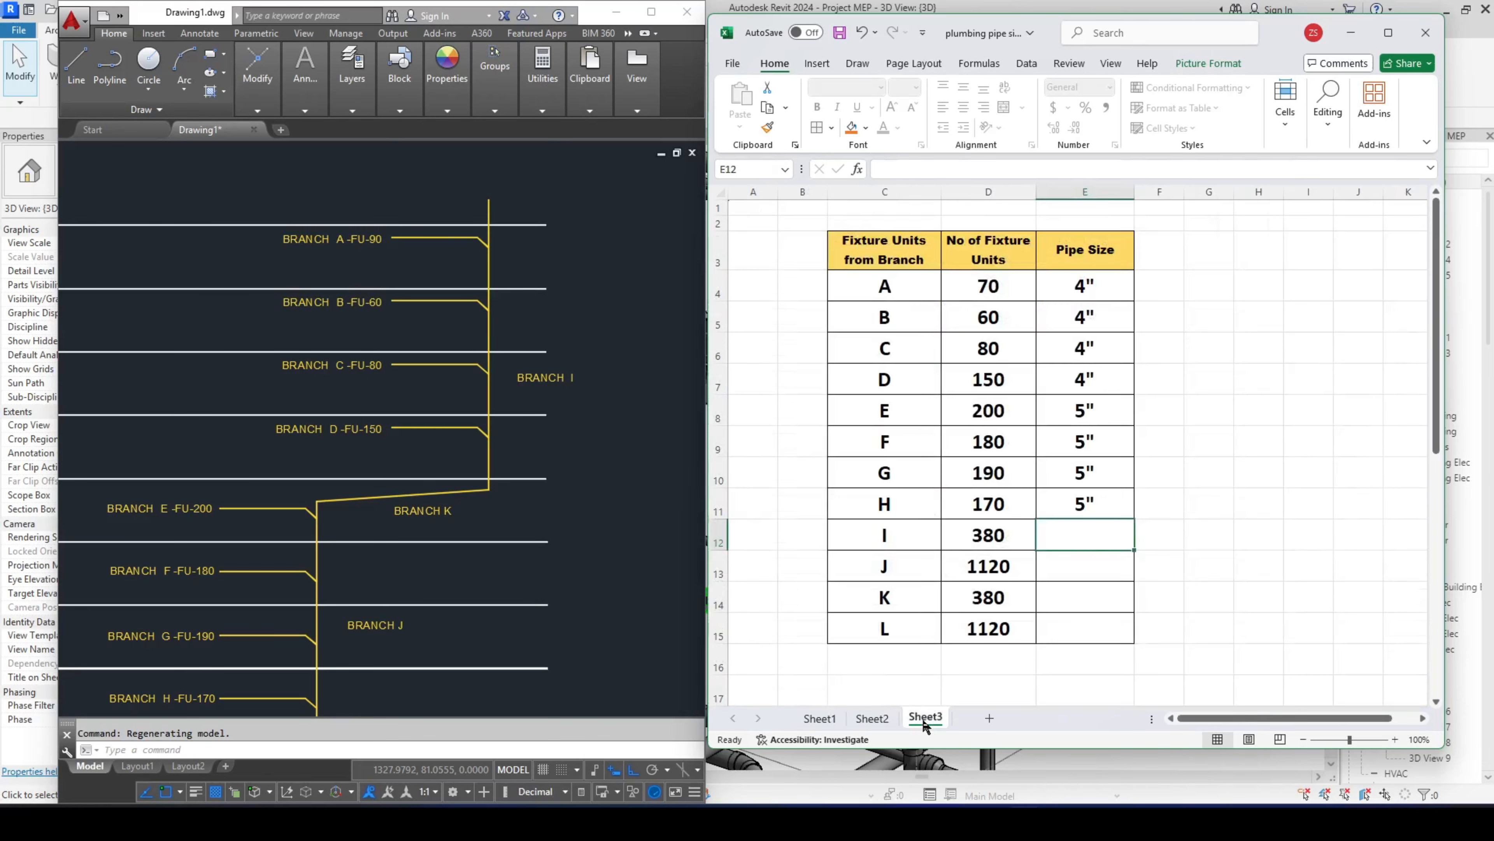
left_click(1088, 506)
left_click_drag(1134, 519, 1137, 630)
left_click(1092, 539)
left_click_drag(1099, 566, 1098, 638)
key("Delete")
- Add the fixture units of branches E to H in Calculator as 380+200+180+190+170 to check Branch J's load
left_click(902, 576)
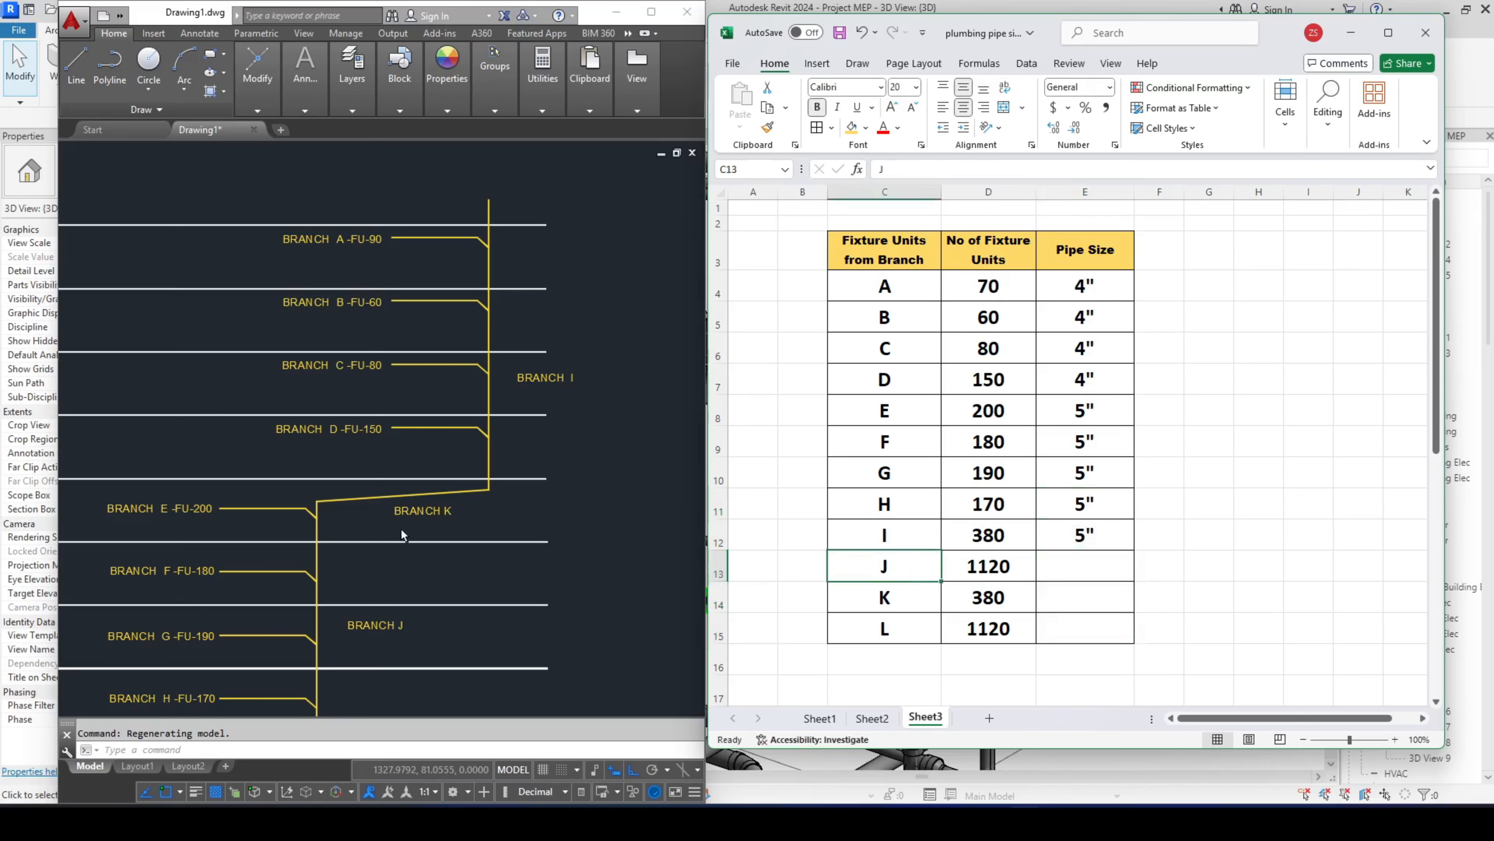
scroll(402, 534, "down", 5)
scroll(387, 589, "up", 6)
scroll(412, 565, "down", 1)
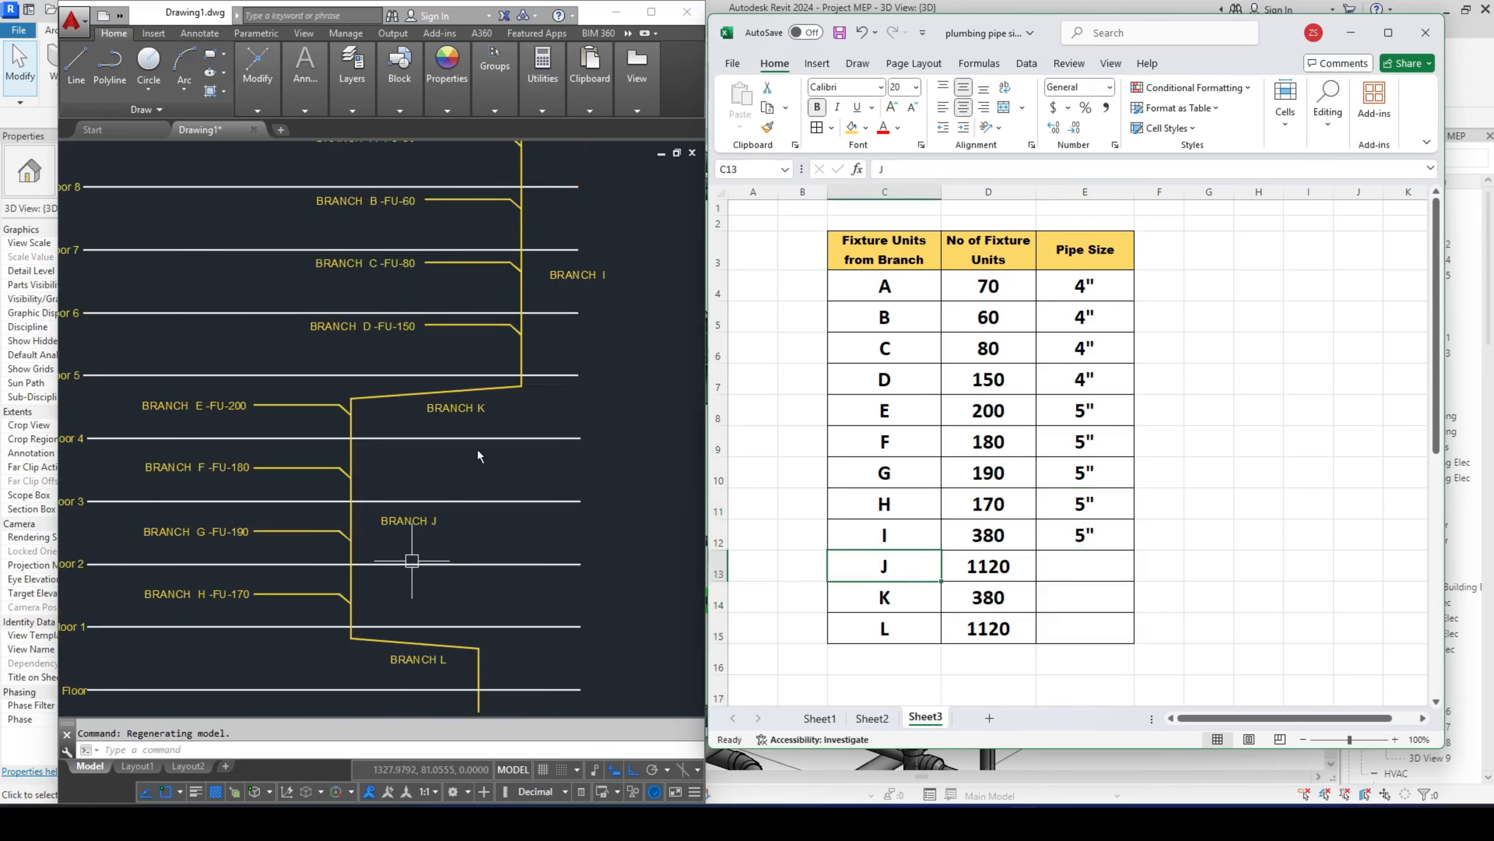
left_click(557, 318)
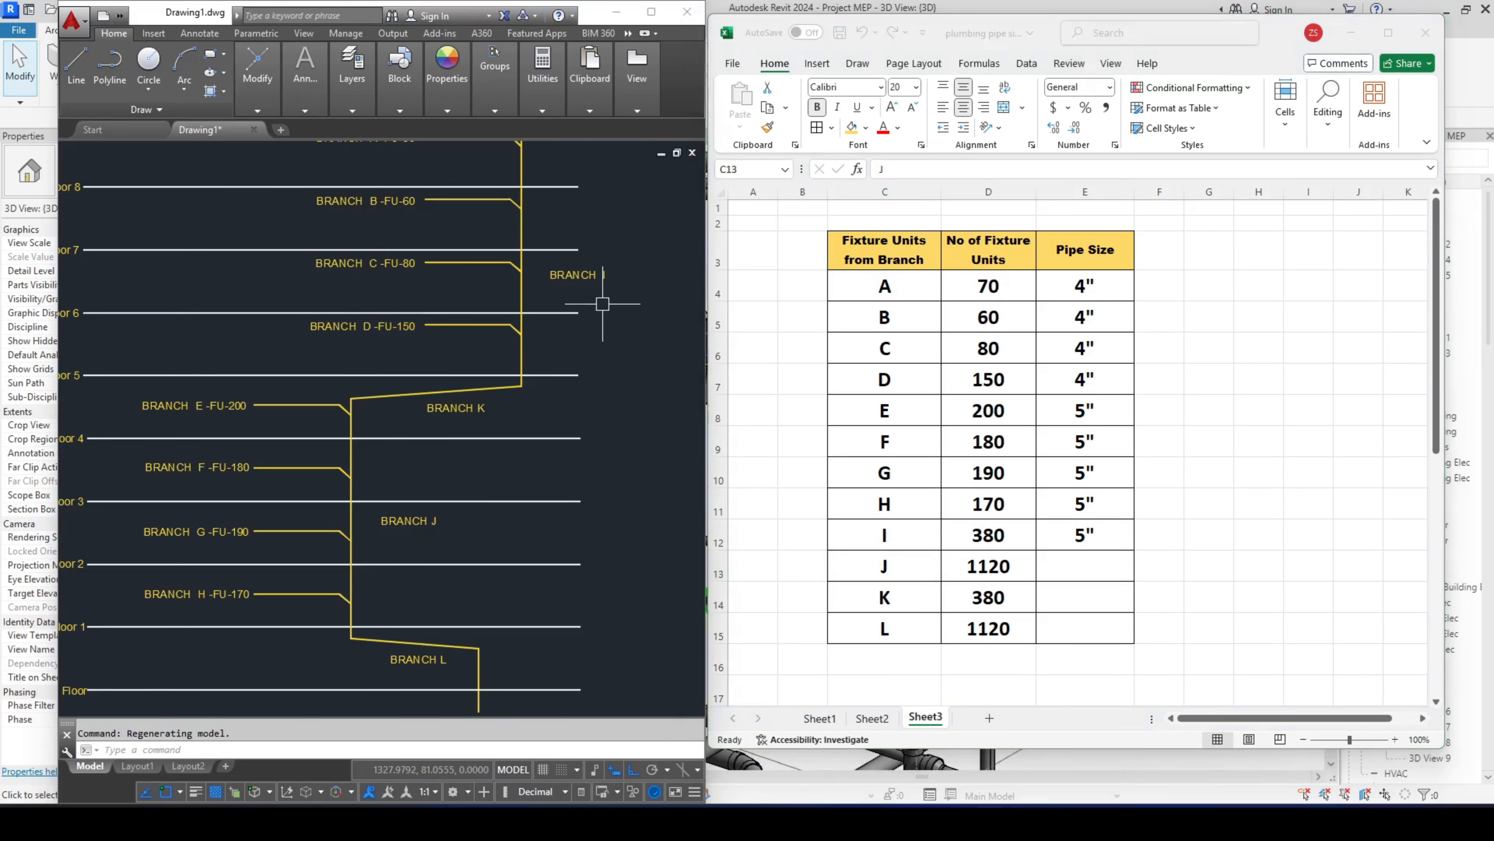
left_click_drag(602, 315, 594, 349)
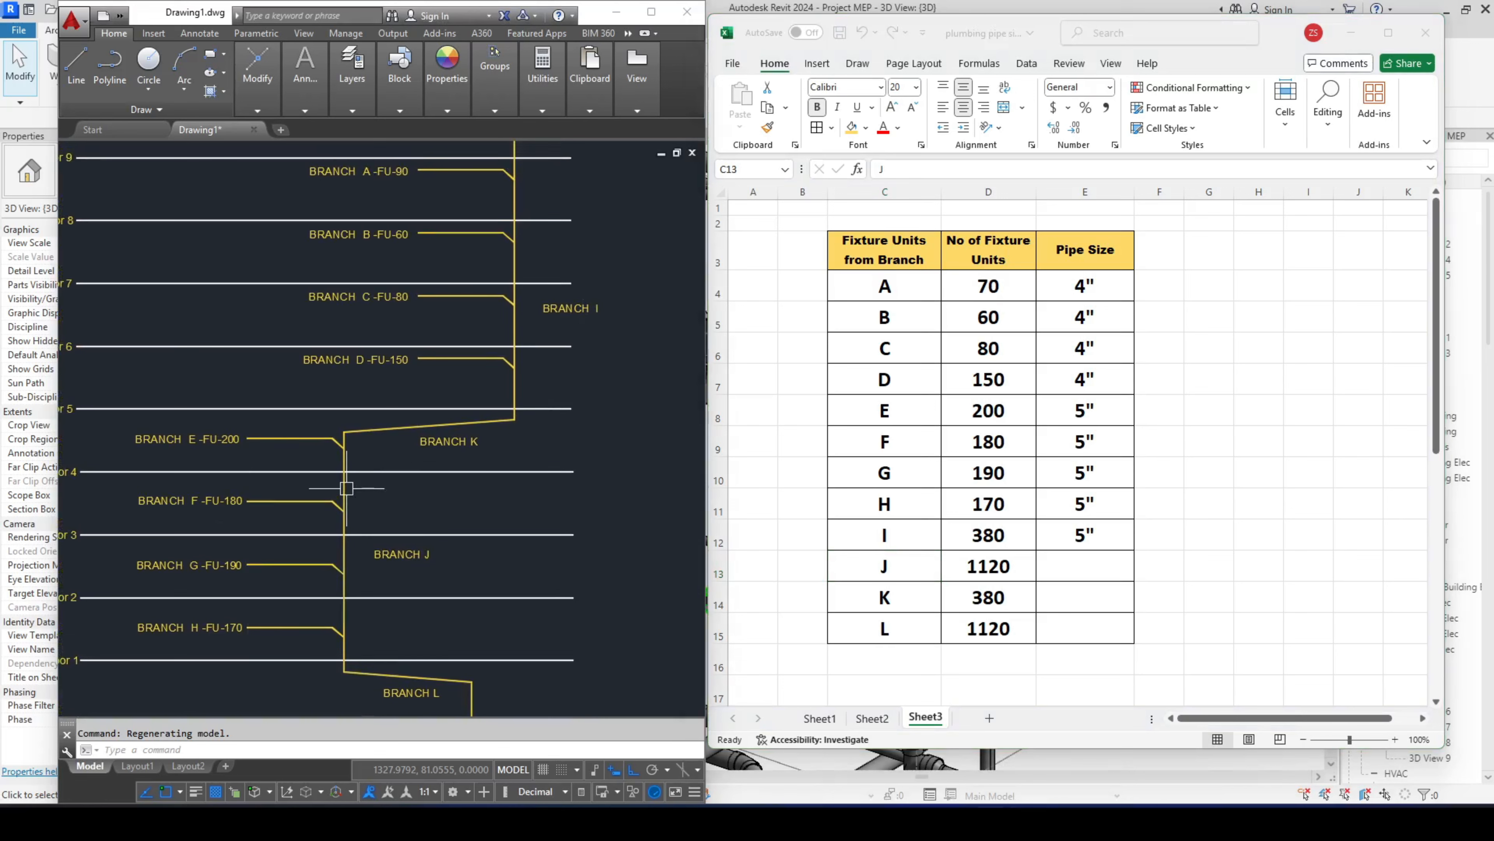
left_click(948, 823)
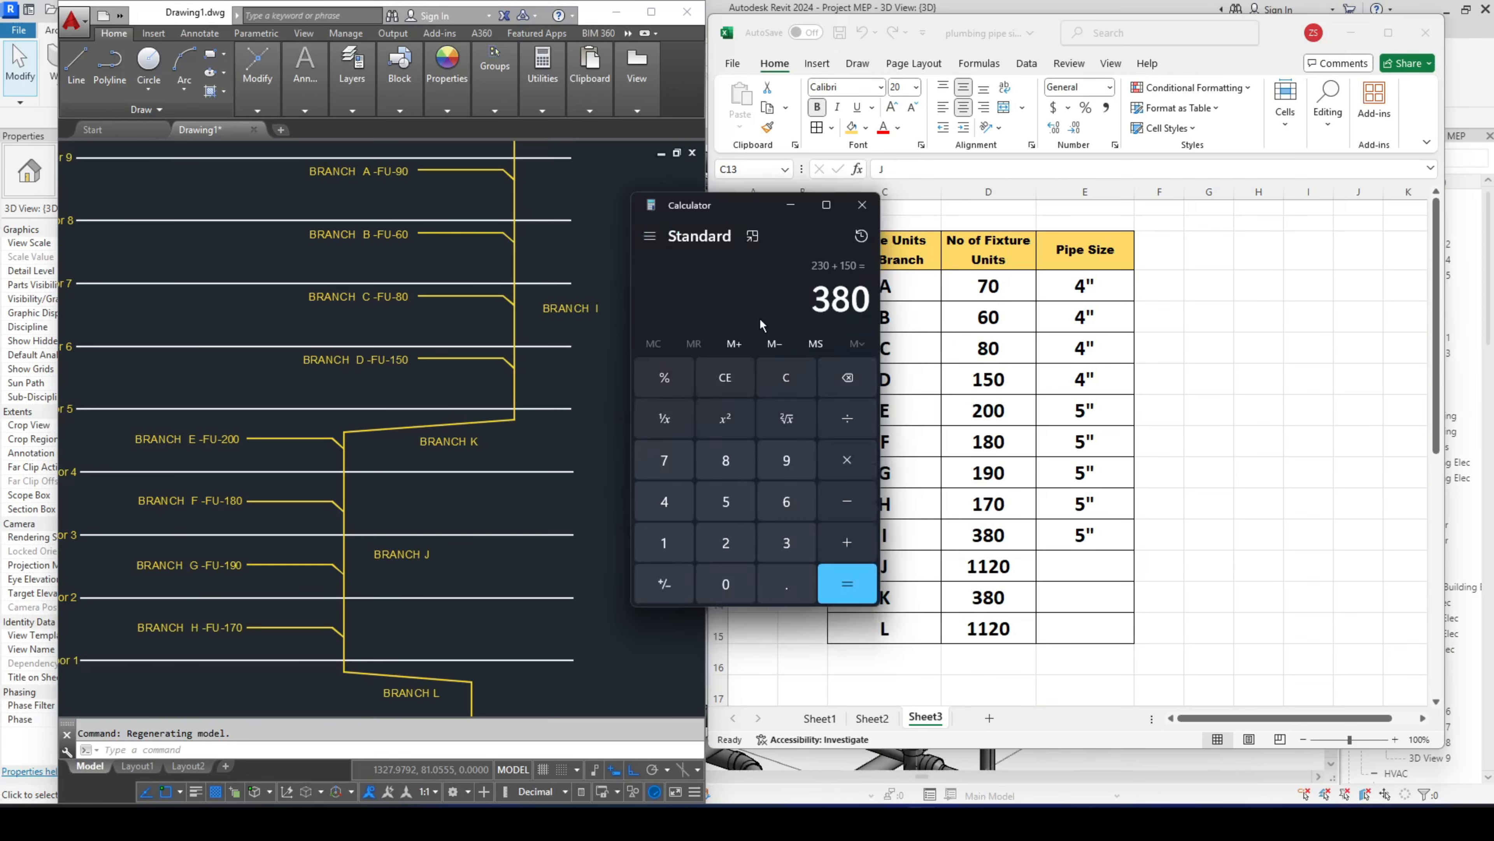
key("plus")
type("200")
key("plus")
type("180")
key("plus")
type("190")
key("plus")
type("170")
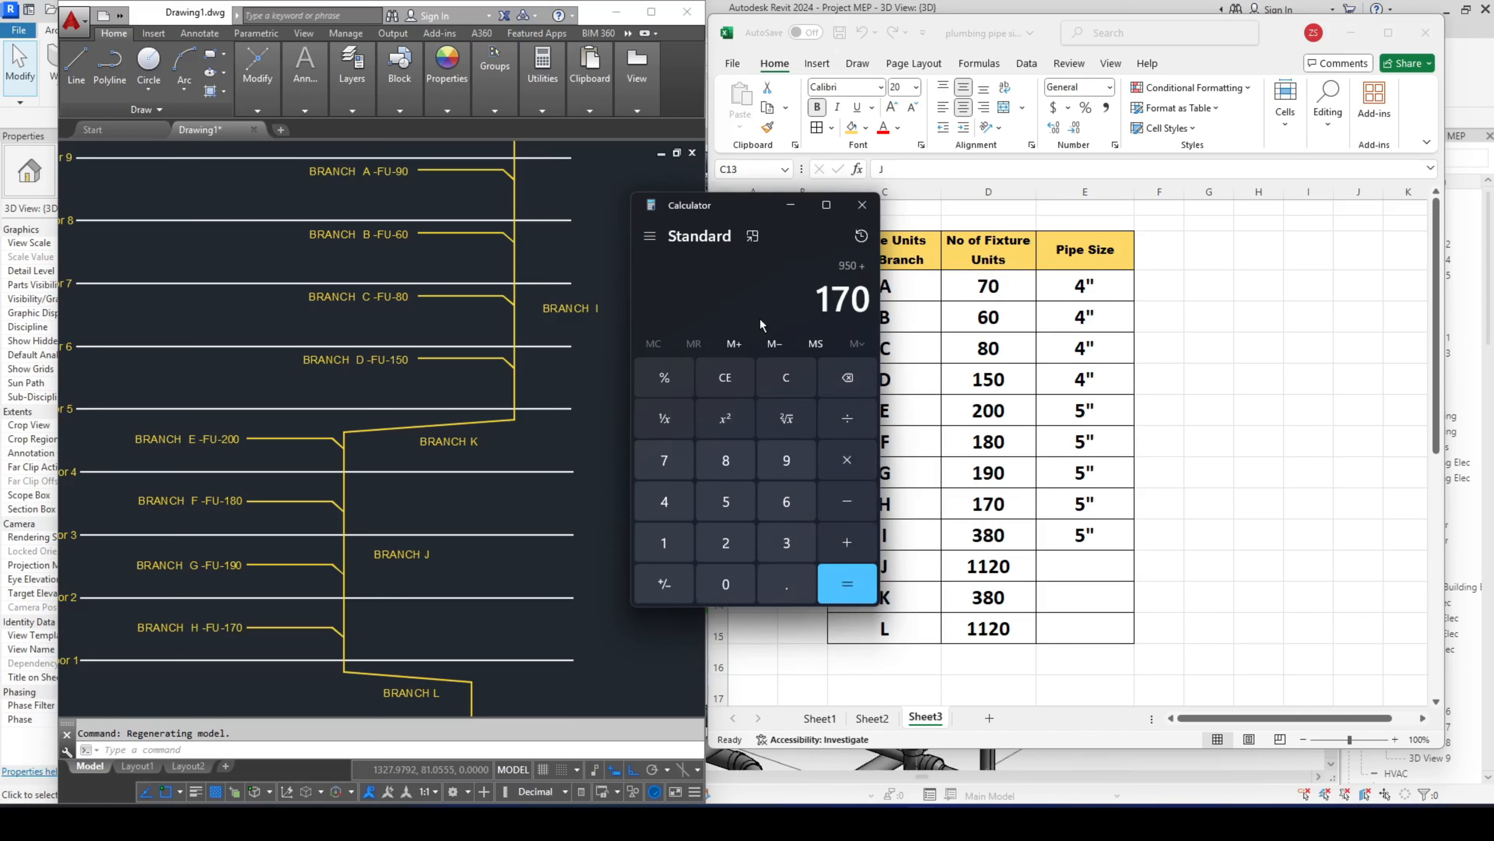
key("Return")
left_click(791, 206)
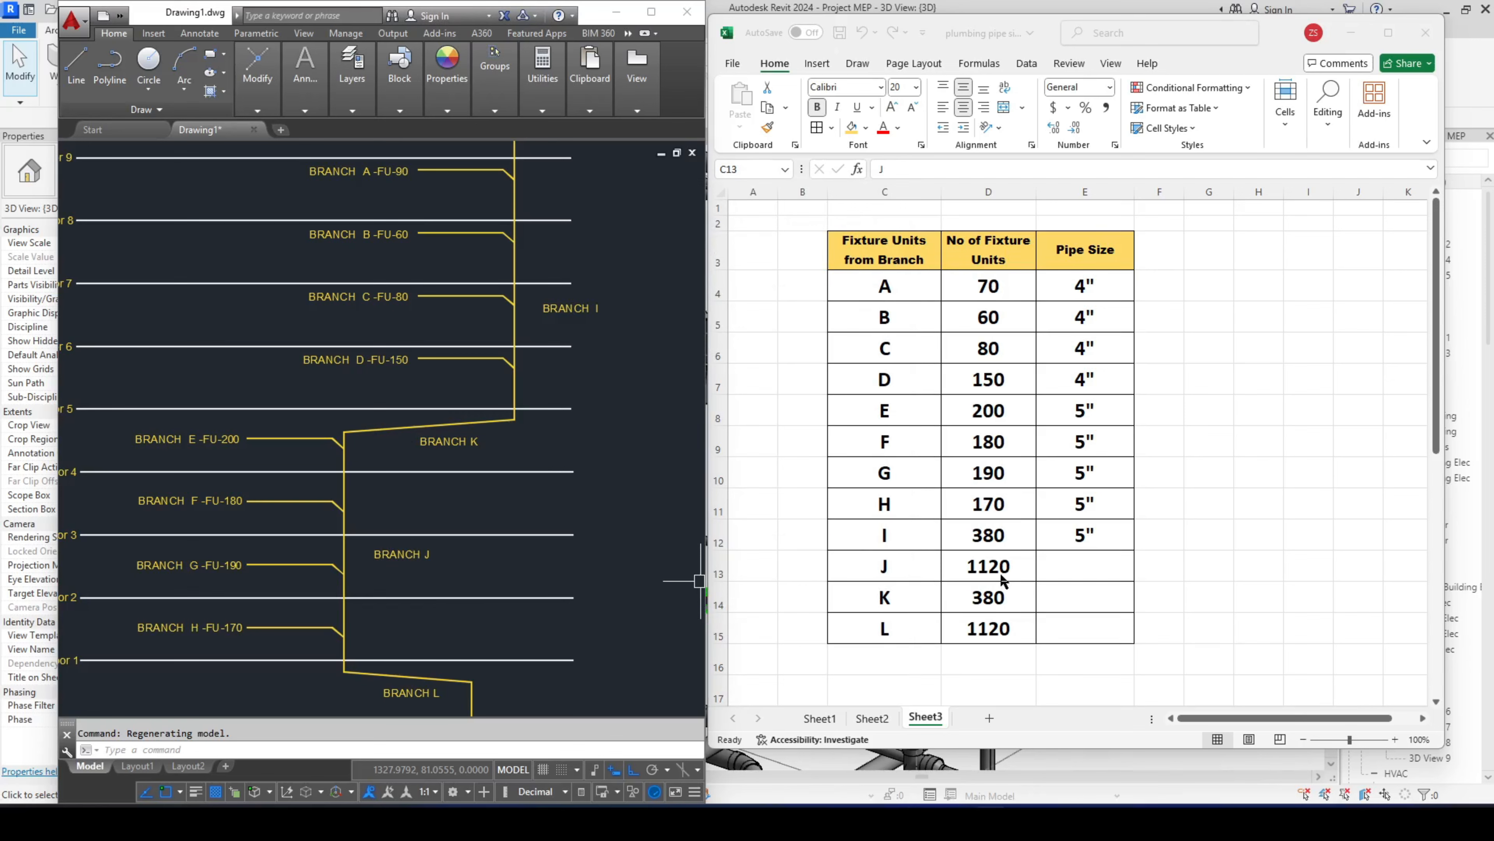
- Look up Branch J's load in Table 6-3 on Sheet1 and enter a 6" pipe size for it on Sheet3
left_click(825, 732)
left_click(823, 719)
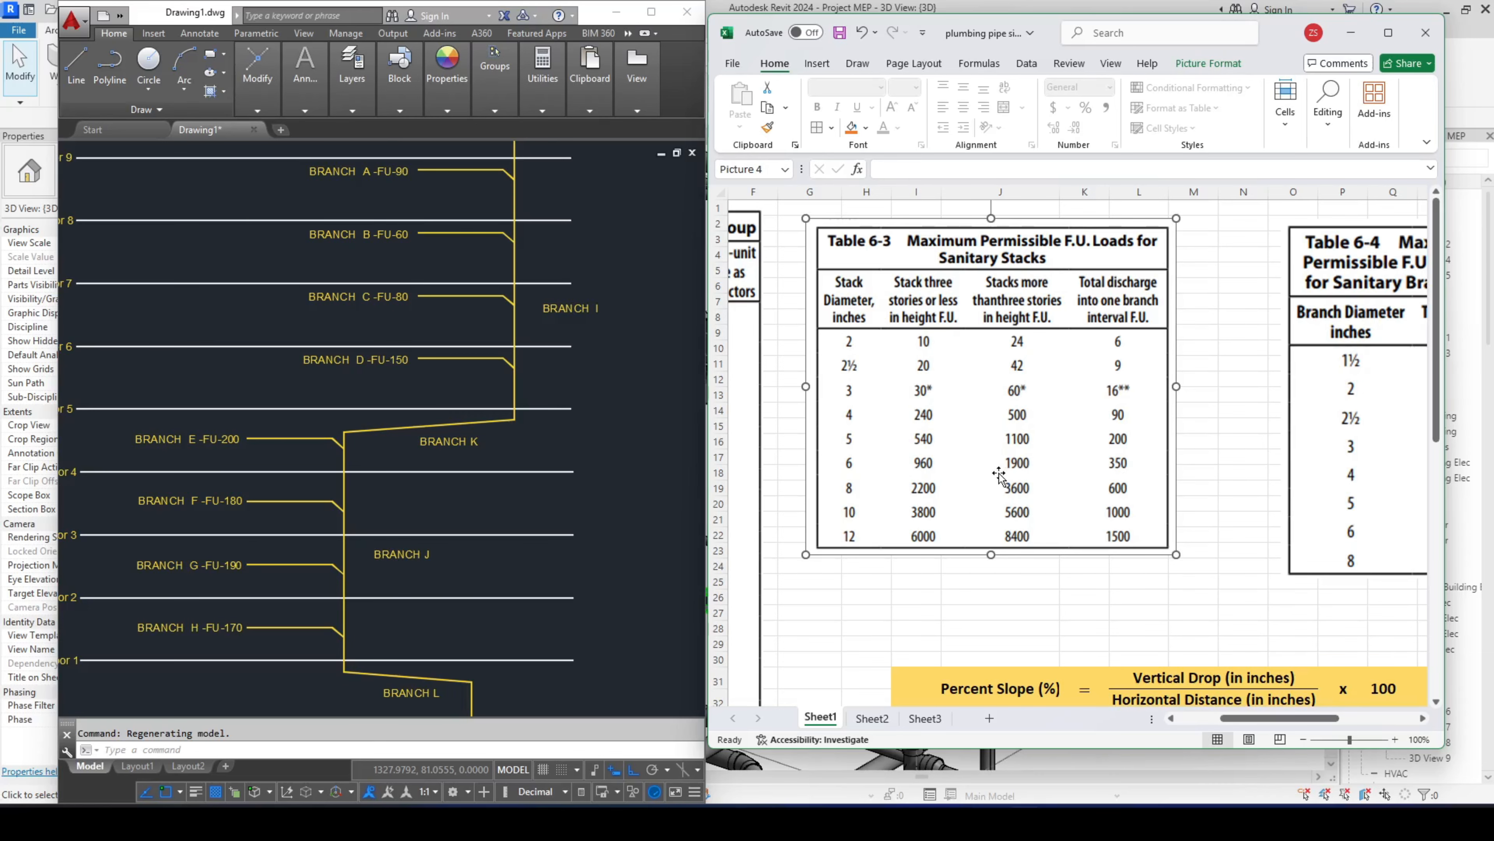
left_click(925, 718)
left_click(1078, 564)
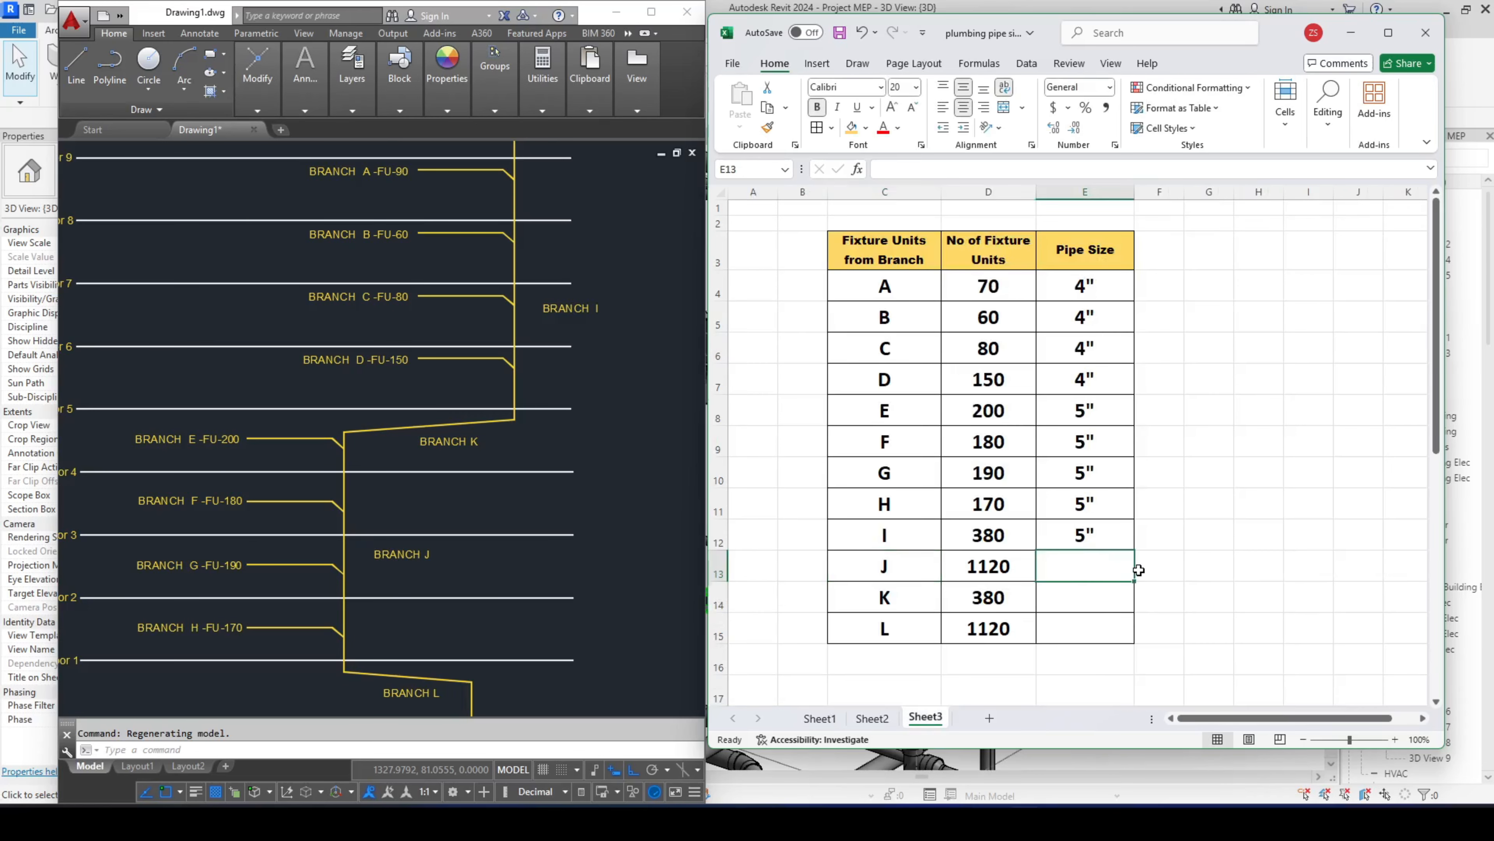
type("6")
key("Return")
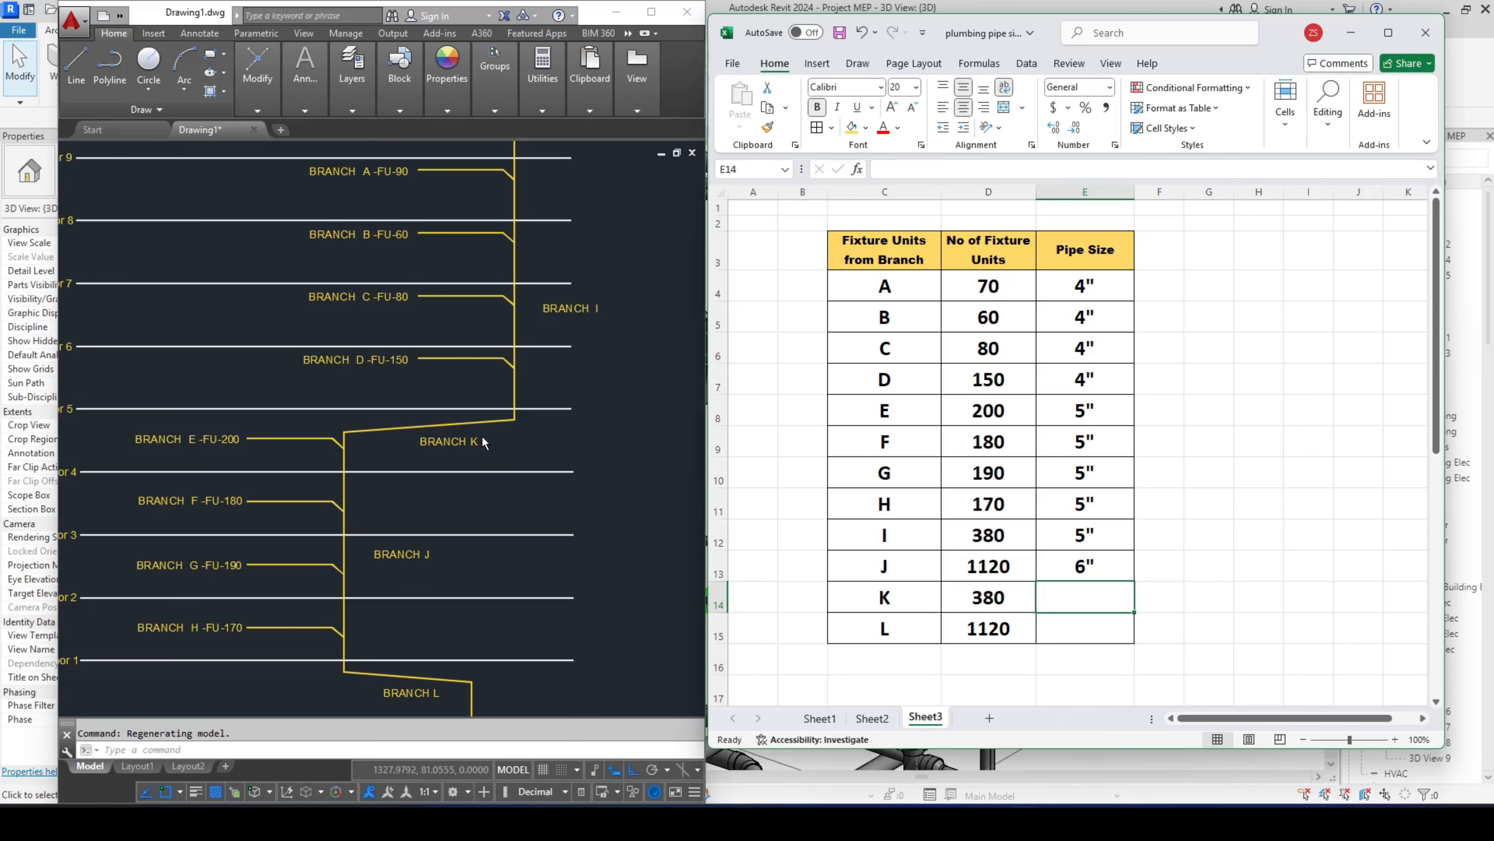
- Look up offset Branch K's load in Table 6-5 on Sheet1 and enter a 5" pipe size for it on Sheet3
scroll(435, 346, "up", 2)
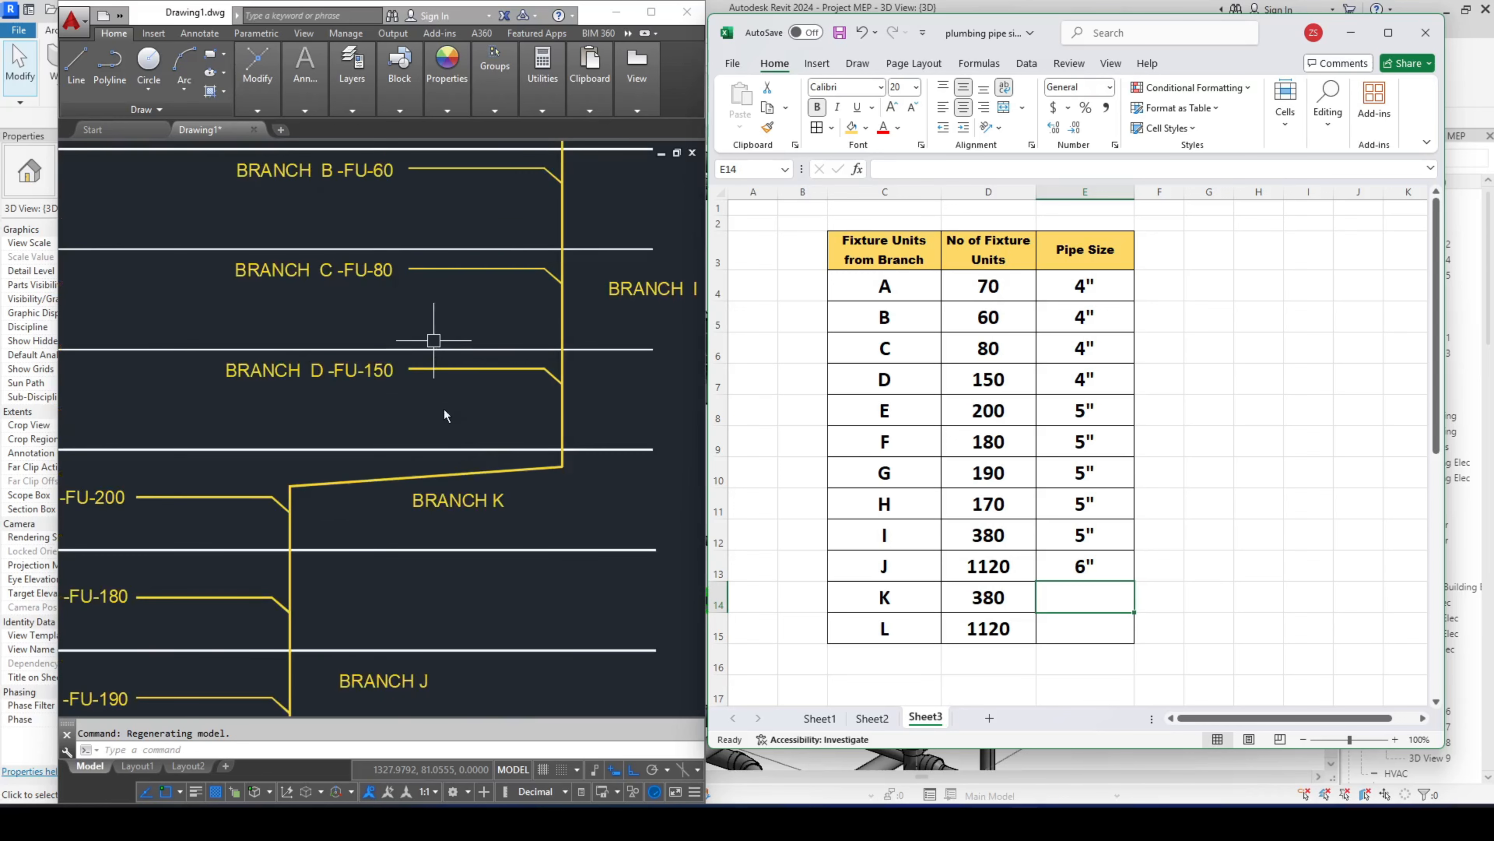
scroll(444, 414, "down", 2)
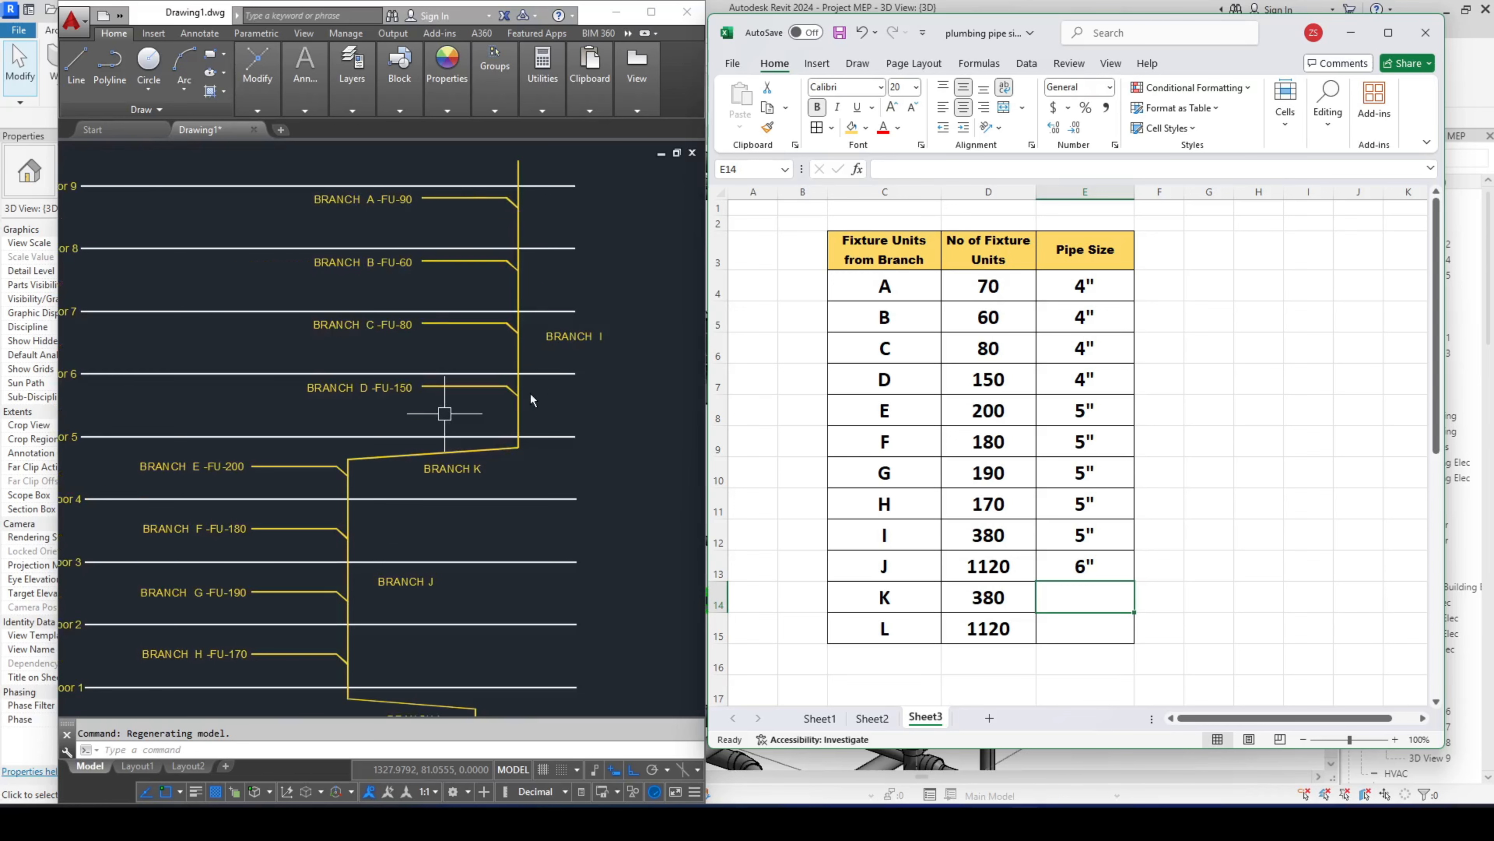
left_click(819, 718)
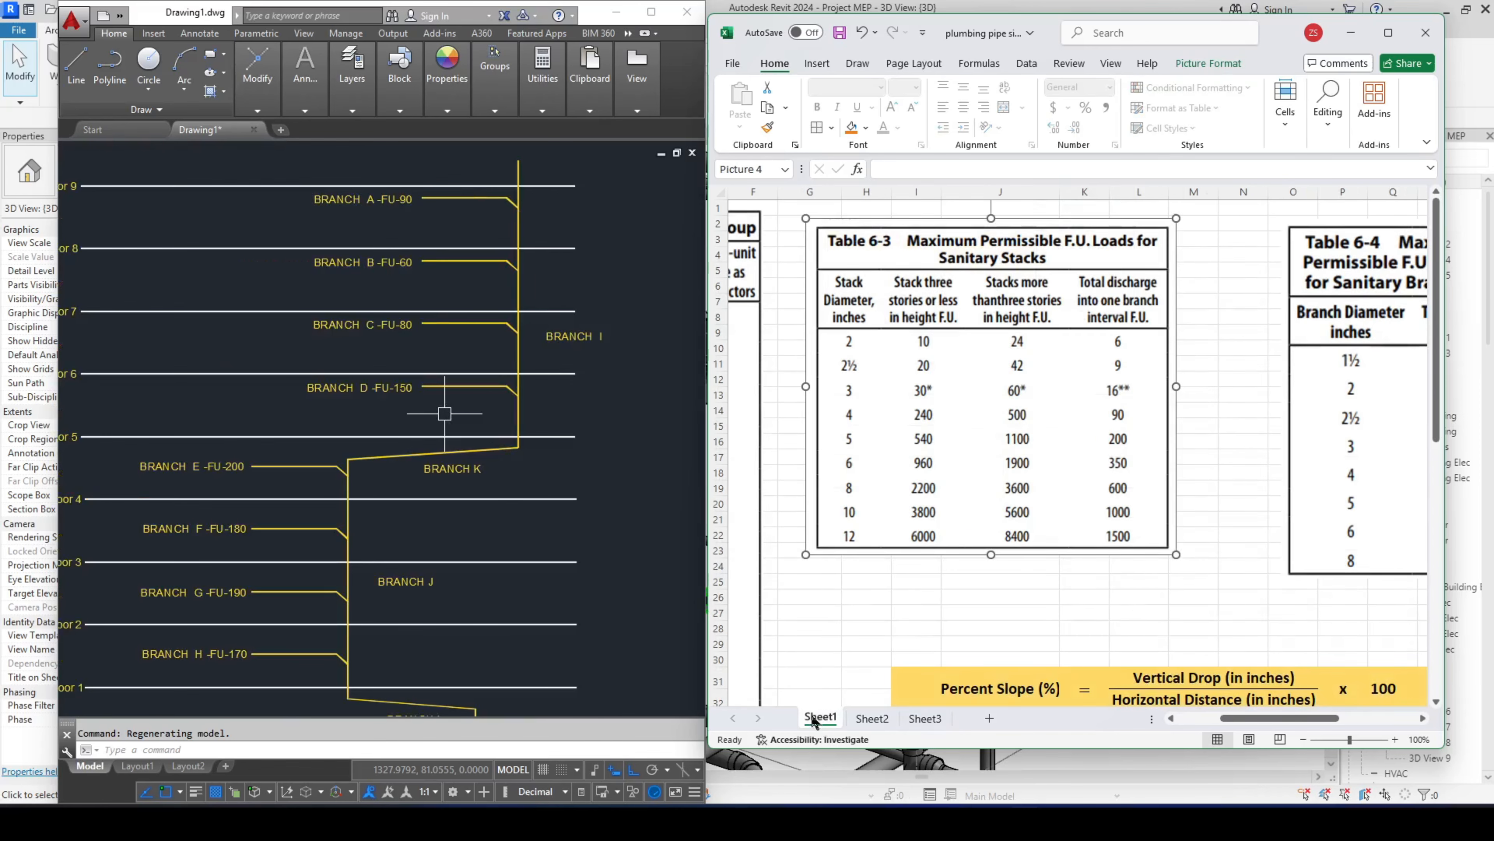
left_click_drag(1259, 719, 1312, 716)
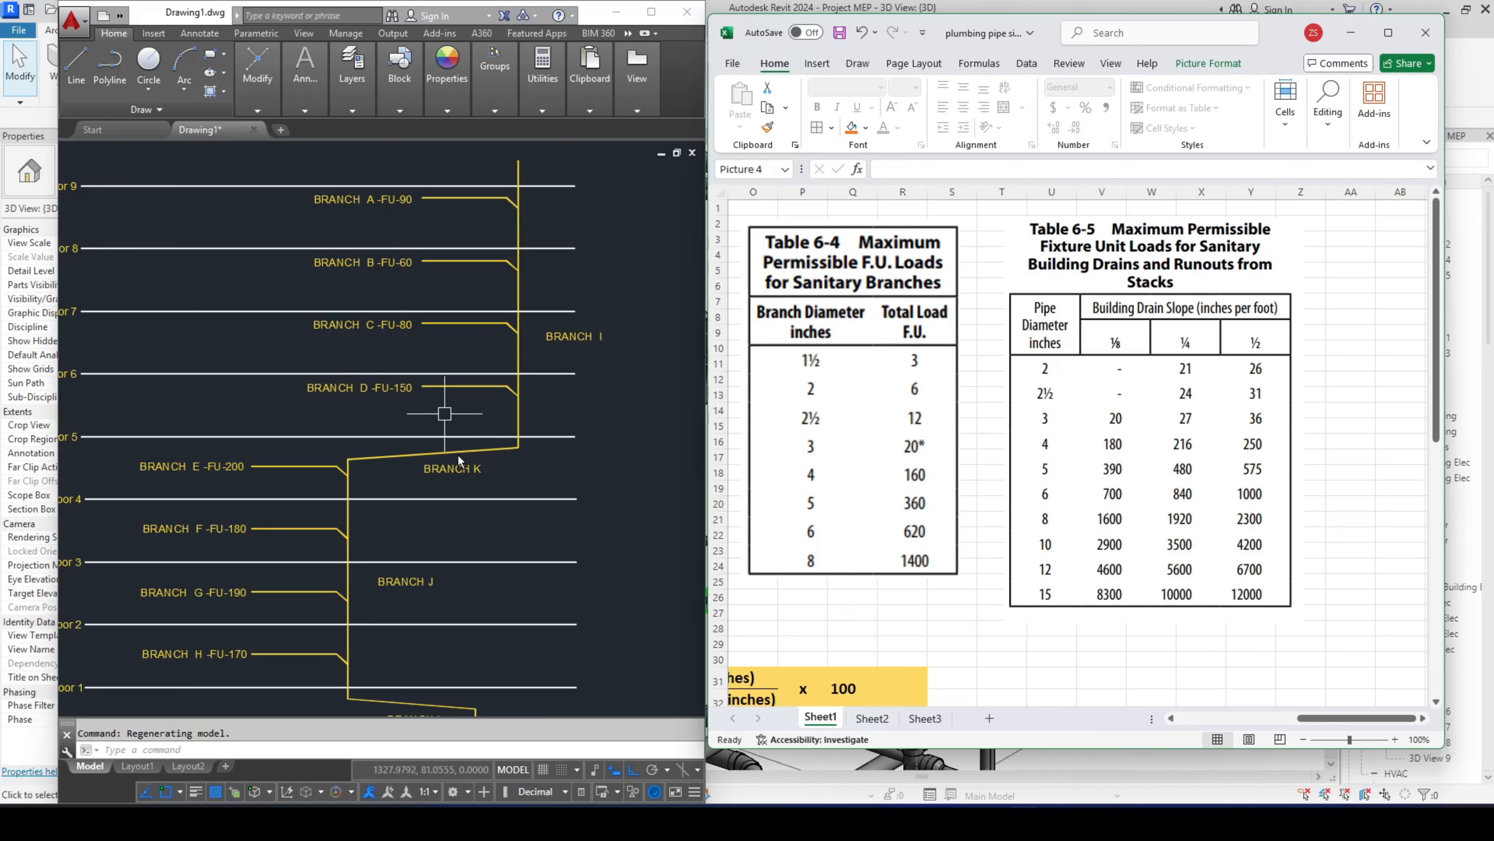
left_click(926, 718)
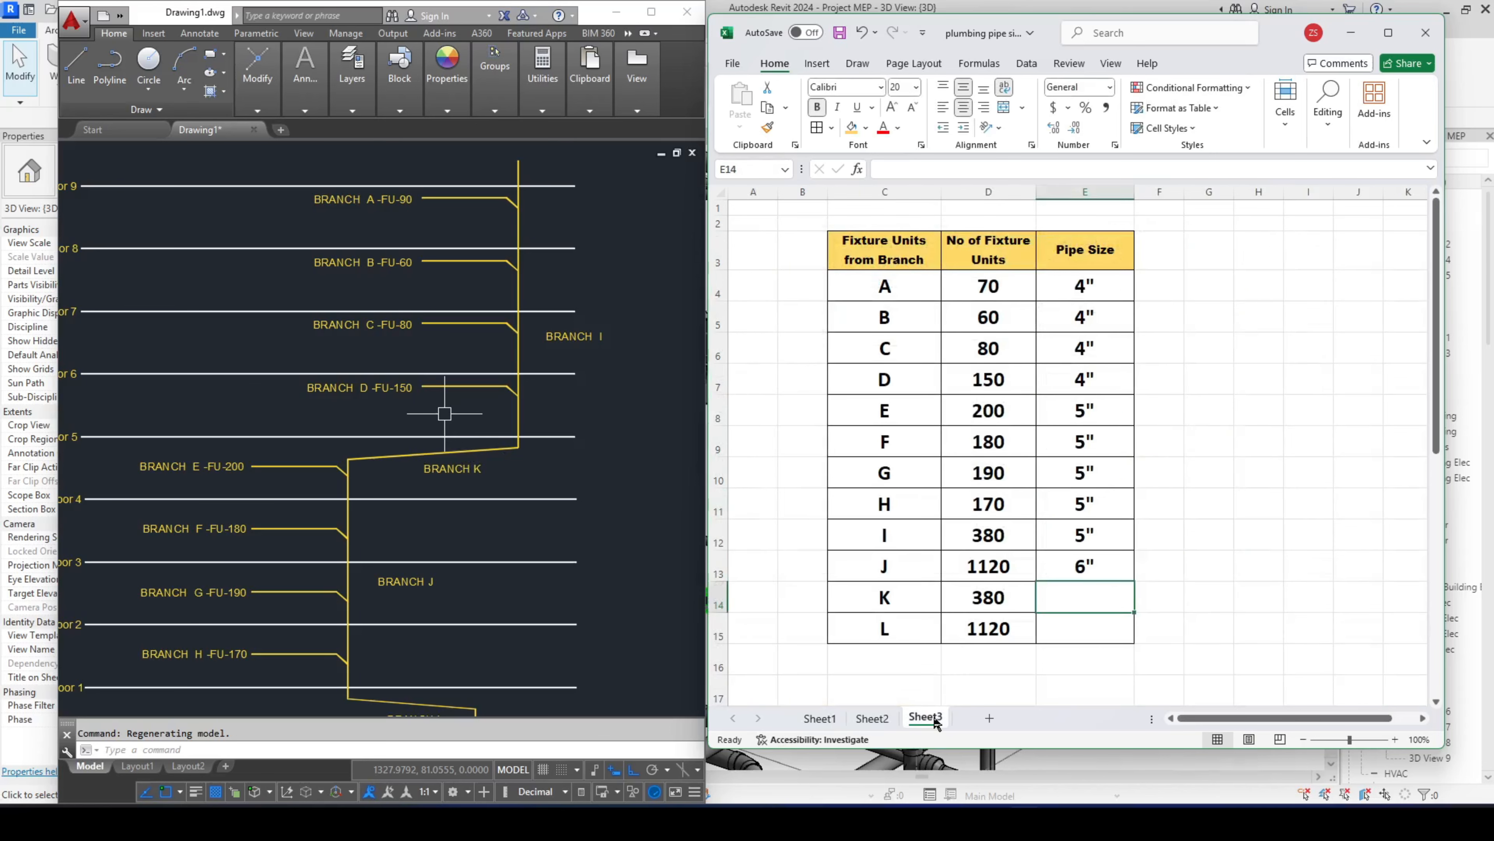
type("5")
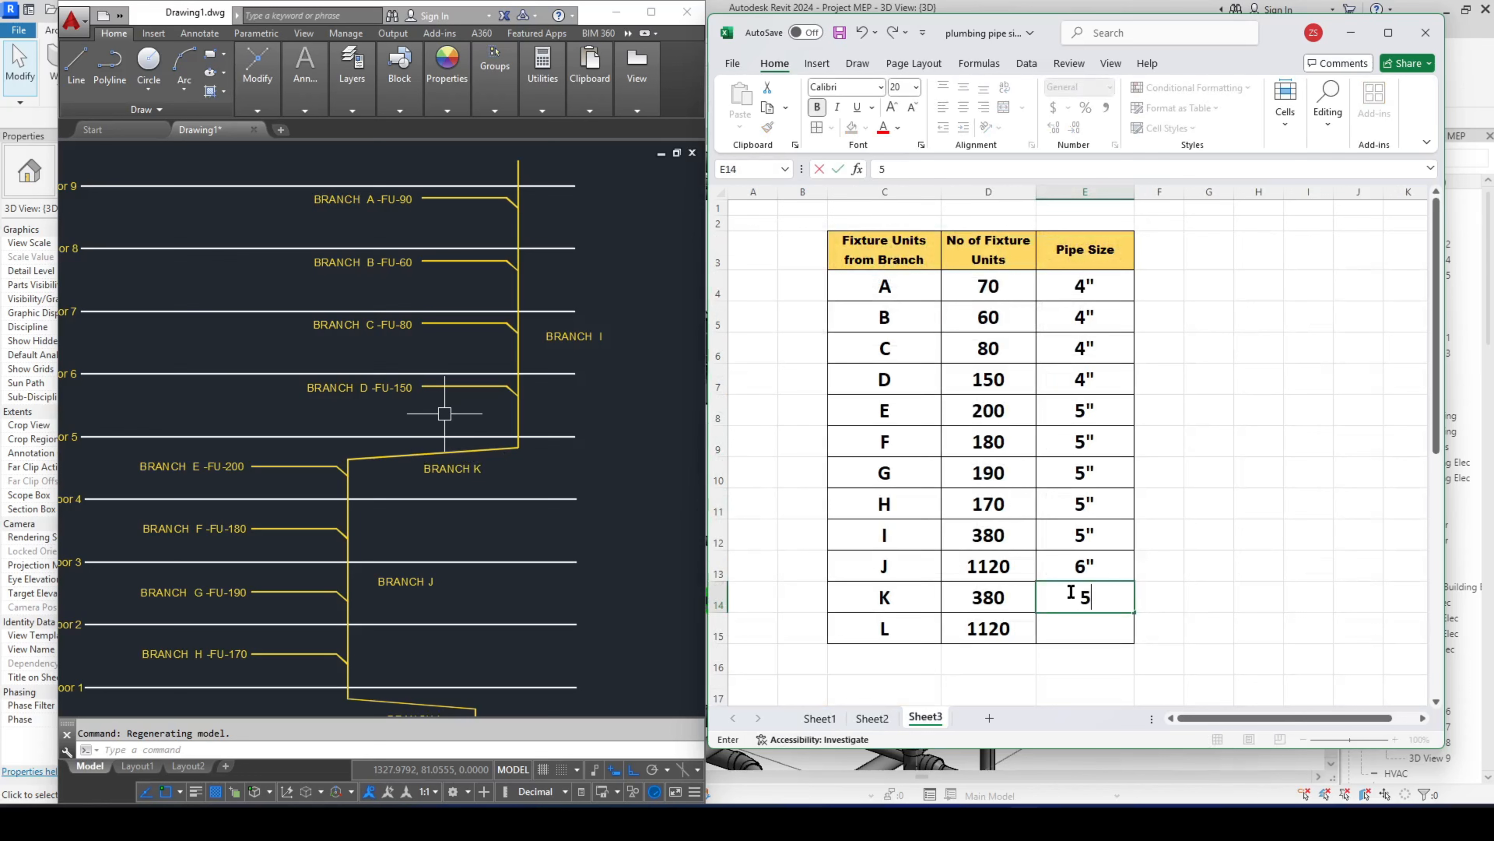
left_click(1294, 496)
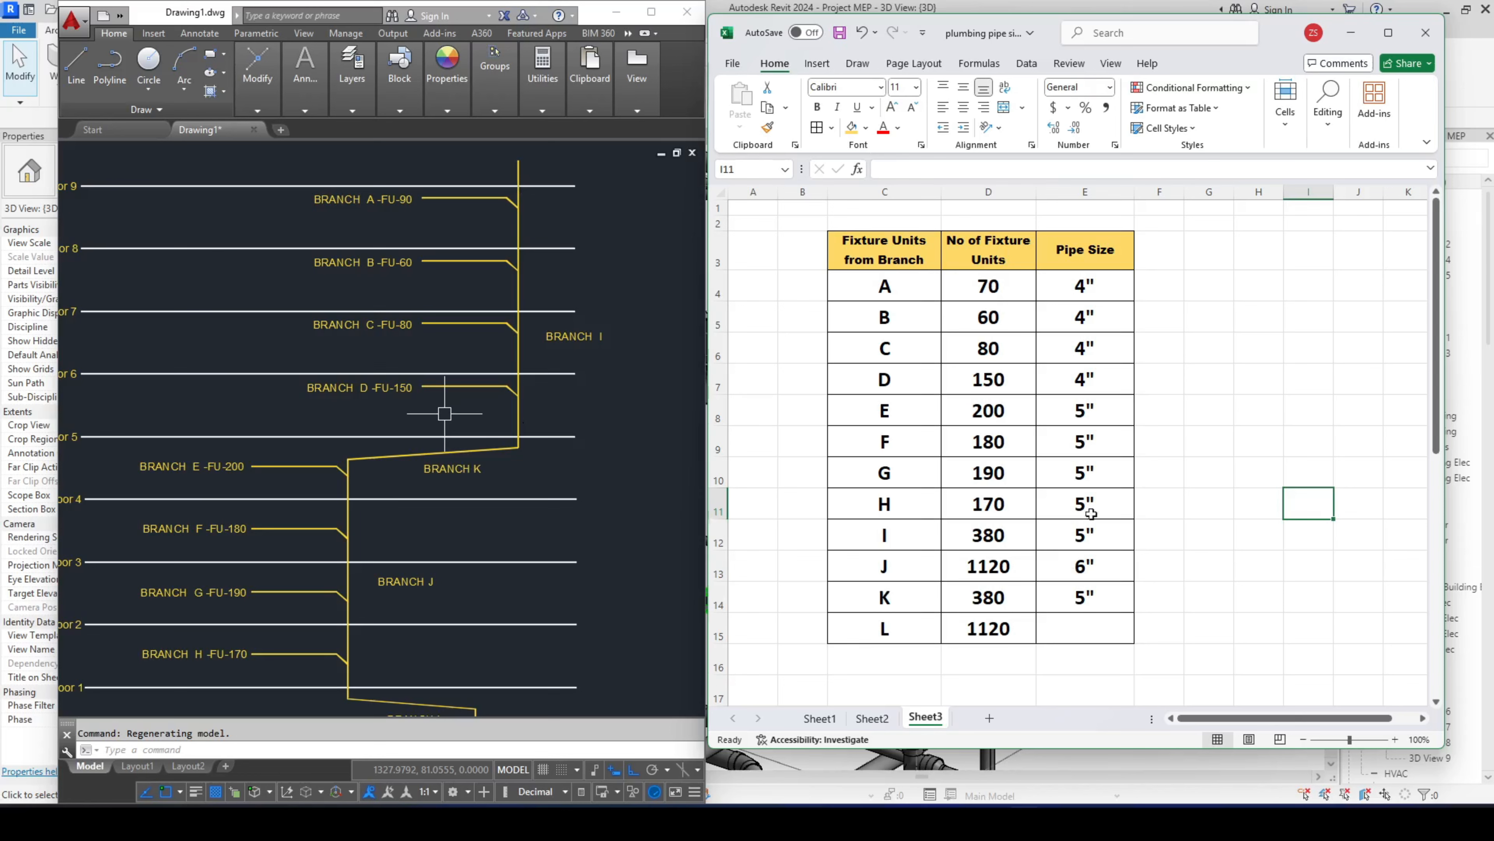
- Look up Branch L's load in Table 6-5 on Sheet1 and enter a pipe size of 8" for it on Sheet3
left_click(522, 598)
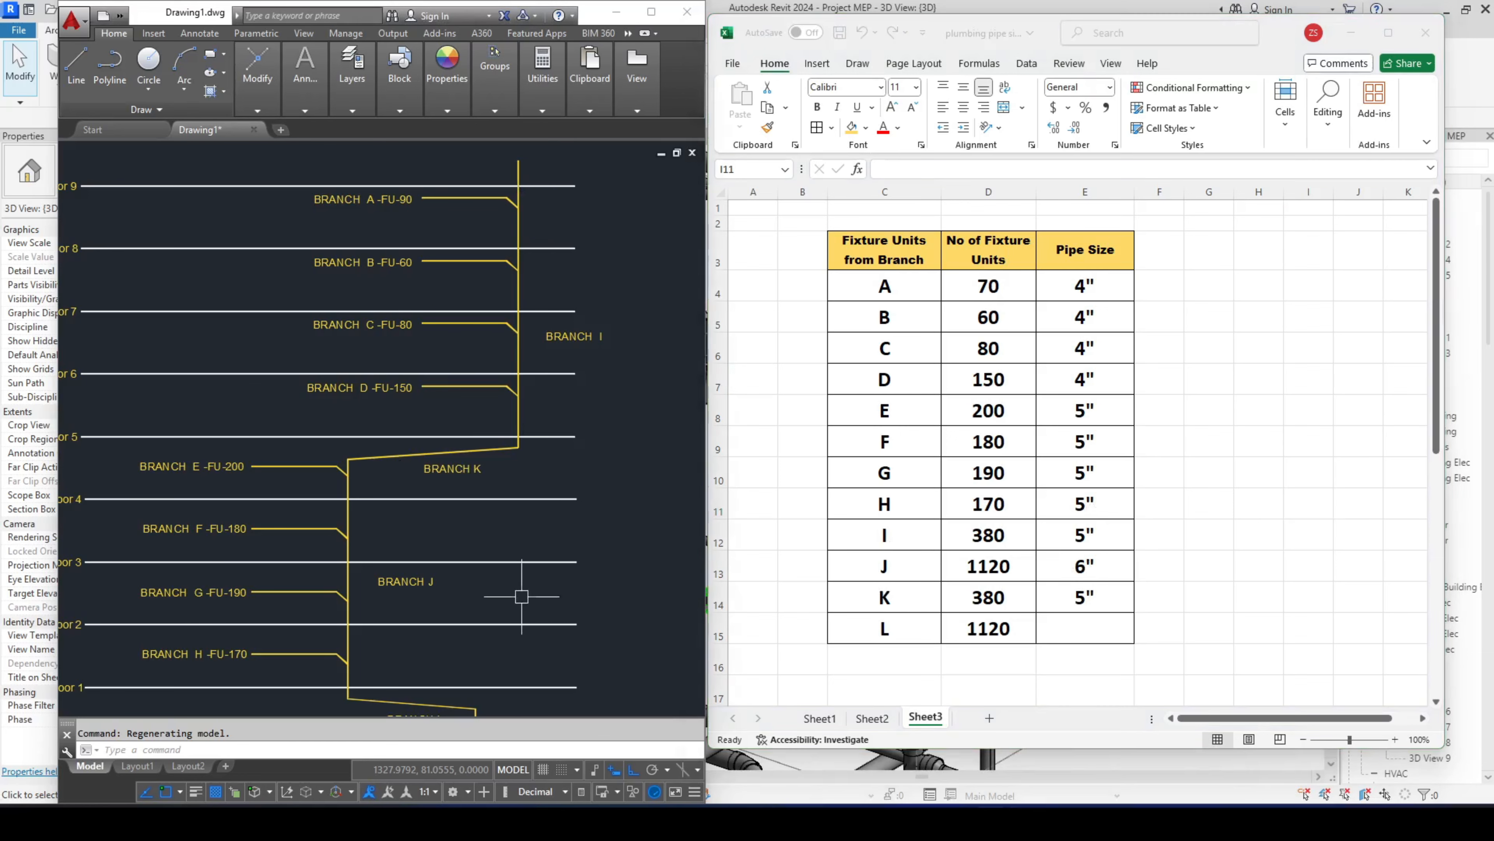
left_click_drag(522, 597, 518, 532)
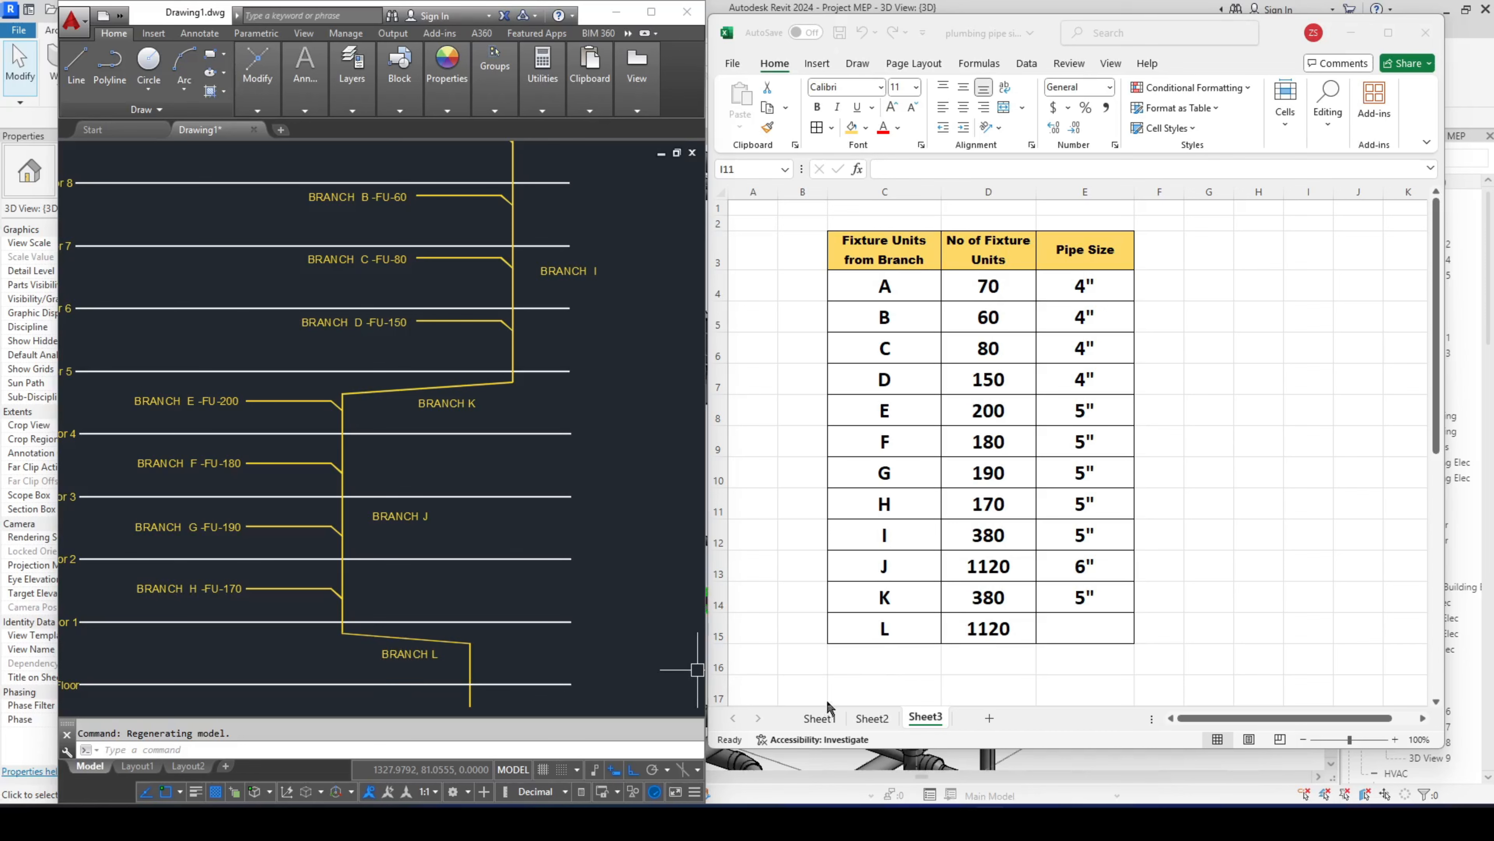
left_click(815, 709)
left_click(819, 718)
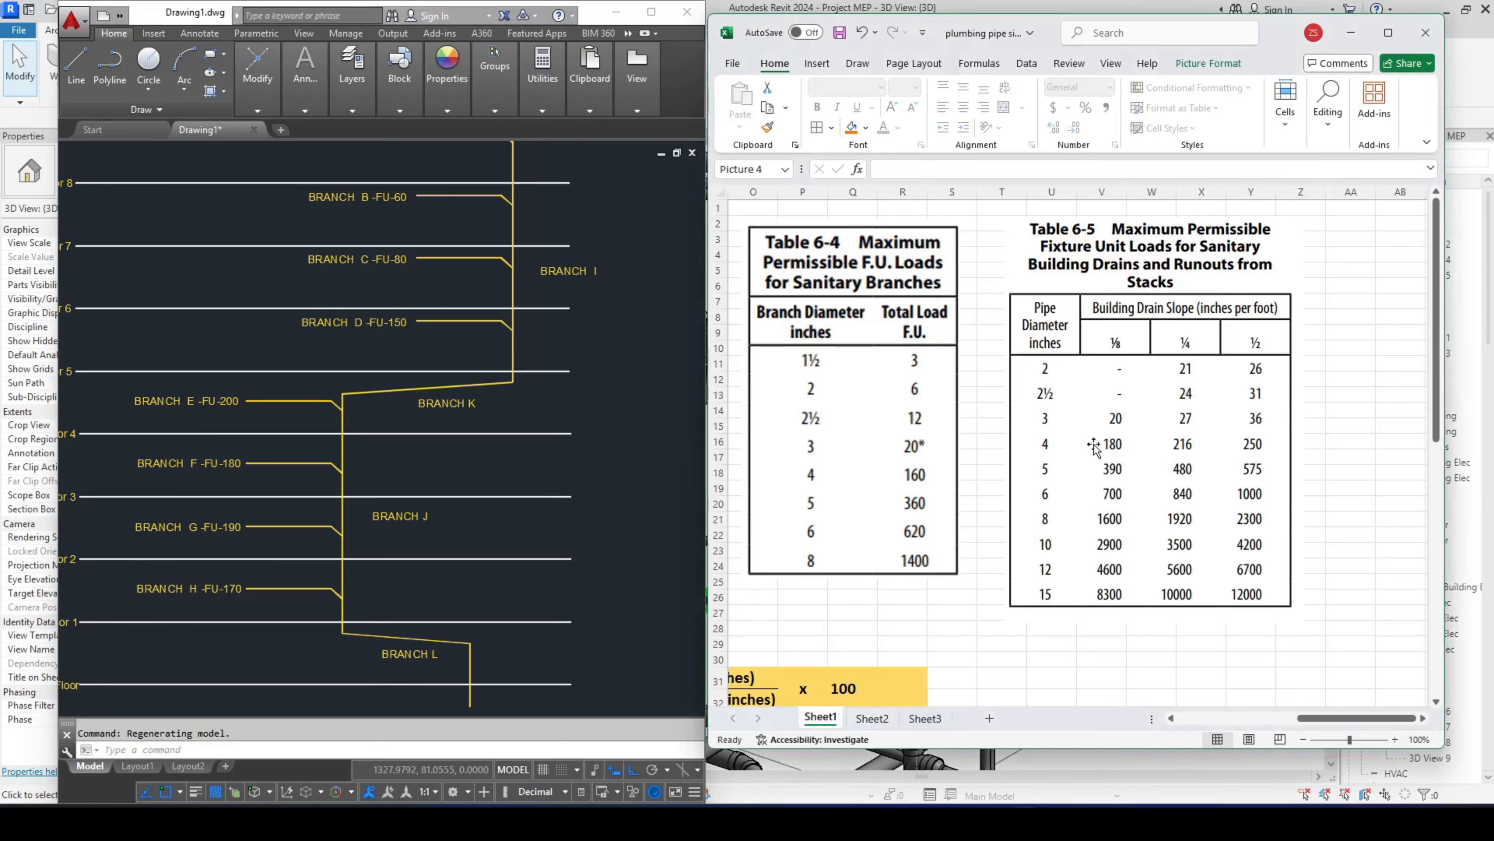
left_click(1121, 531)
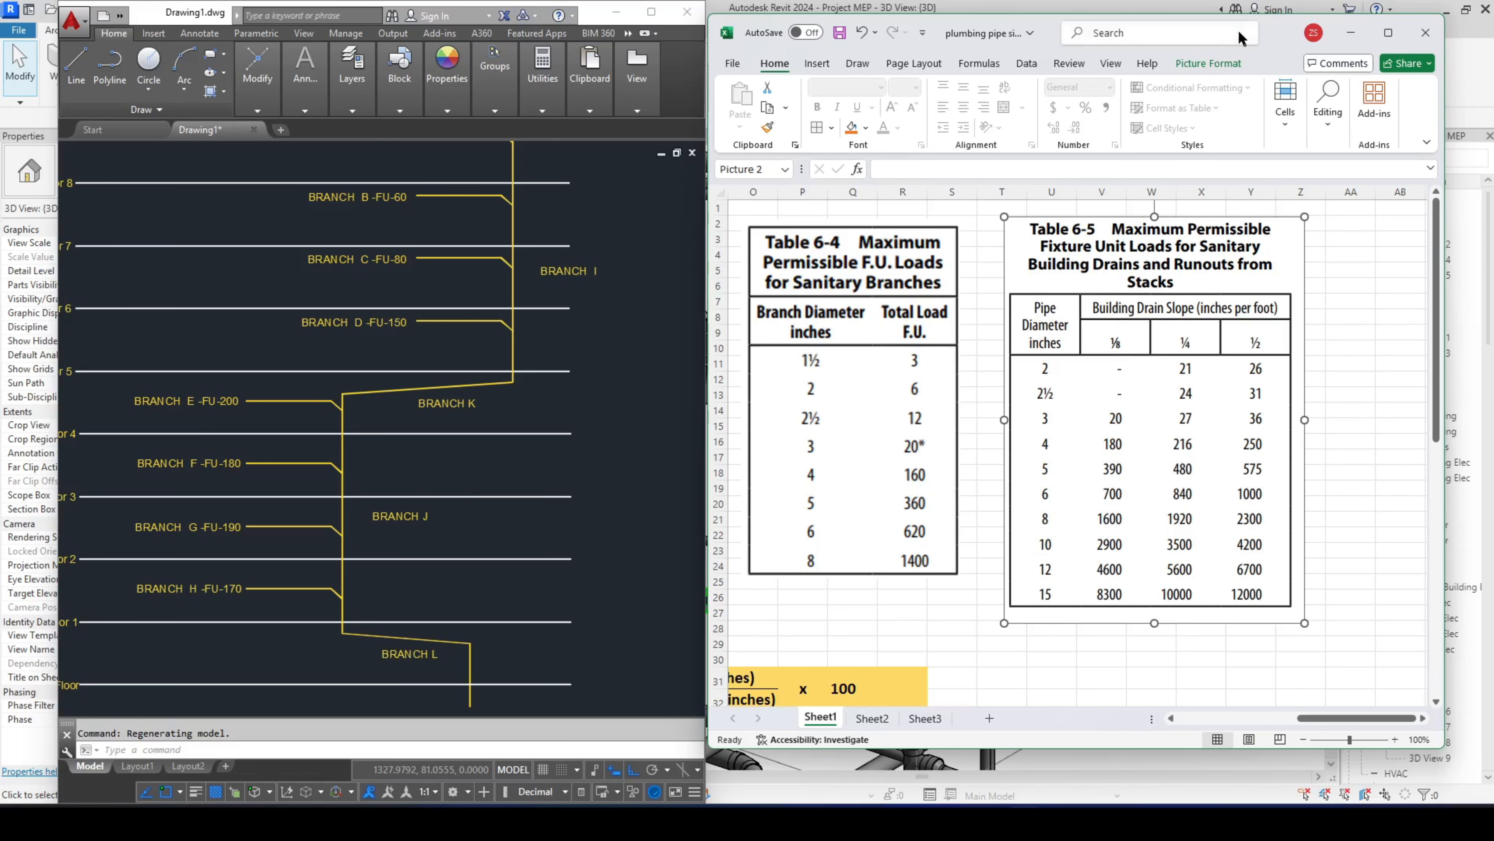
left_click(933, 719)
left_click(1076, 632)
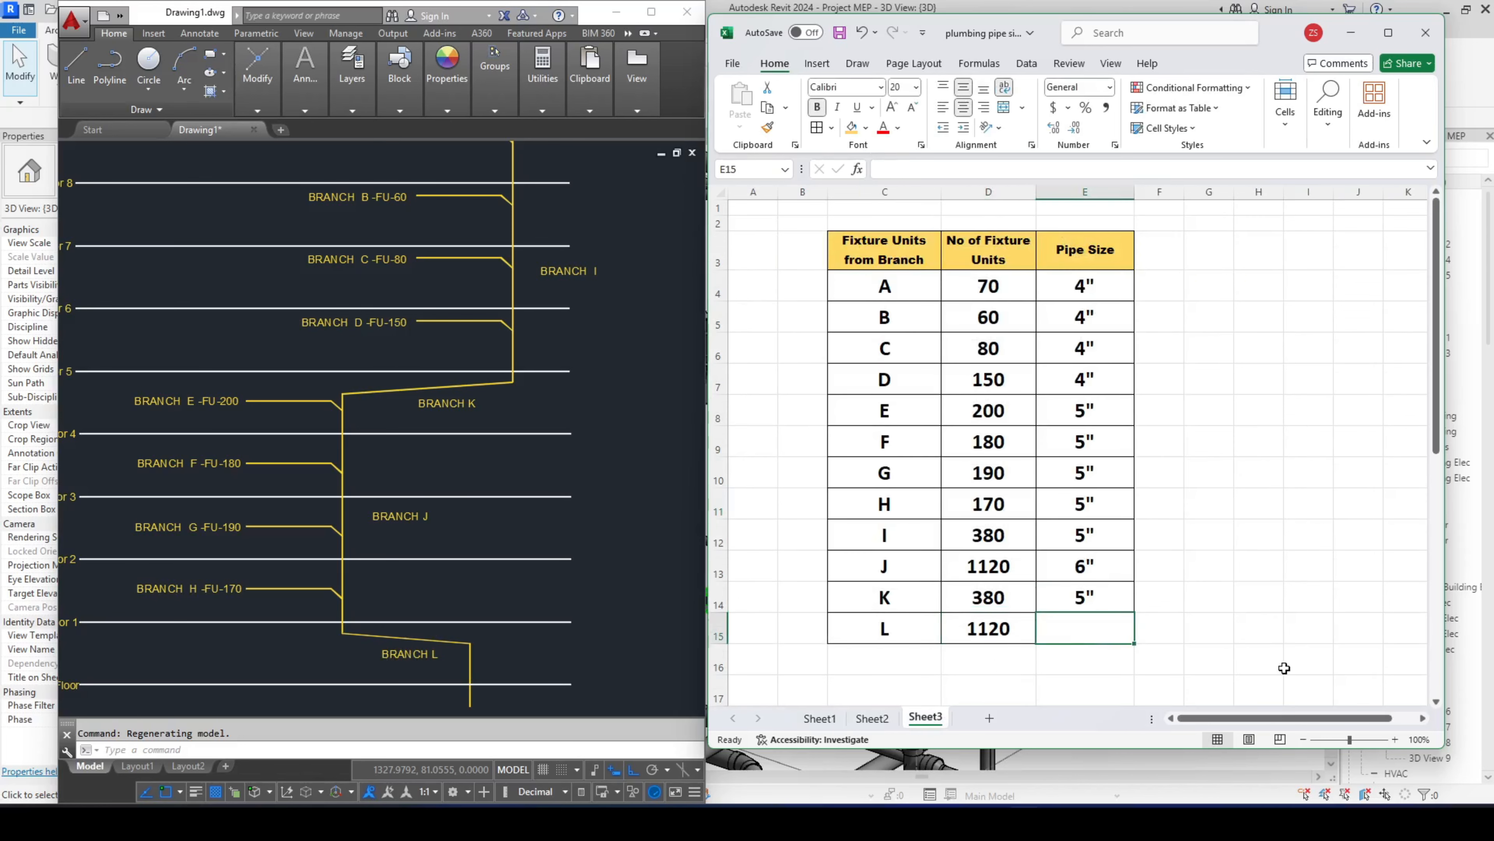
type("8\"")
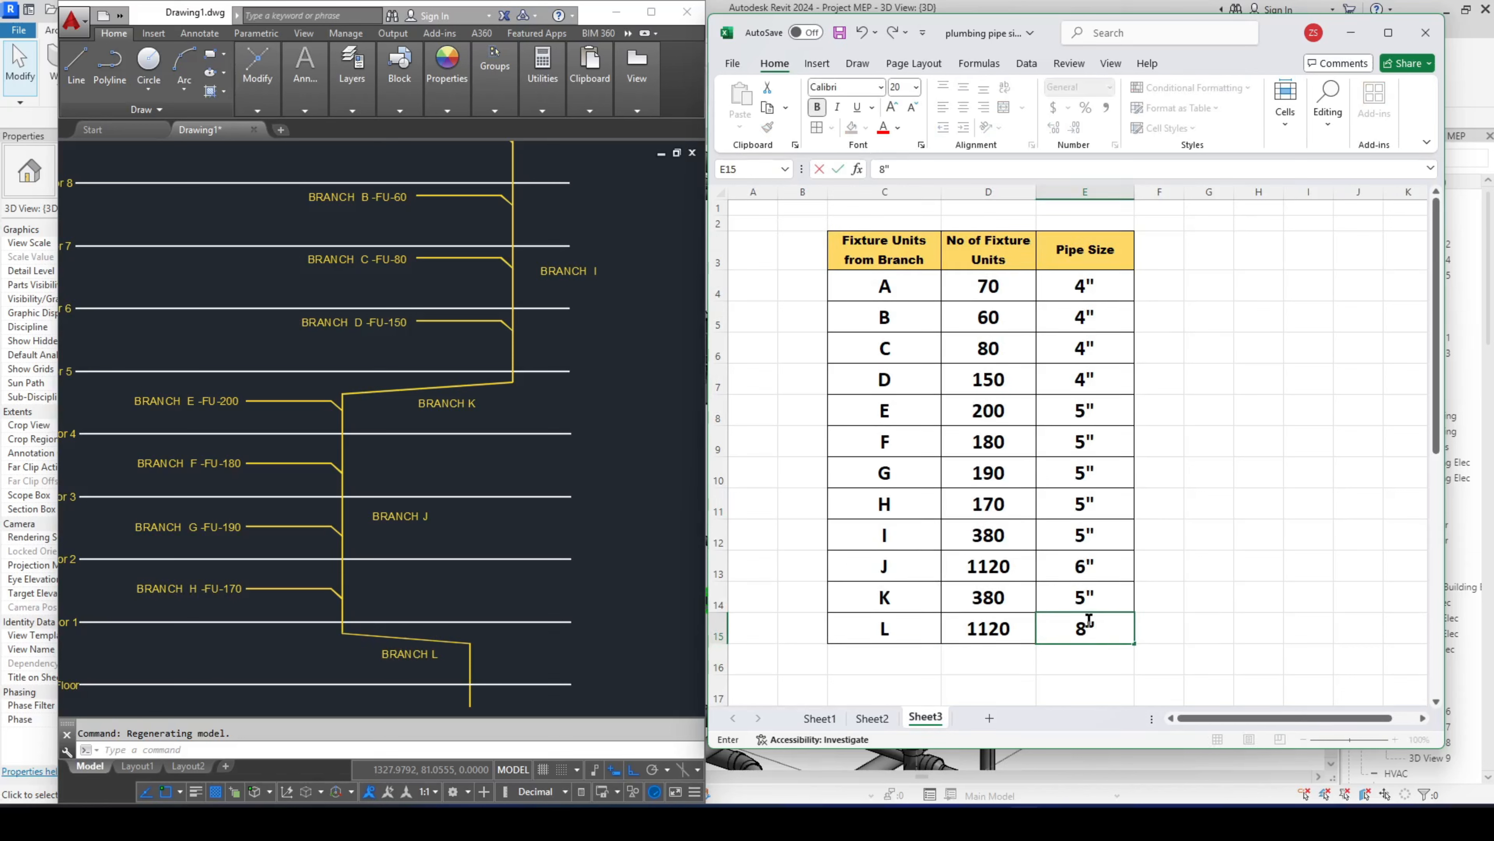
scroll(444, 645, "down", 4)
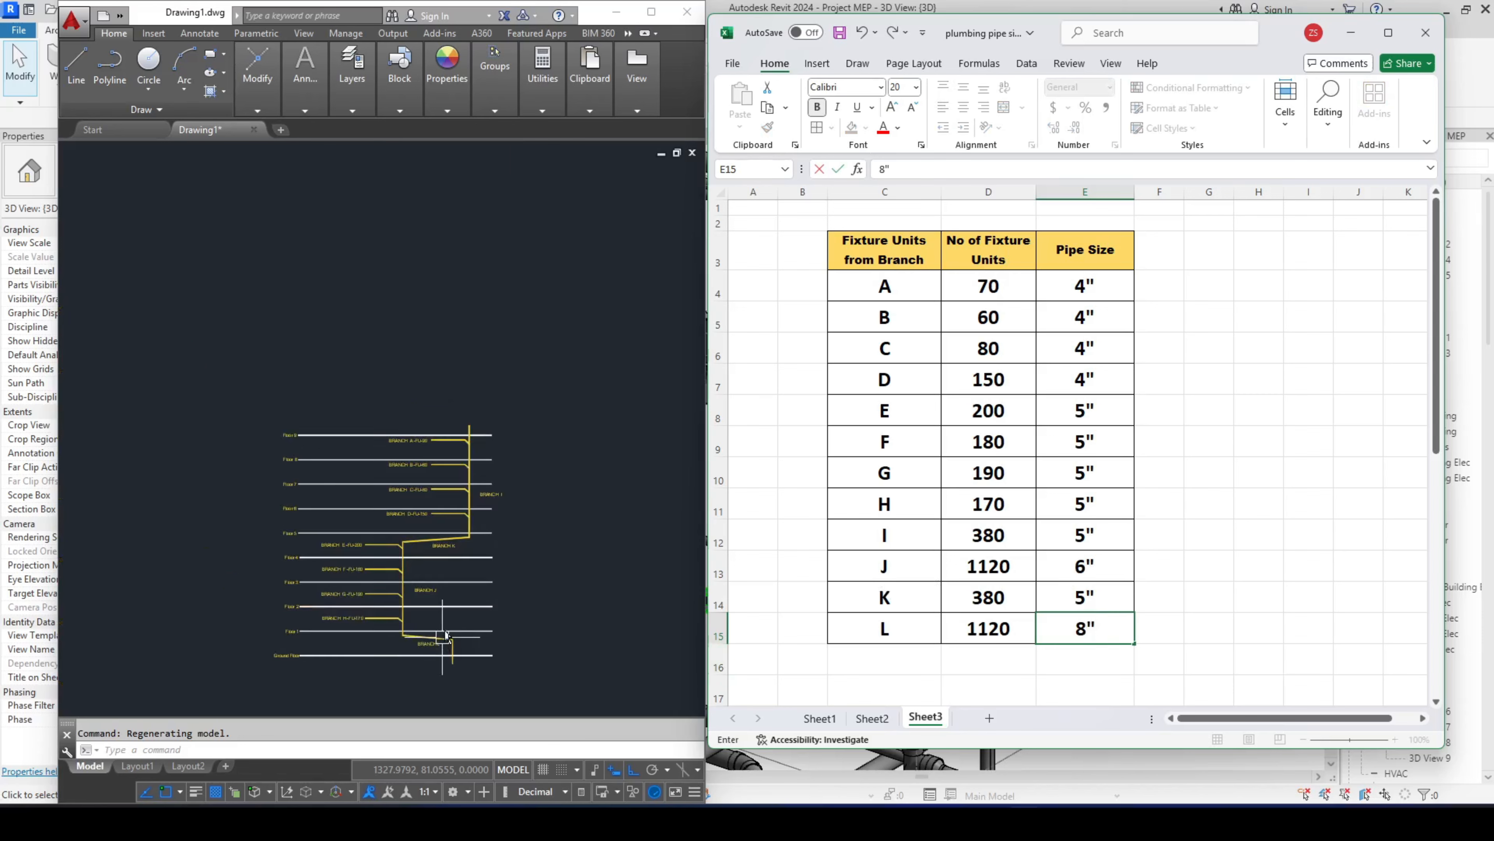
scroll(444, 645, "up", 3)
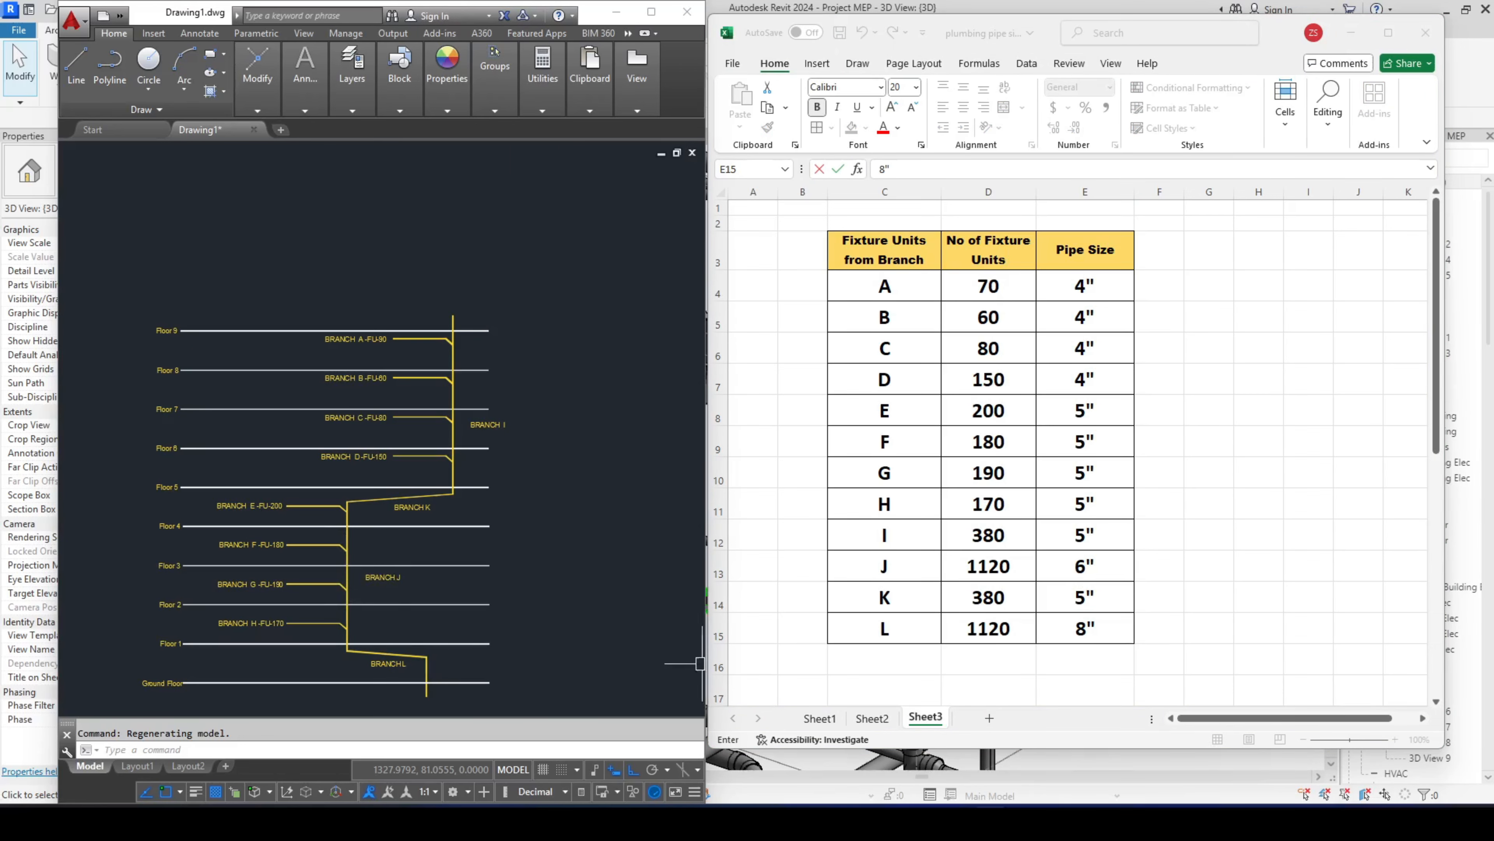
left_click(622, 530)
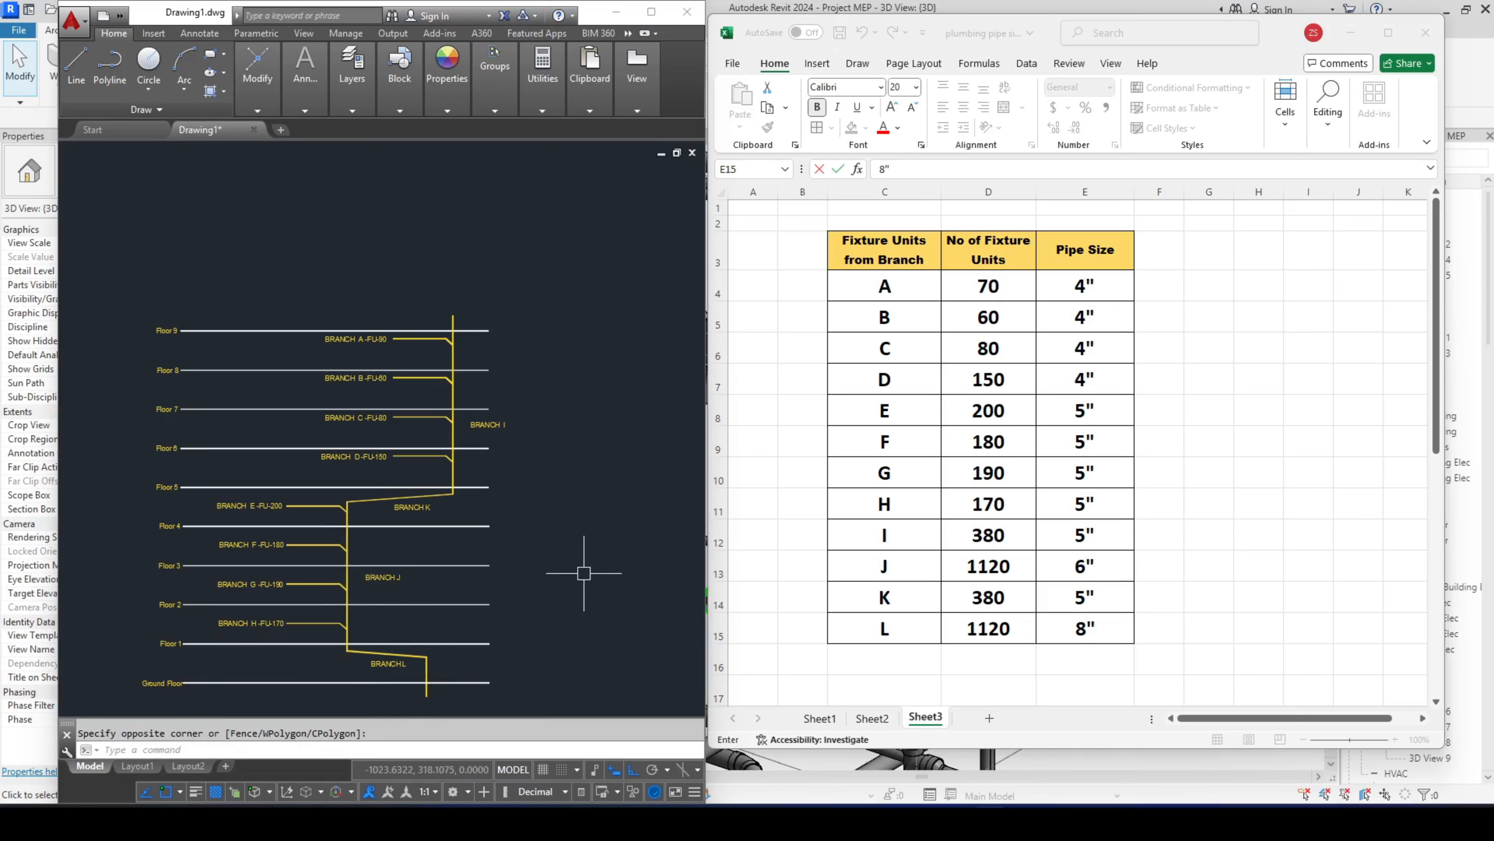